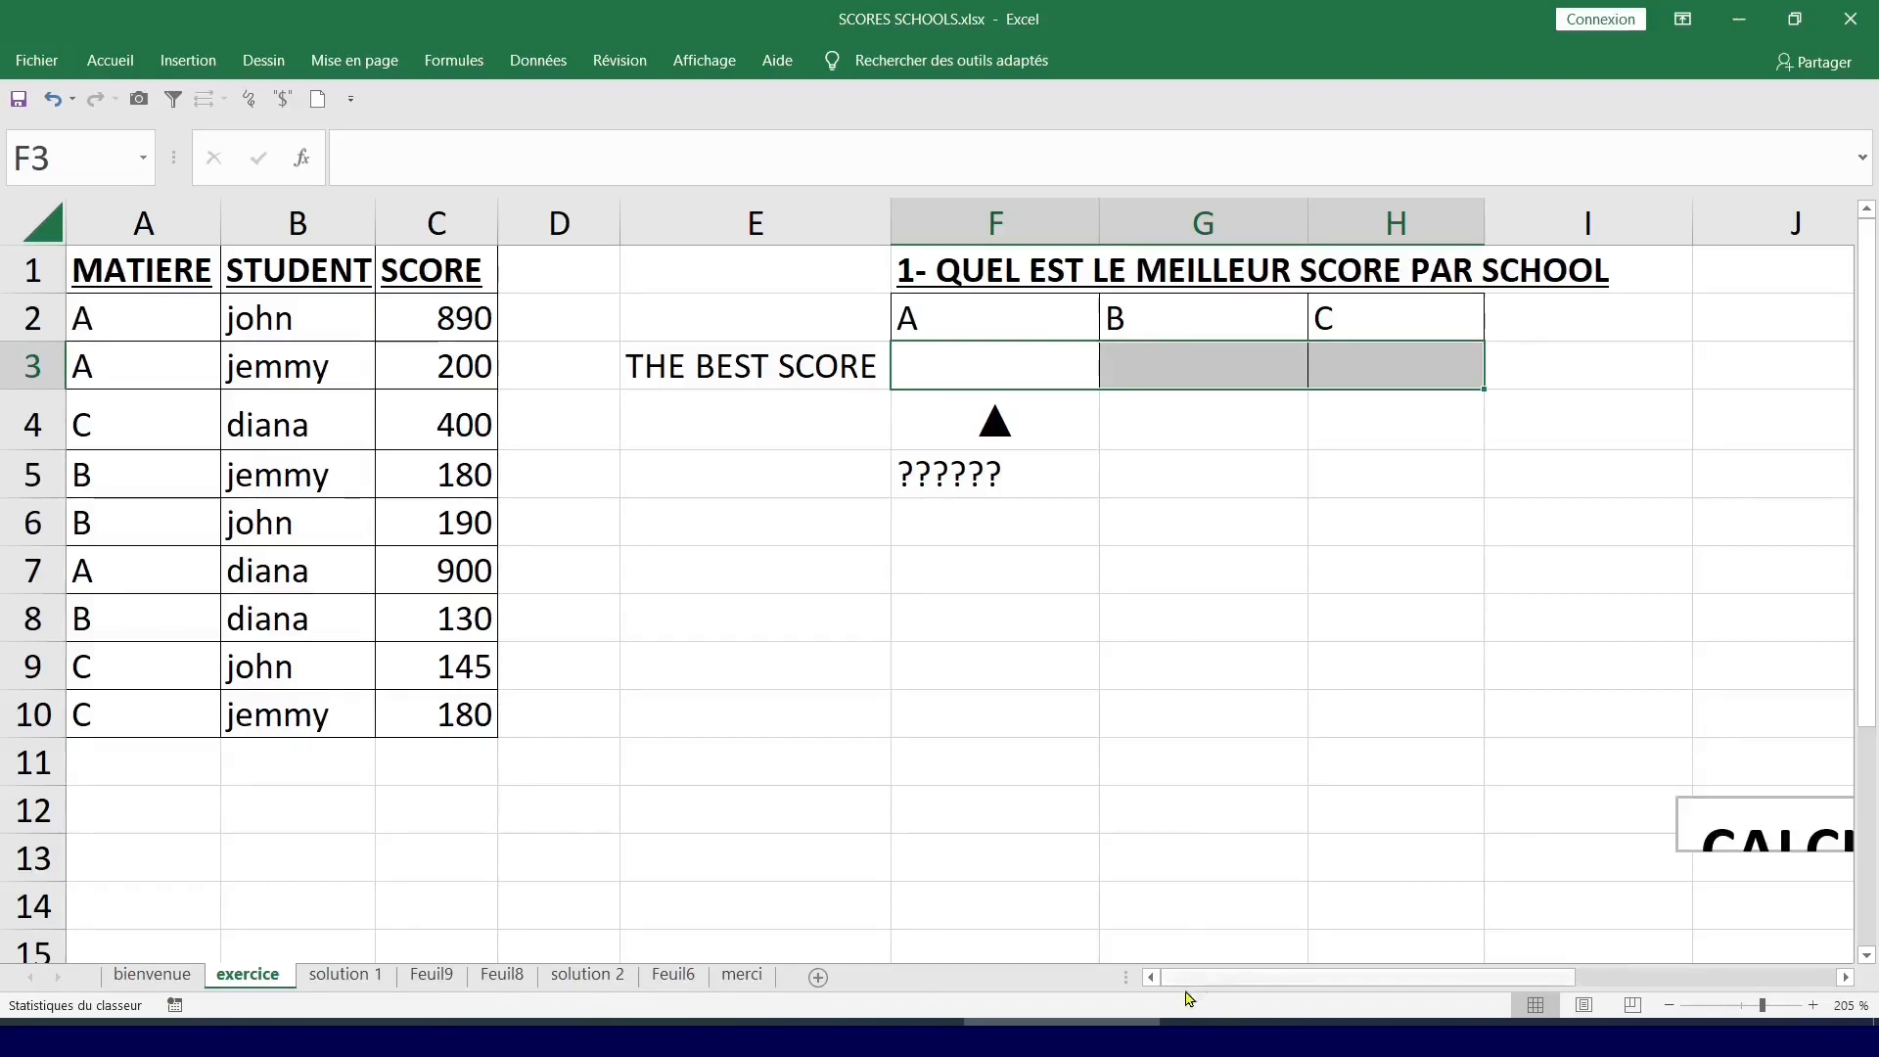
Create a pivot table on a new worksheet from the MATIERE, STUDENT and SCORE data in A1:C10.
click(1015, 558)
drag(149, 276, 427, 716)
click(334, 403)
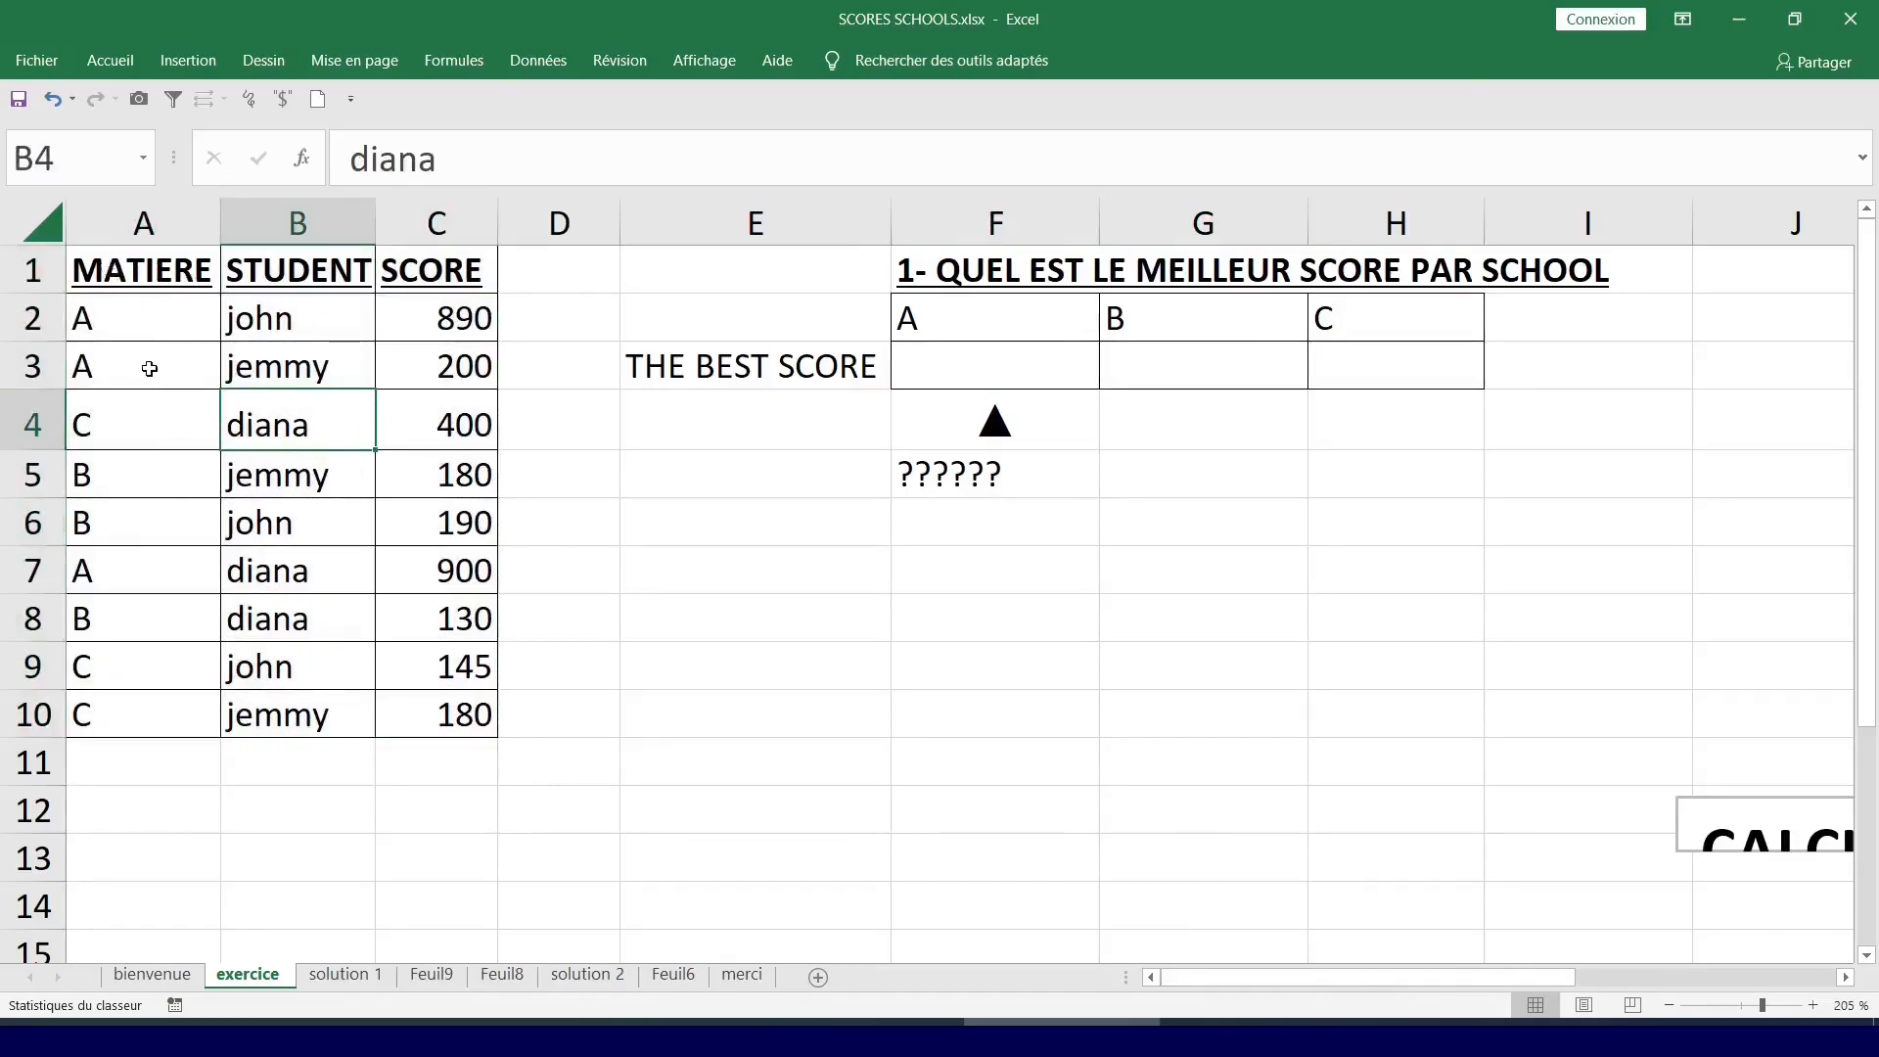
click(188, 64)
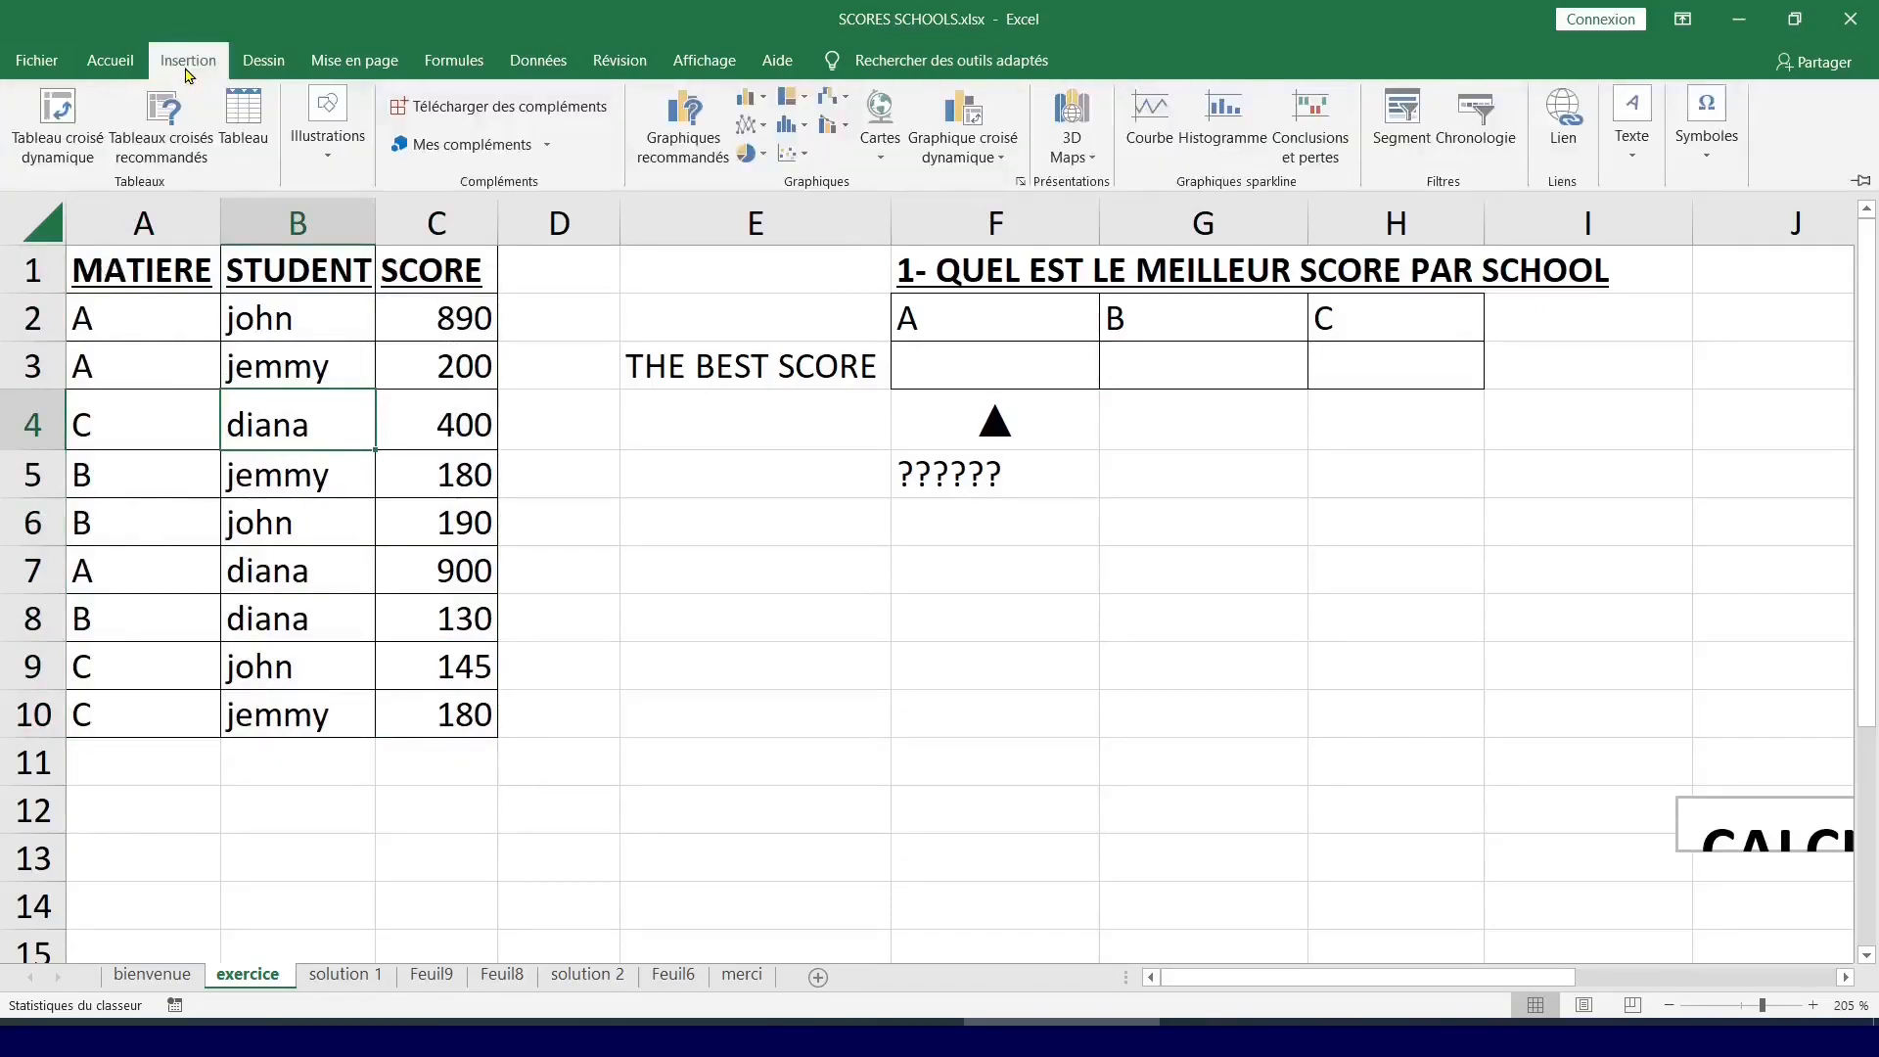
click(58, 124)
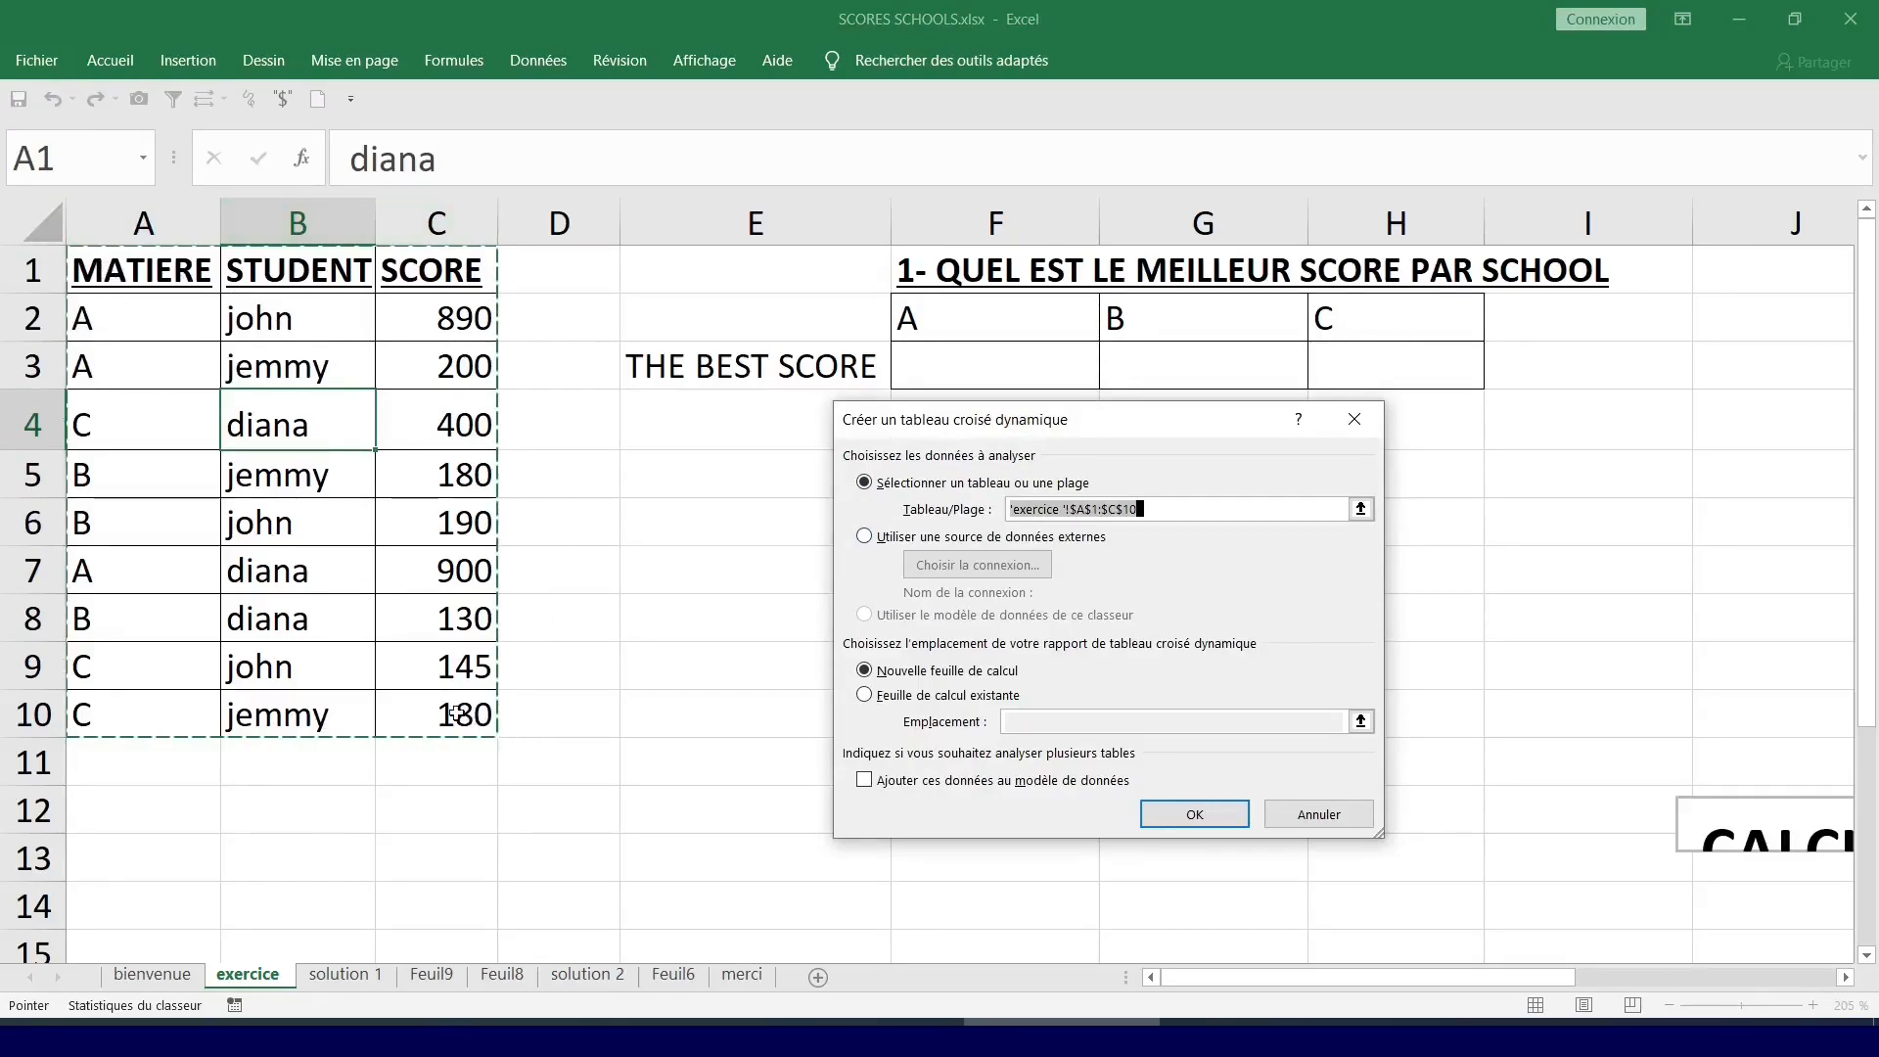
click(1187, 816)
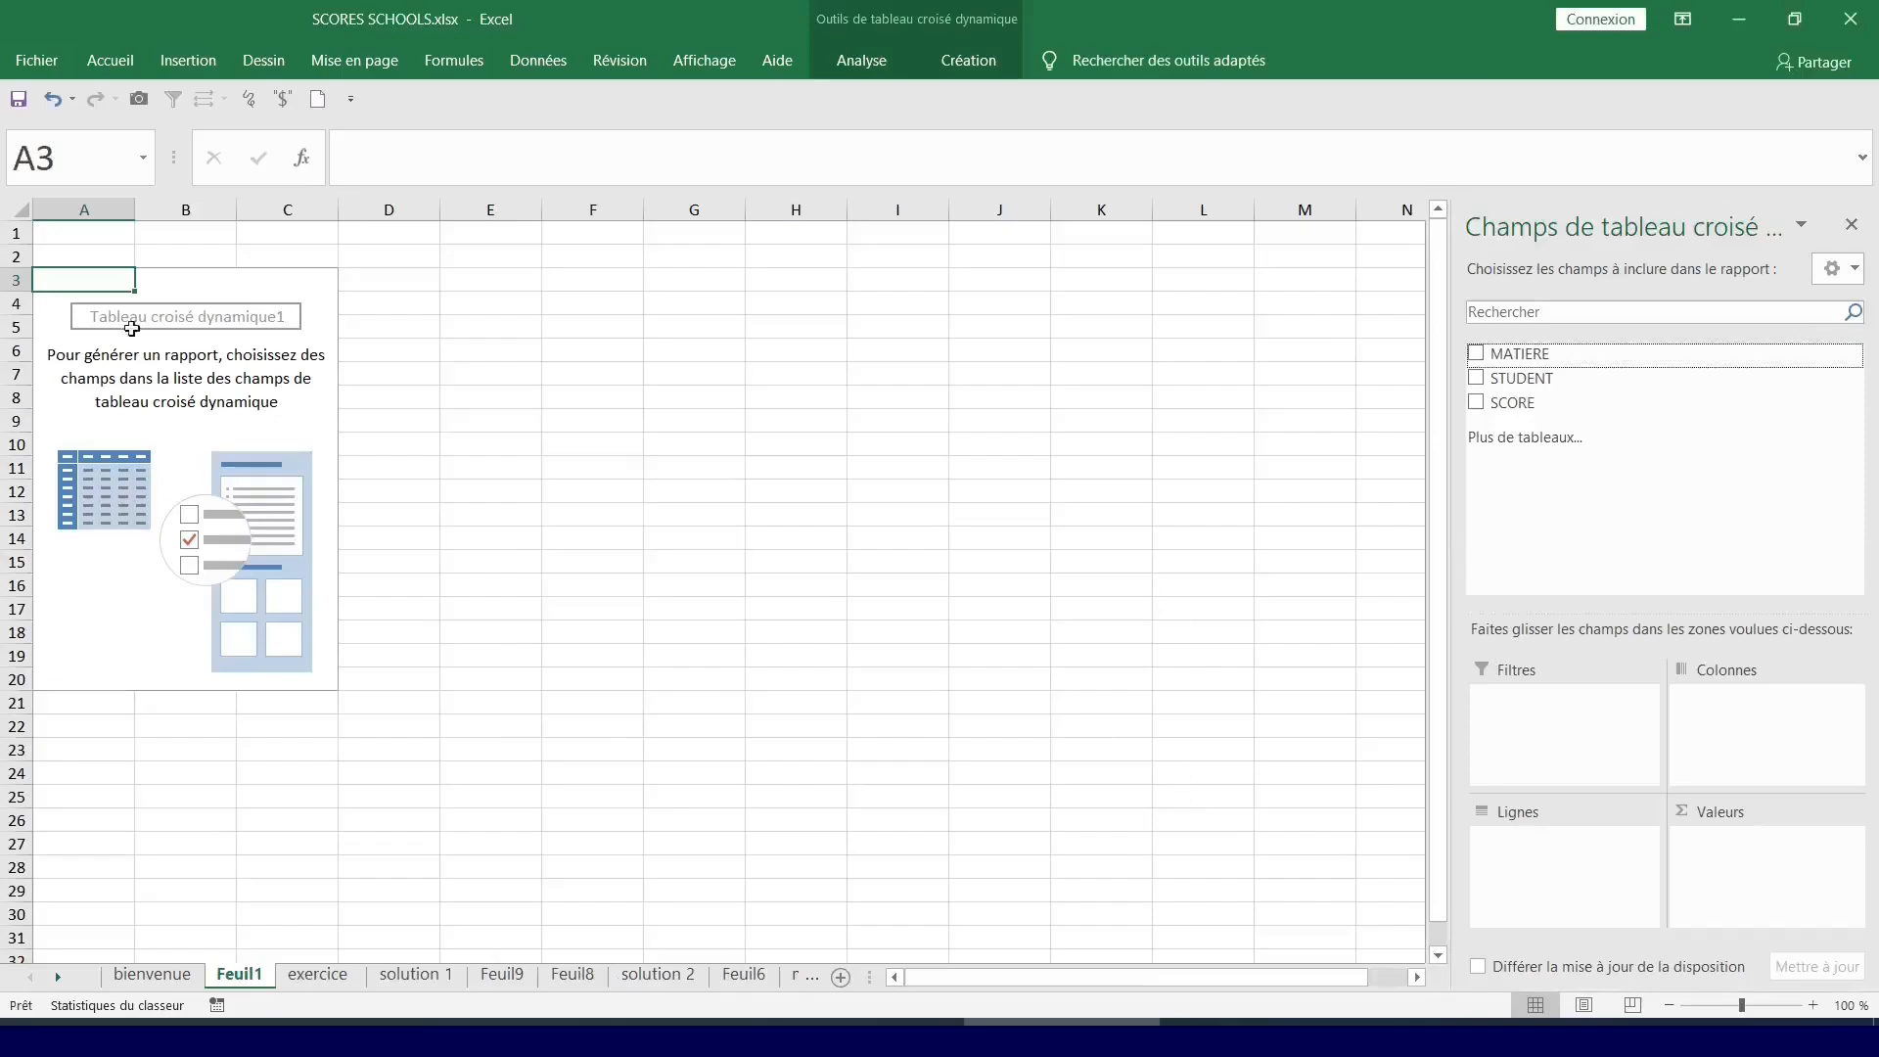
click(170, 368)
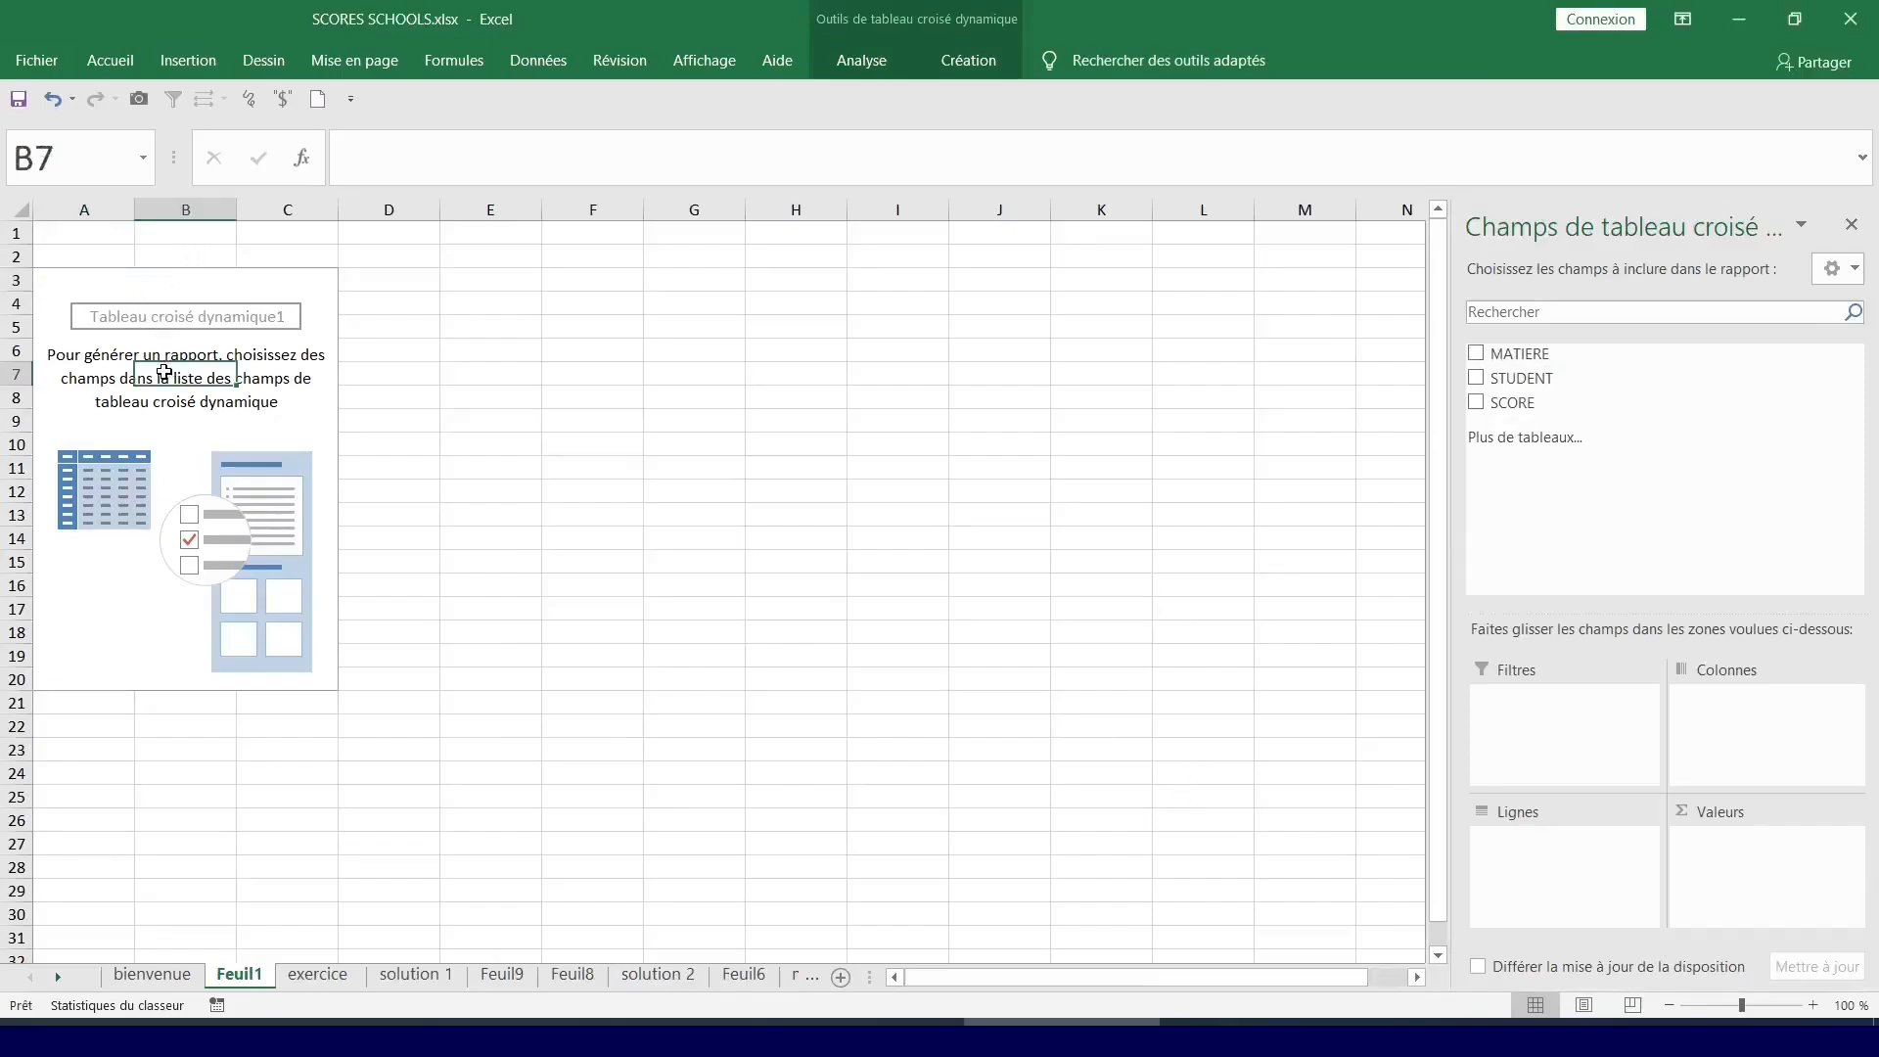
right_click(165, 372)
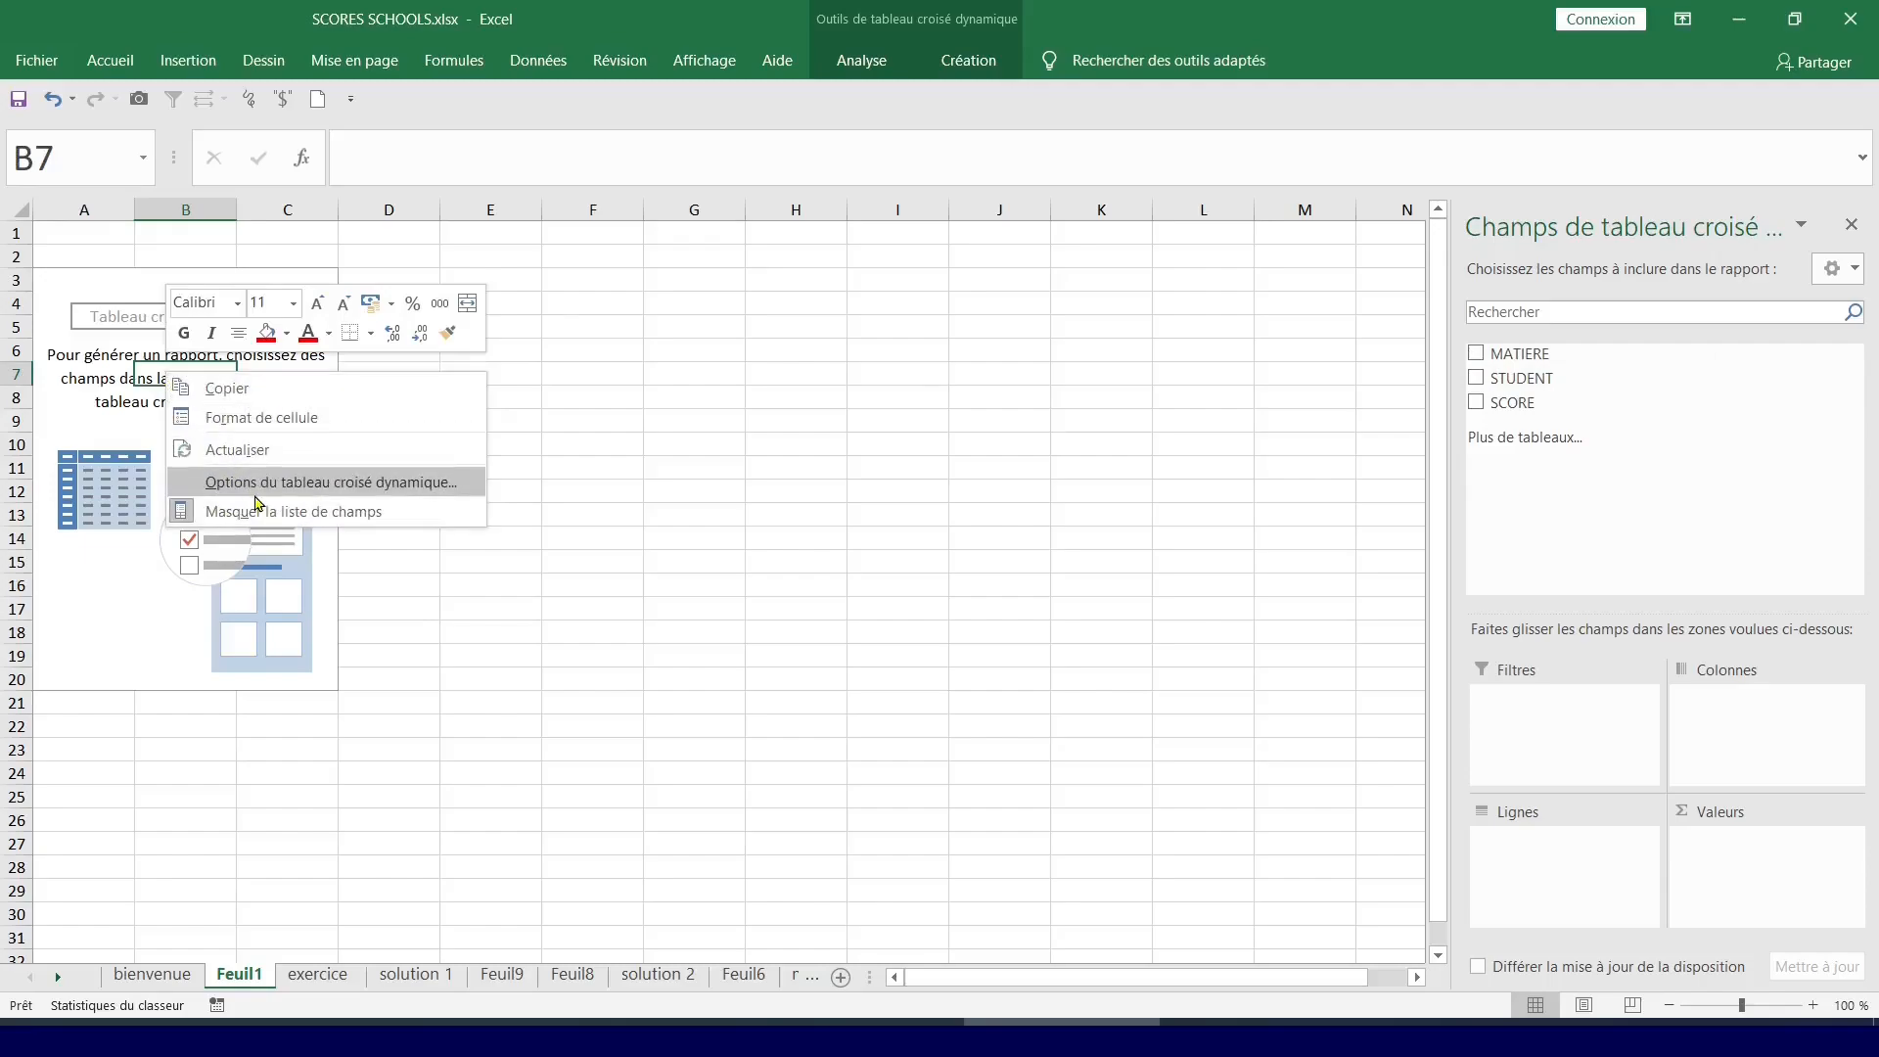
click(255, 489)
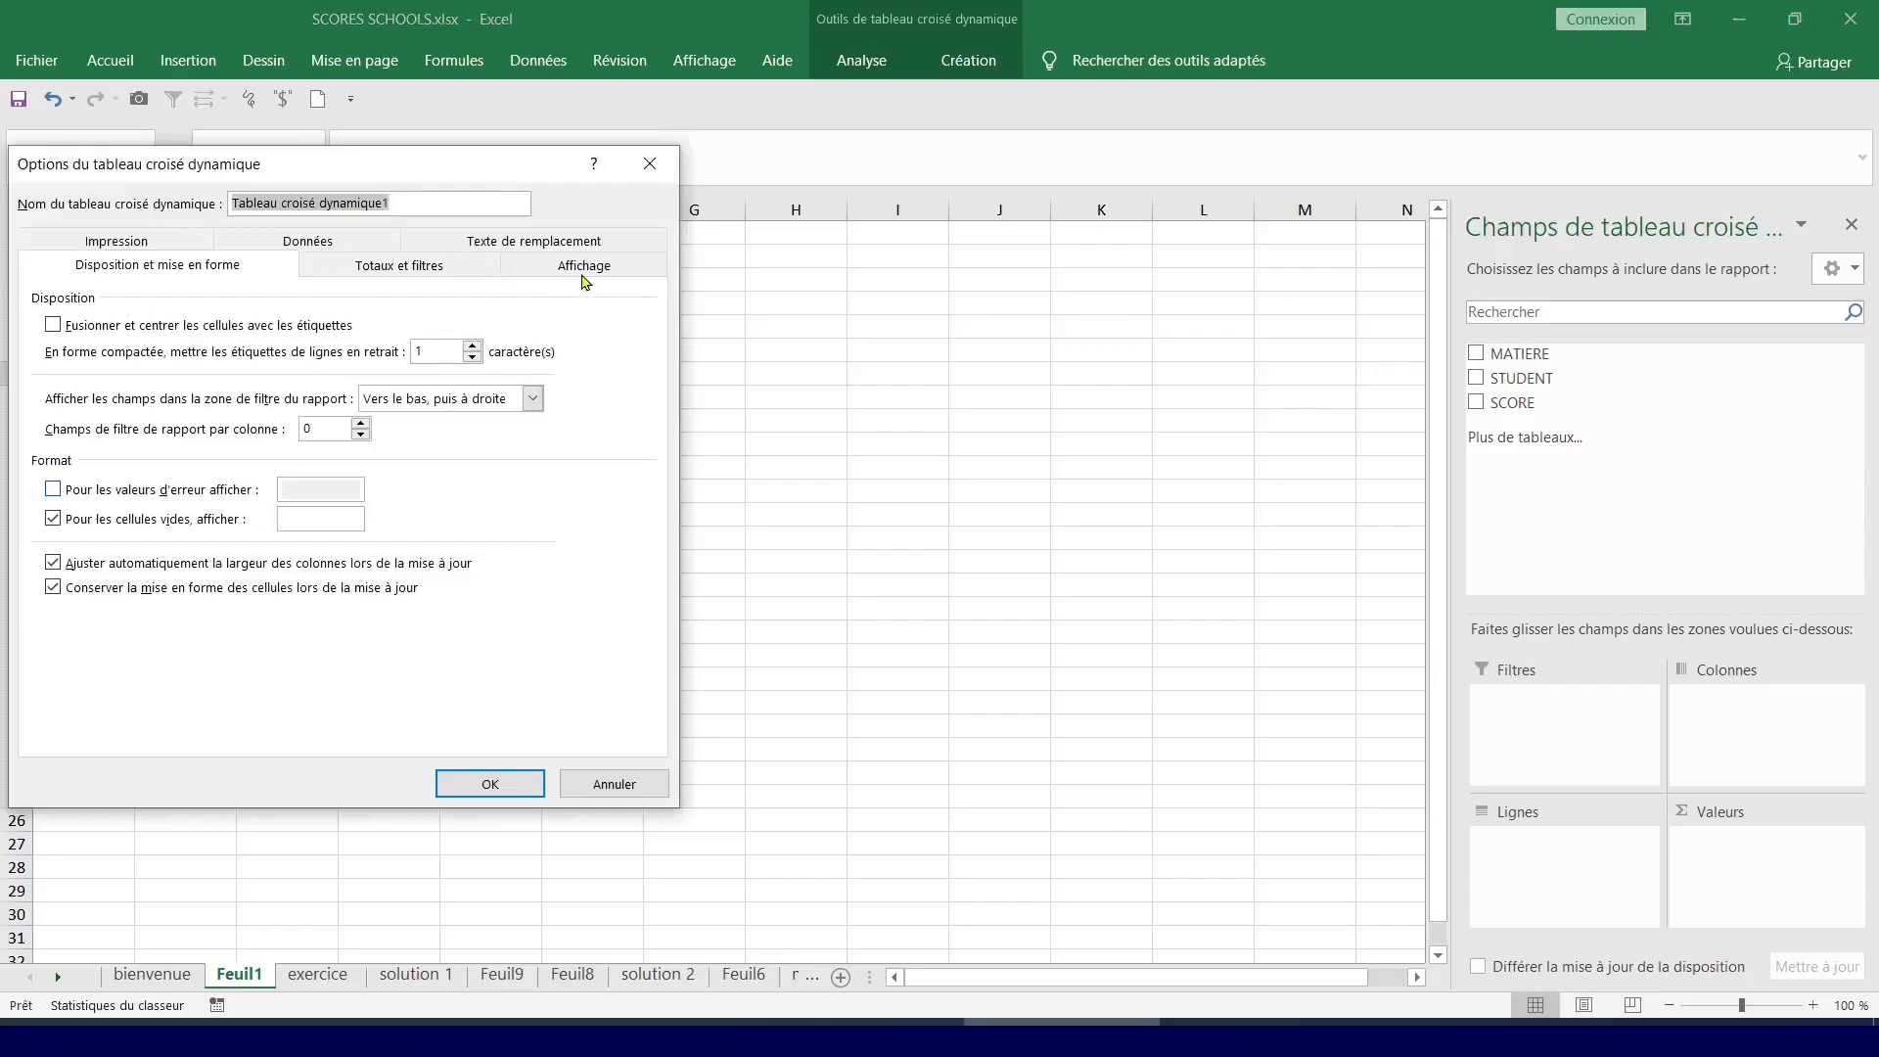
click(585, 267)
click(172, 462)
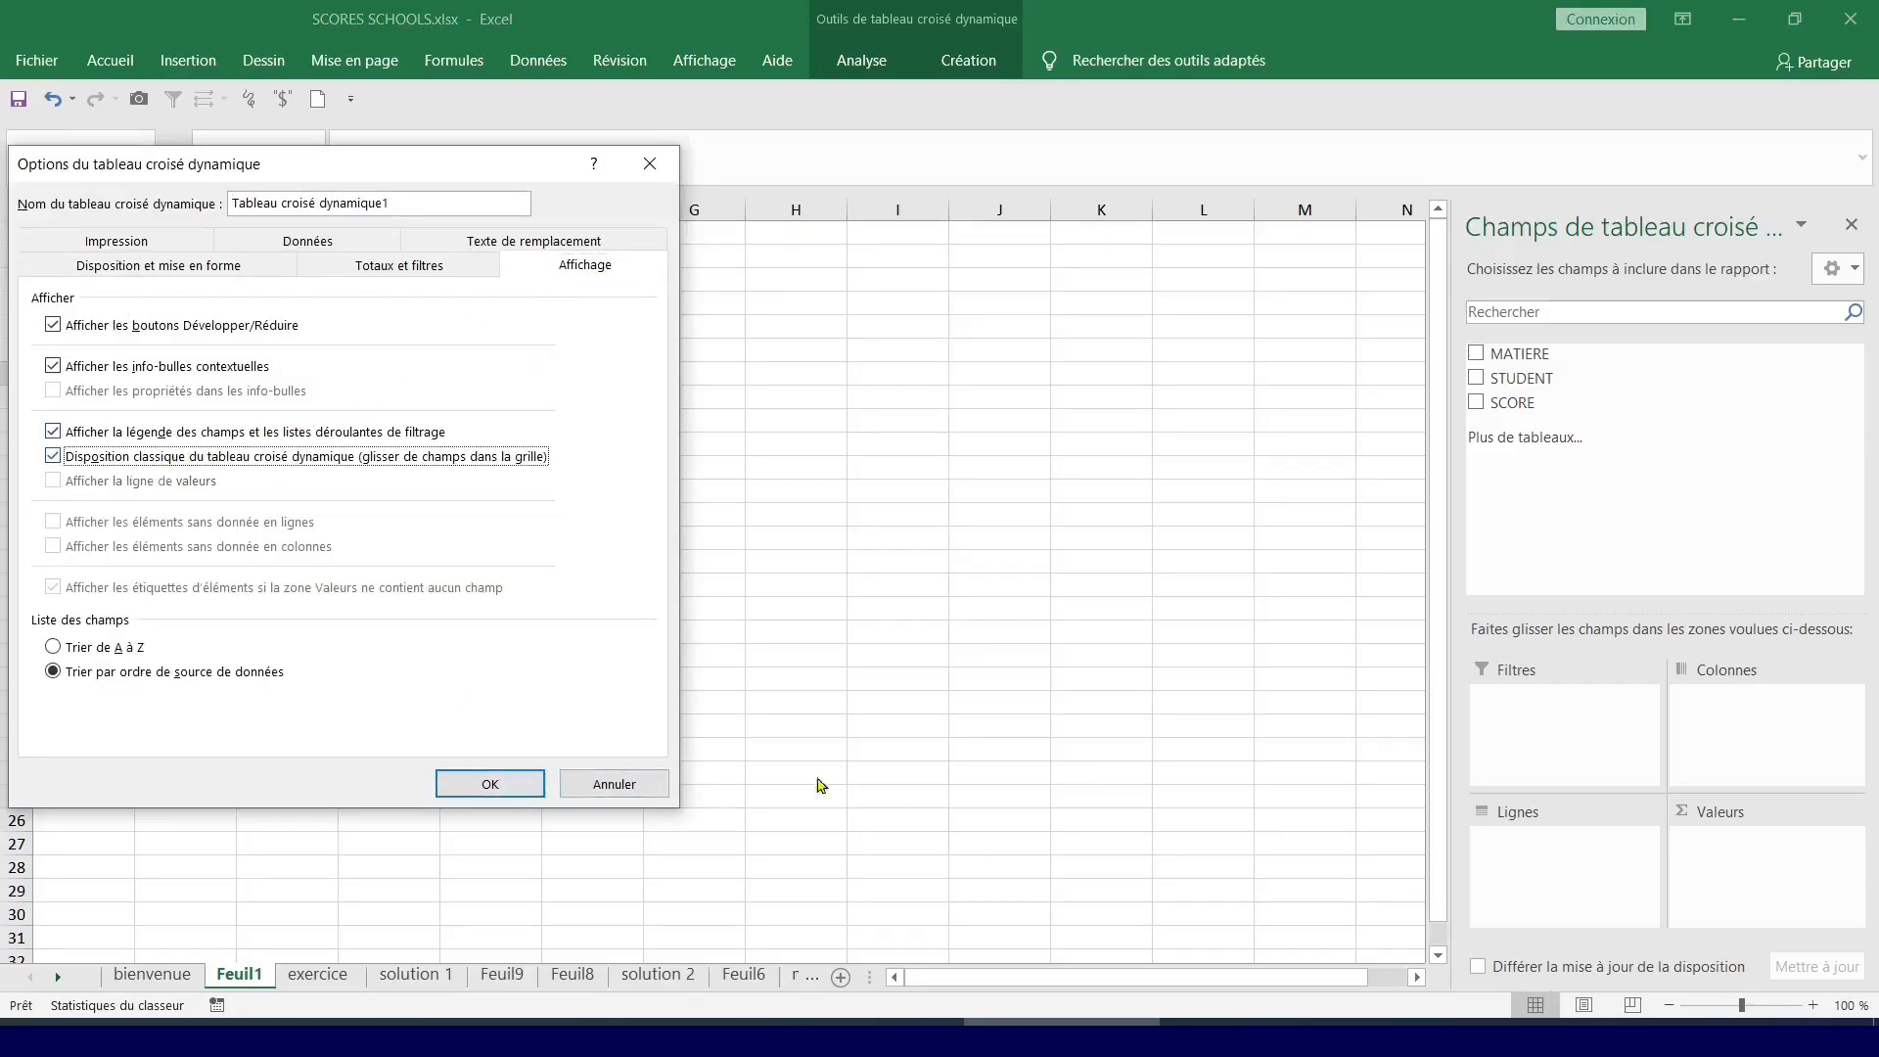
click(479, 783)
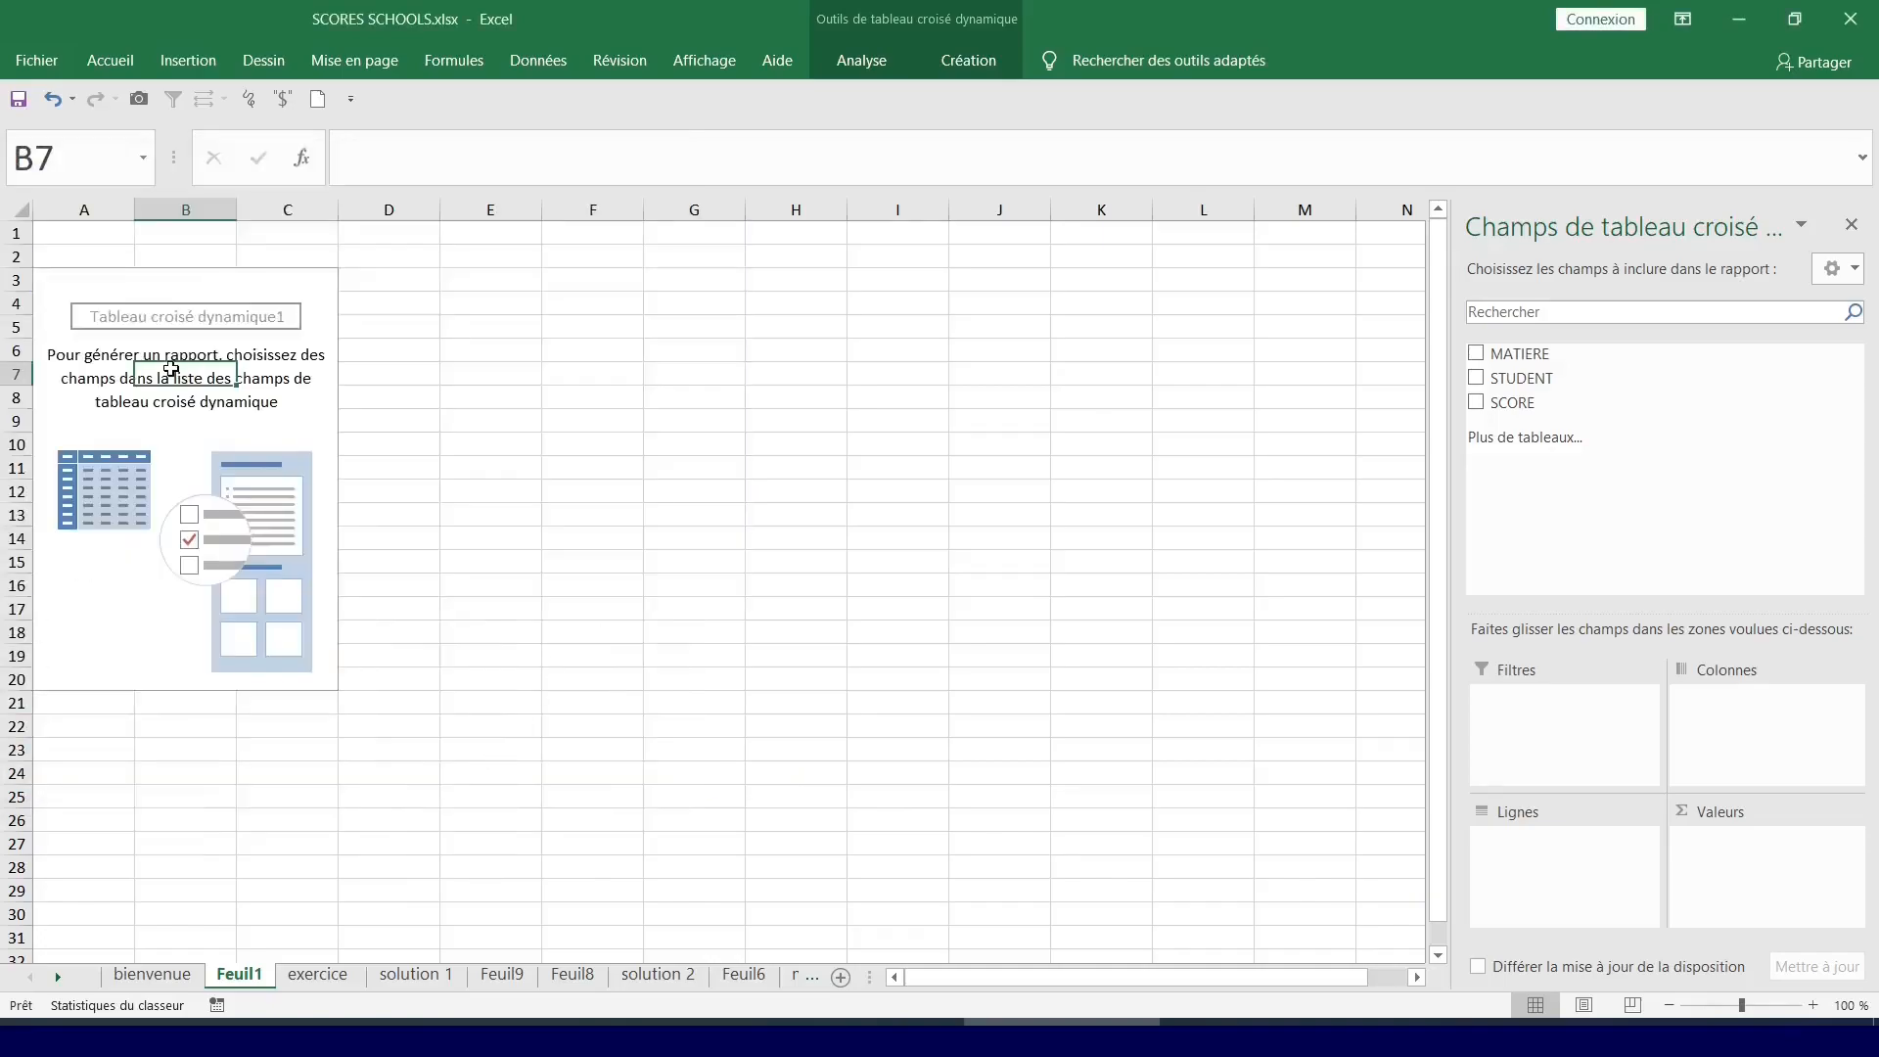
Enable the classic pivot table layout (Disposition classique) in the pivot table's display options.
right_click(163, 372)
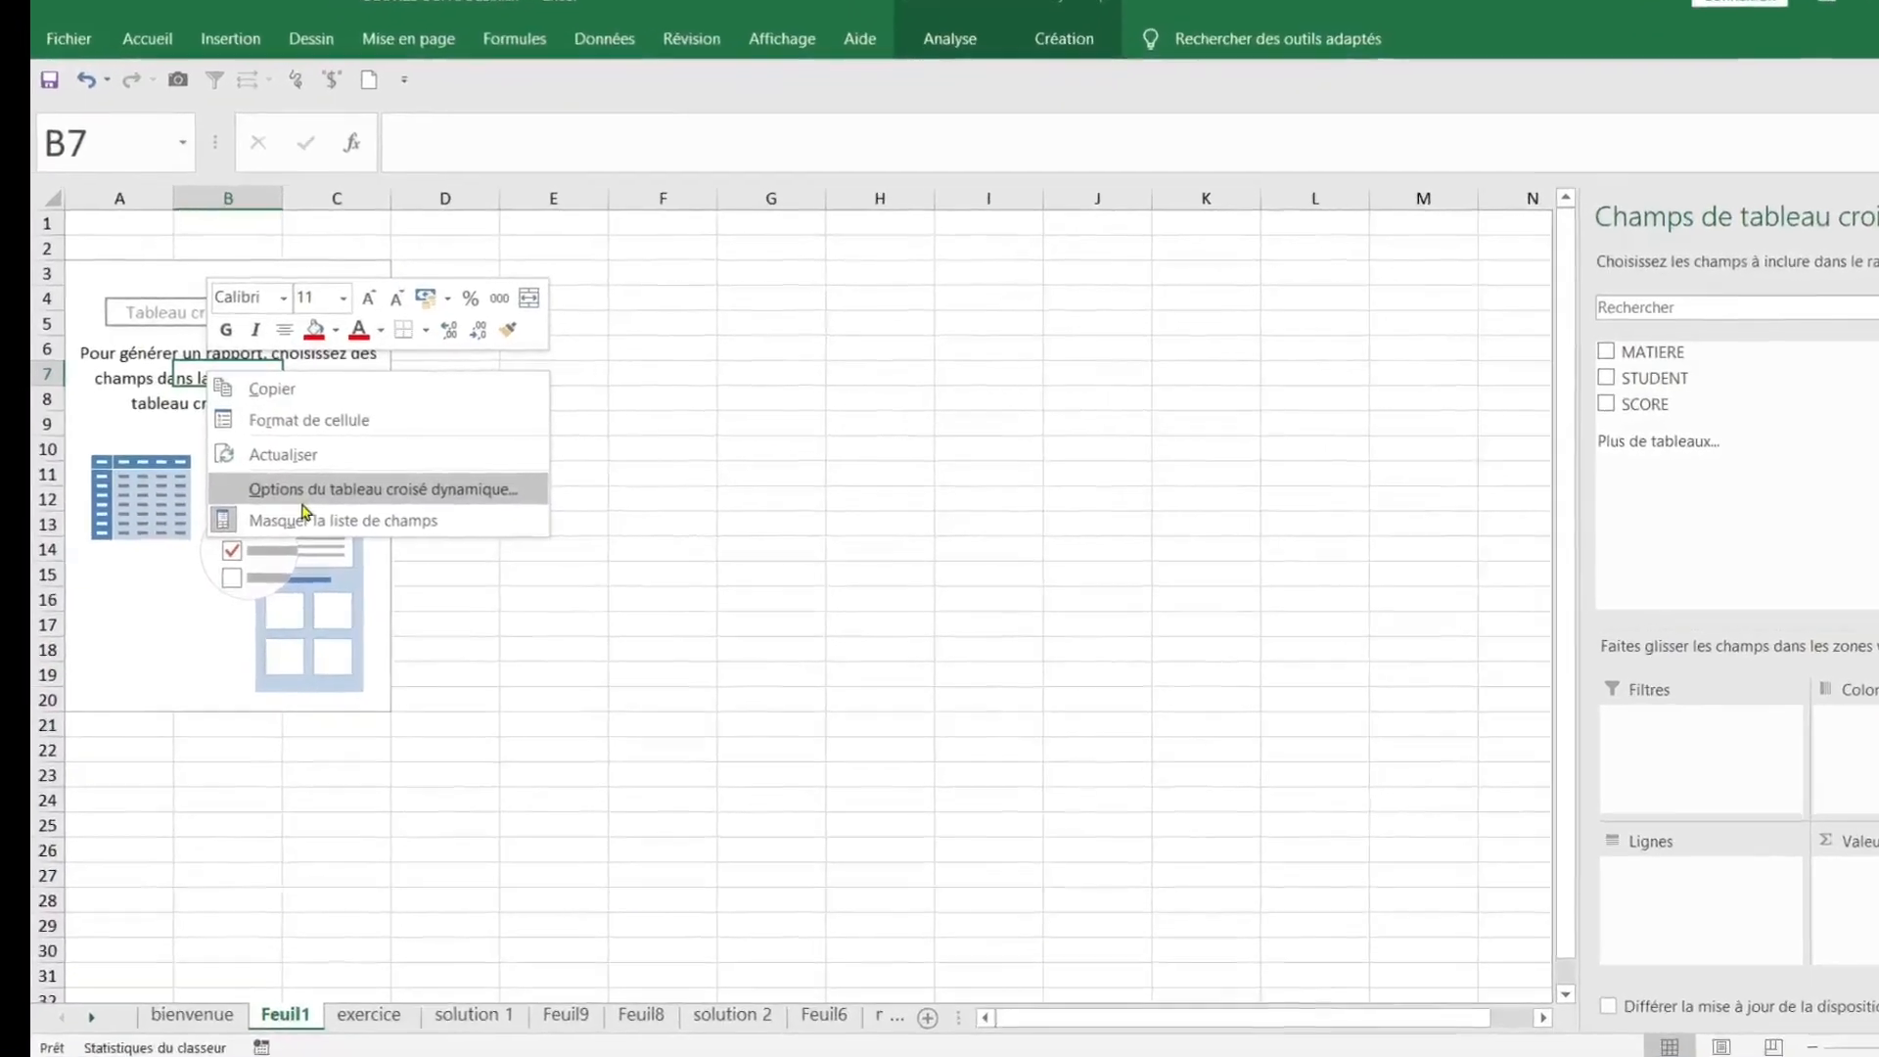
click(303, 501)
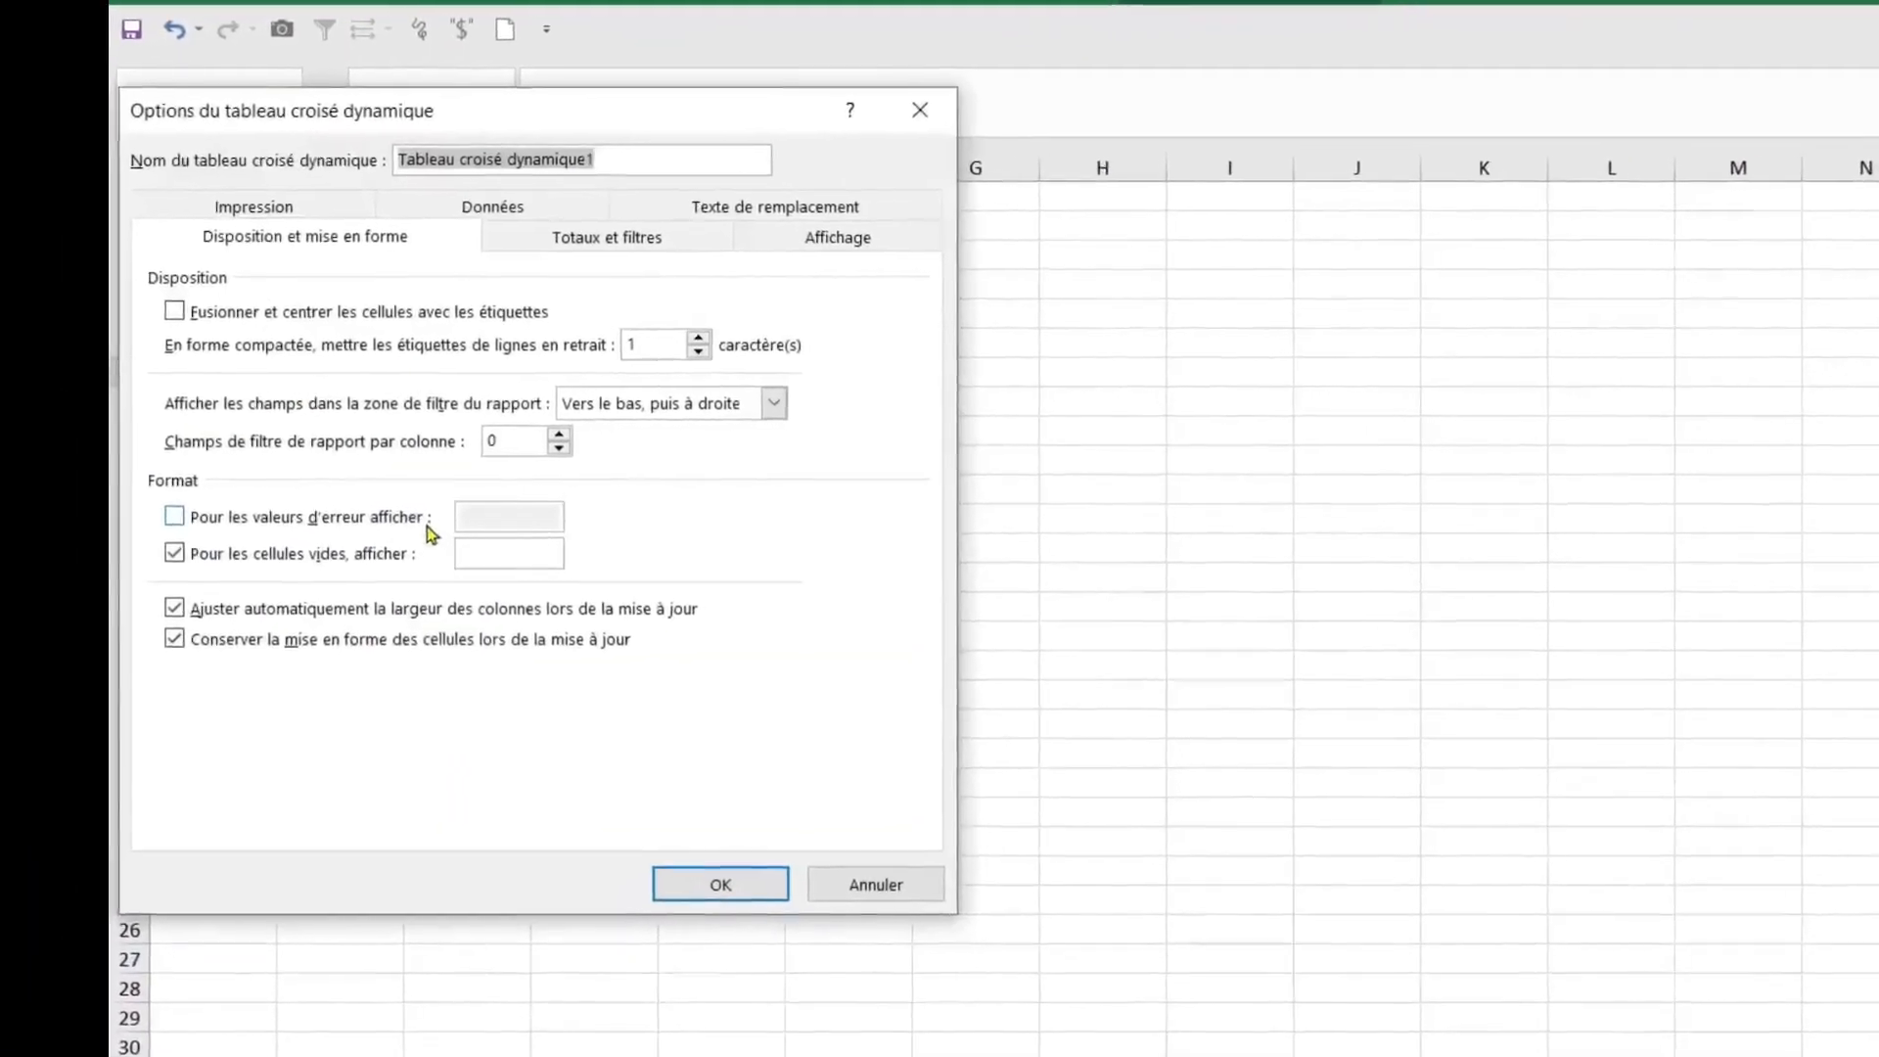
click(1011, 219)
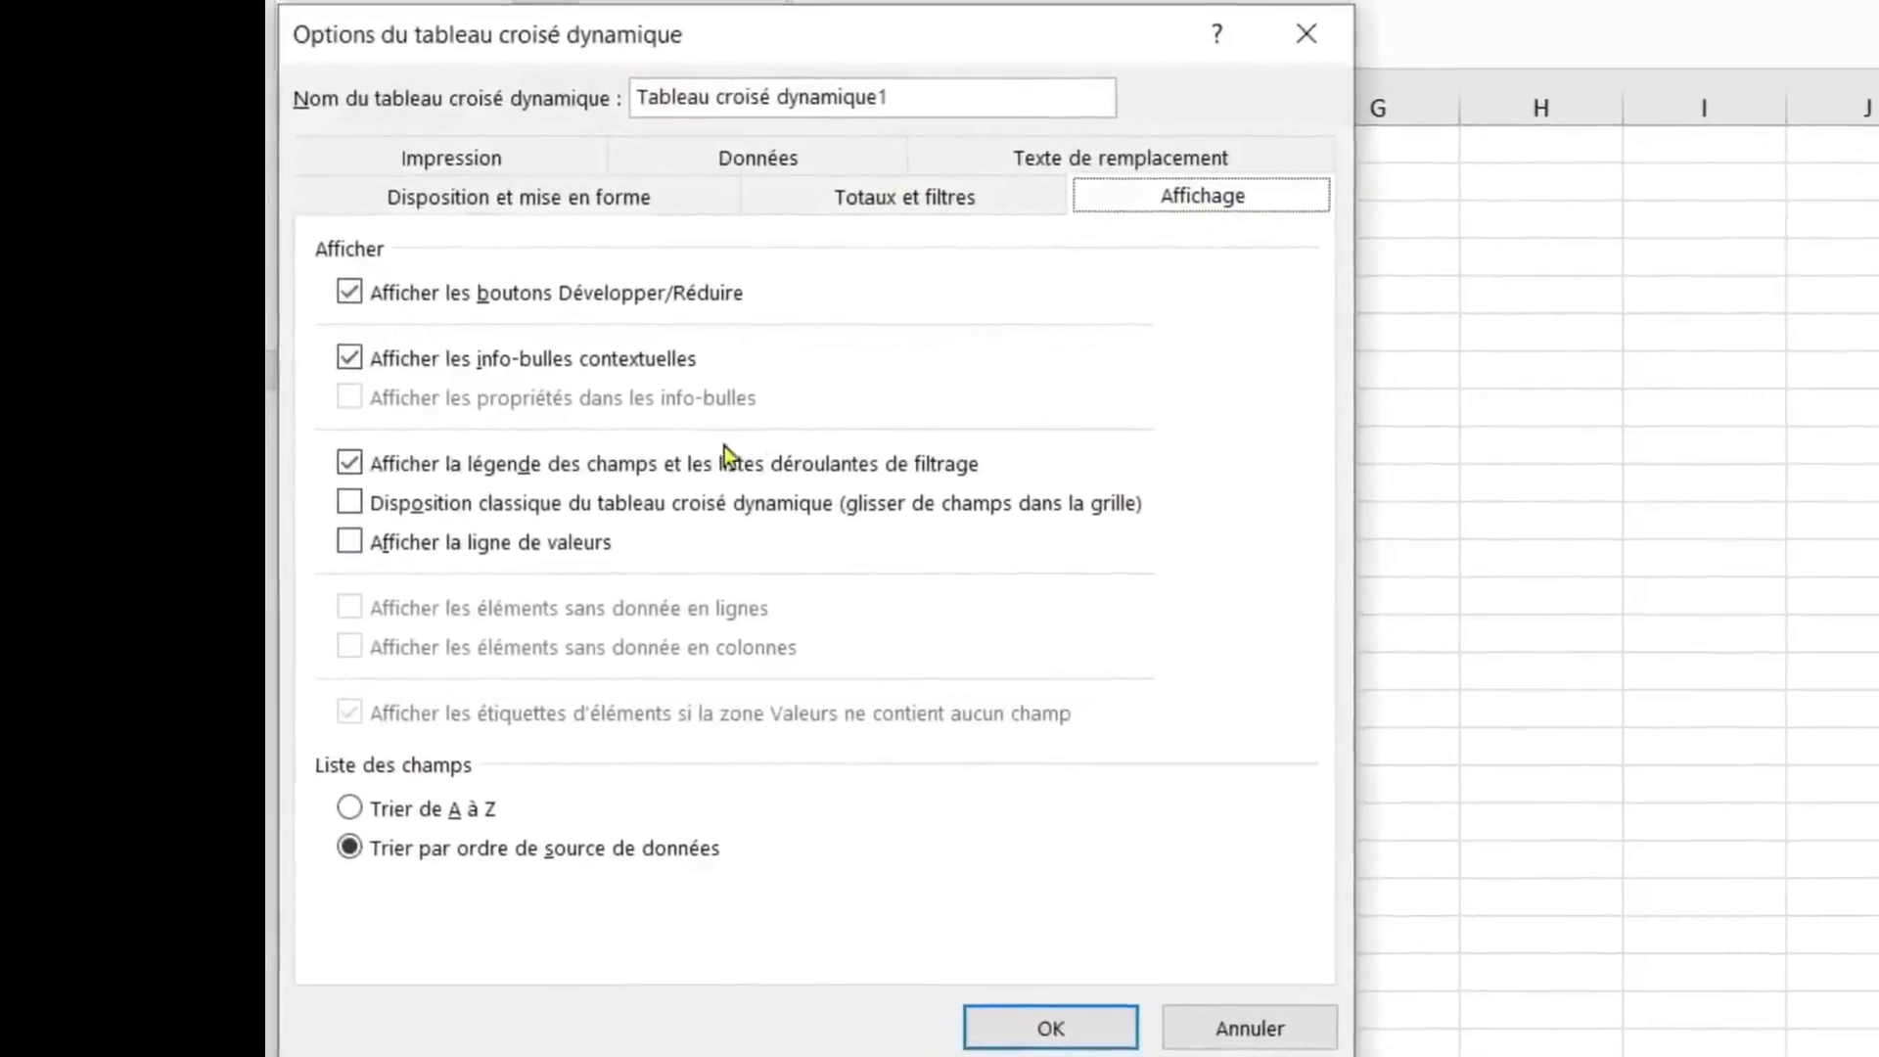
click(427, 488)
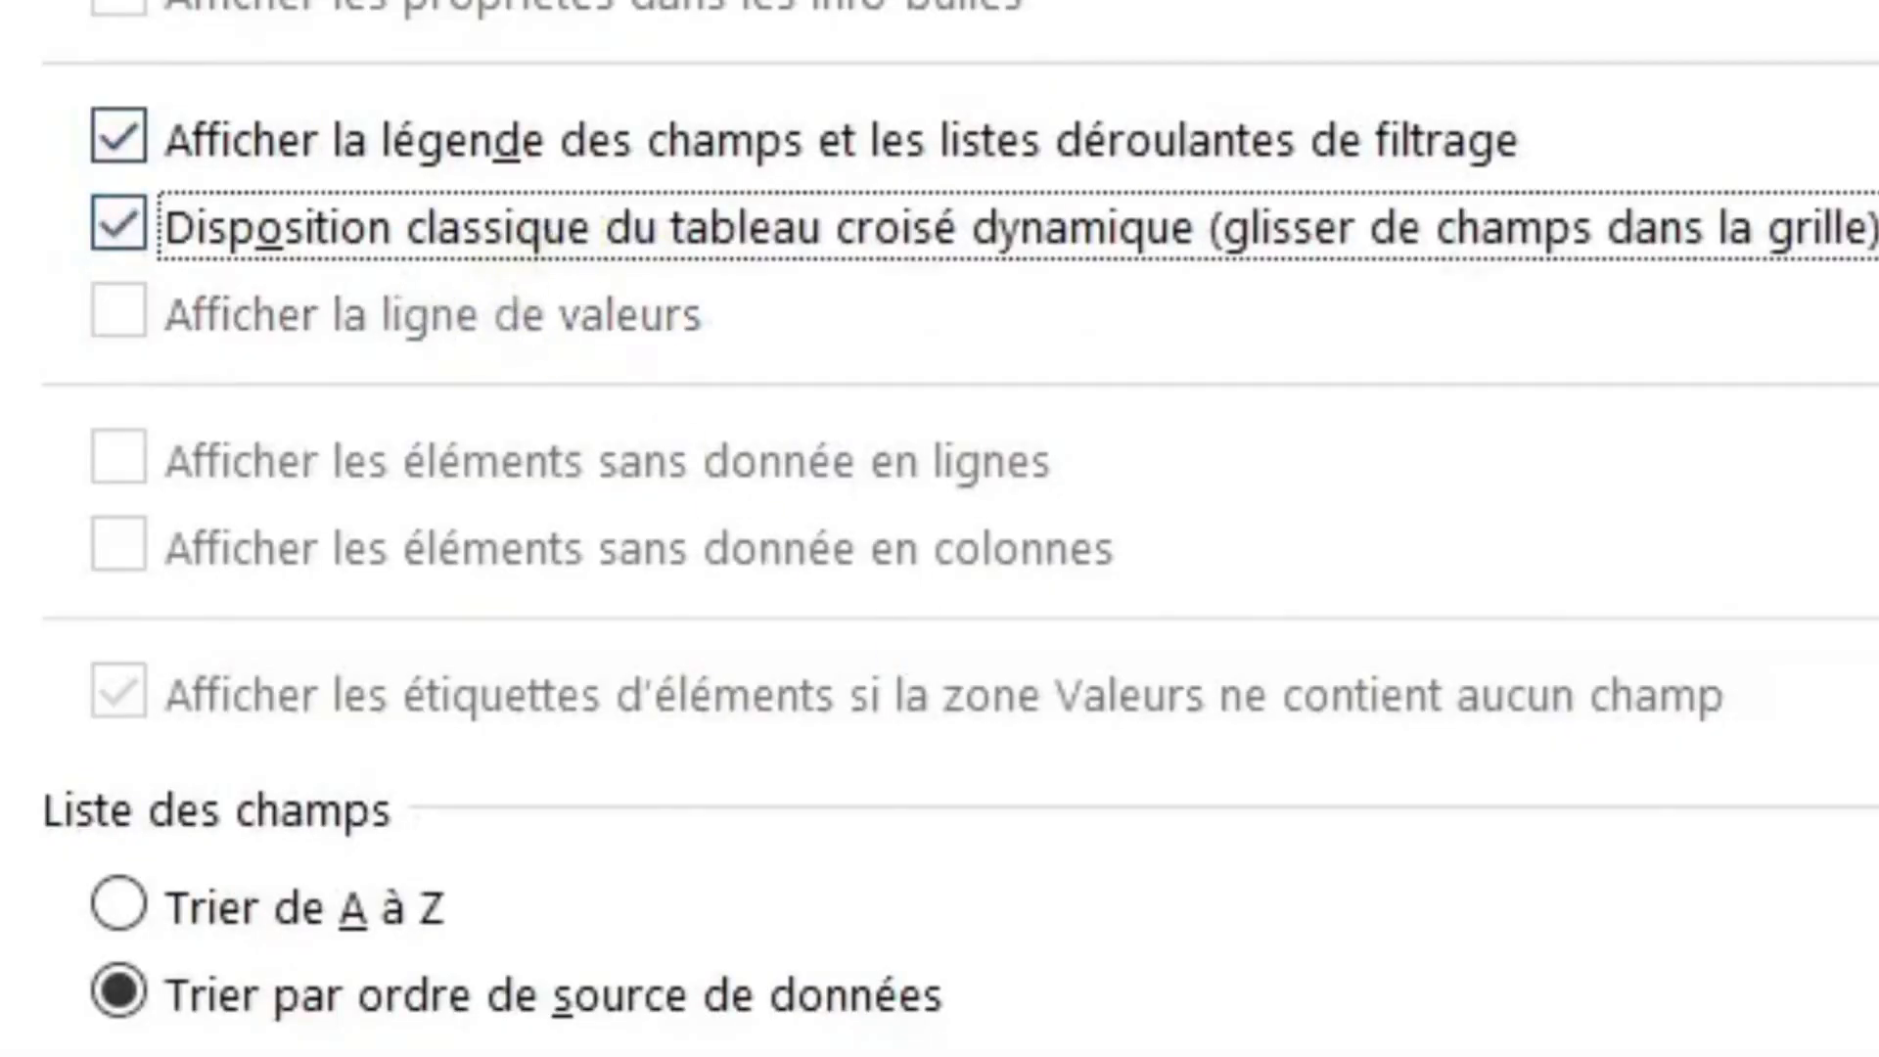
key(Return)
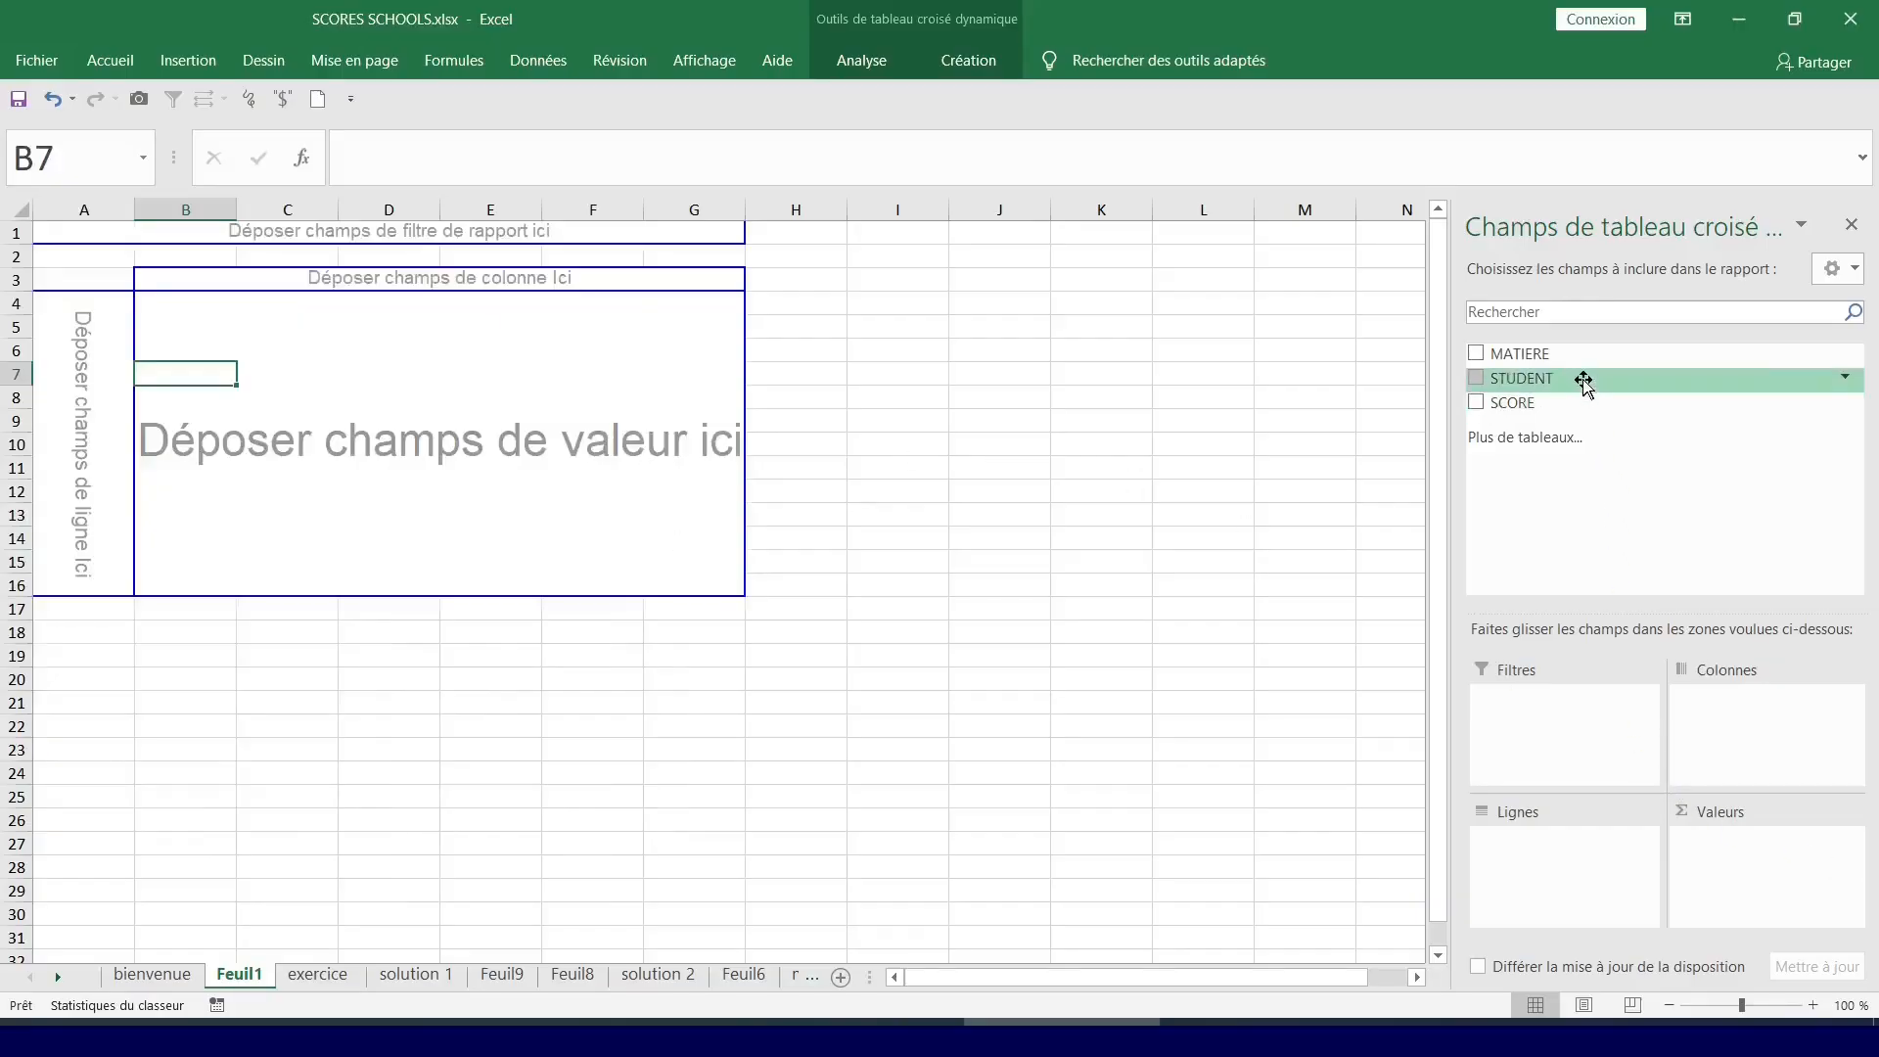
Place the MATIERE field in the pivot table's rows and the SCORE field in its values area.
drag(1587, 364, 64, 421)
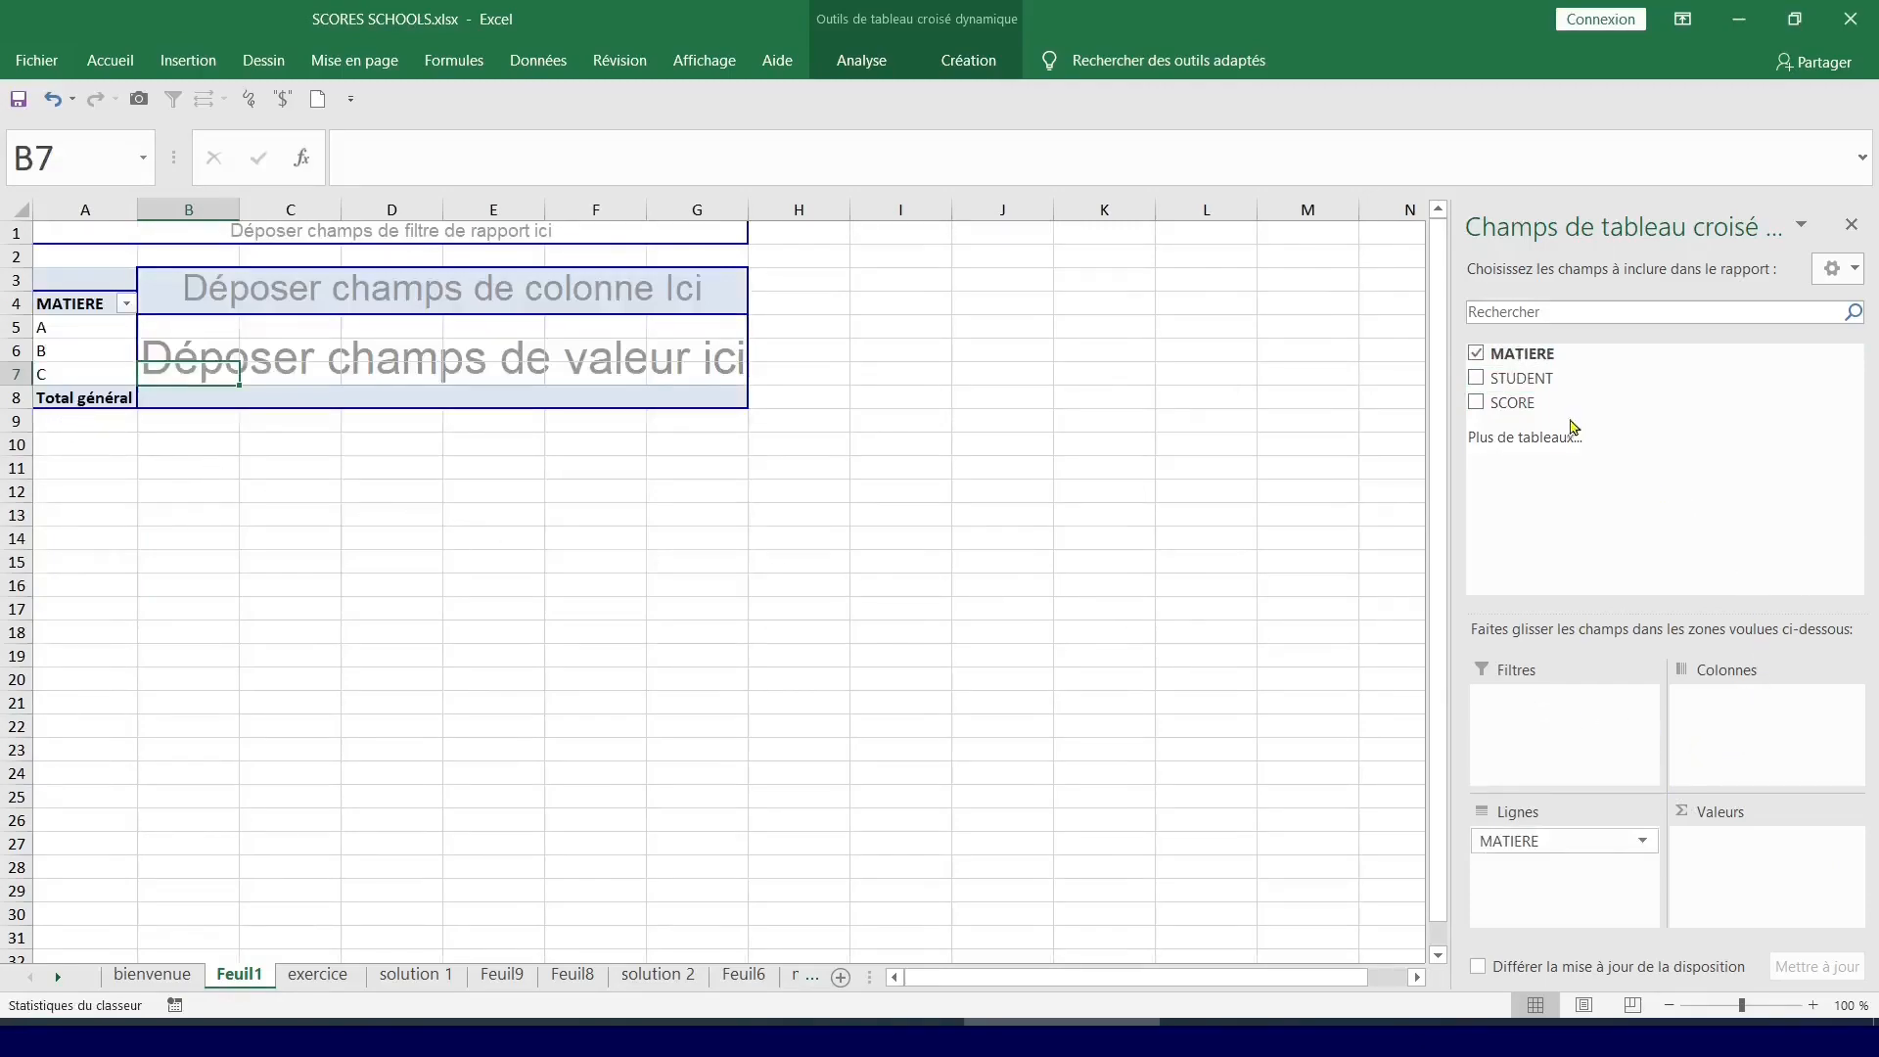
drag(1547, 410, 428, 333)
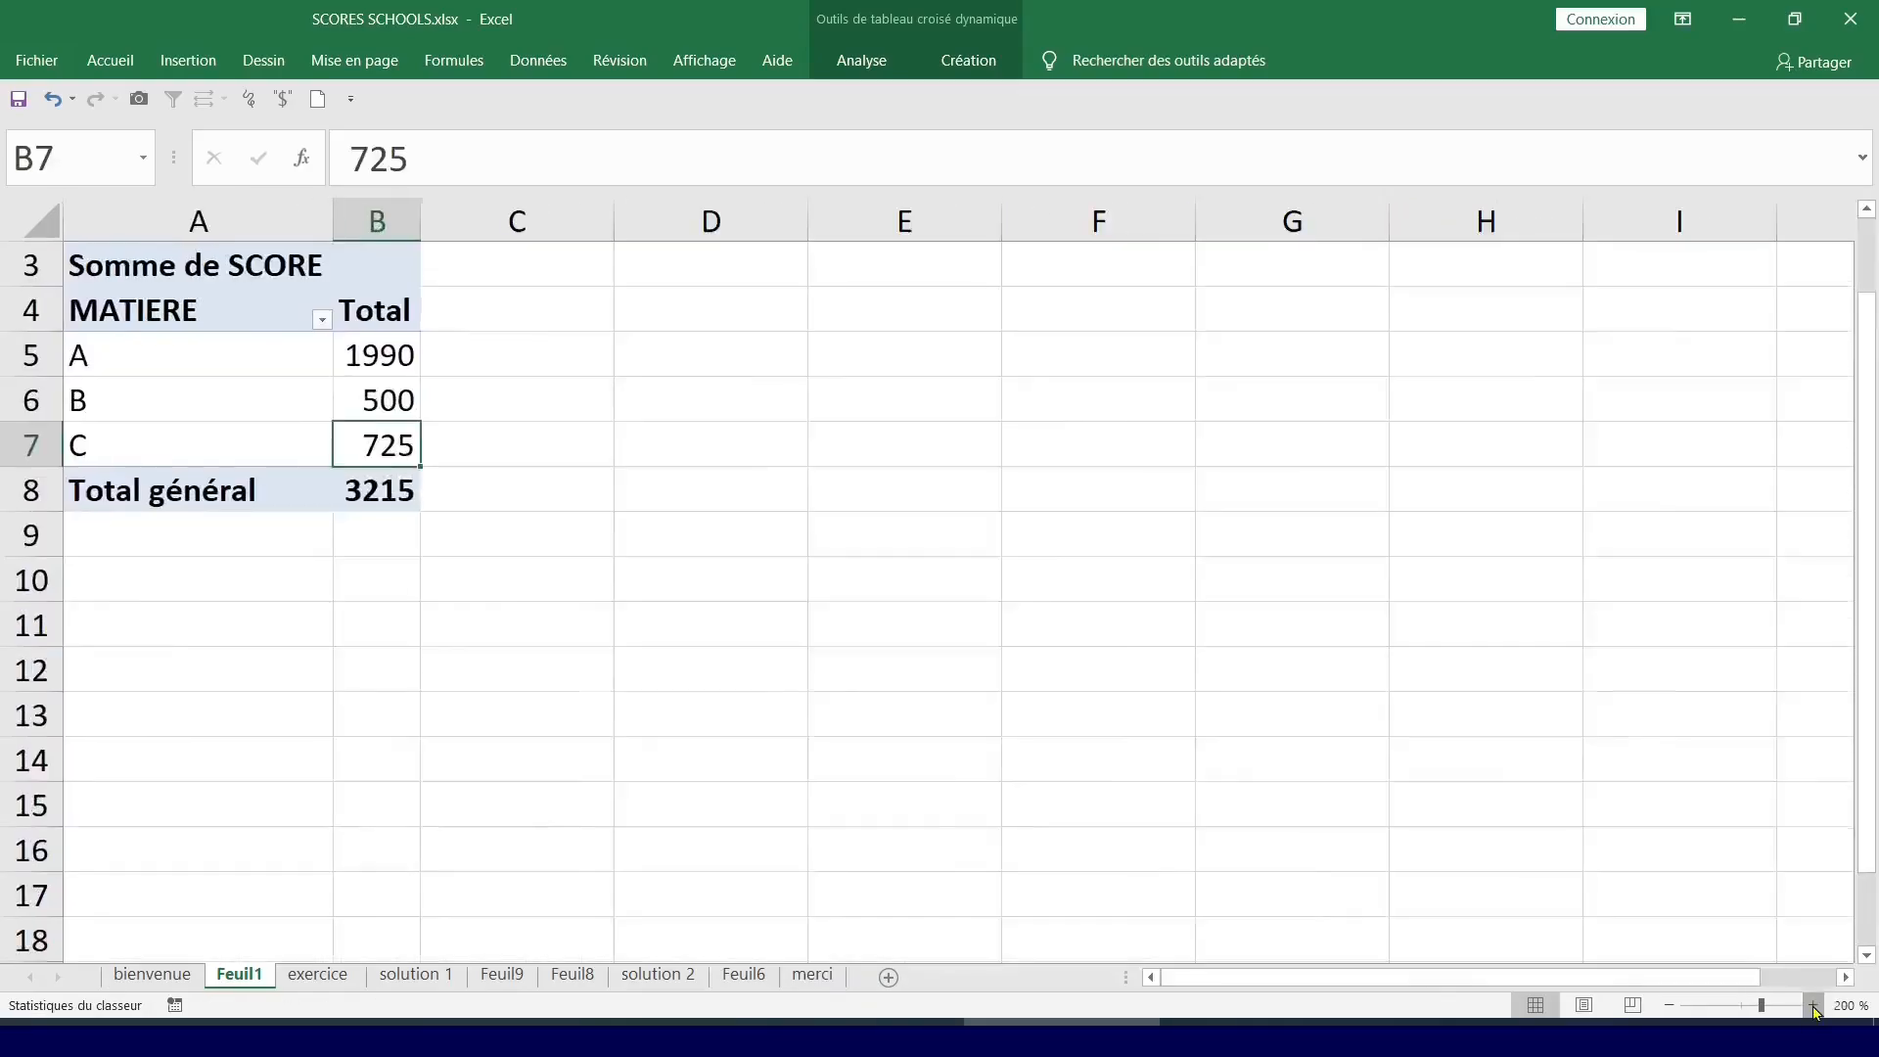
Enlarge the pivot table and examine the summed SCORE for each MATIERE.
click(1813, 1006)
click(1813, 1006)
click(1813, 1006)
click(1814, 1006)
click(1813, 1006)
click(1814, 1007)
click(1813, 1006)
click(1814, 1006)
click(1813, 1006)
click(1813, 1006)
click(1814, 1006)
scroll(812, 501, up, 2)
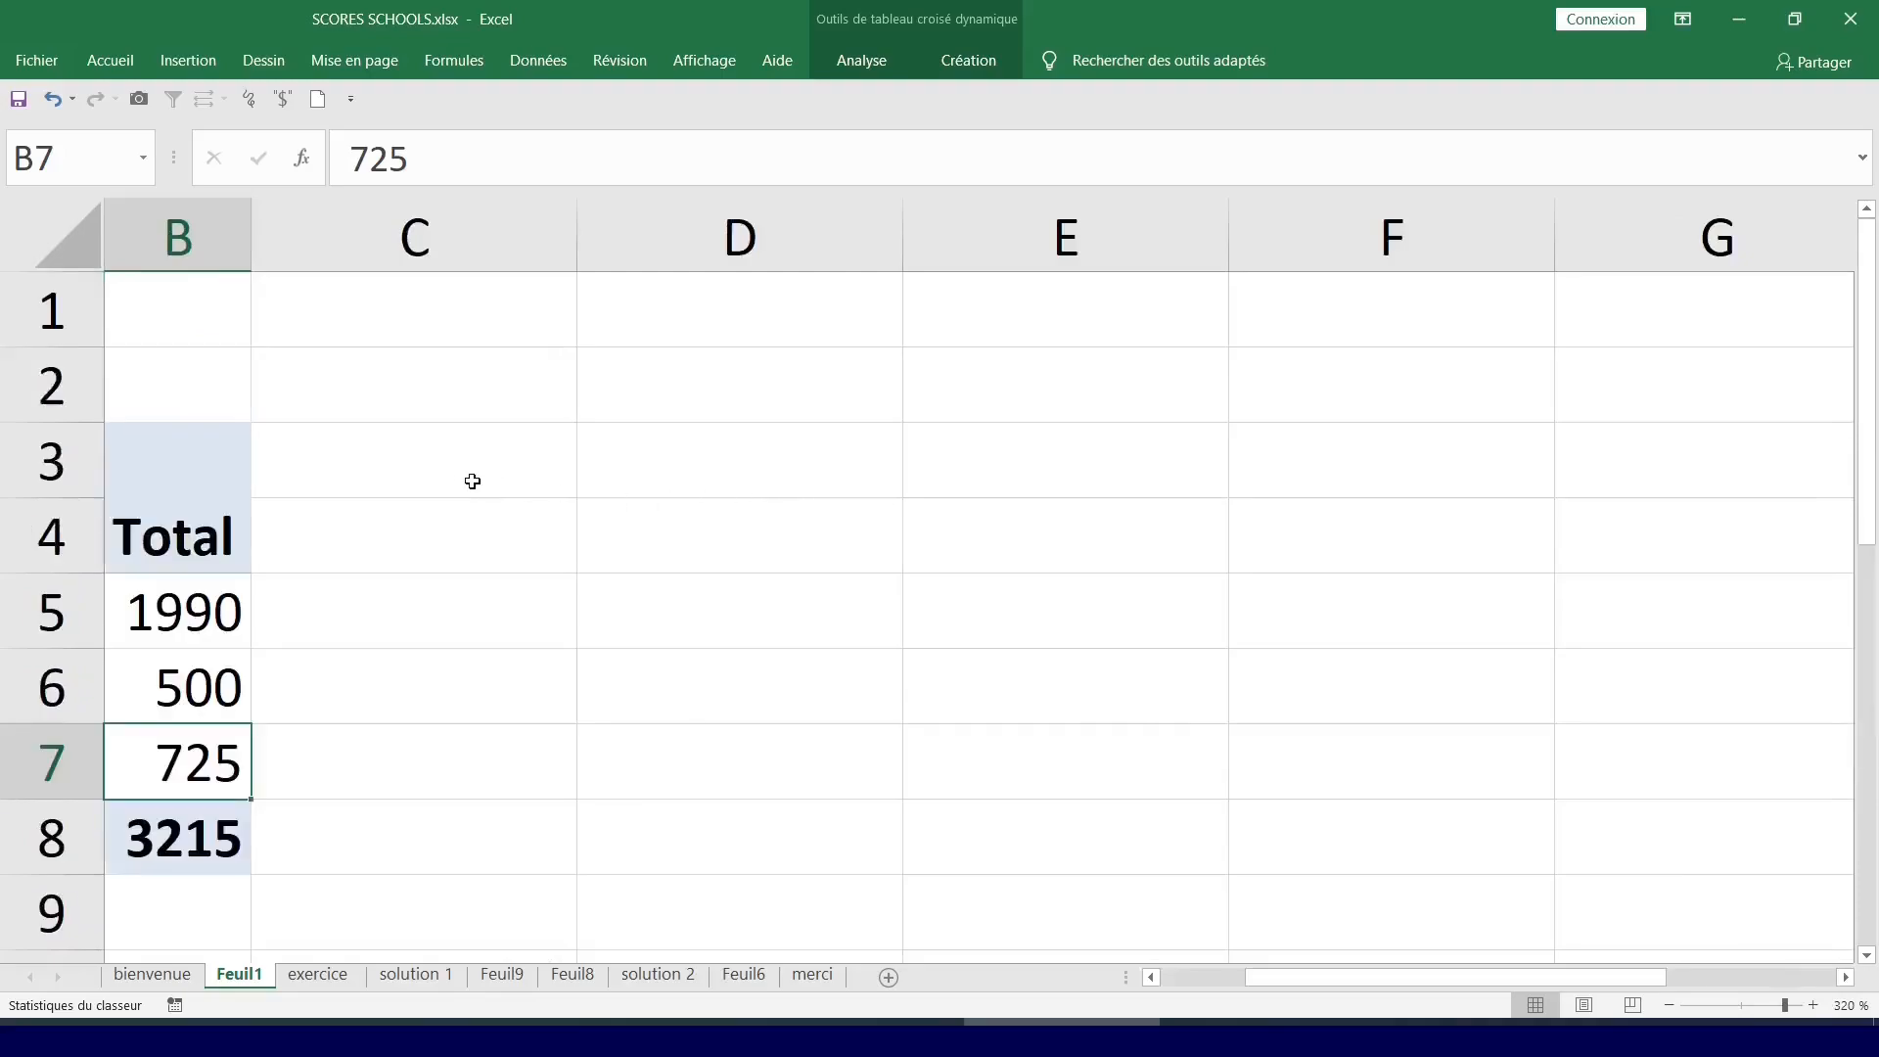
click(464, 479)
key(Left)
key(Left)
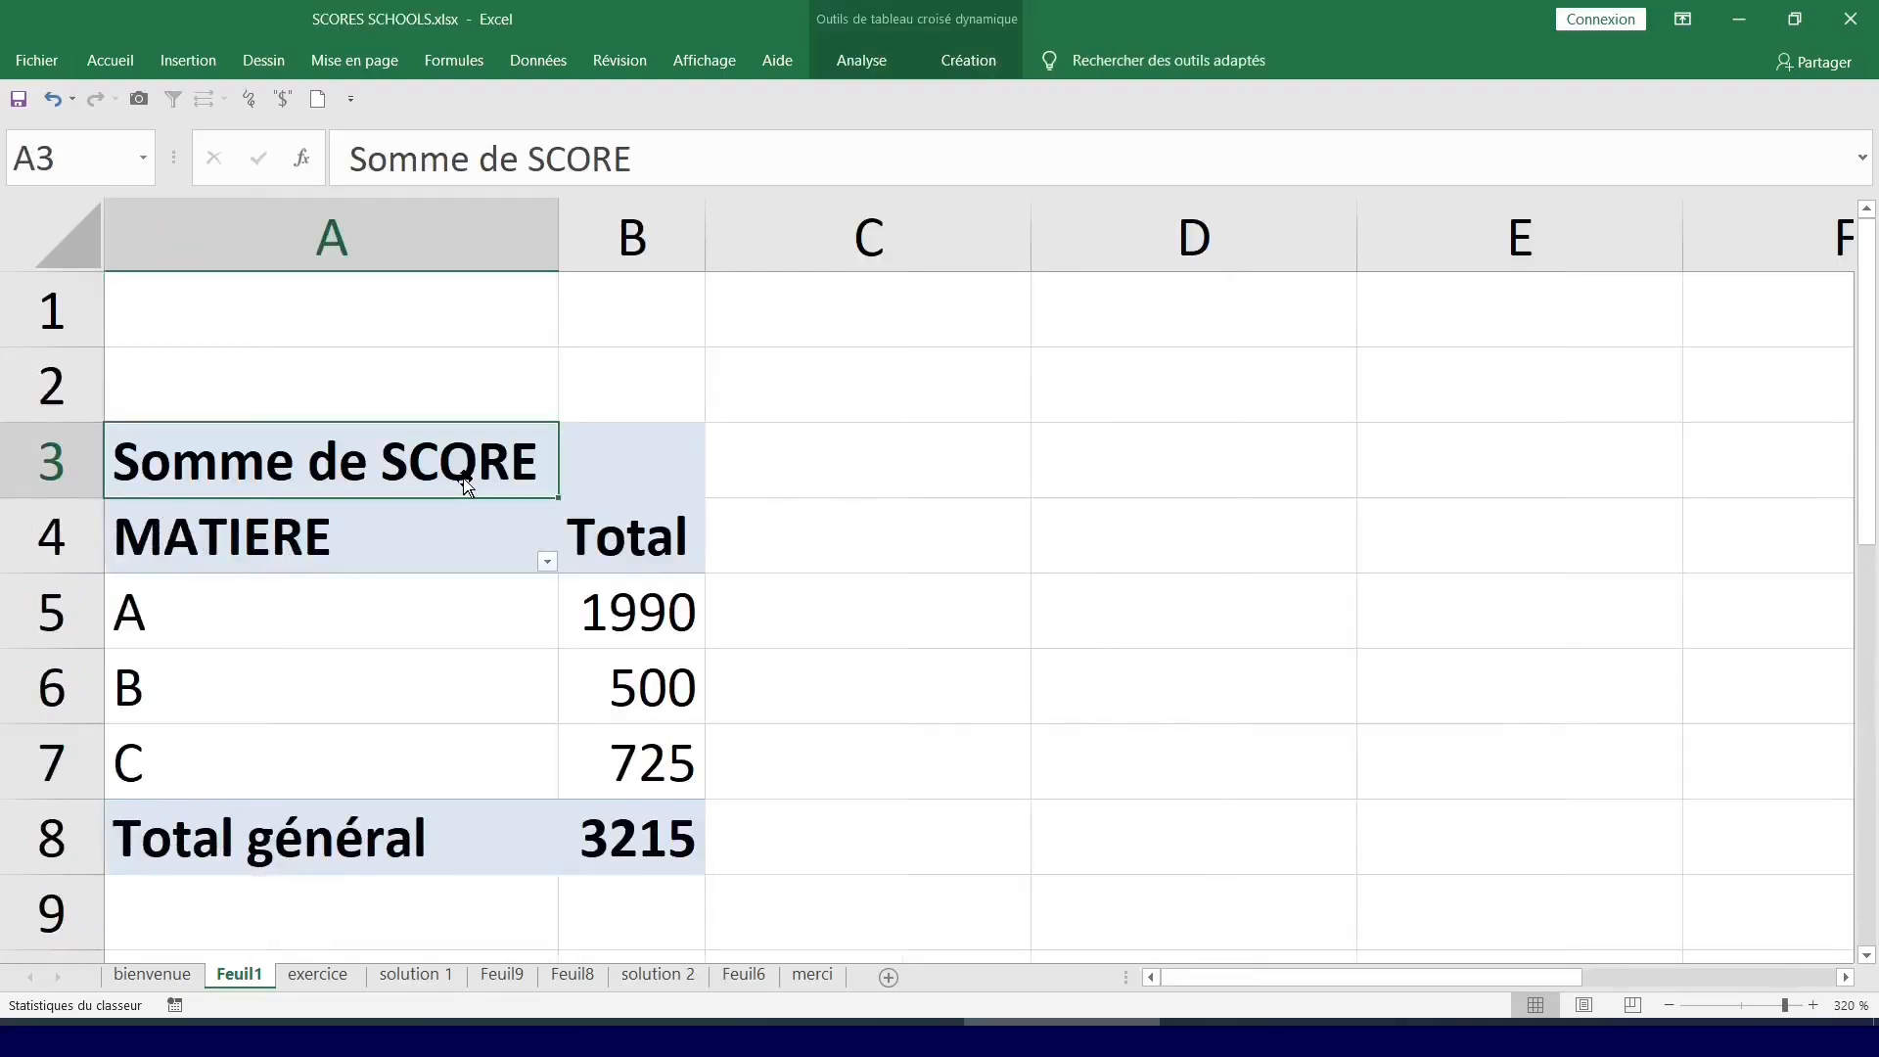
click(553, 546)
click(829, 640)
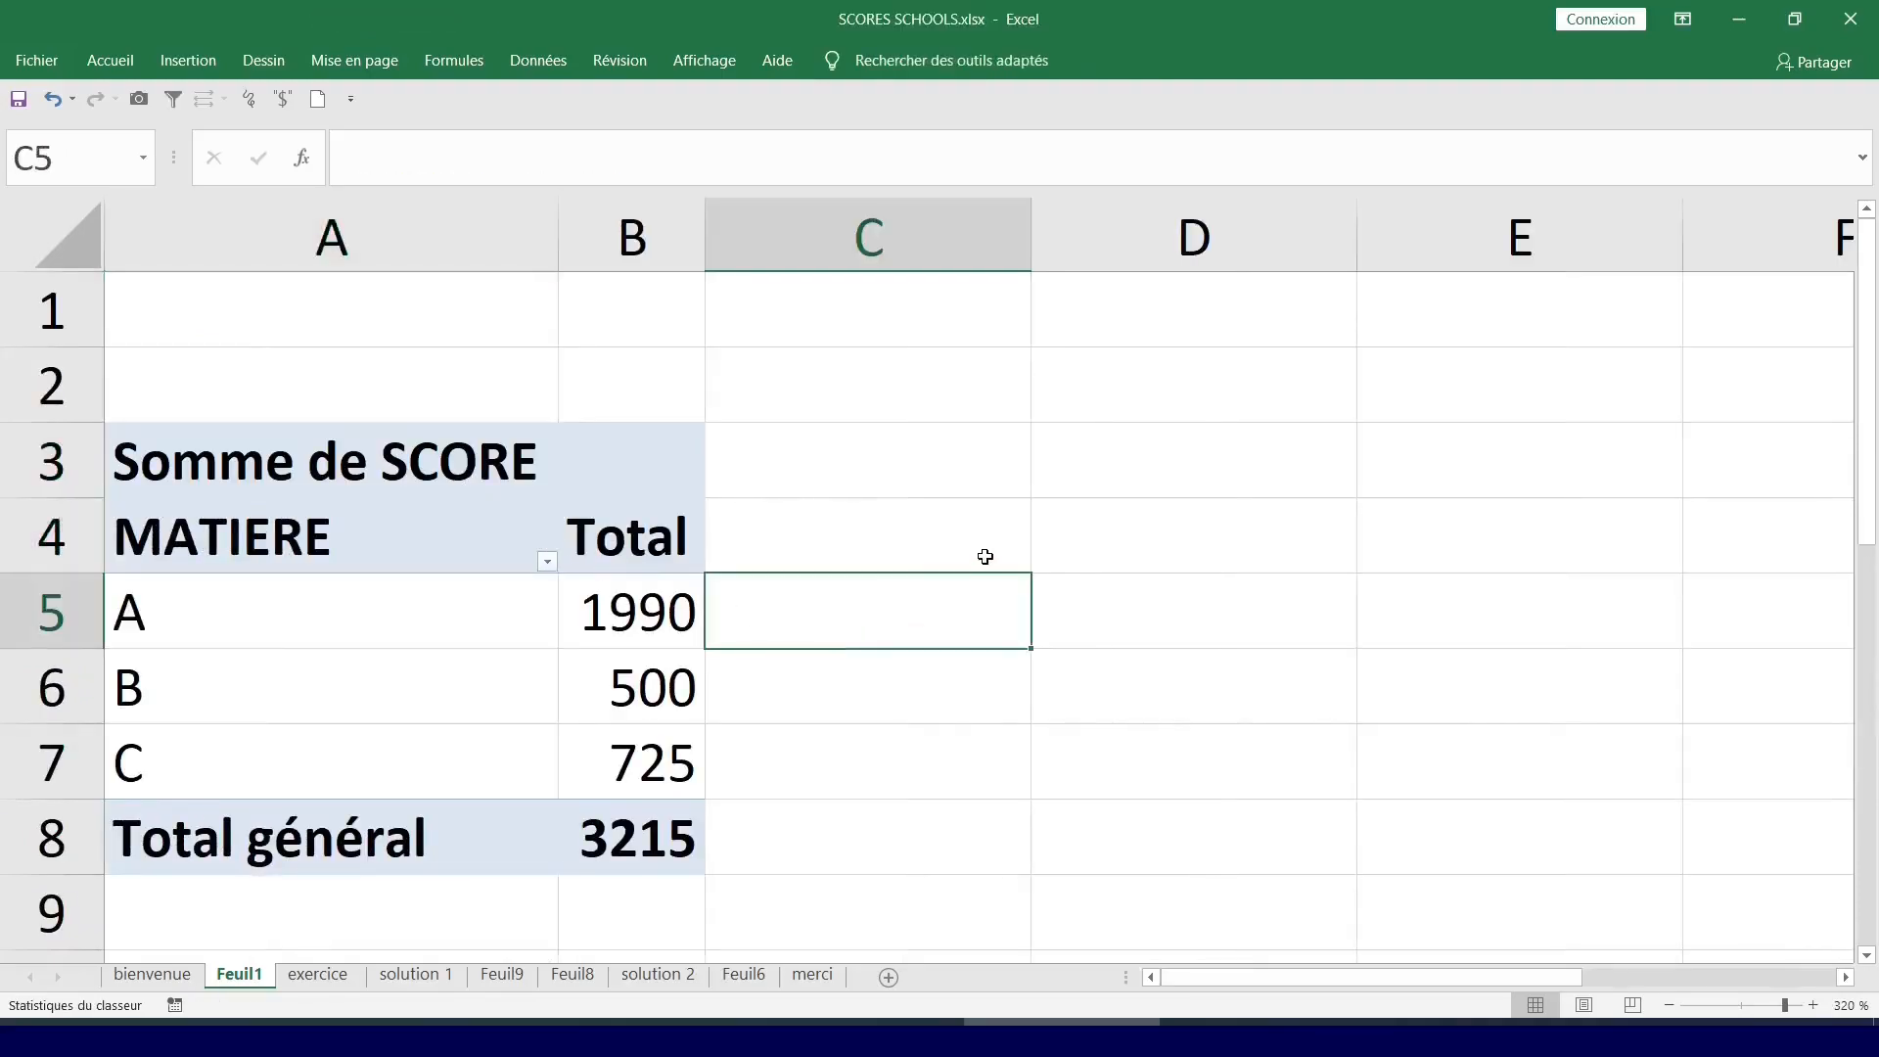
scroll(1018, 548, down, 1)
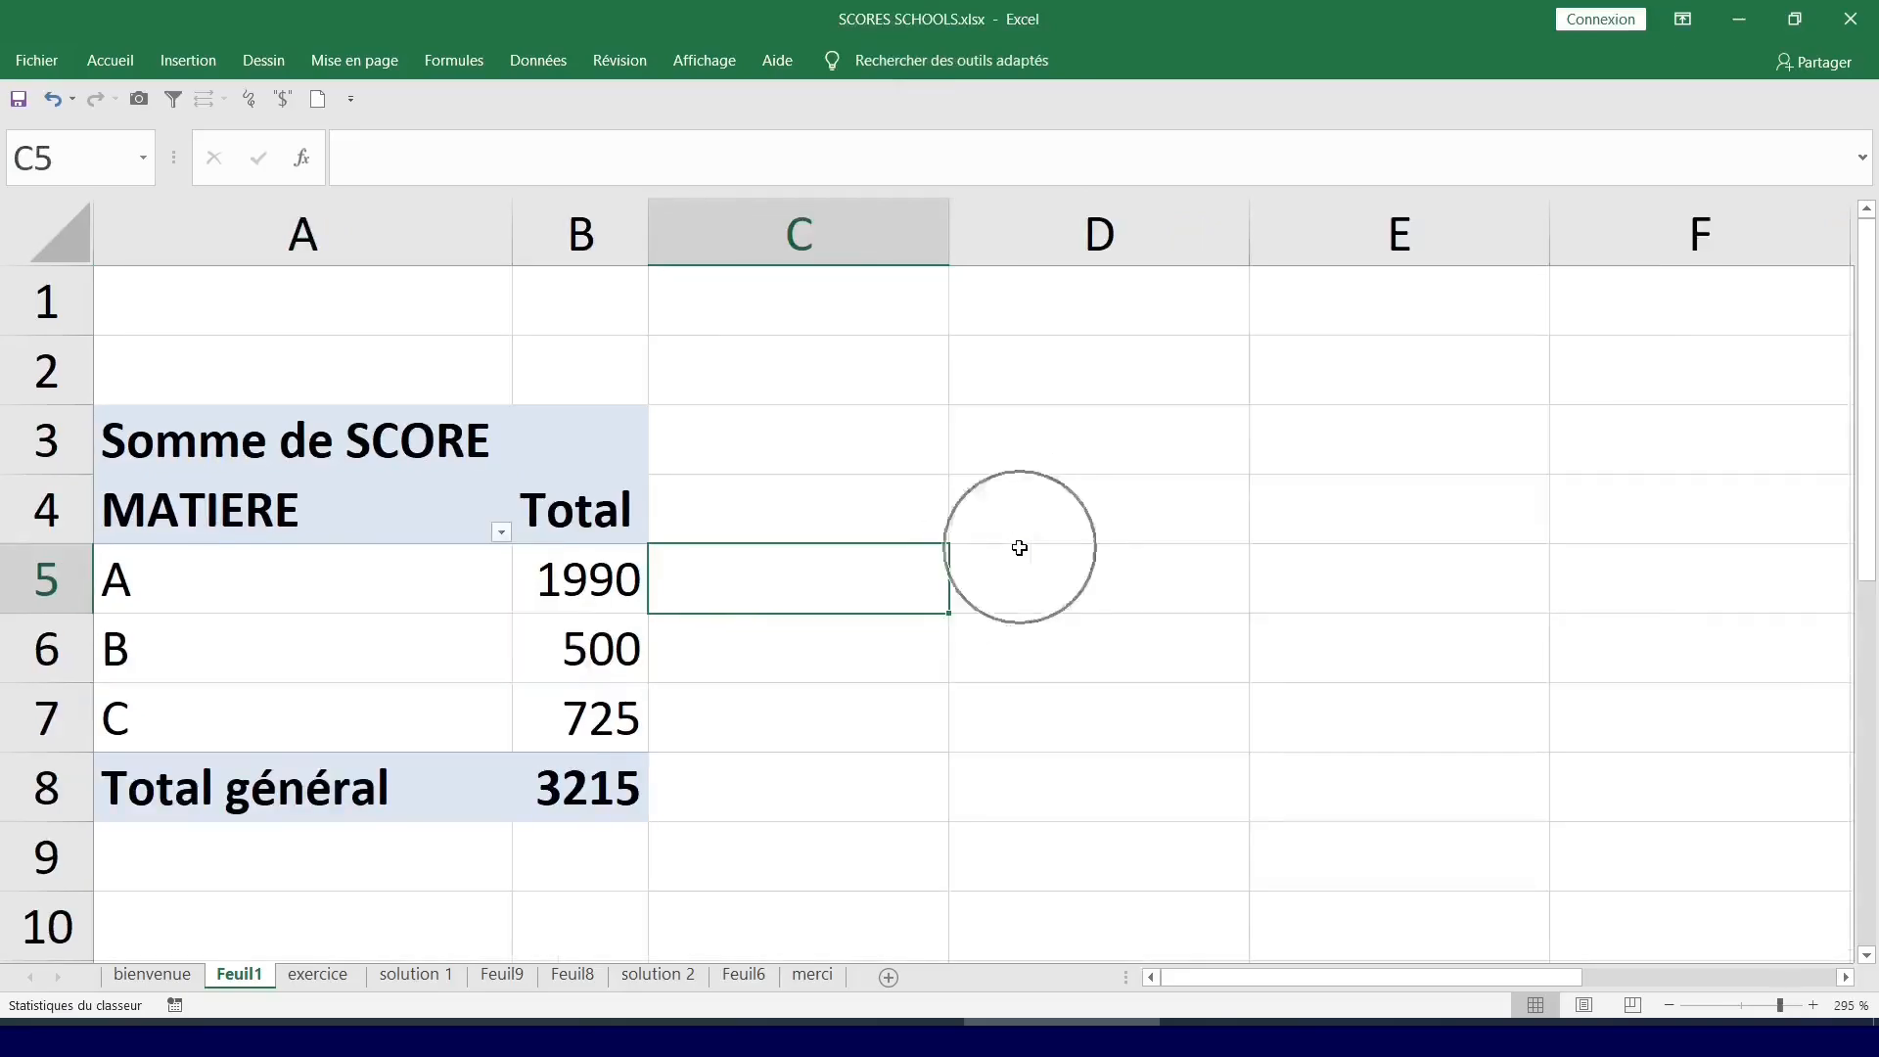
click(585, 597)
mouse_move(585, 597)
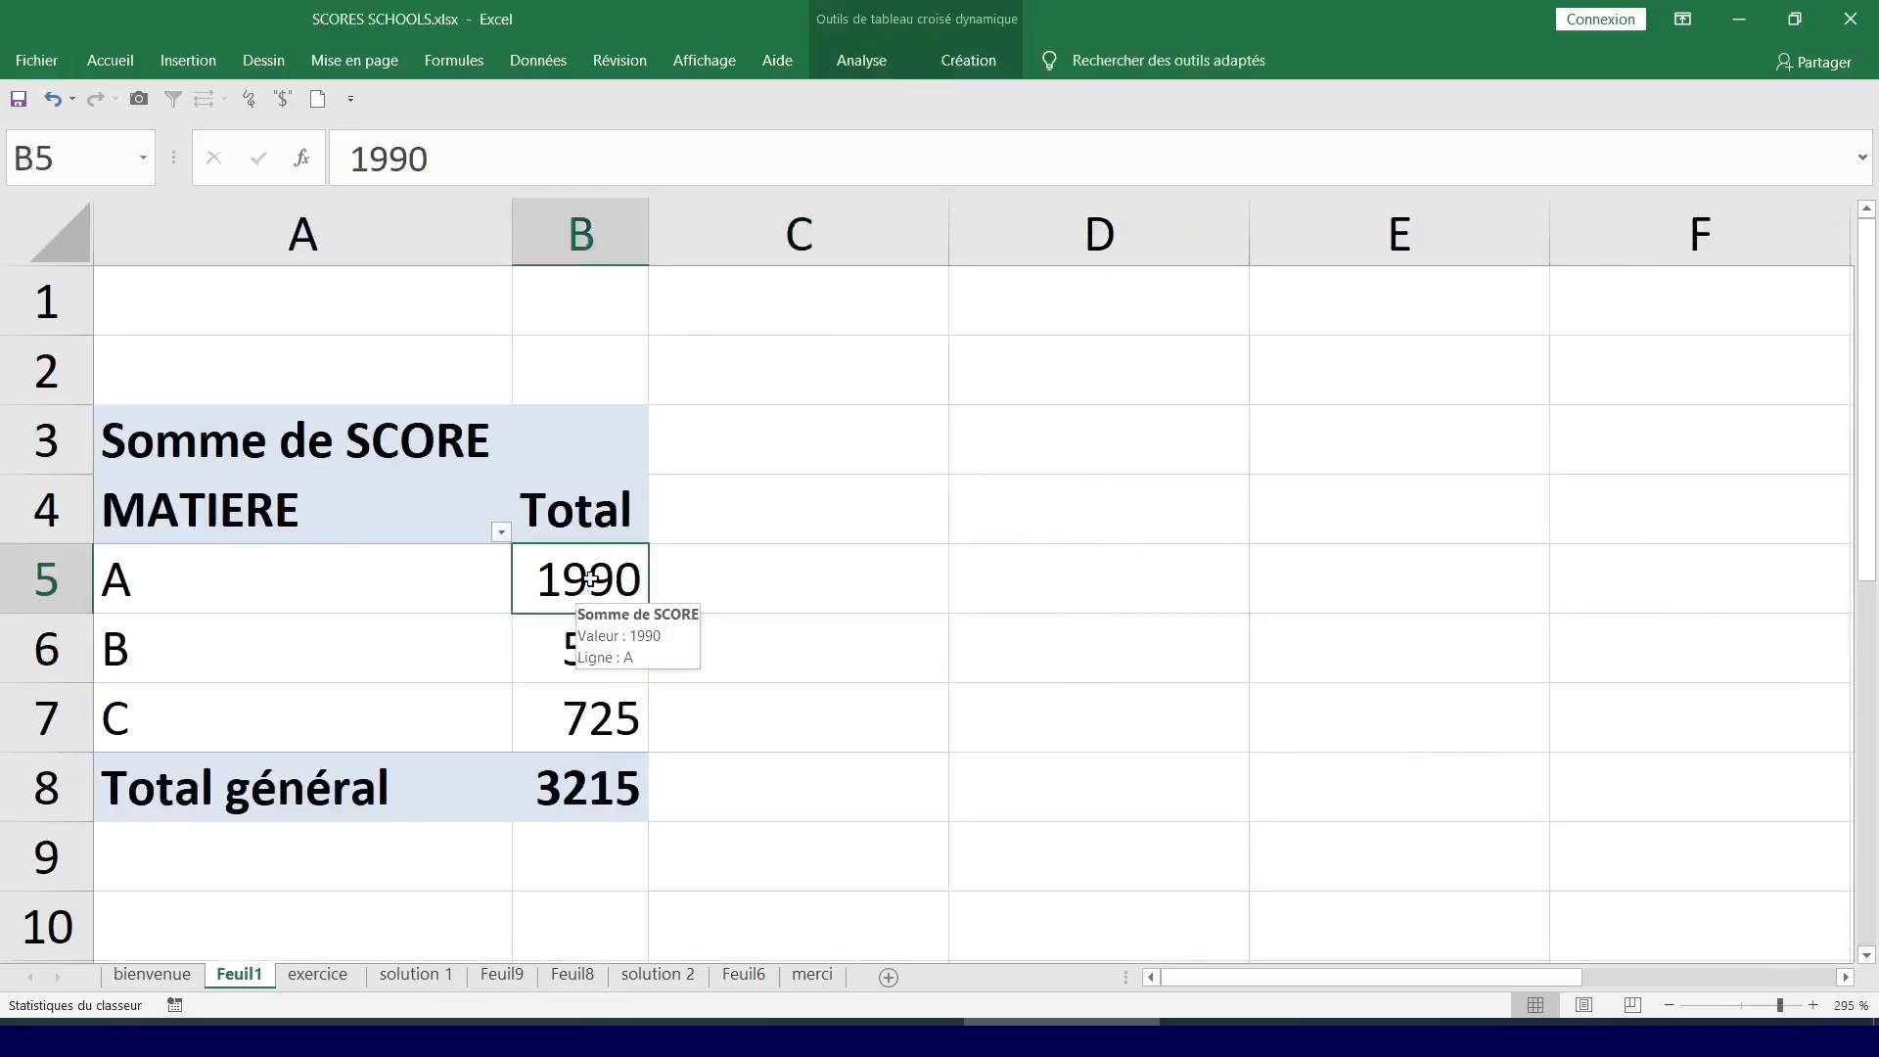
click(578, 517)
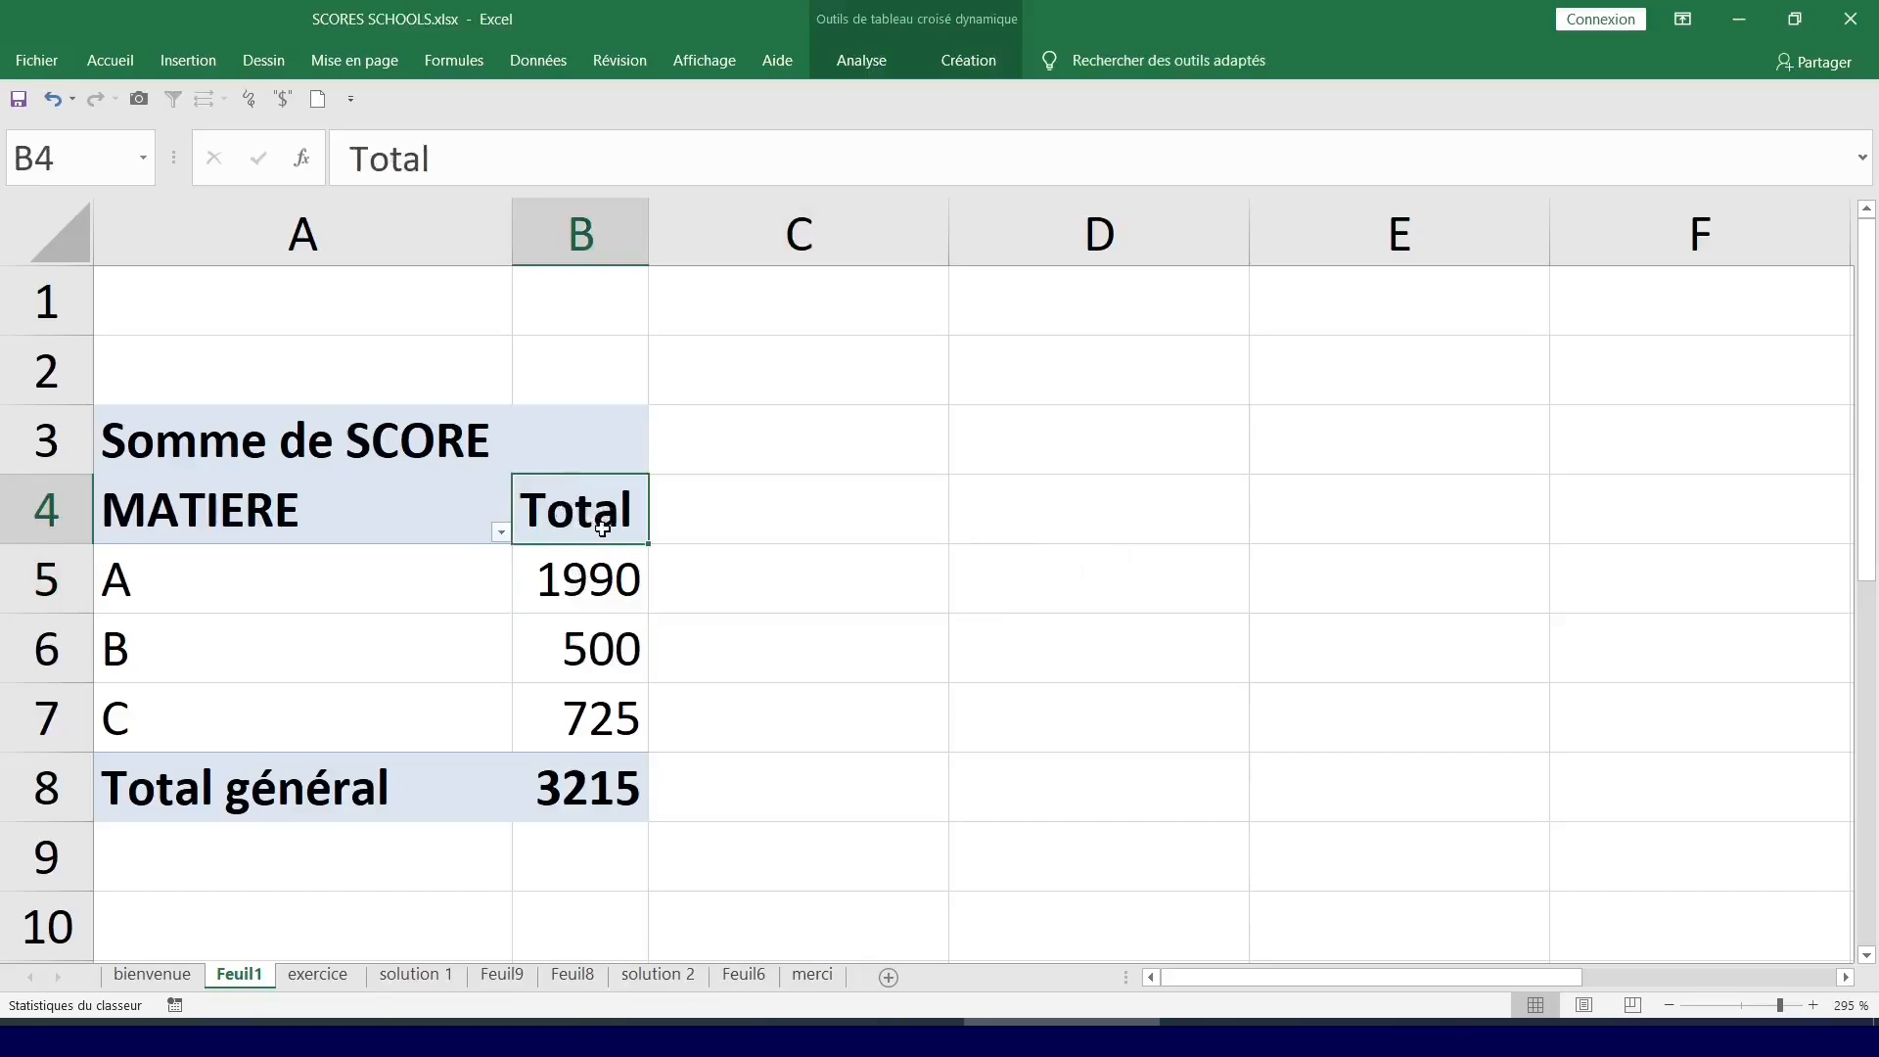
mouse_move(582, 585)
key(Down)
click(281, 510)
double_click(278, 513)
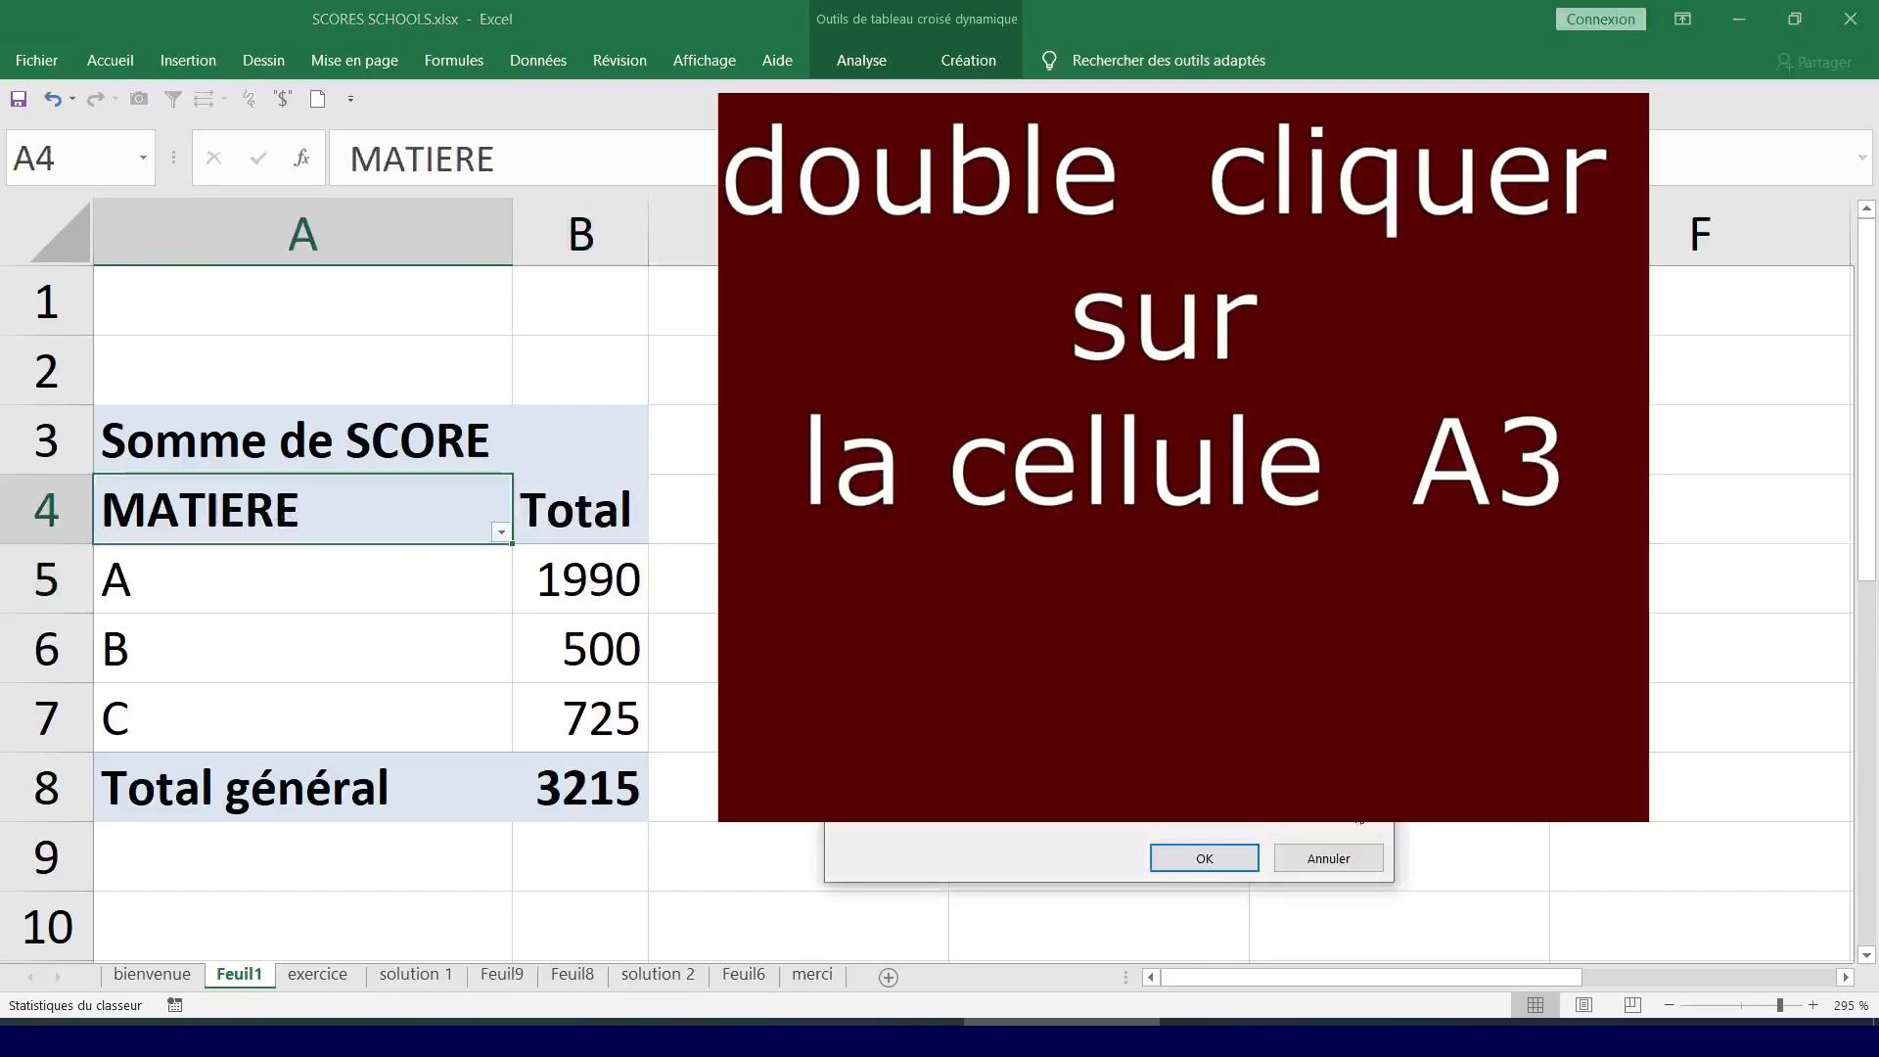
click(1351, 857)
right_click(557, 589)
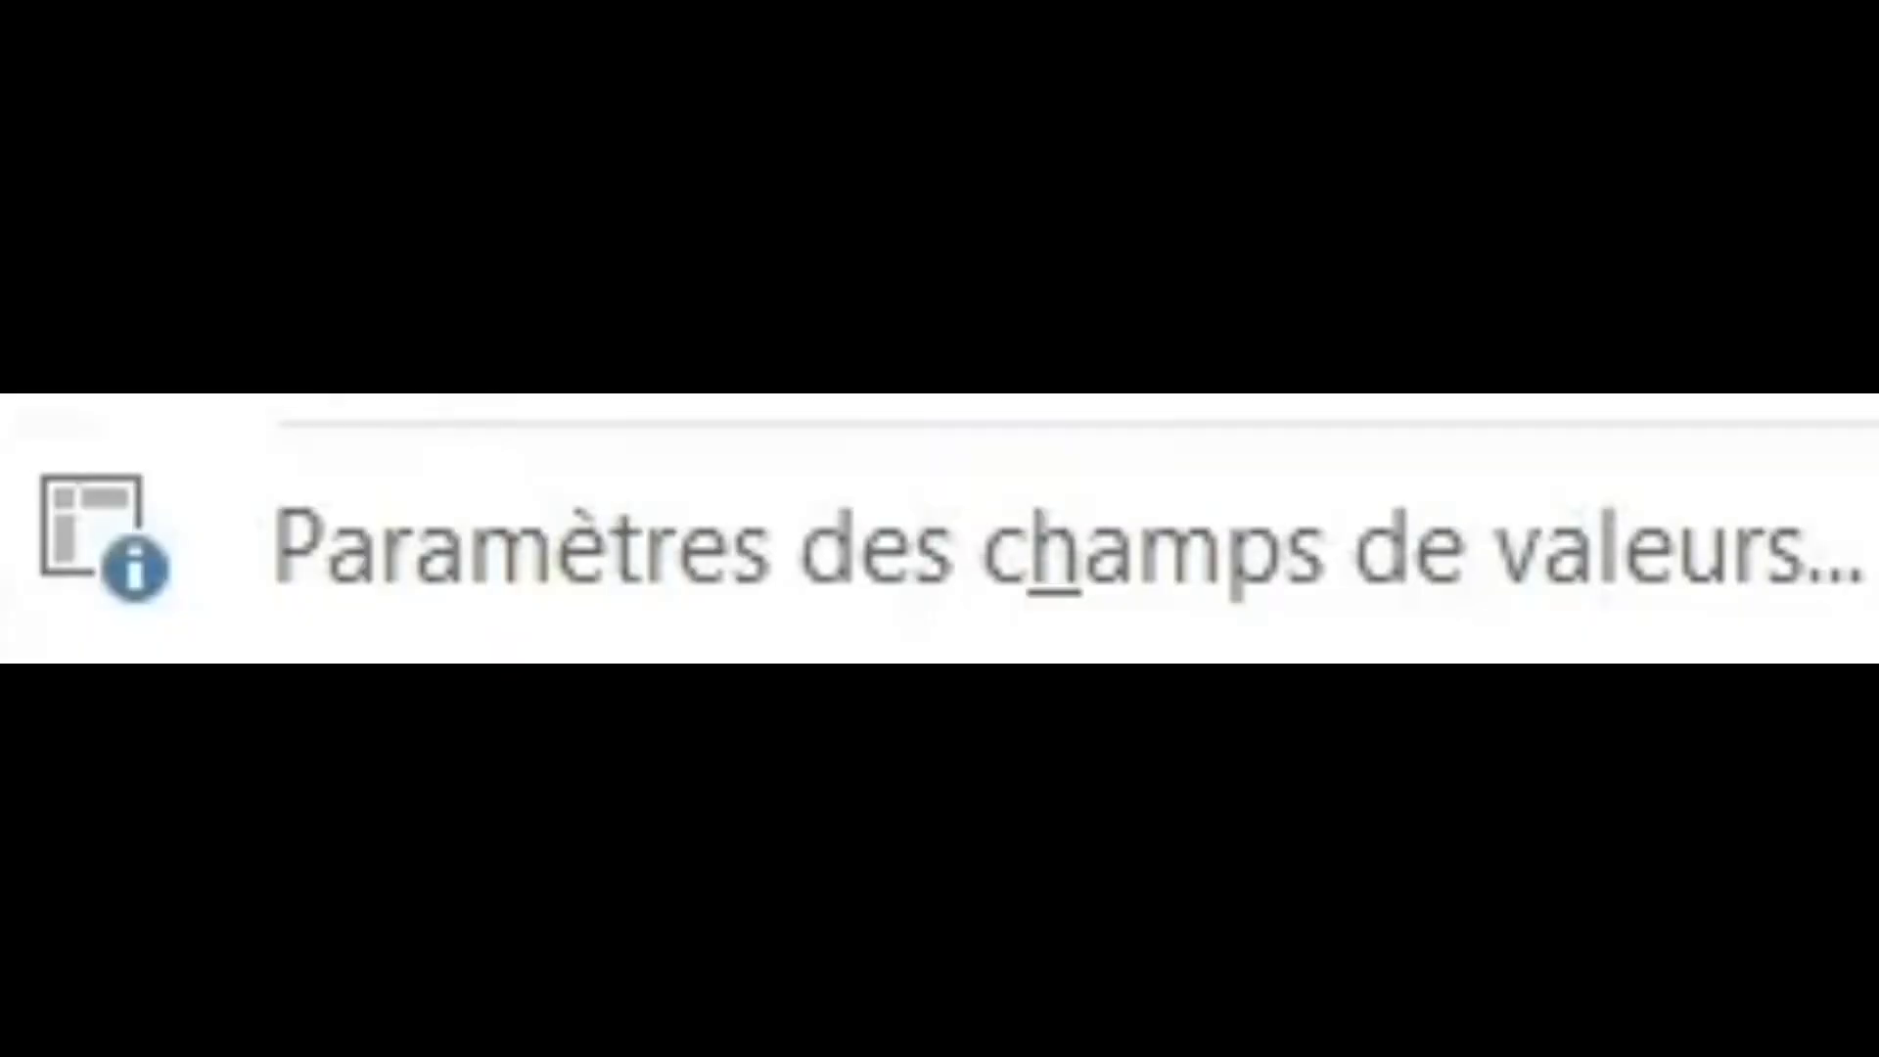
click(1468, 587)
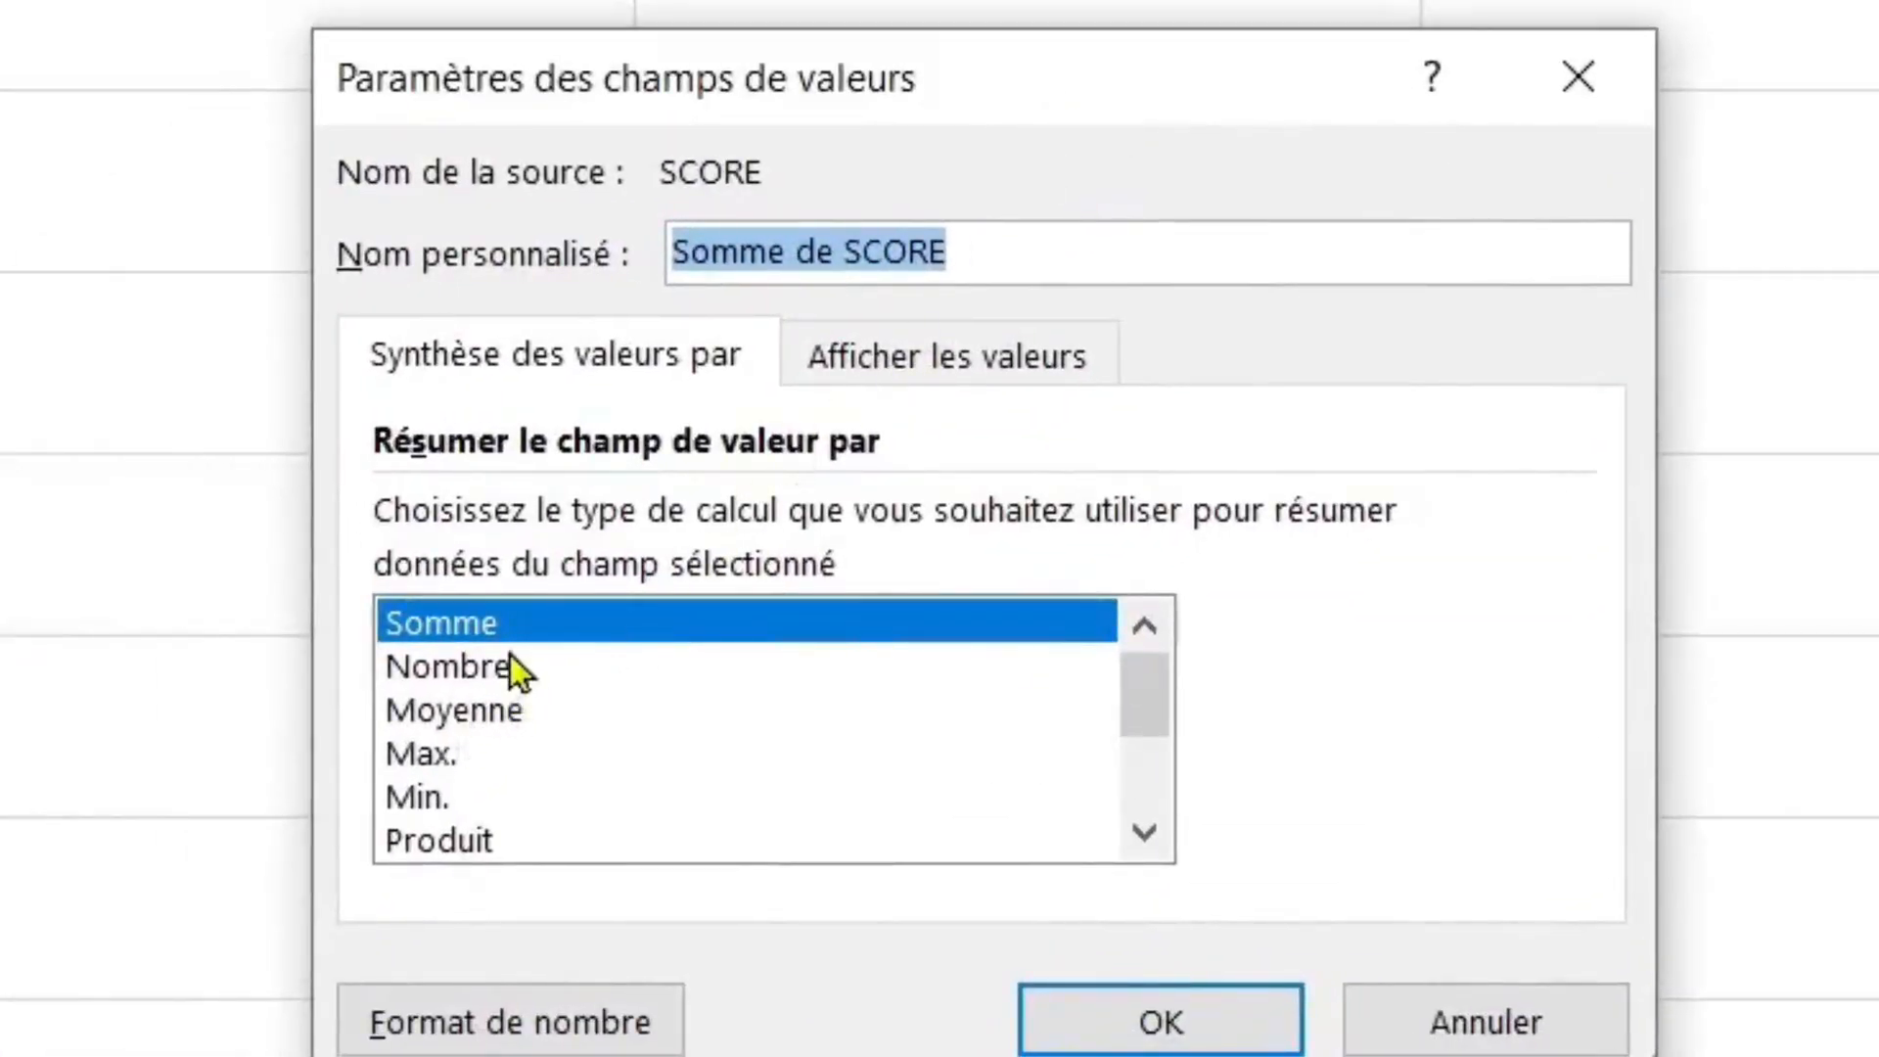
click(464, 753)
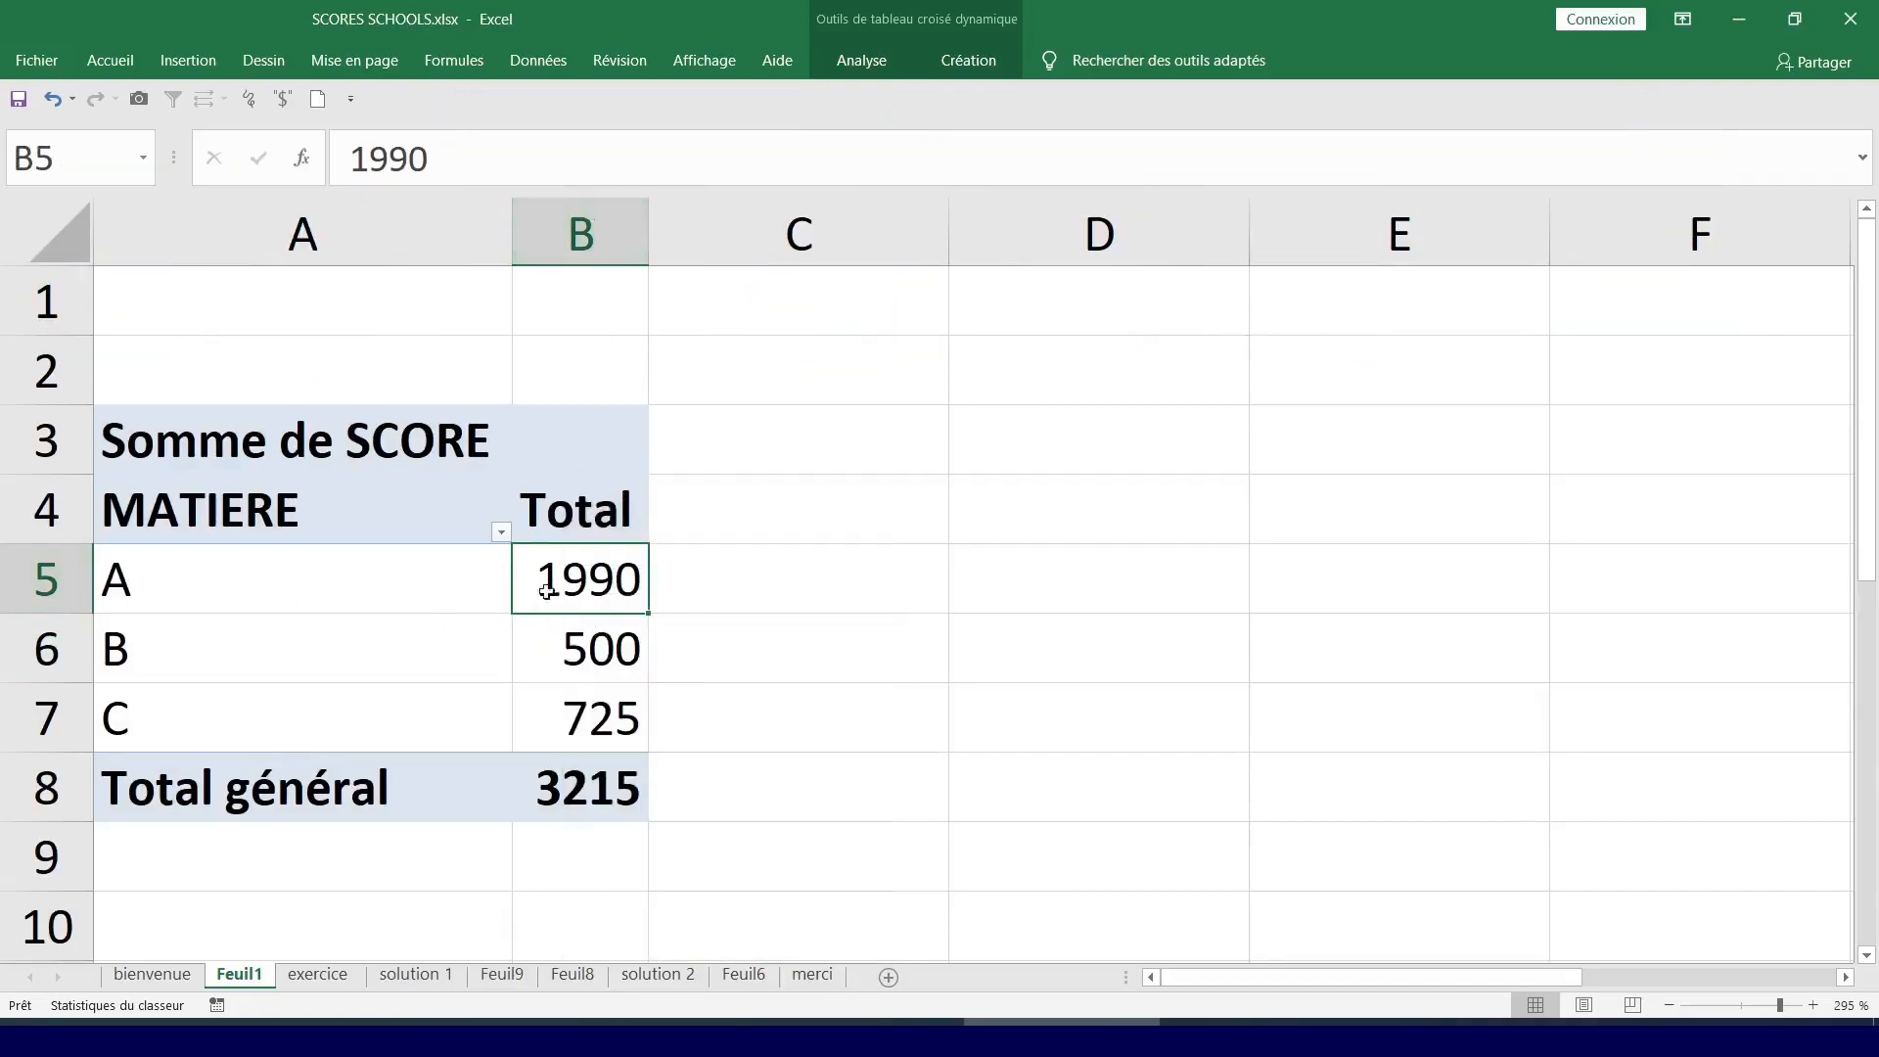
Change the SCORE value field's summary calculation to Max.
right_click(564, 584)
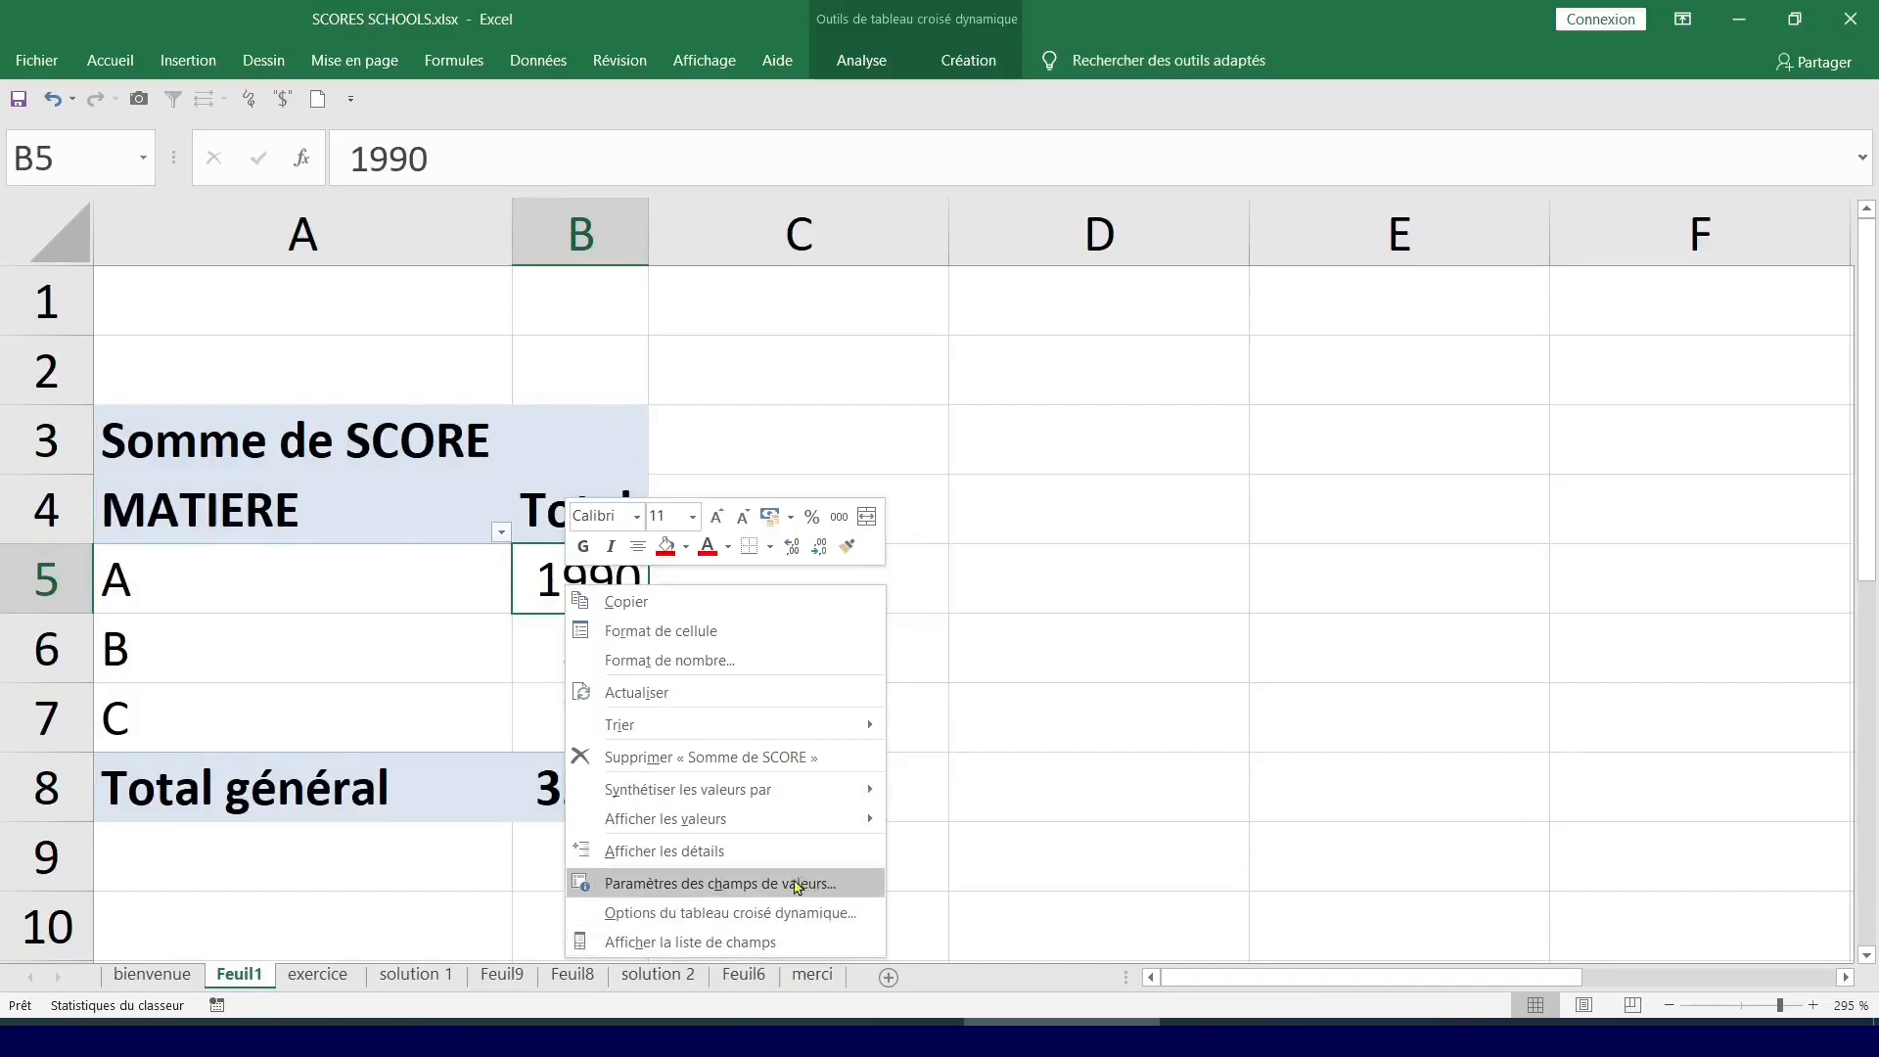
click(776, 885)
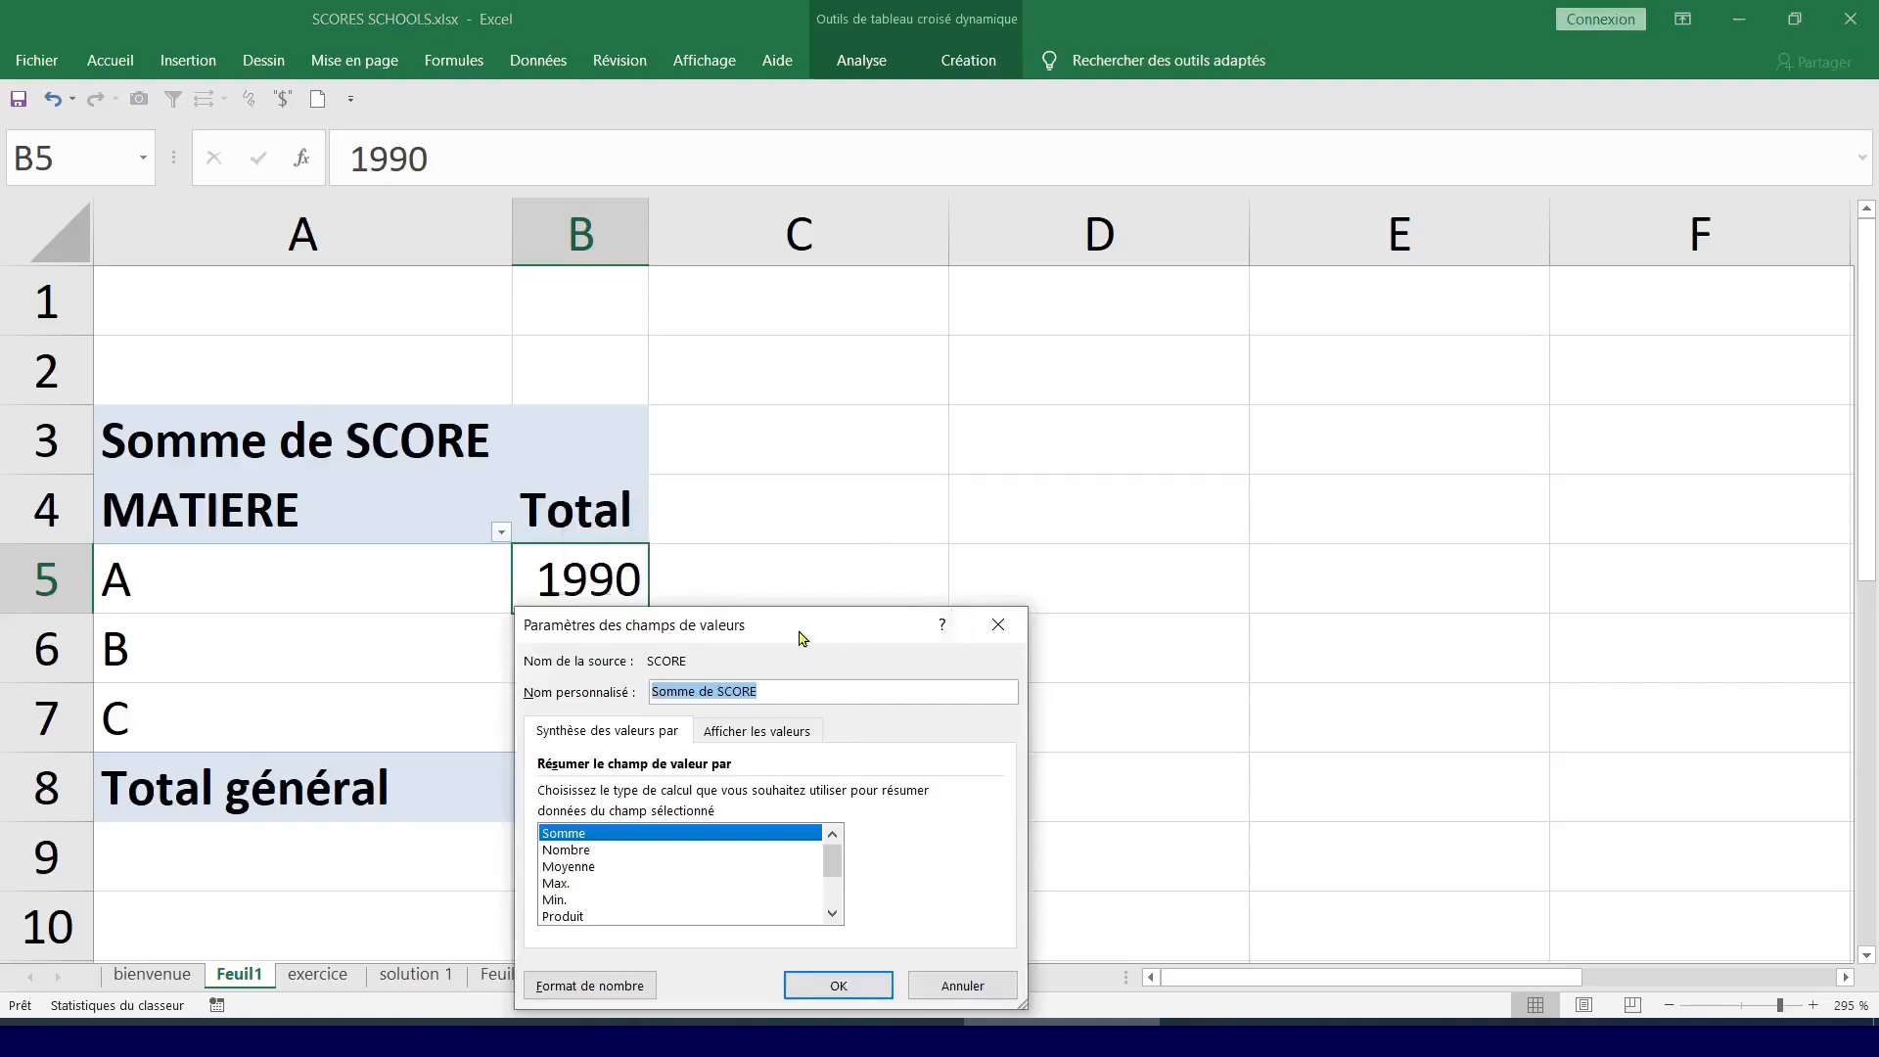
drag(803, 639, 1112, 345)
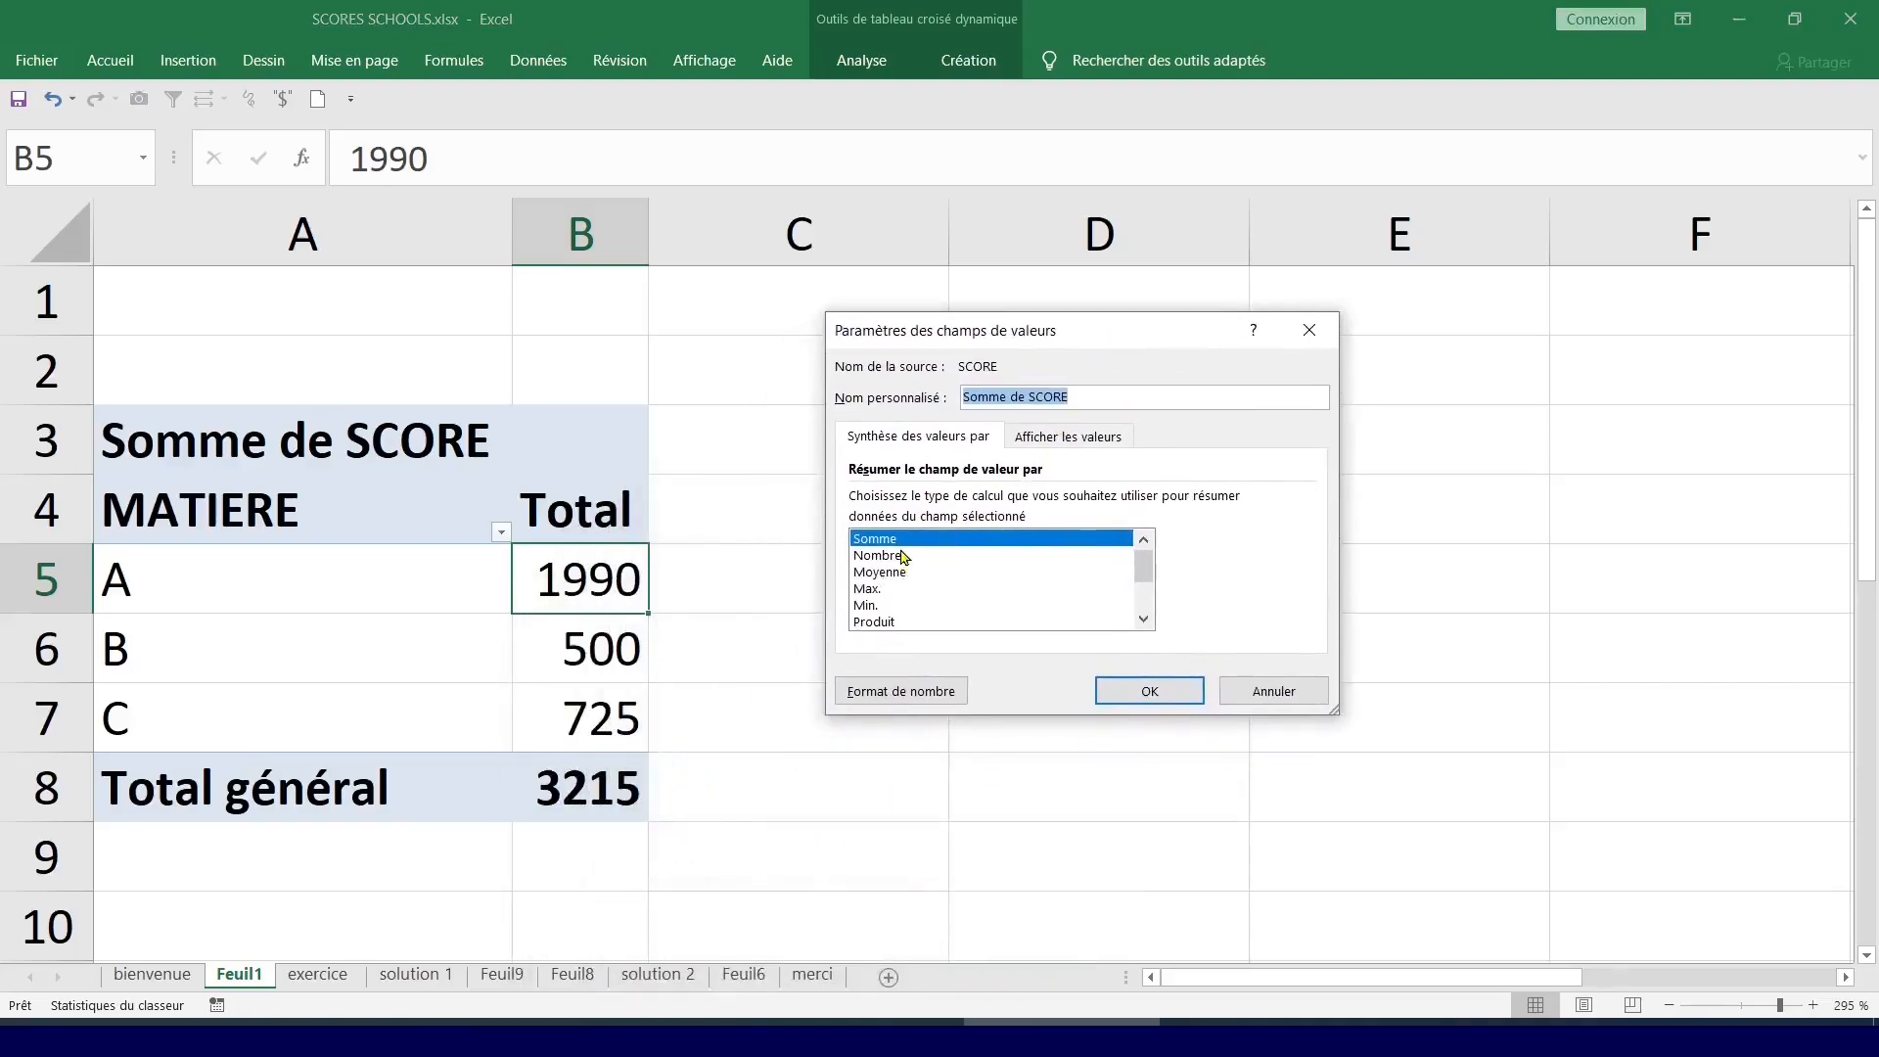
click(868, 590)
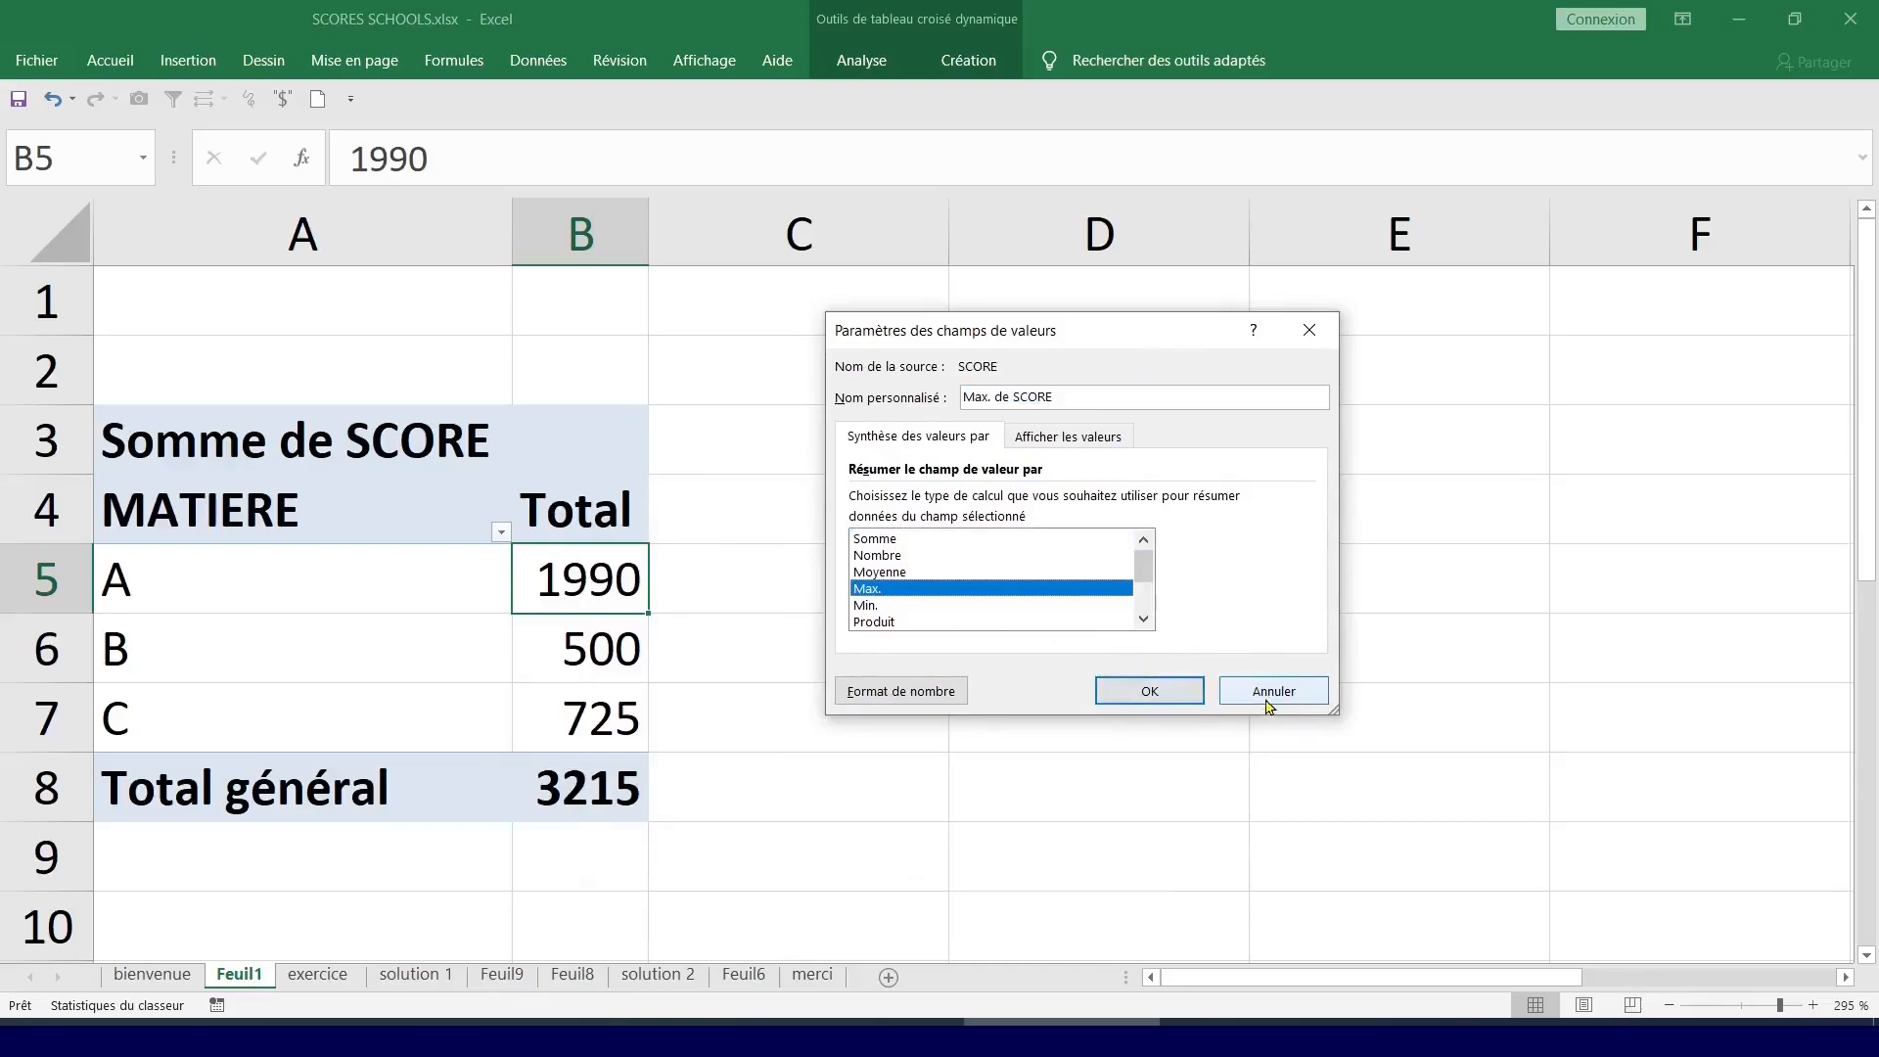
click(1153, 691)
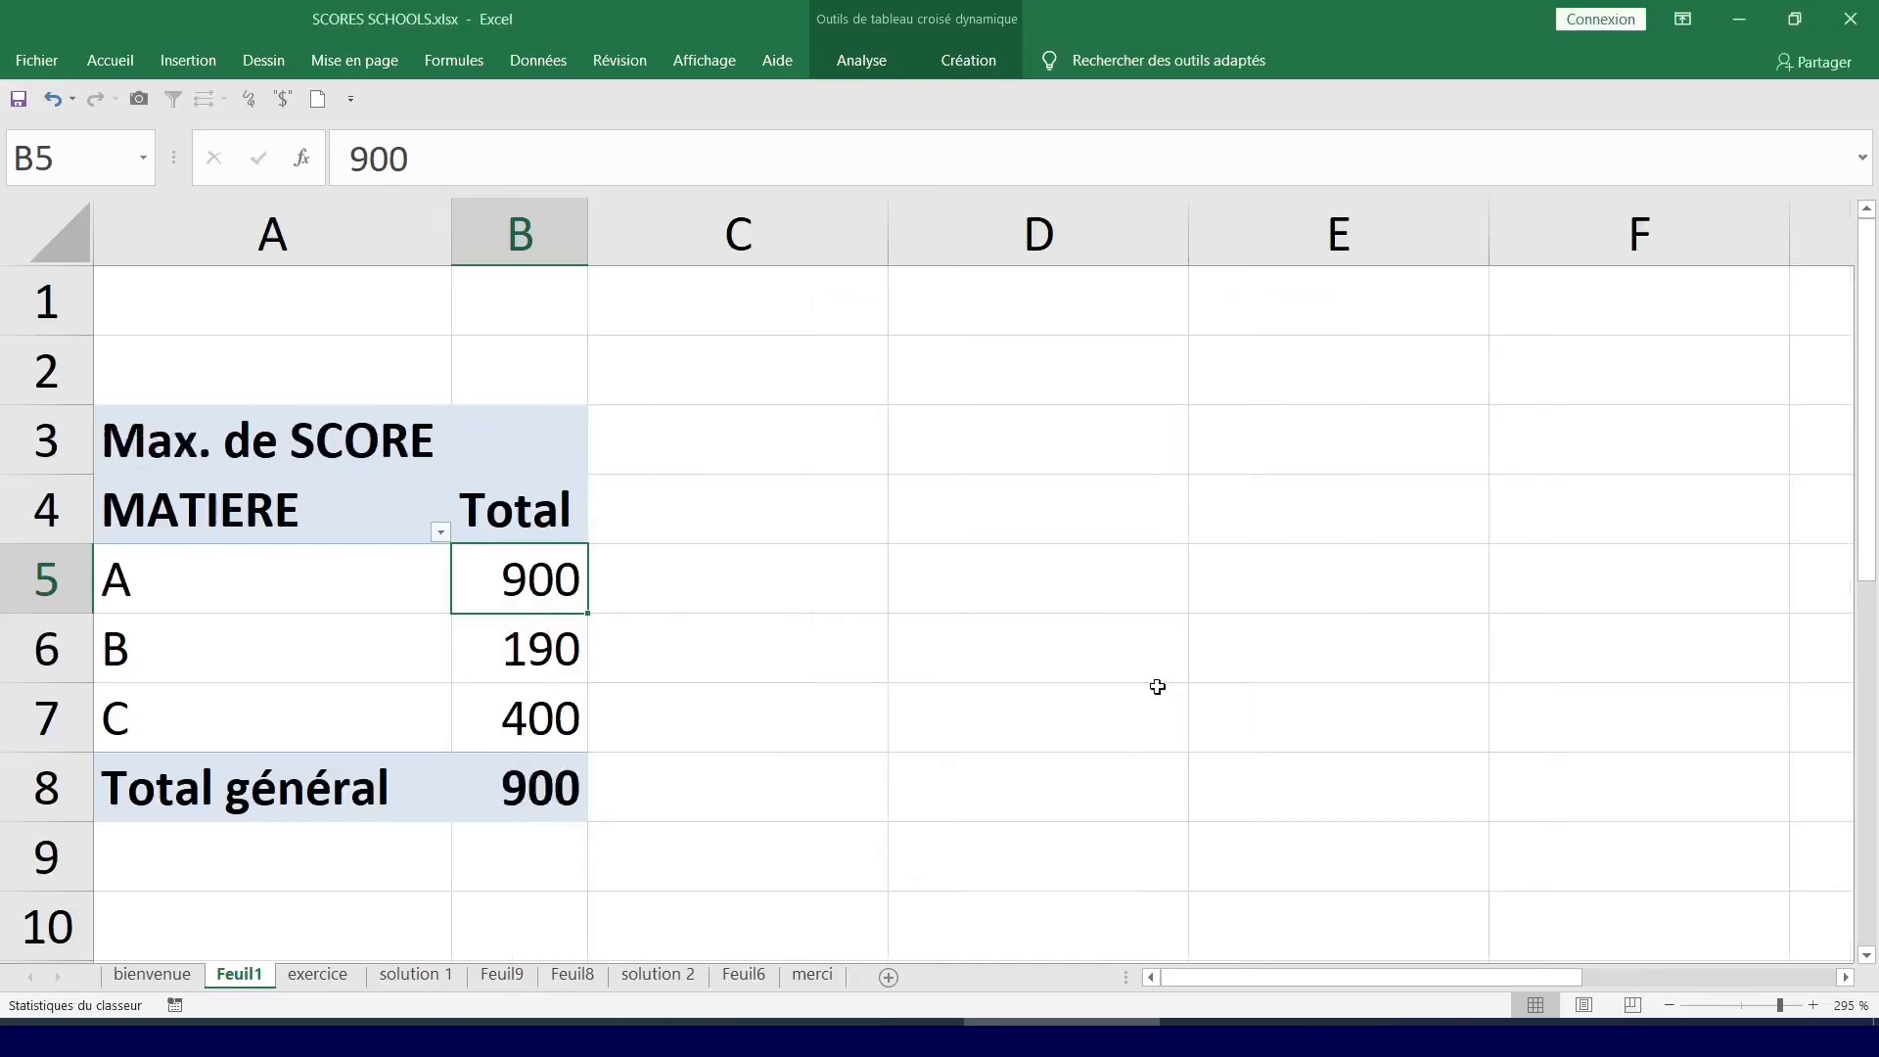
Examine the maximum SCORE for each of the A, B and C rows in the pivot table.
click(256, 578)
click(554, 593)
click(257, 587)
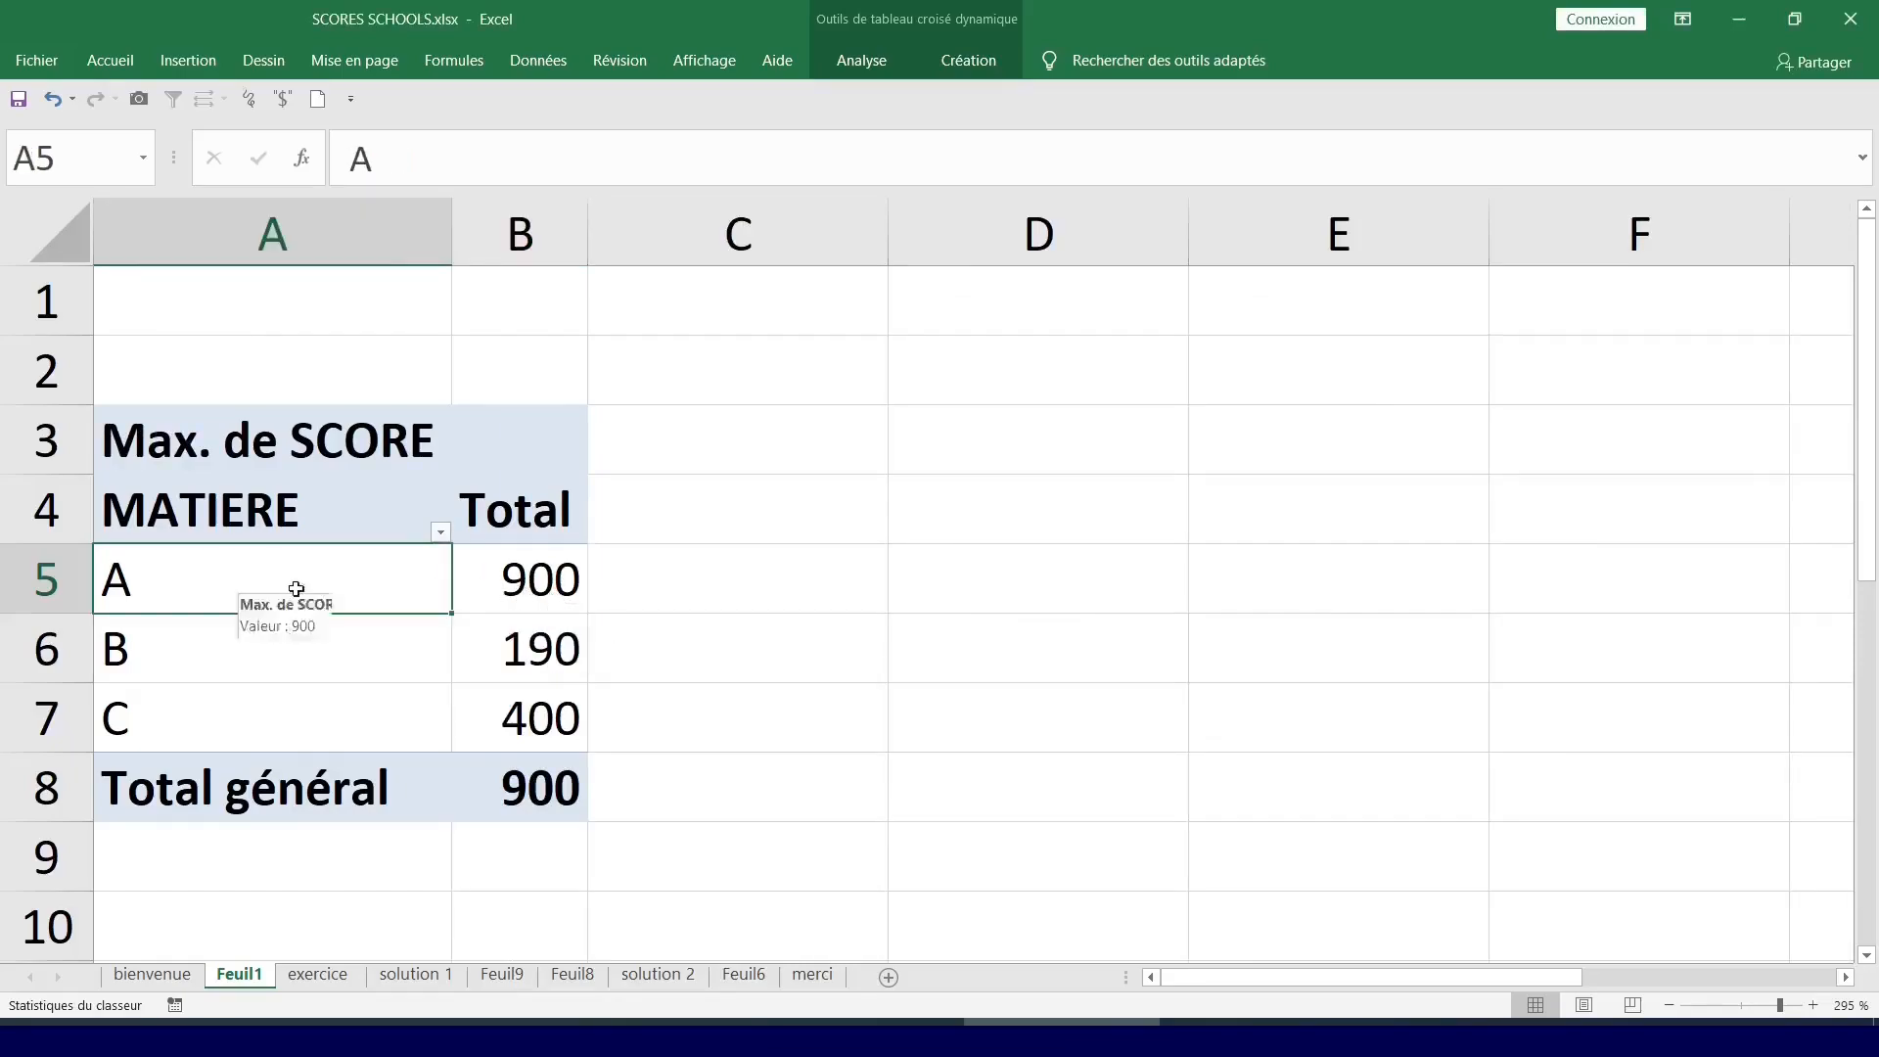
click(504, 590)
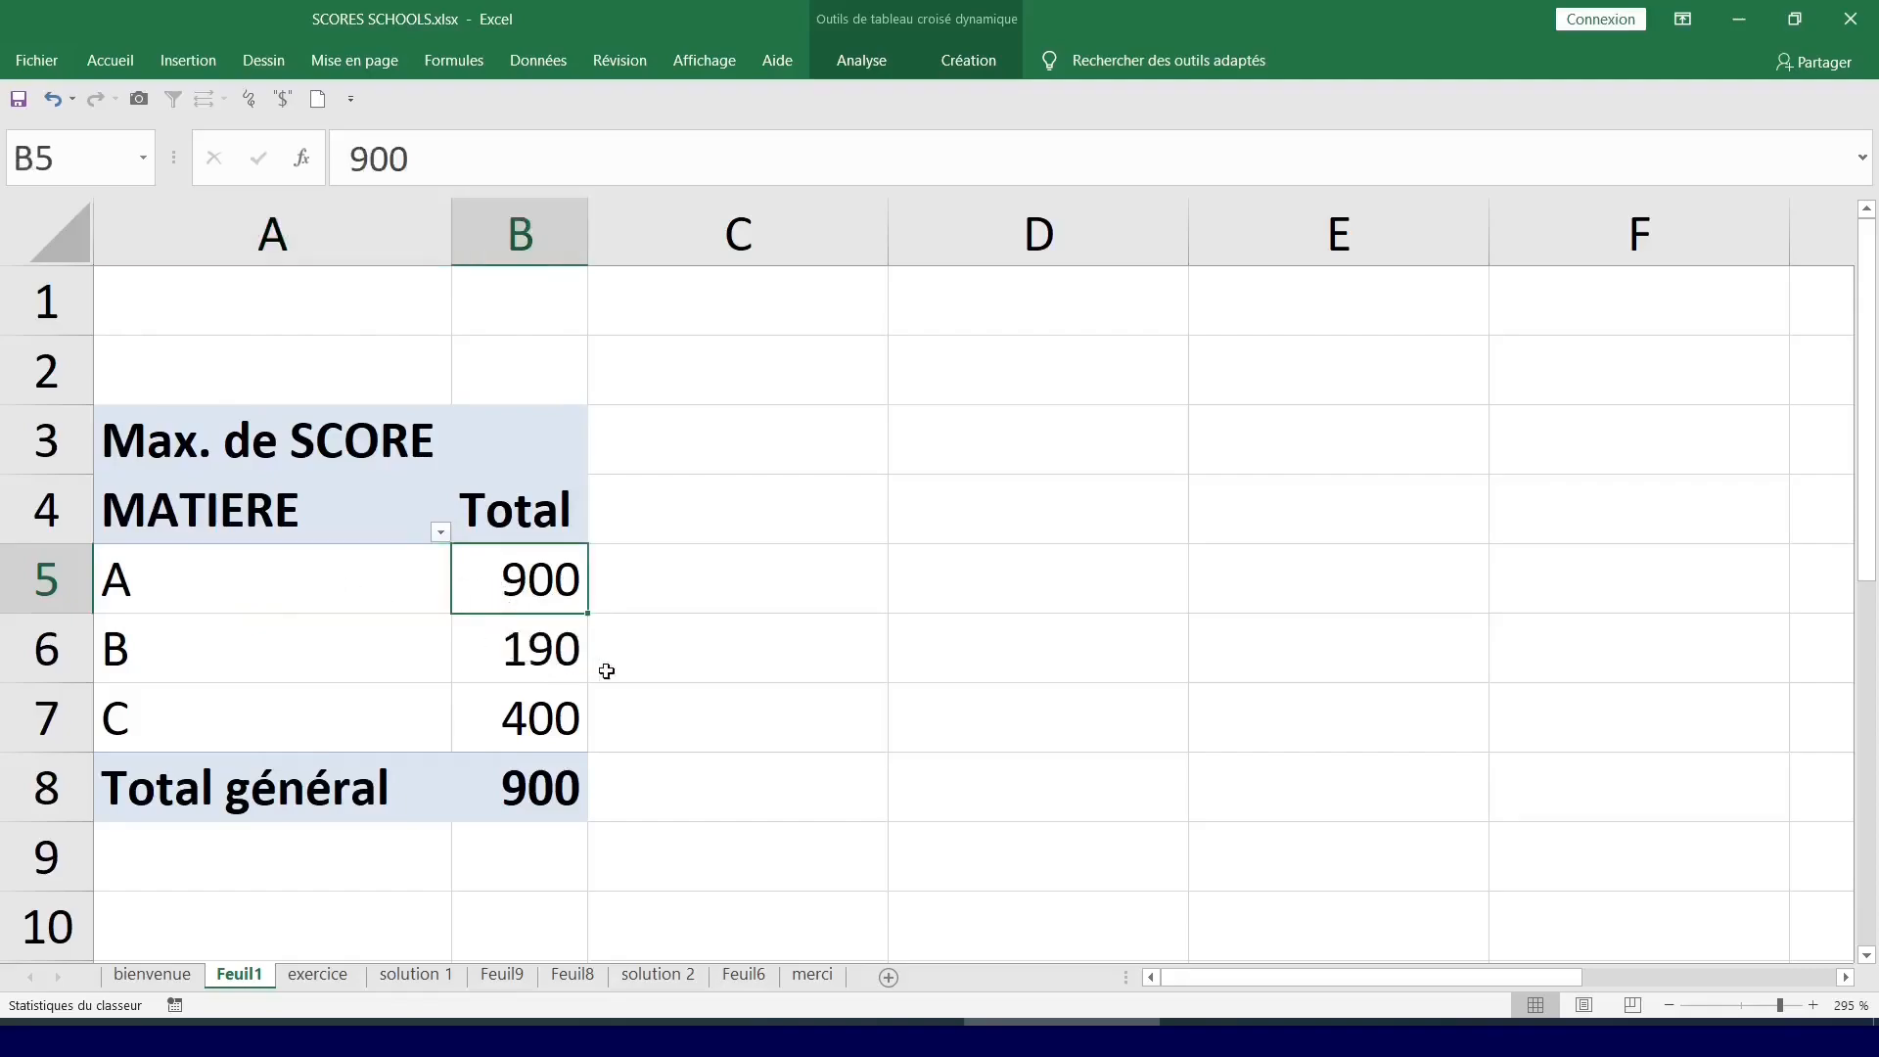
click(508, 654)
click(534, 722)
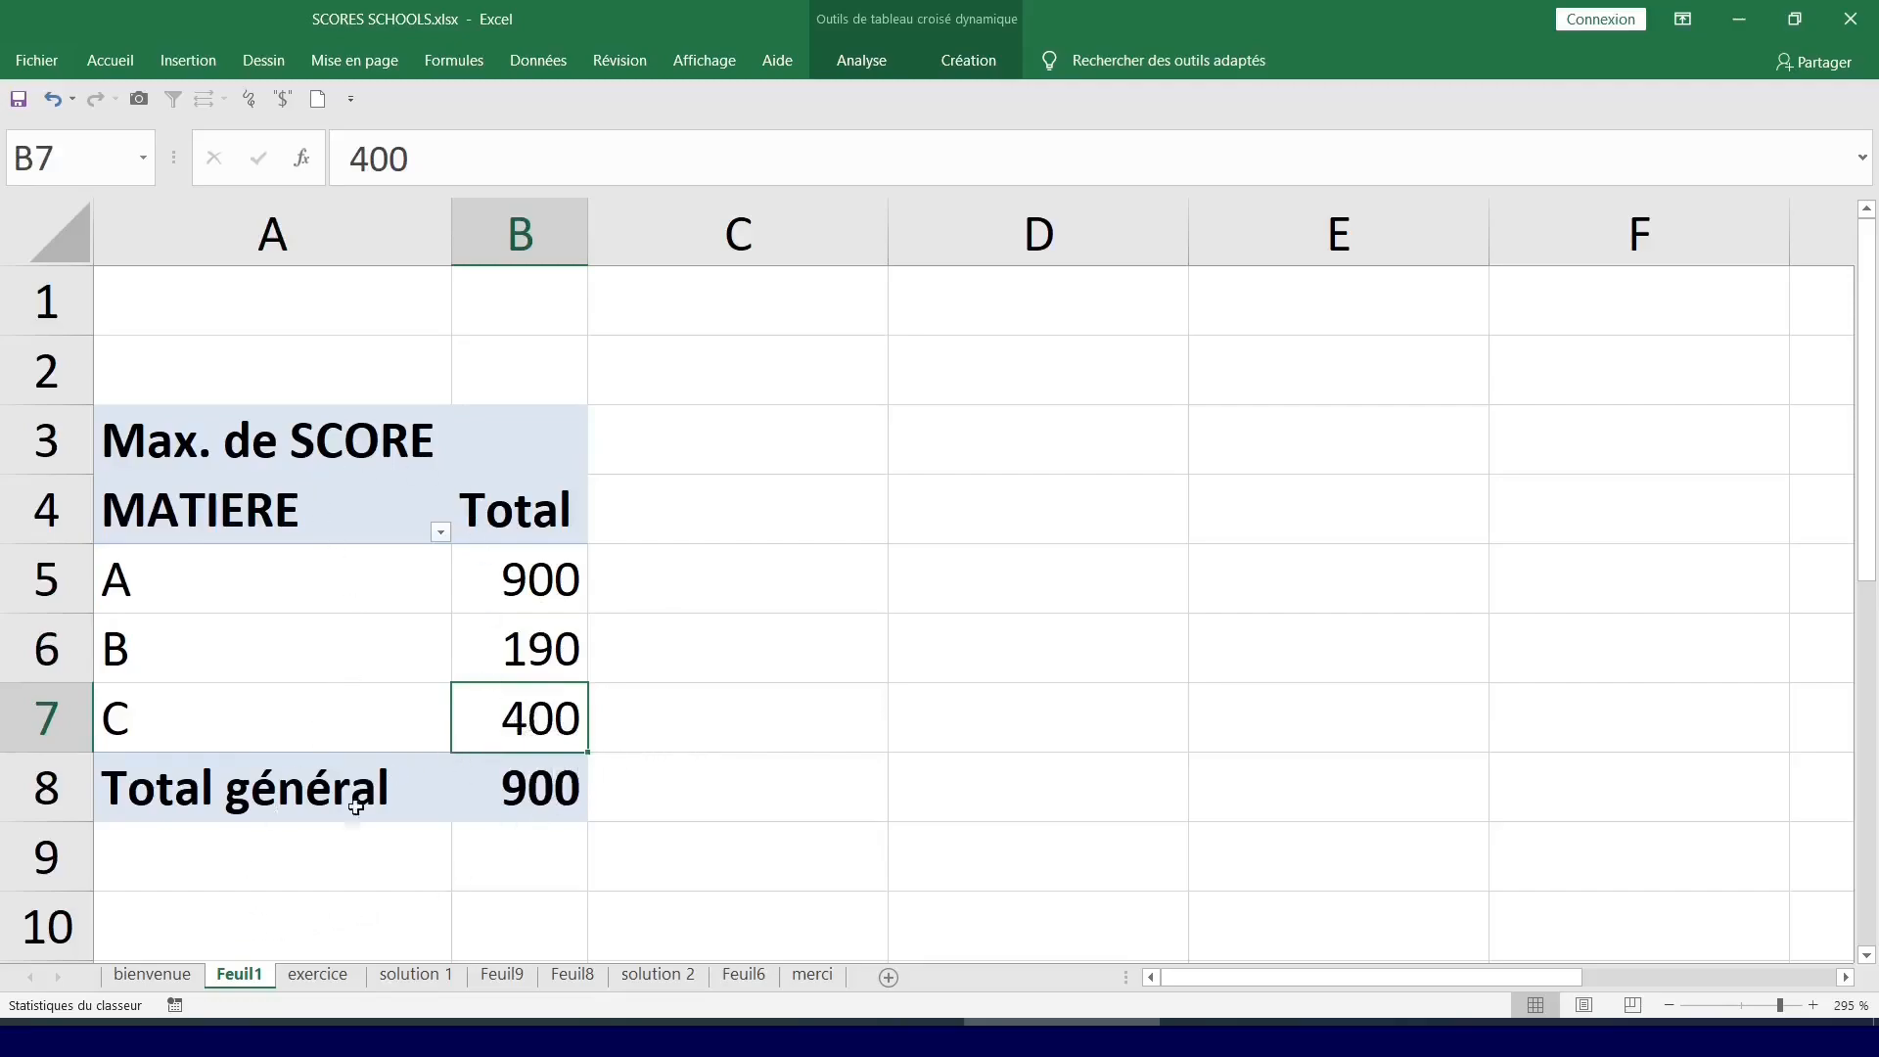
click(361, 682)
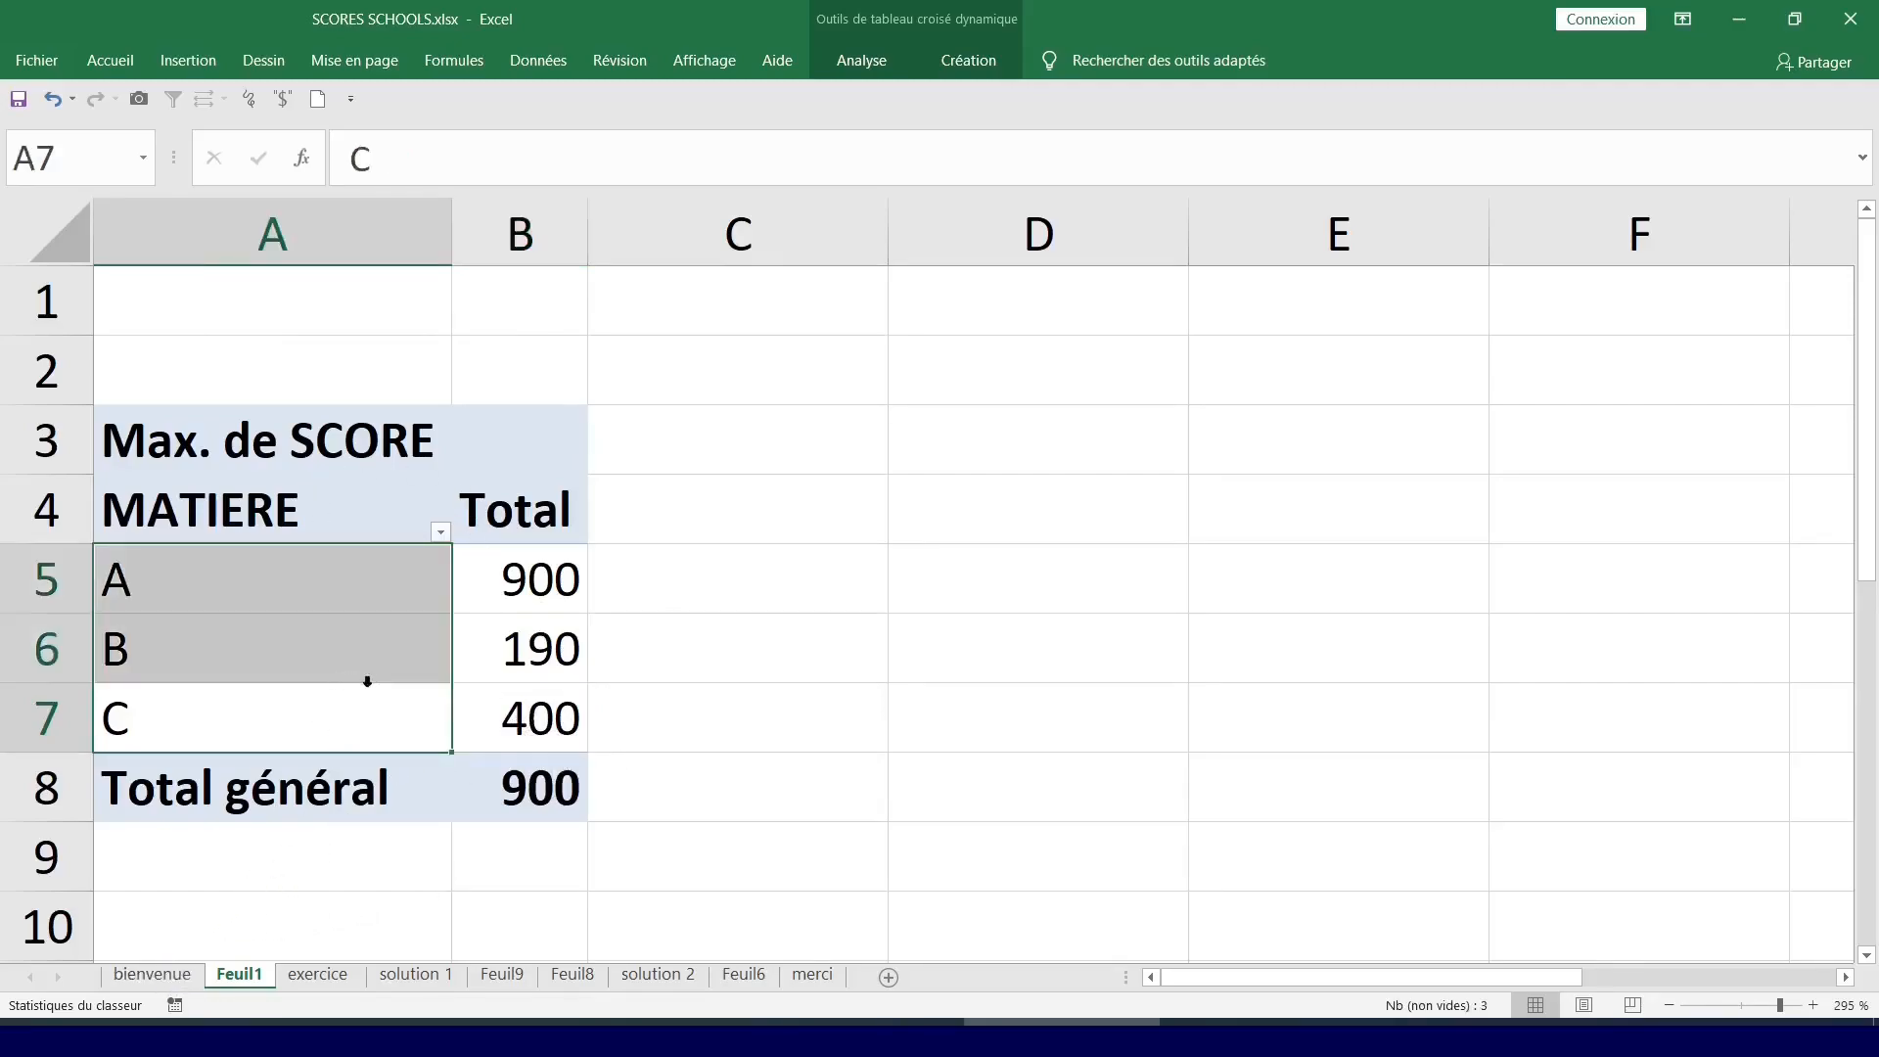
Add the STUDENT field to the pivot table's columns.
click(362, 654)
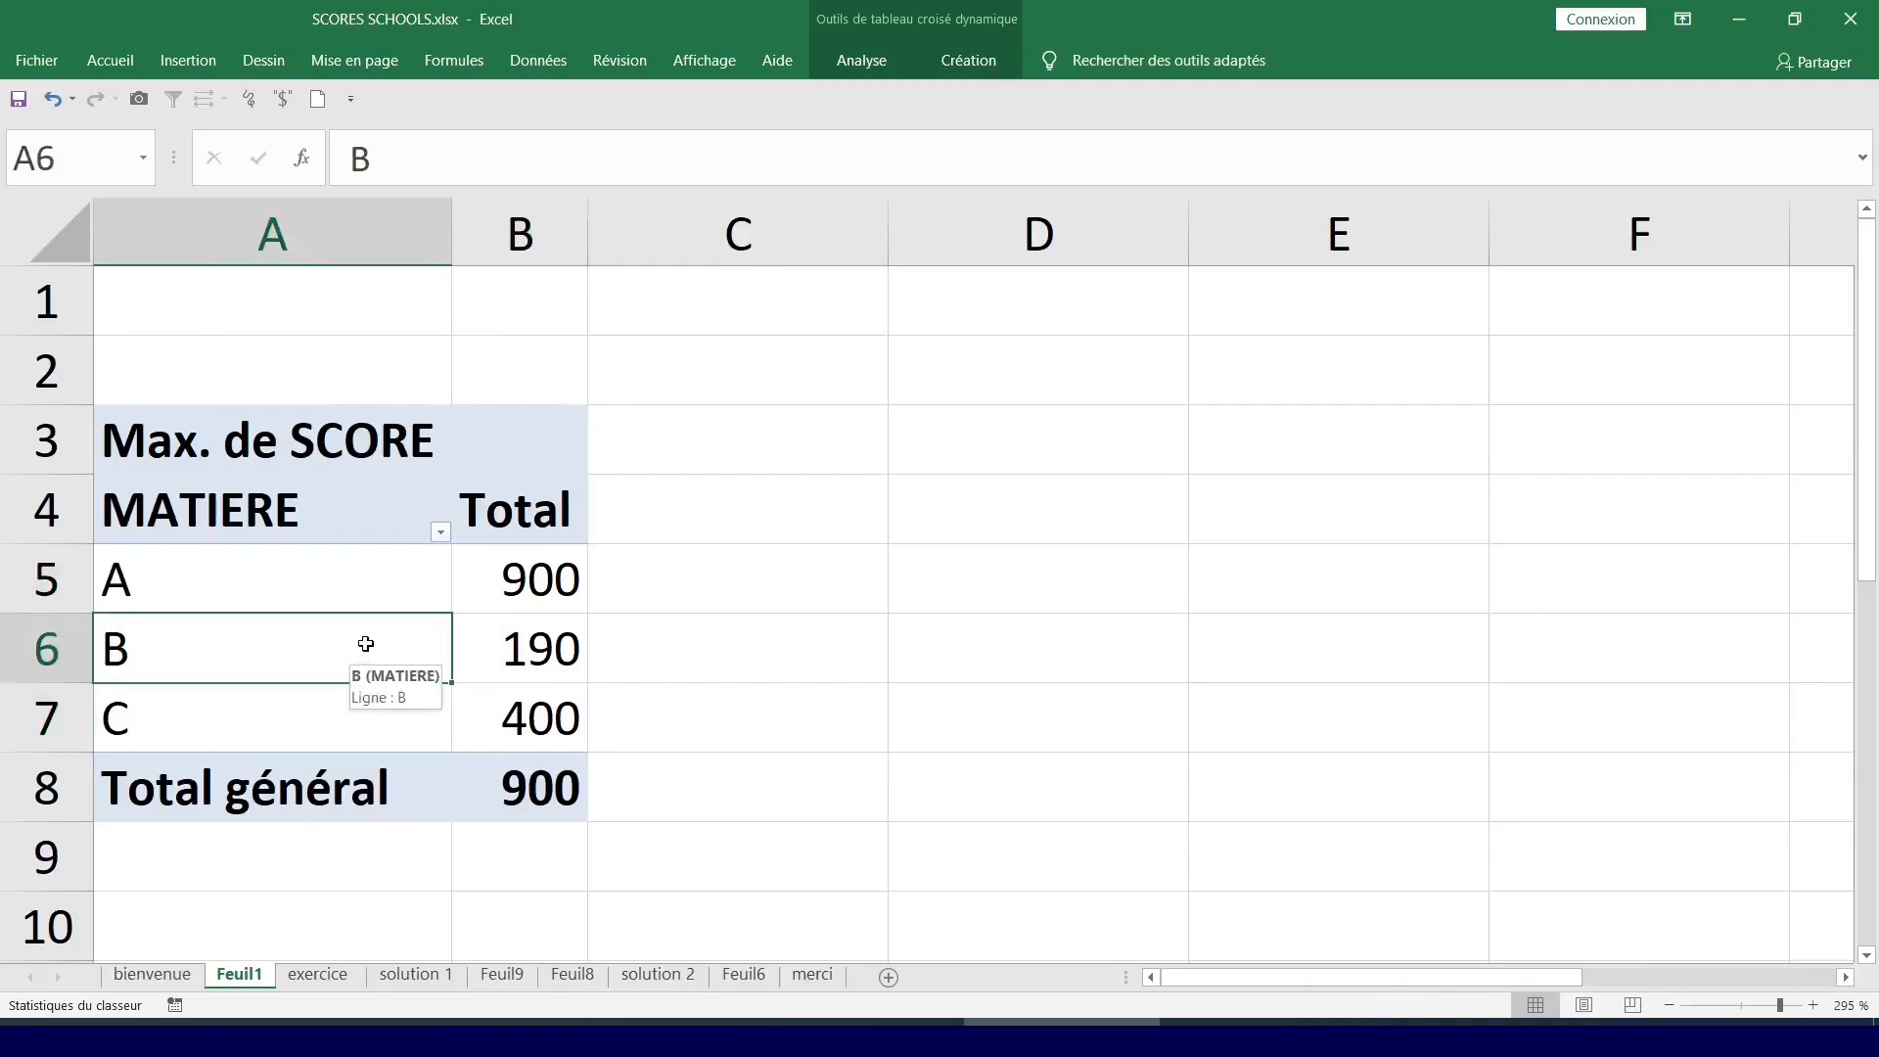
right_click(365, 644)
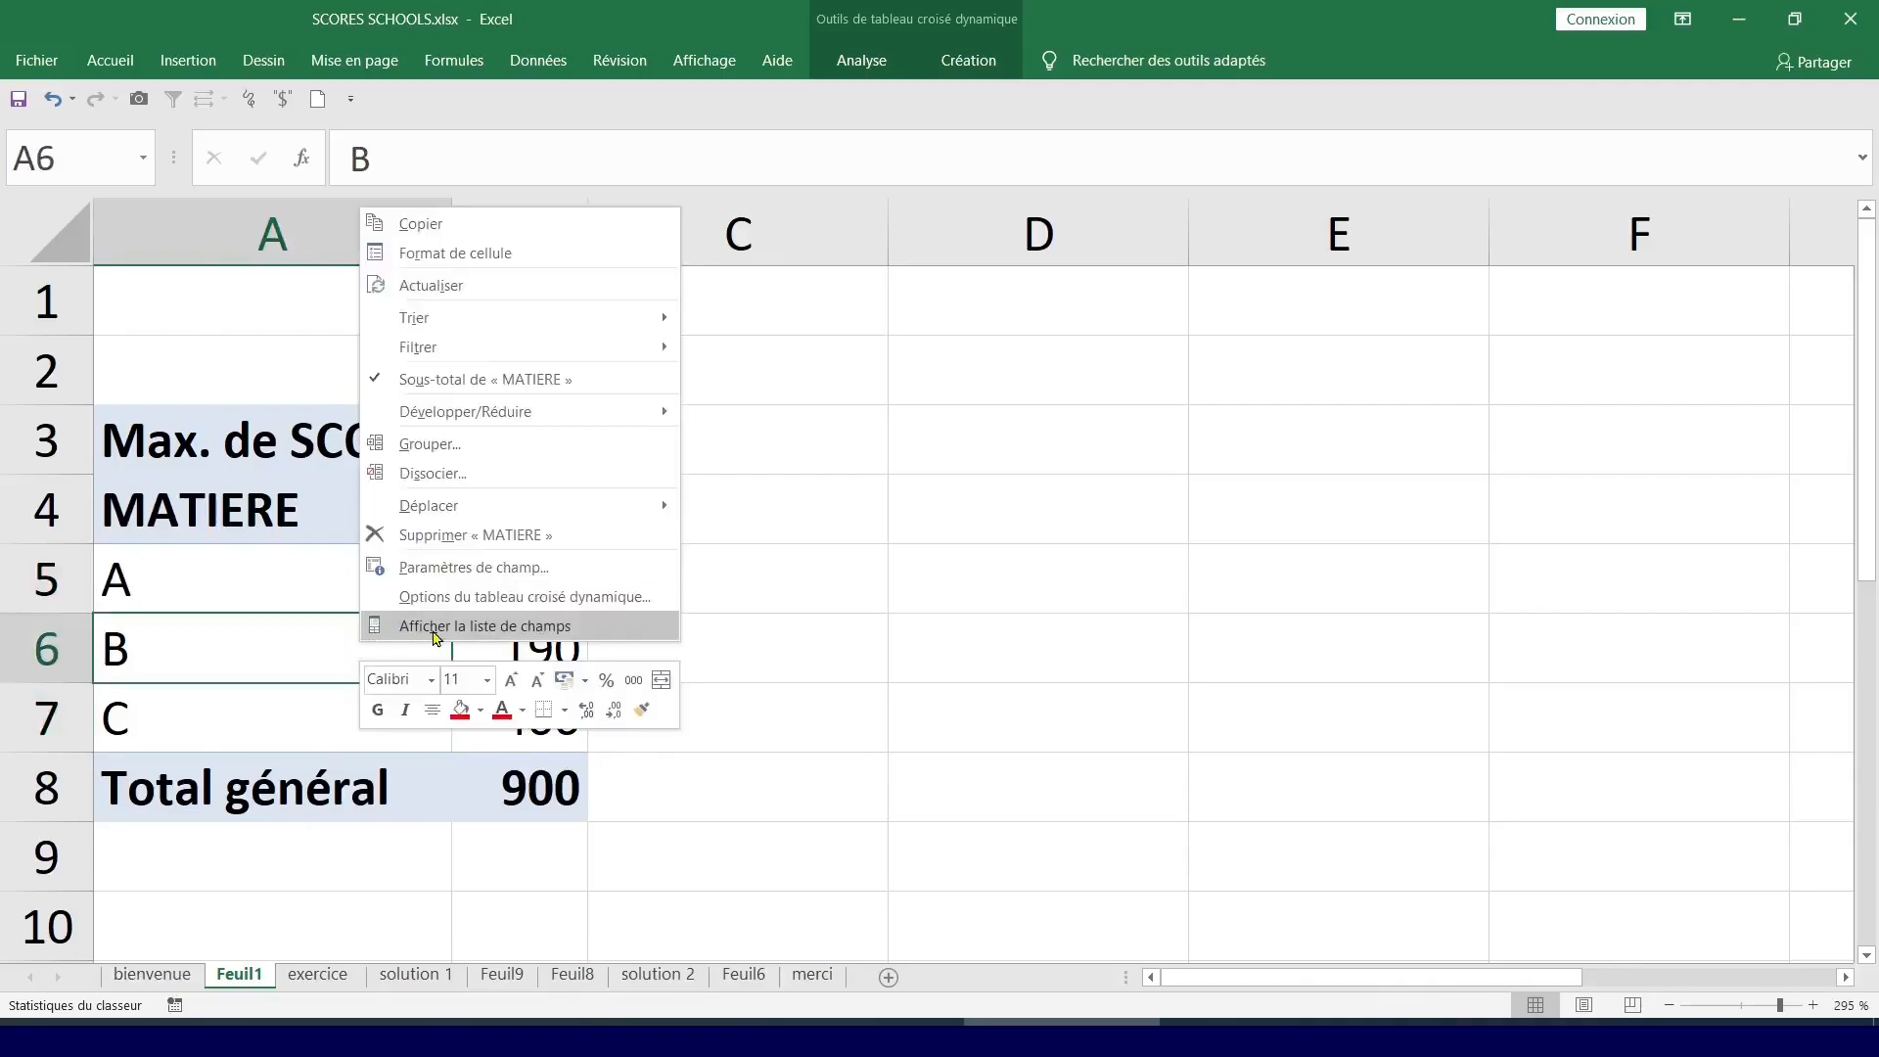
click(437, 627)
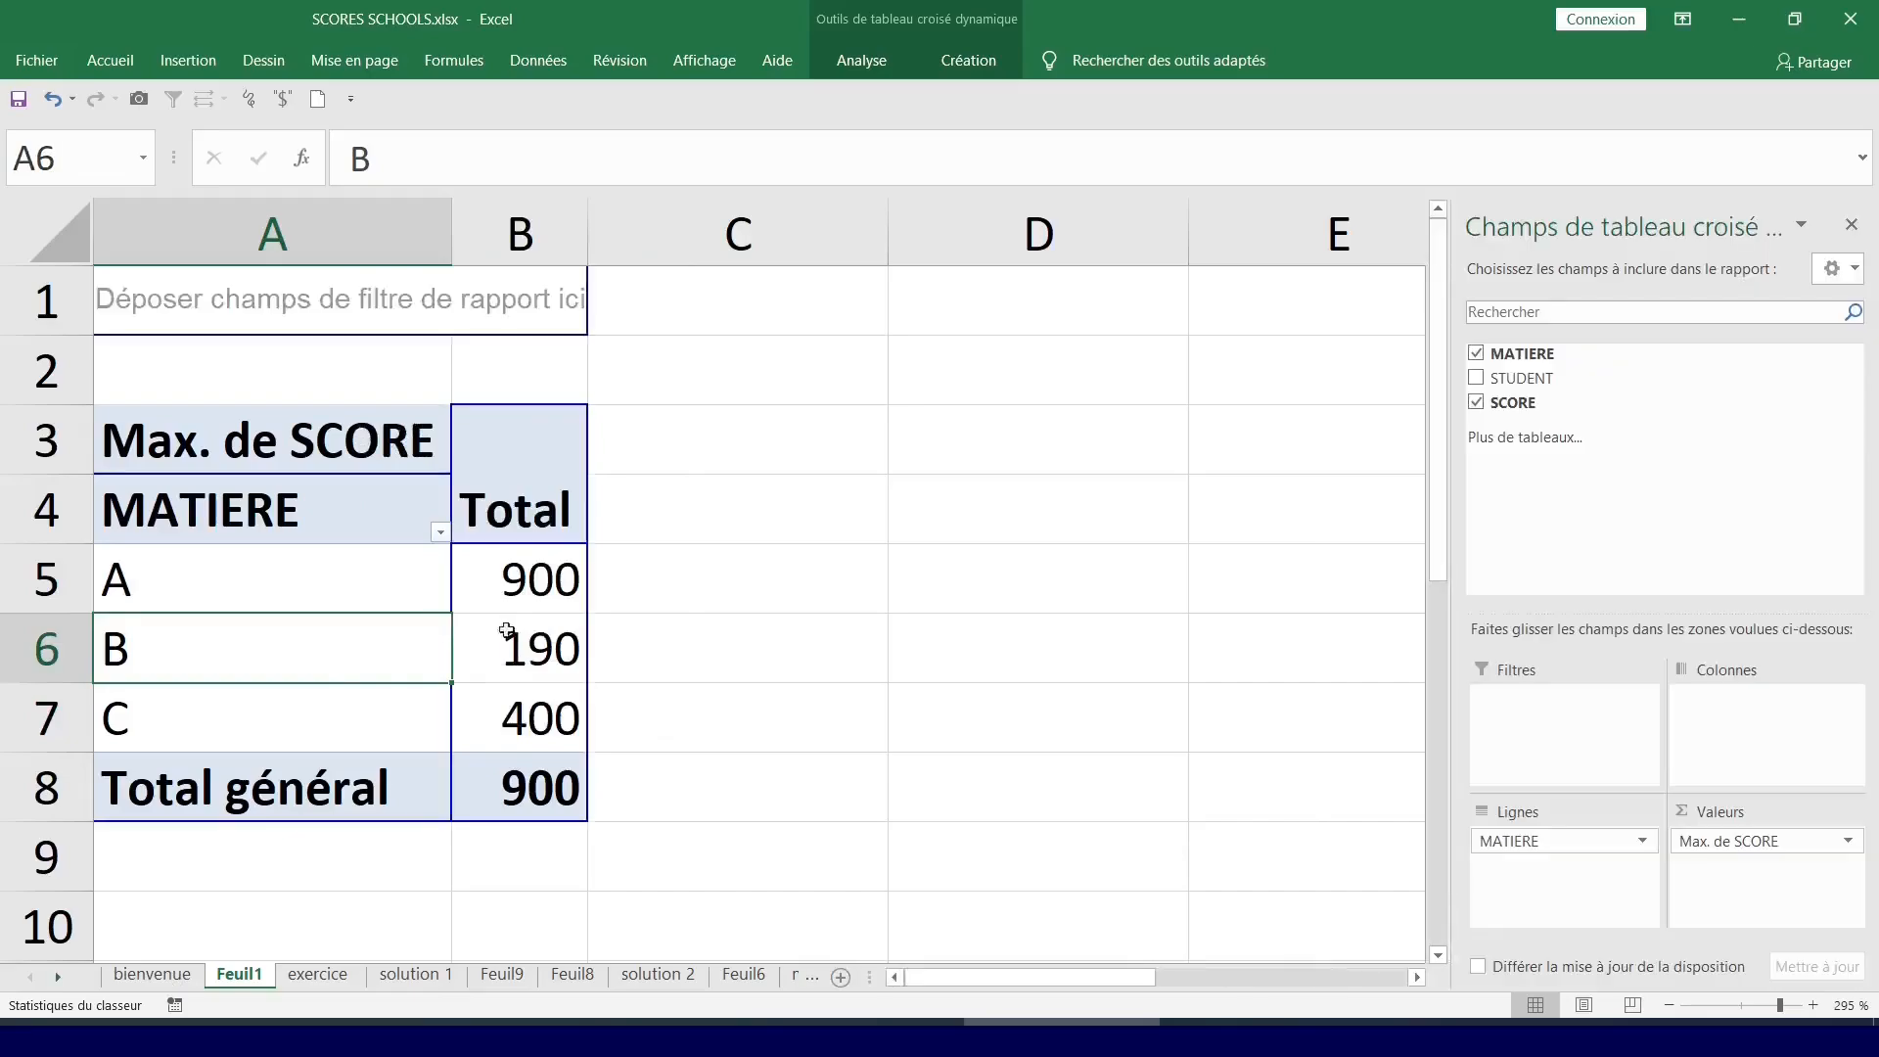
drag(1566, 387, 1725, 708)
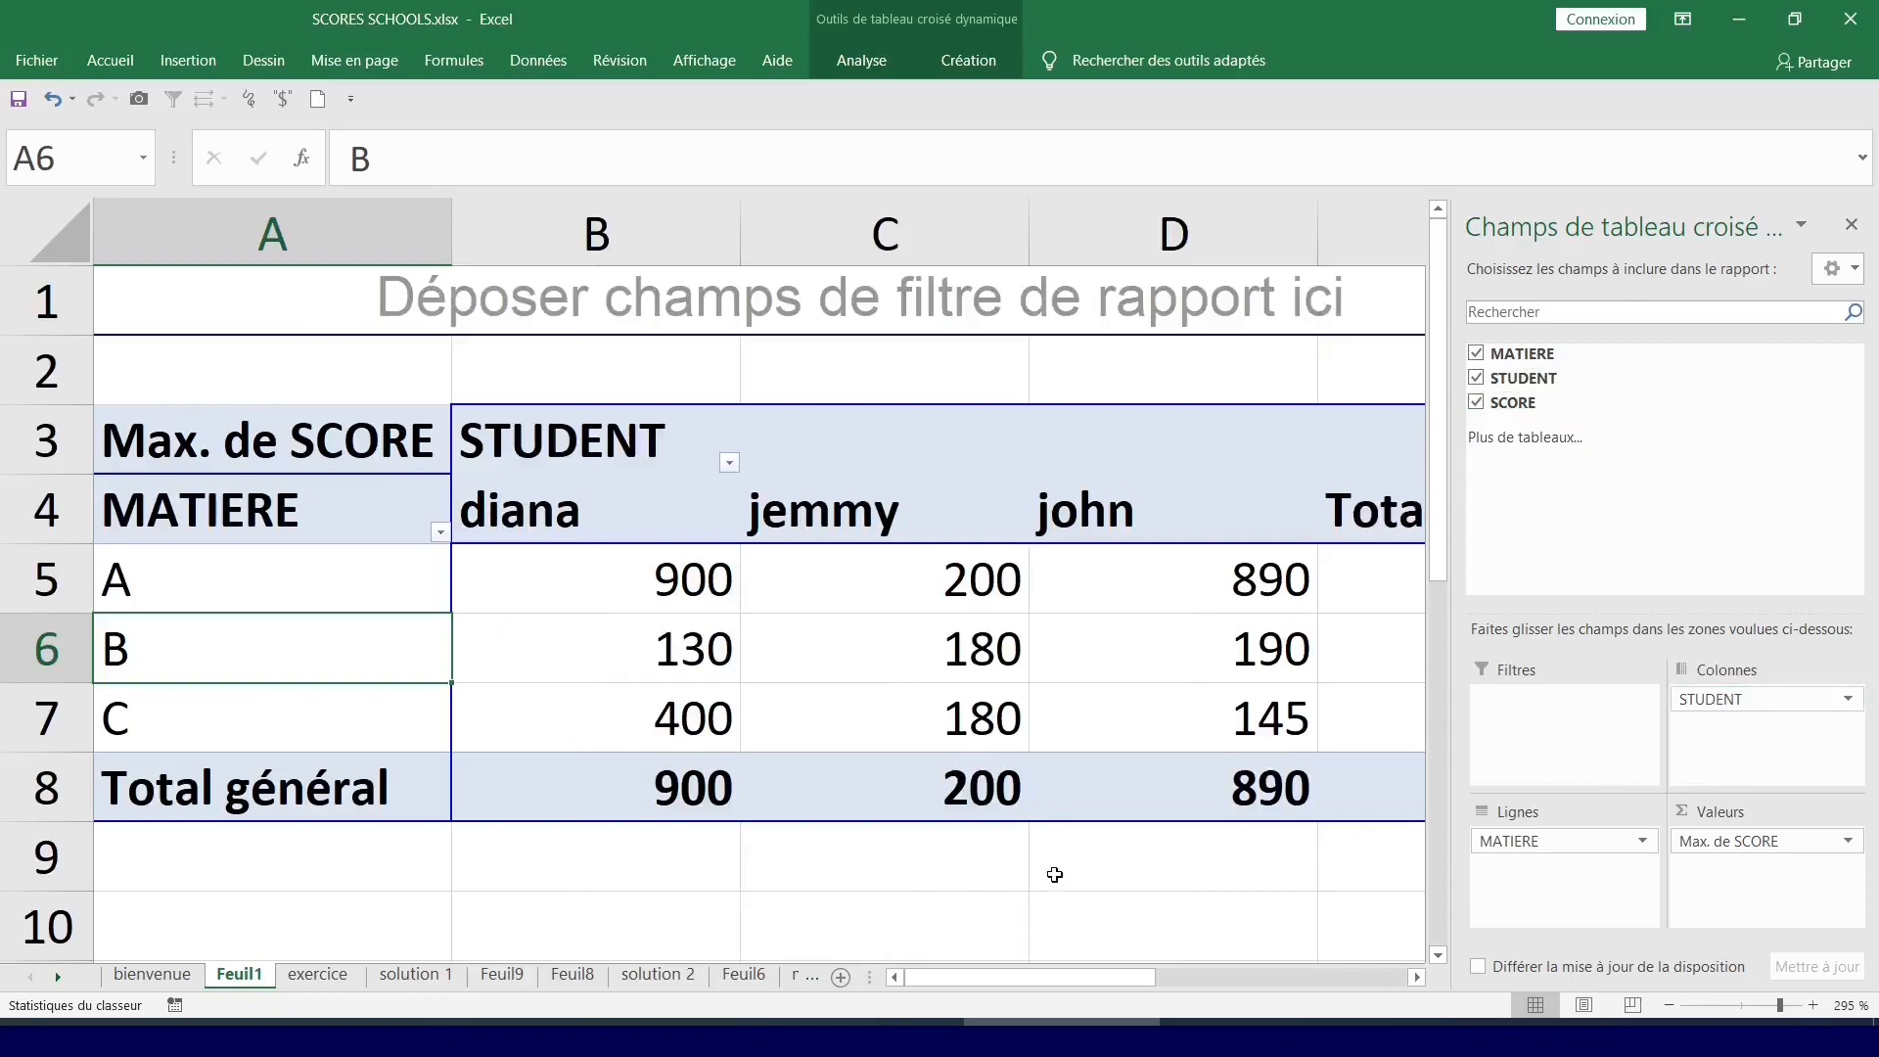
Examine the maximum SCORE broken down by student for each MATIERE in the pivot table.
click(1055, 874)
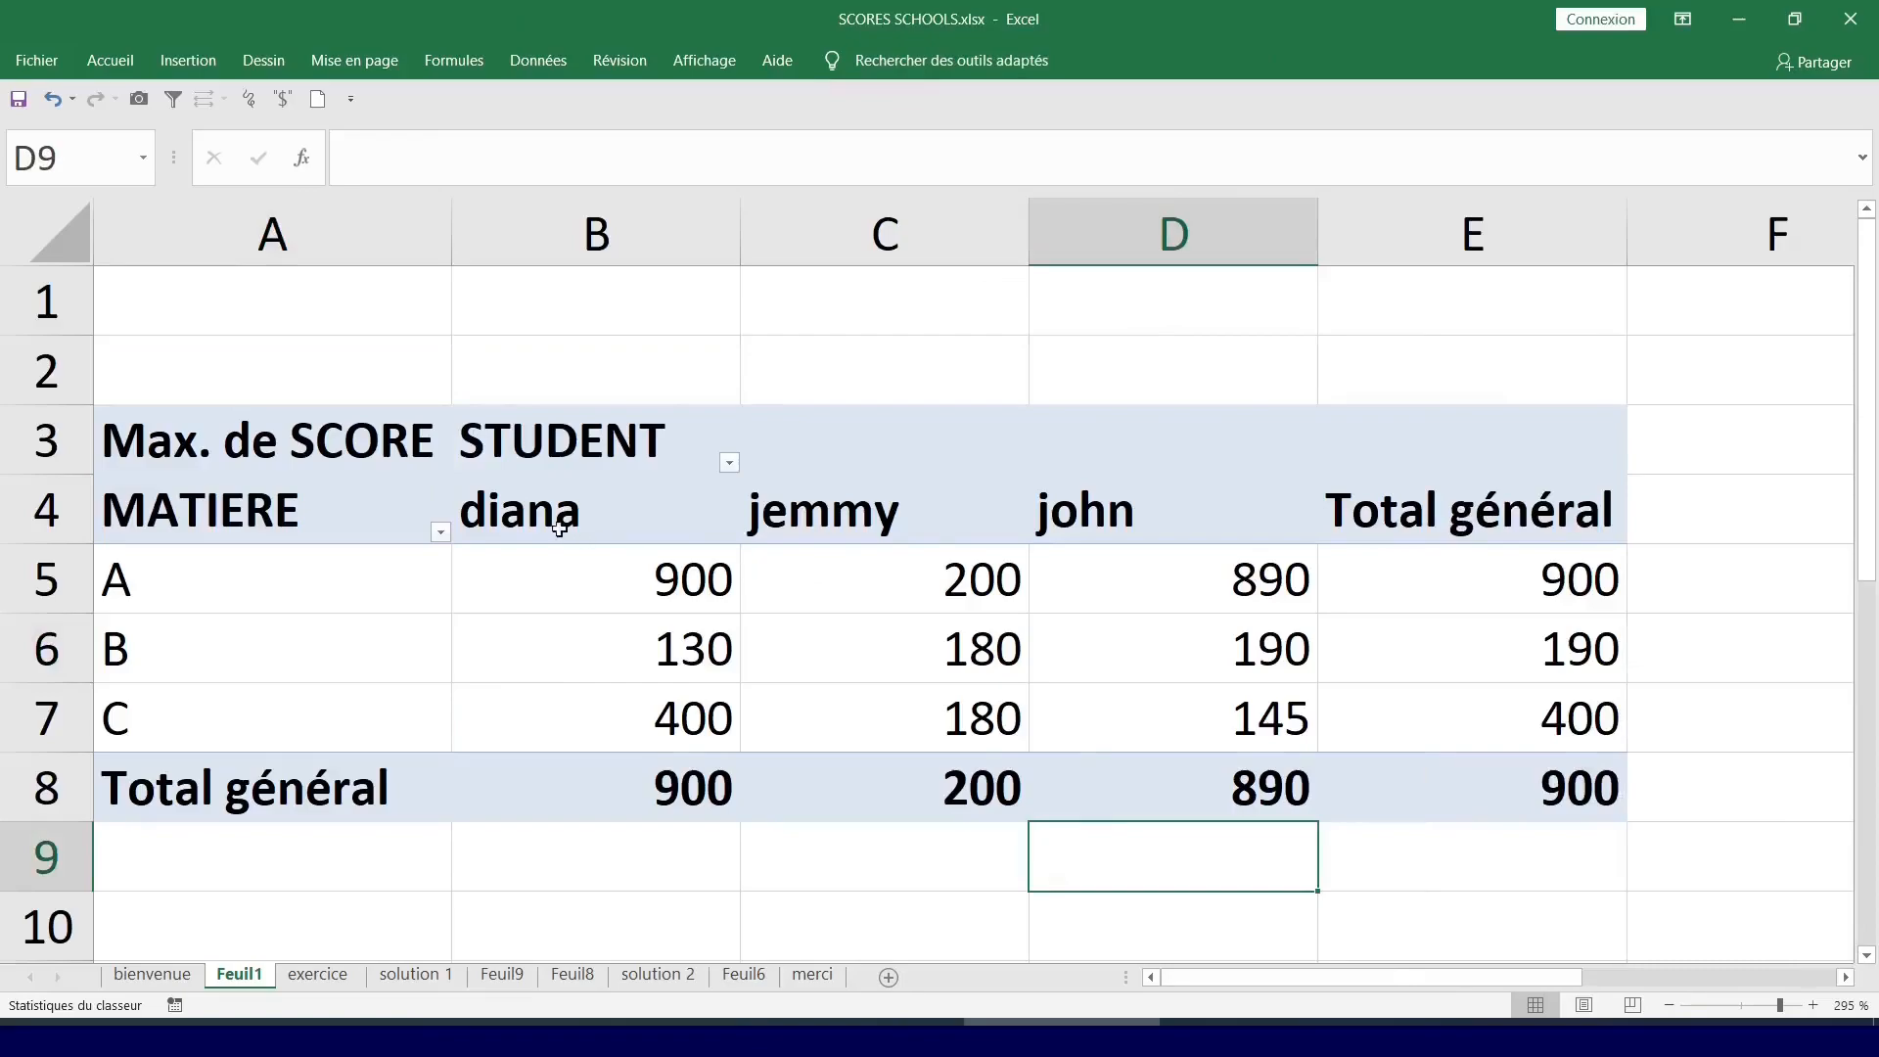
click(609, 530)
click(886, 534)
click(1138, 538)
click(353, 615)
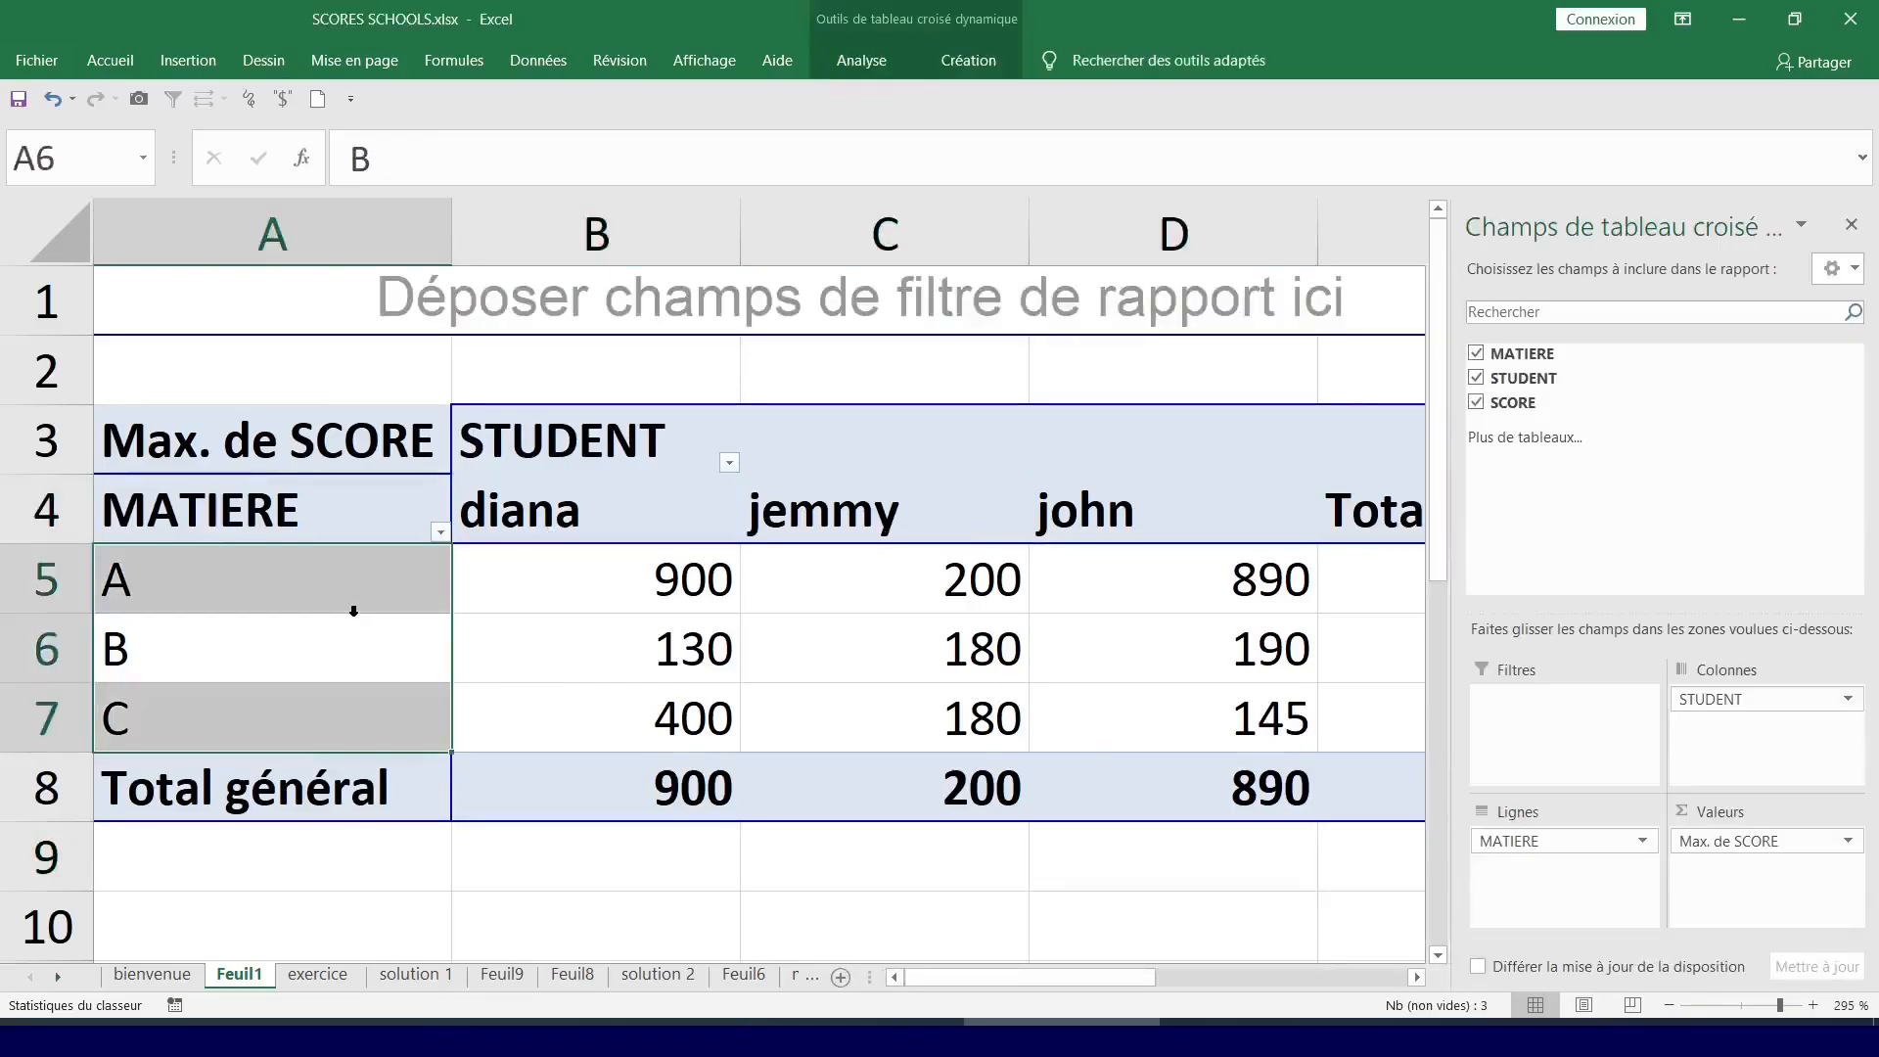
click(493, 848)
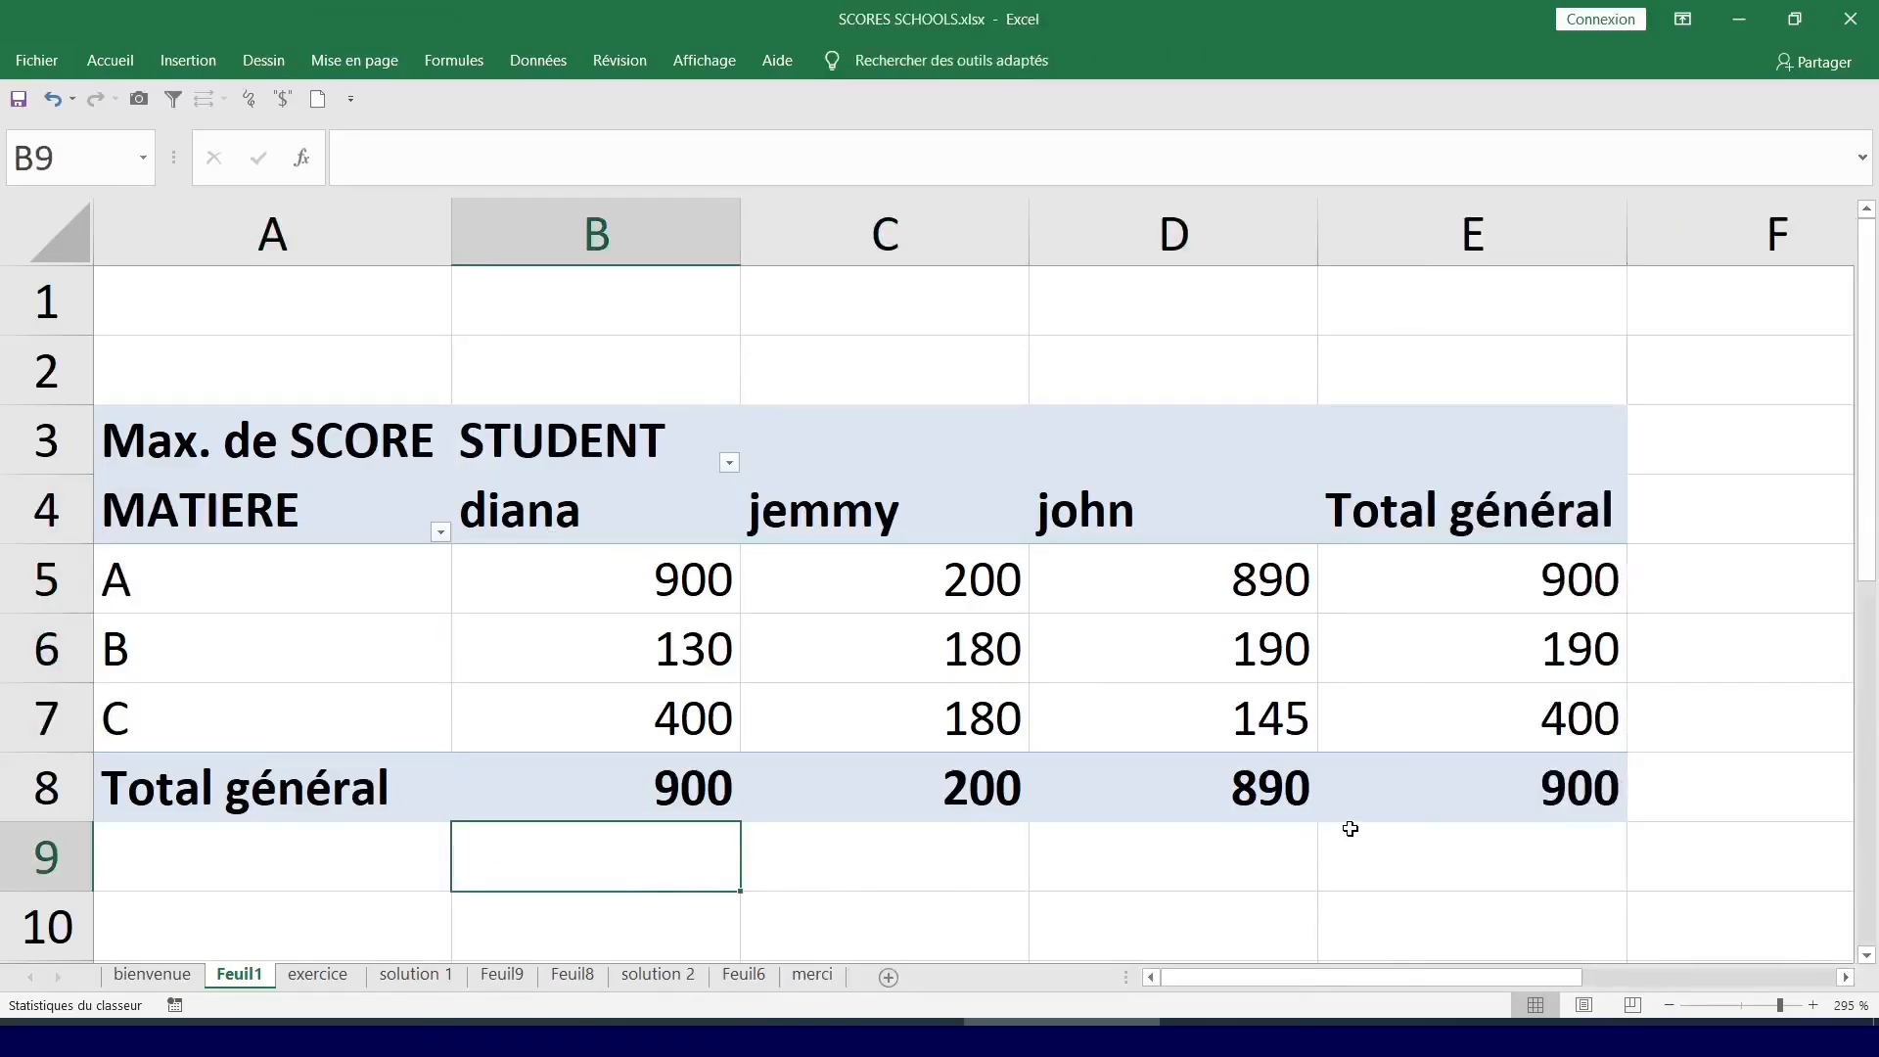
Swap the pivot table's layout so STUDENT is in the rows and MATIERE is in the columns.
click(899, 642)
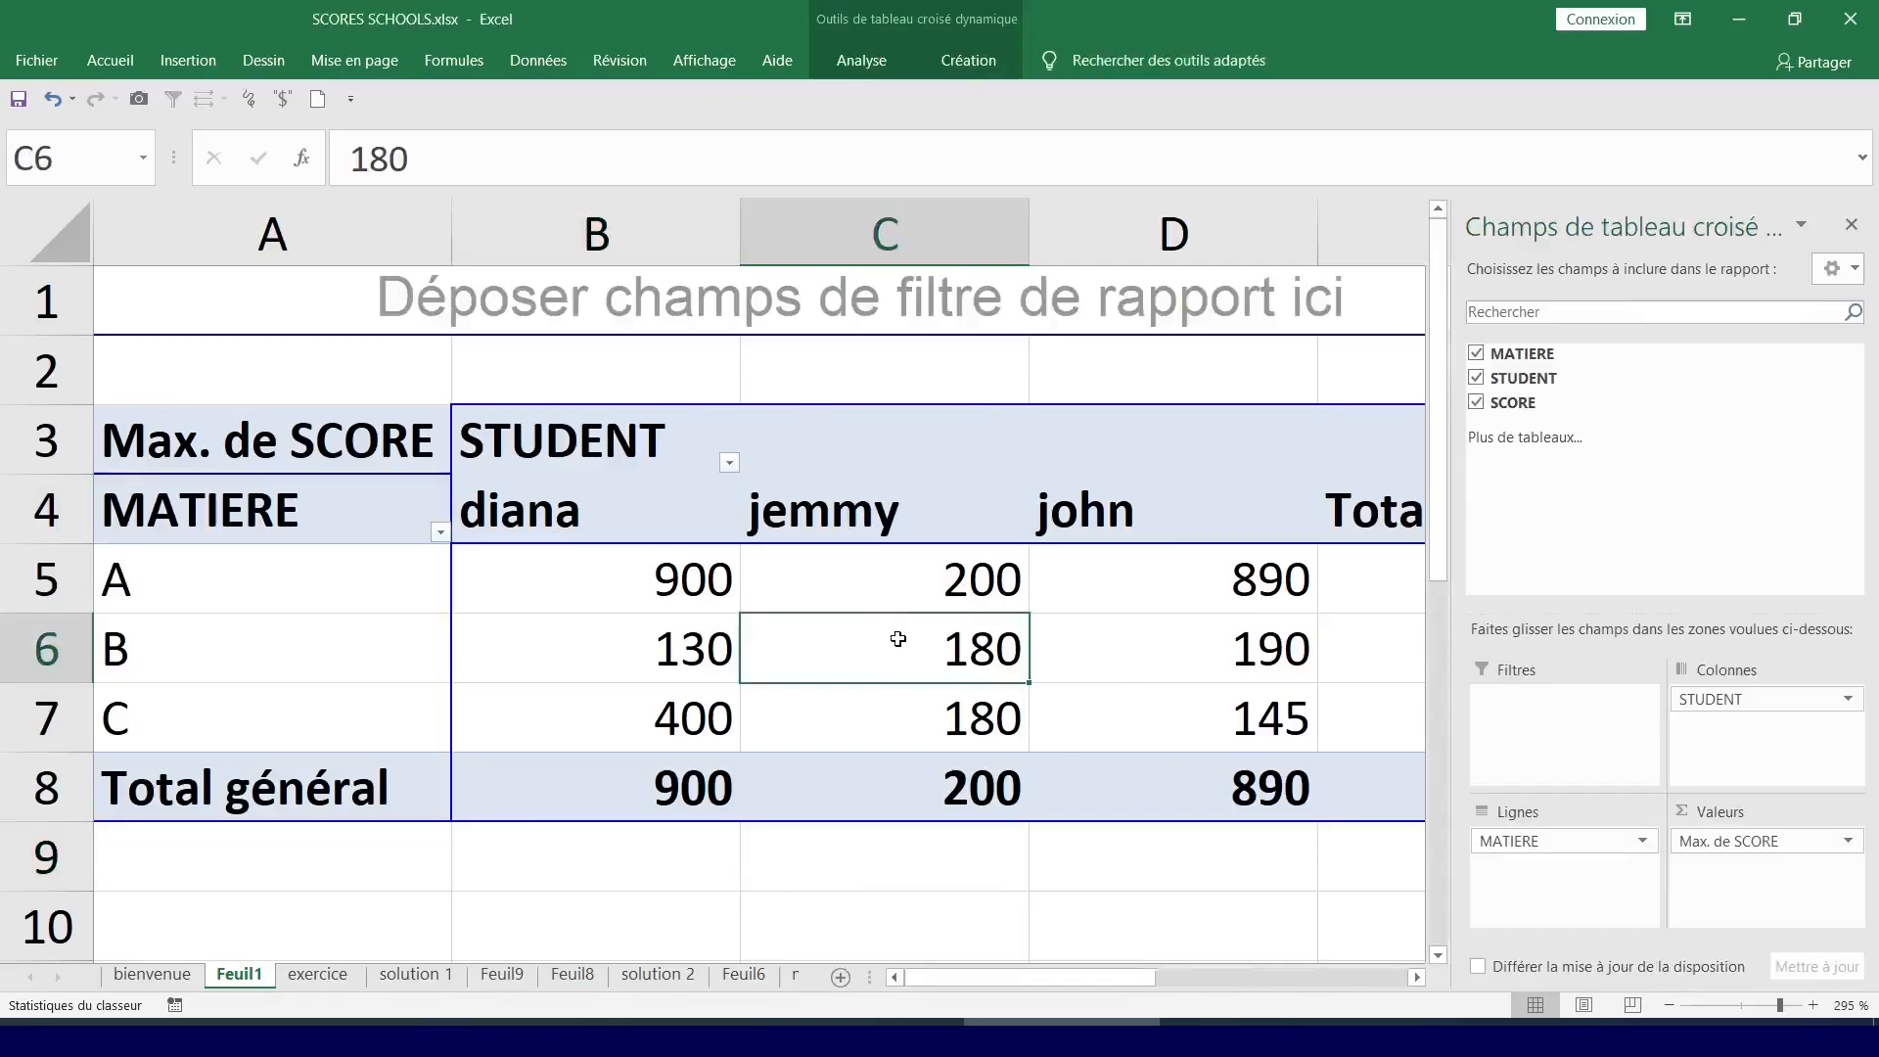
mouse_move(1757, 699)
mouse_down()
mouse_move(1654, 756)
mouse_move(1538, 861)
mouse_move(1571, 862)
mouse_move(1689, 755)
mouse_move(1756, 746)
mouse_move(1738, 730)
mouse_up()
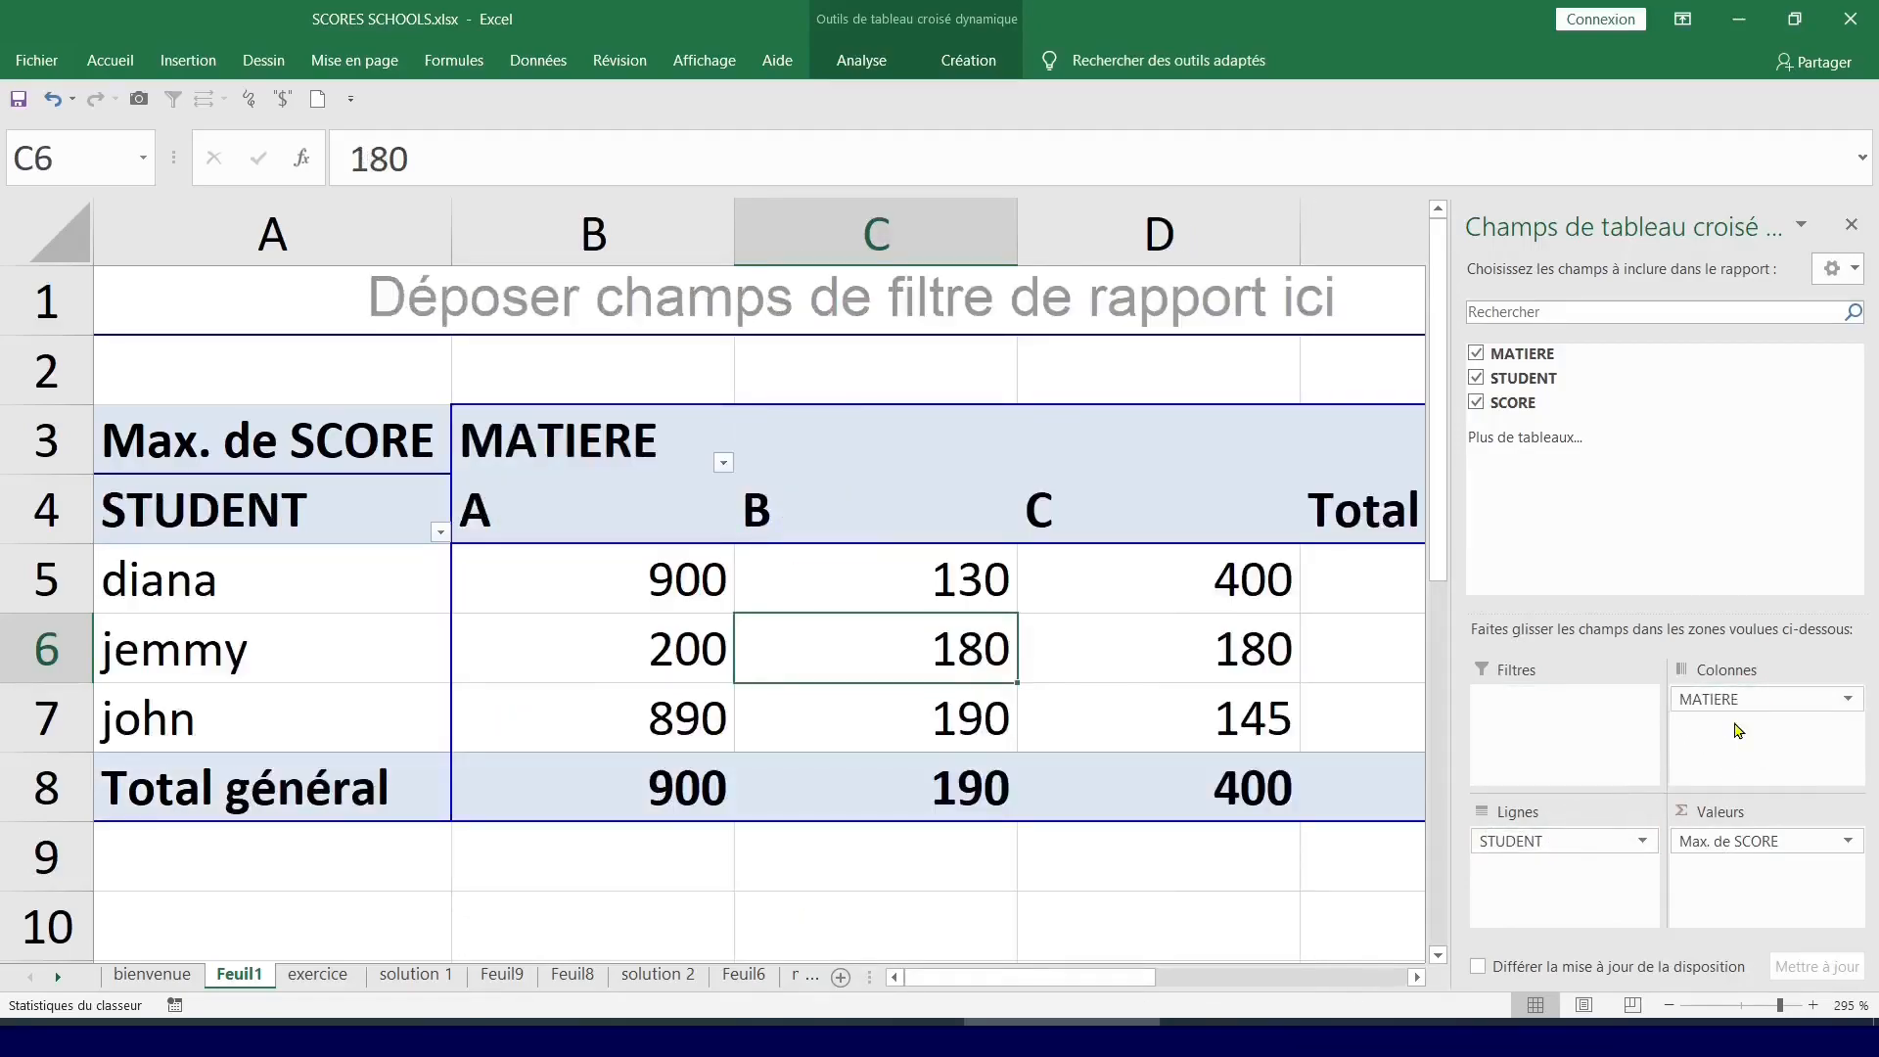
click(831, 856)
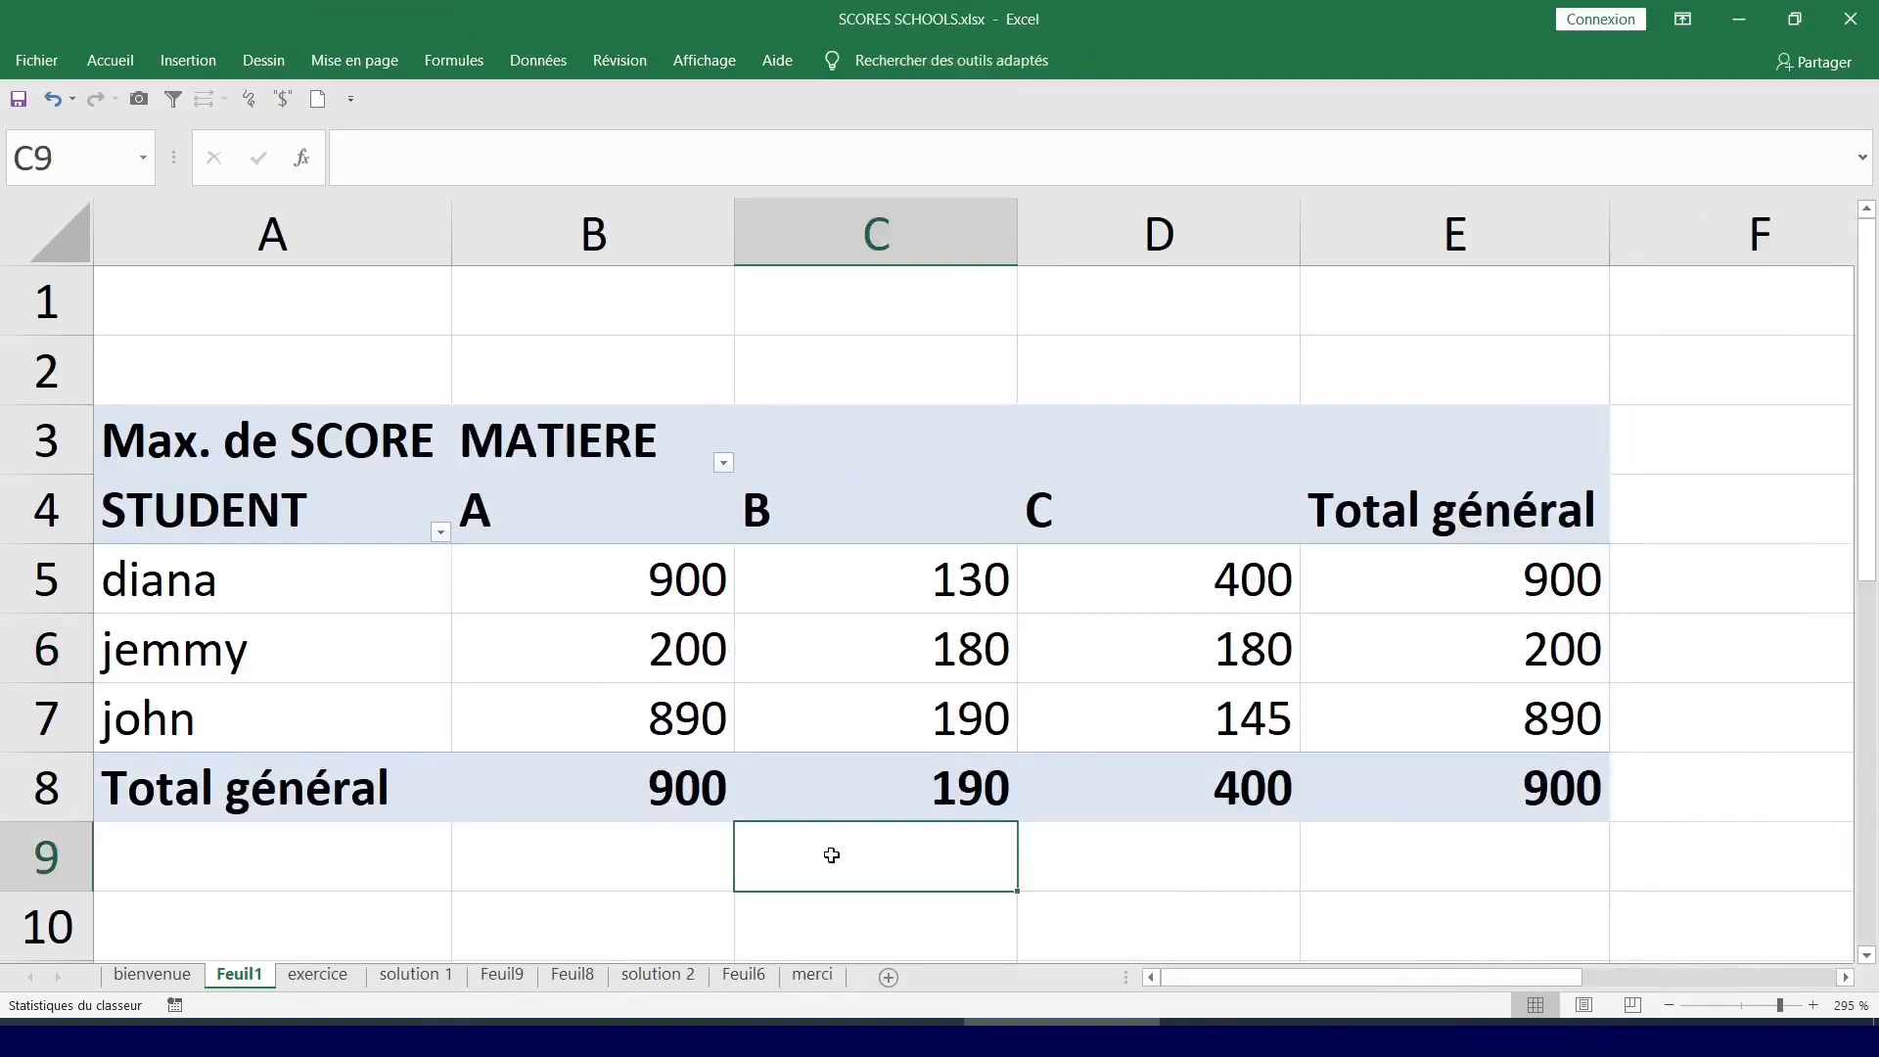
Examine the first student's maximum scores across subjects A, B and C in the pivot table.
click(226, 587)
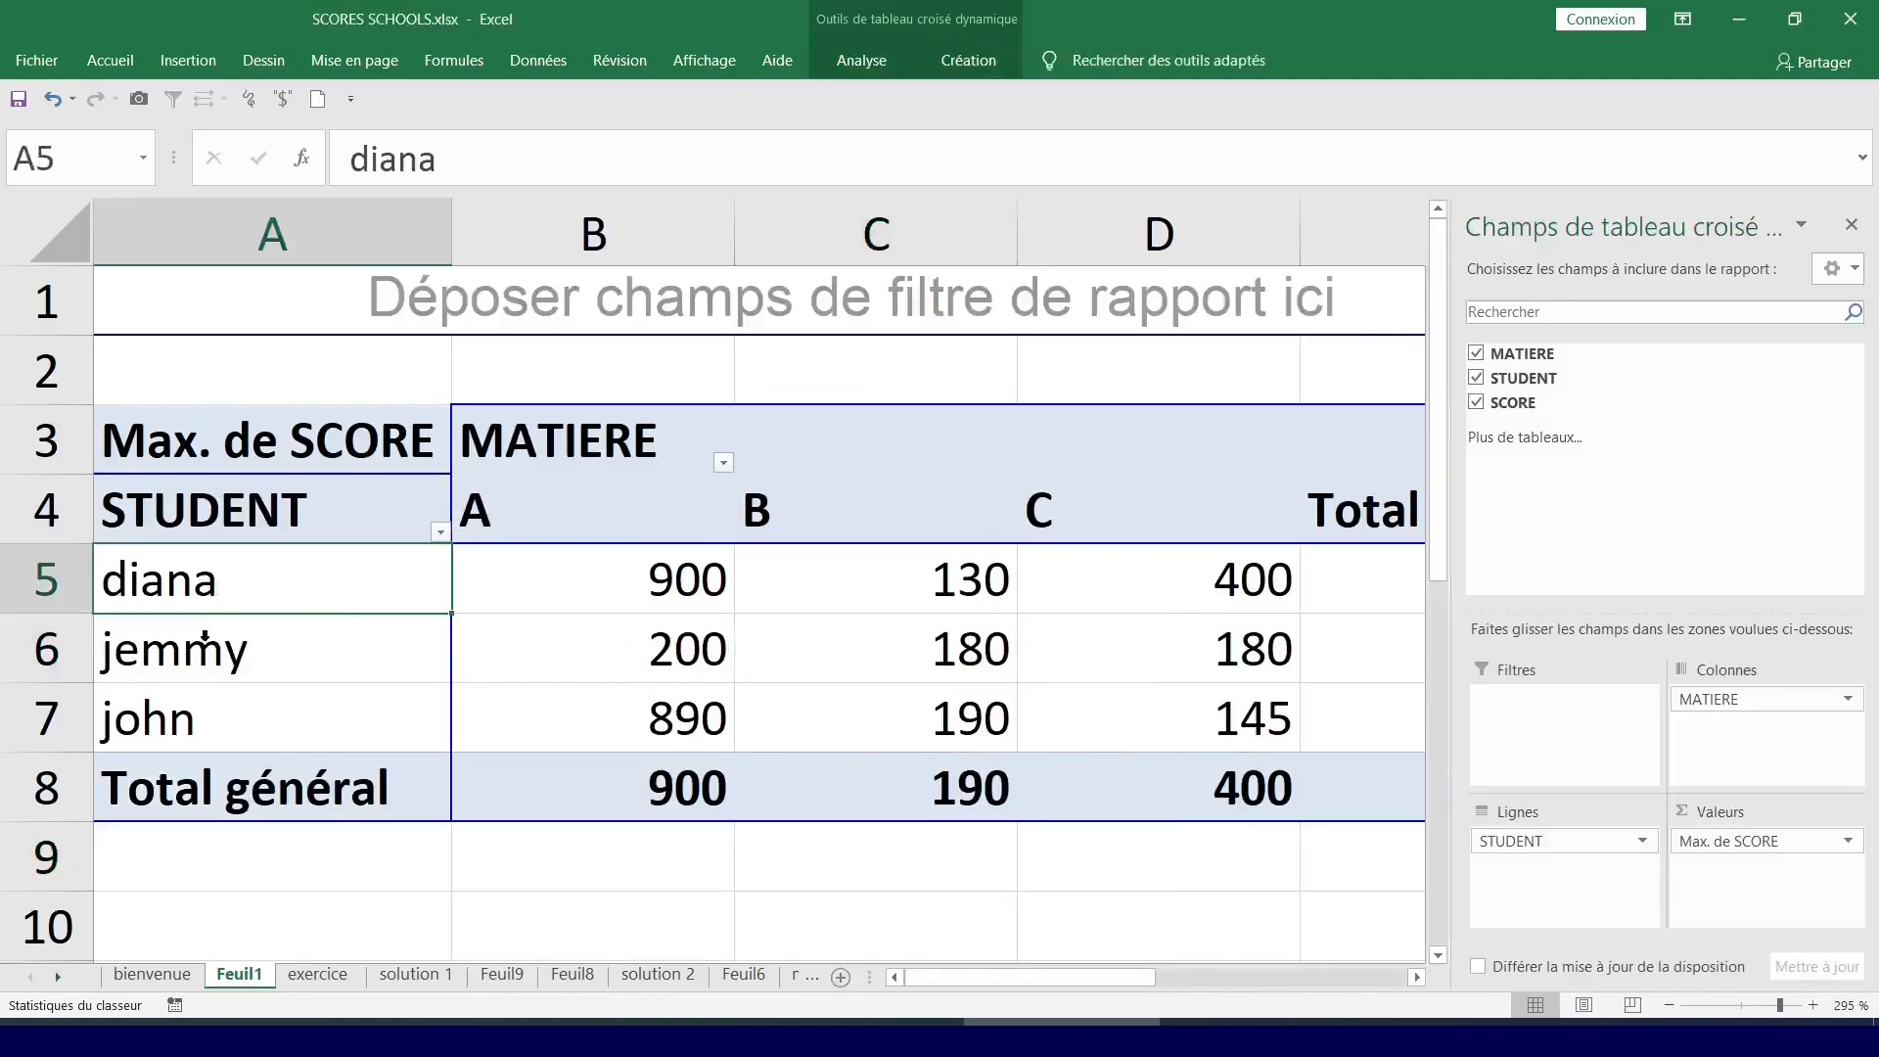
click(205, 658)
click(243, 582)
click(550, 587)
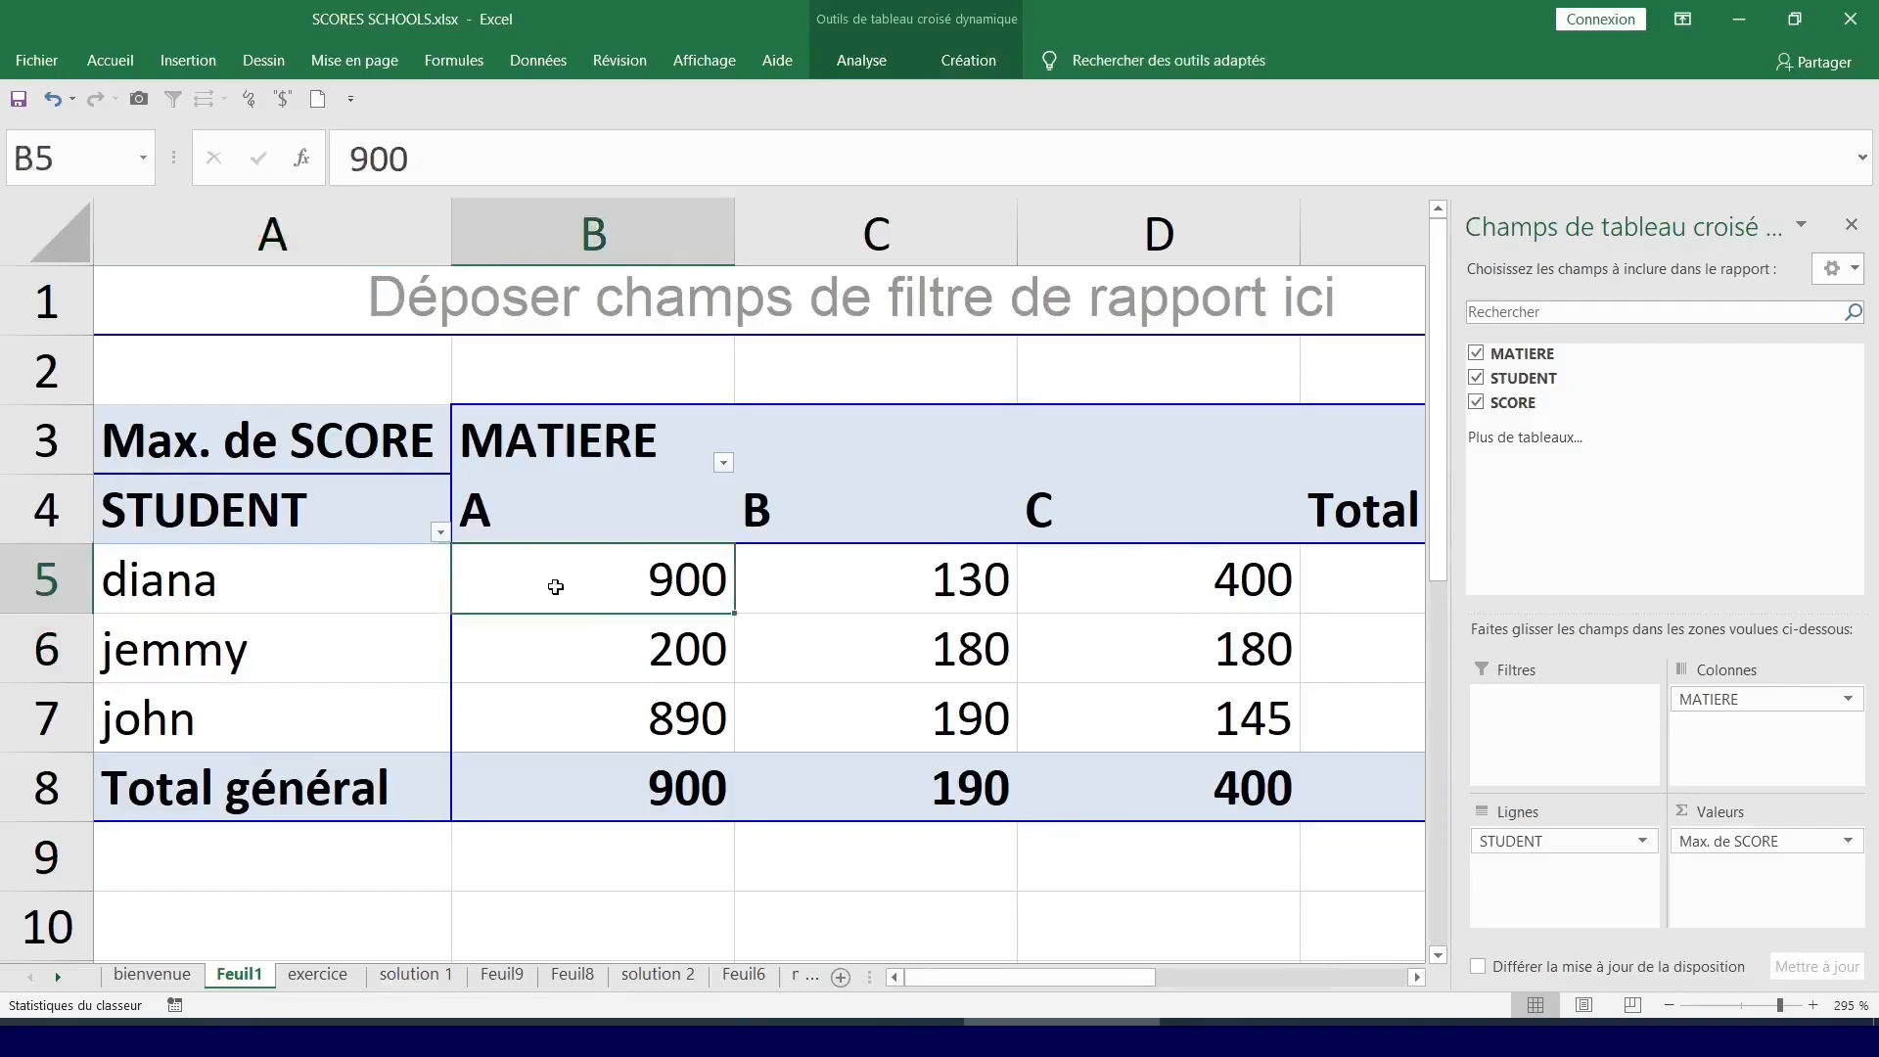
click(1236, 590)
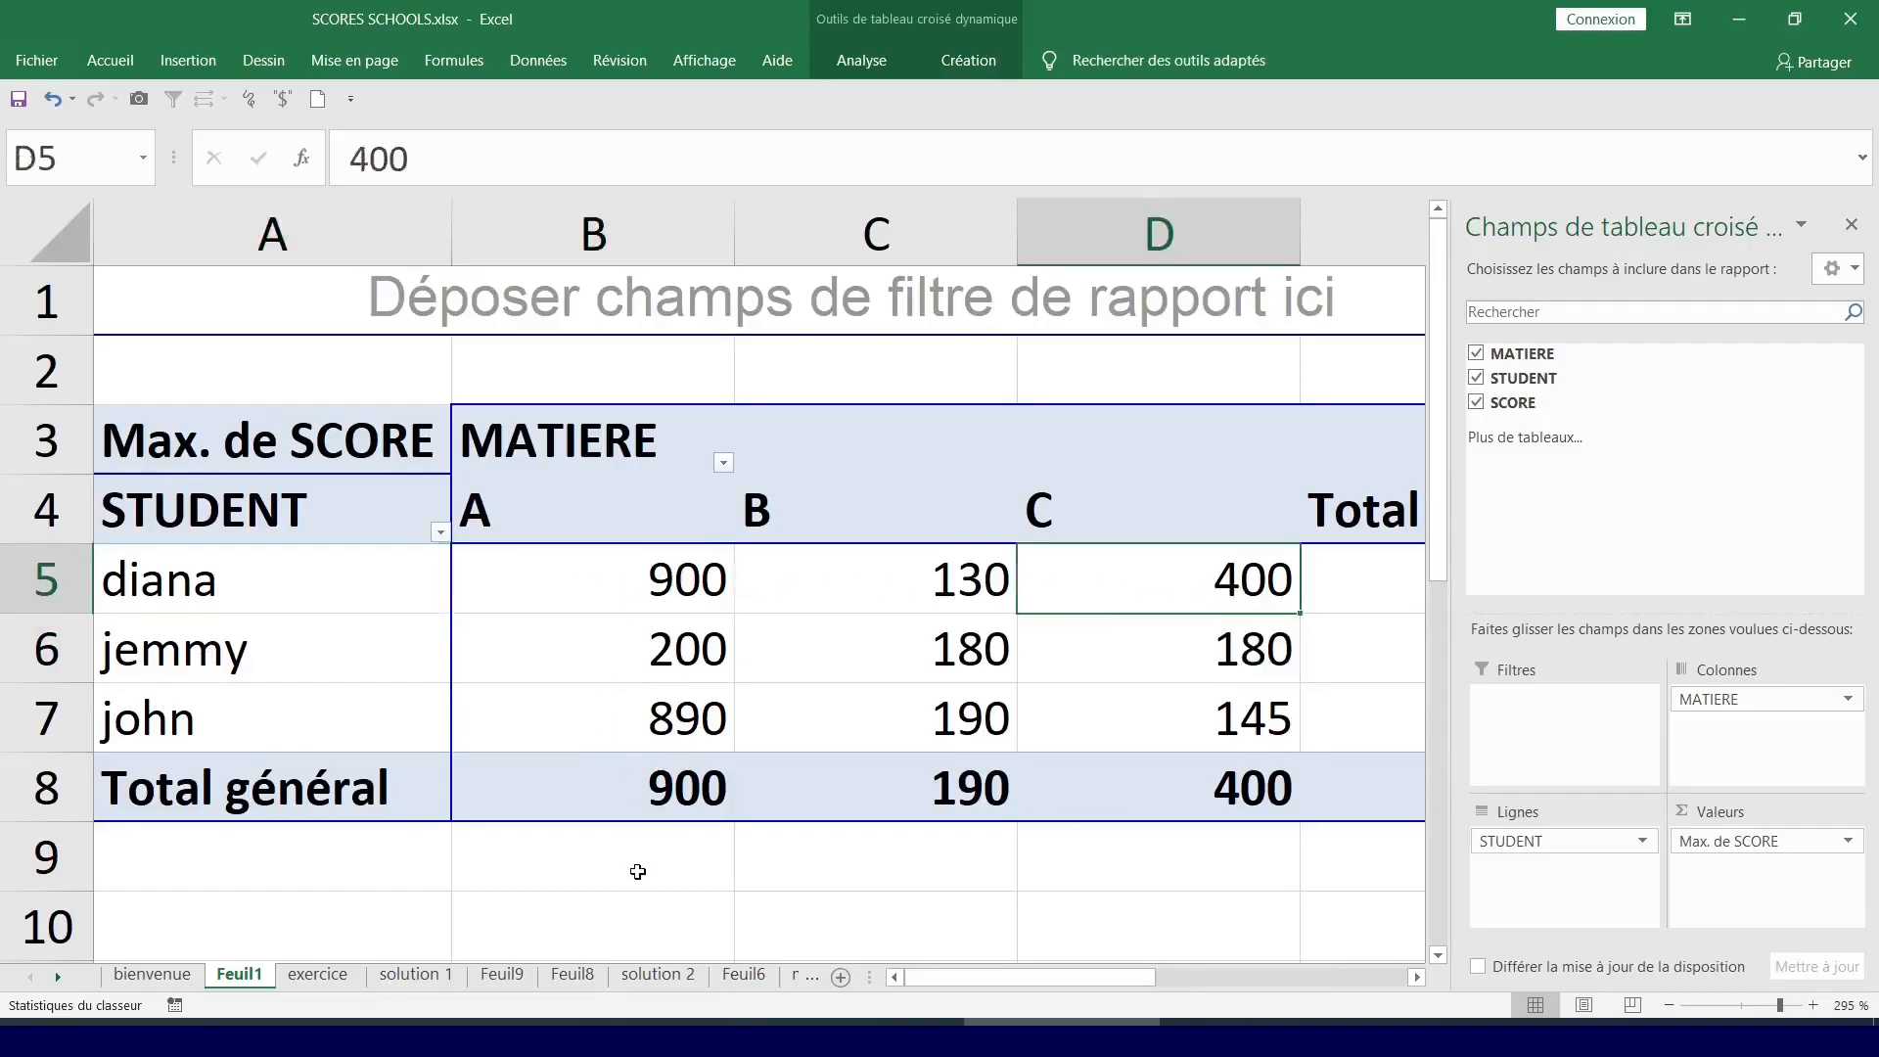
click(638, 872)
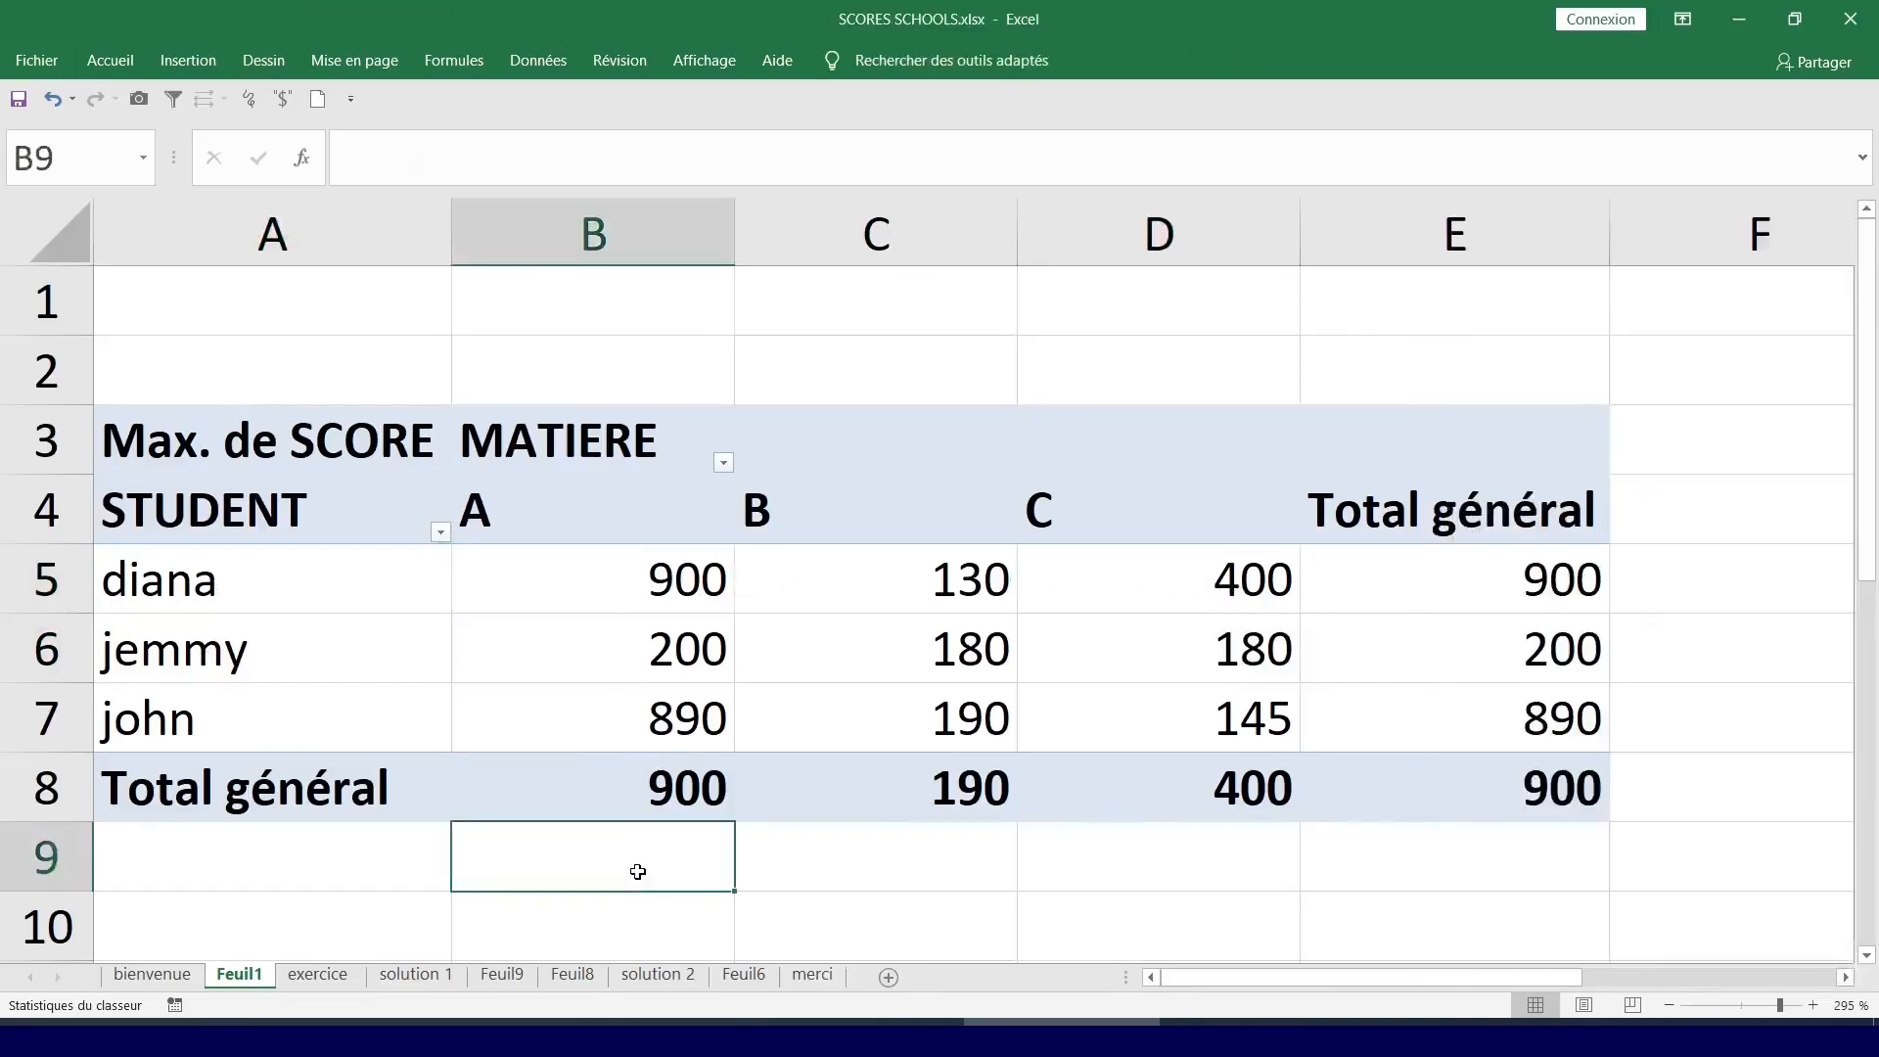
Review the source MATIERE, STUDENT and SCORE columns on the exercice sheet, then return to the pivot table on Feuil1.
click(330, 982)
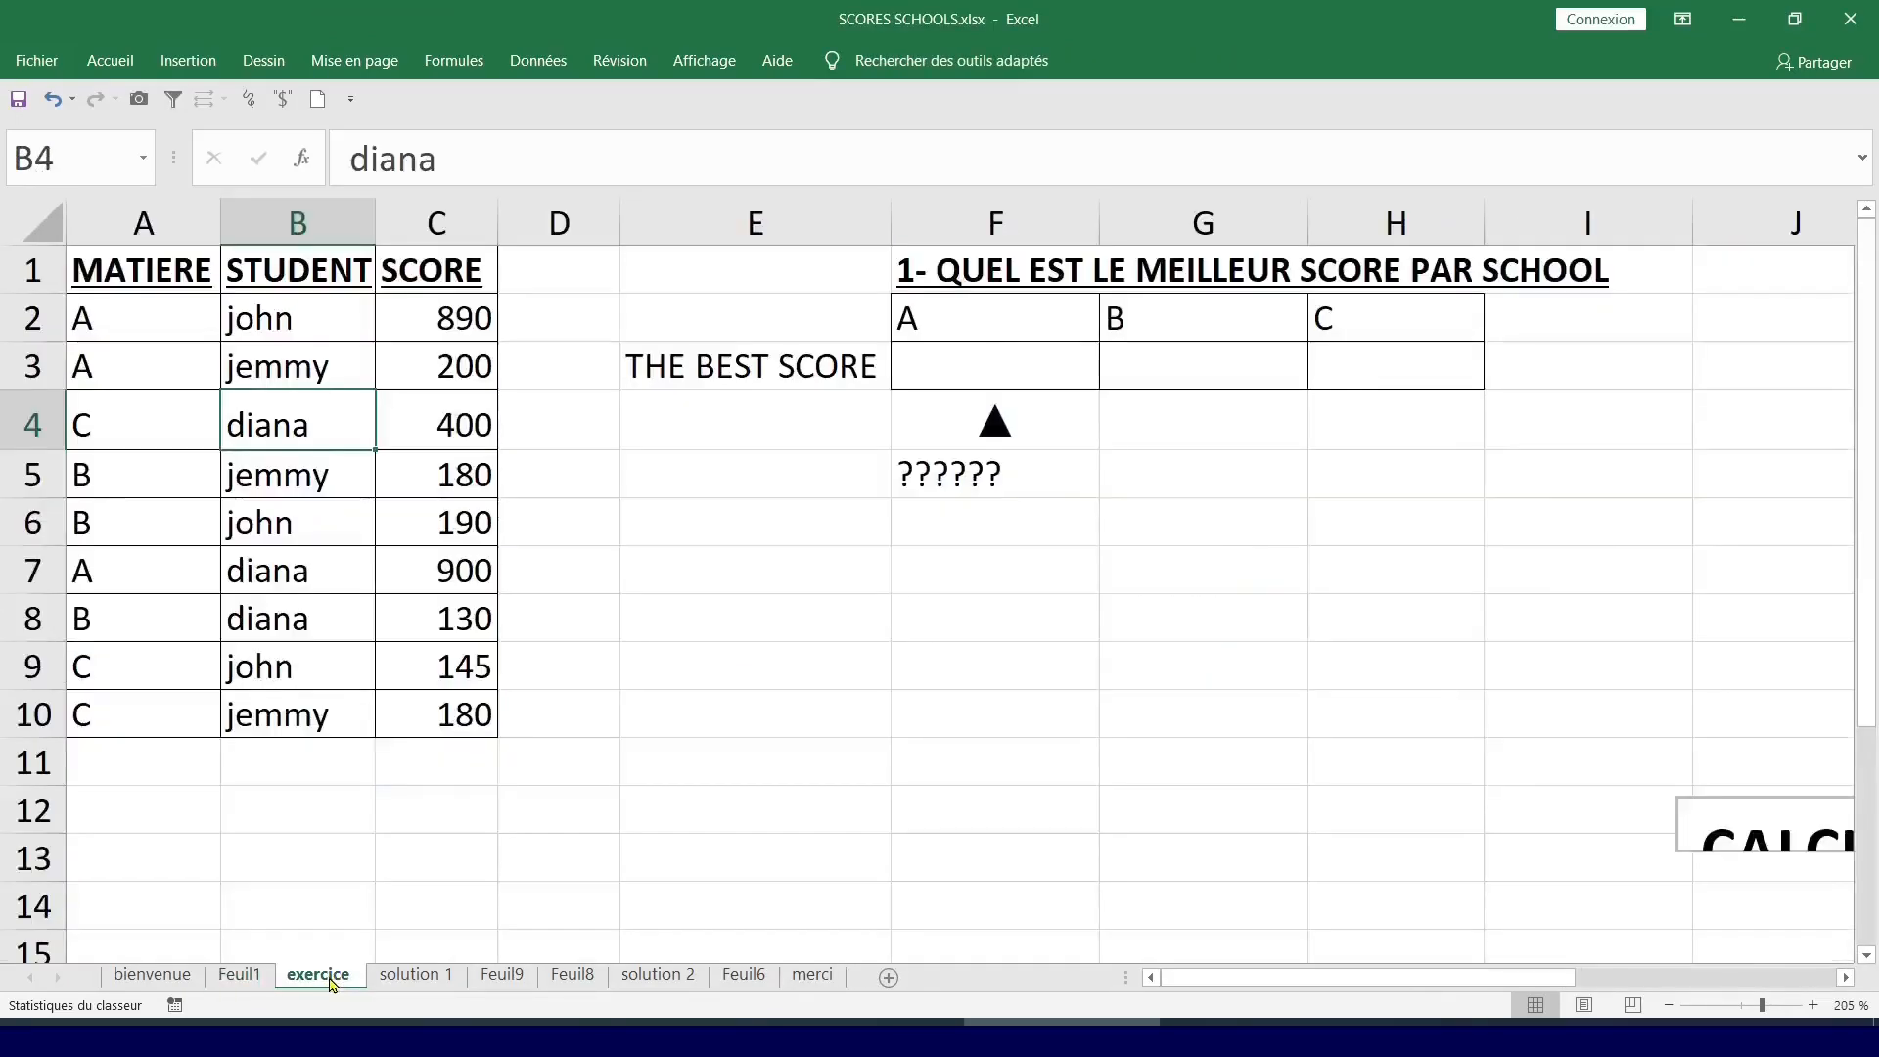
click(124, 324)
click(111, 367)
click(112, 464)
click(109, 602)
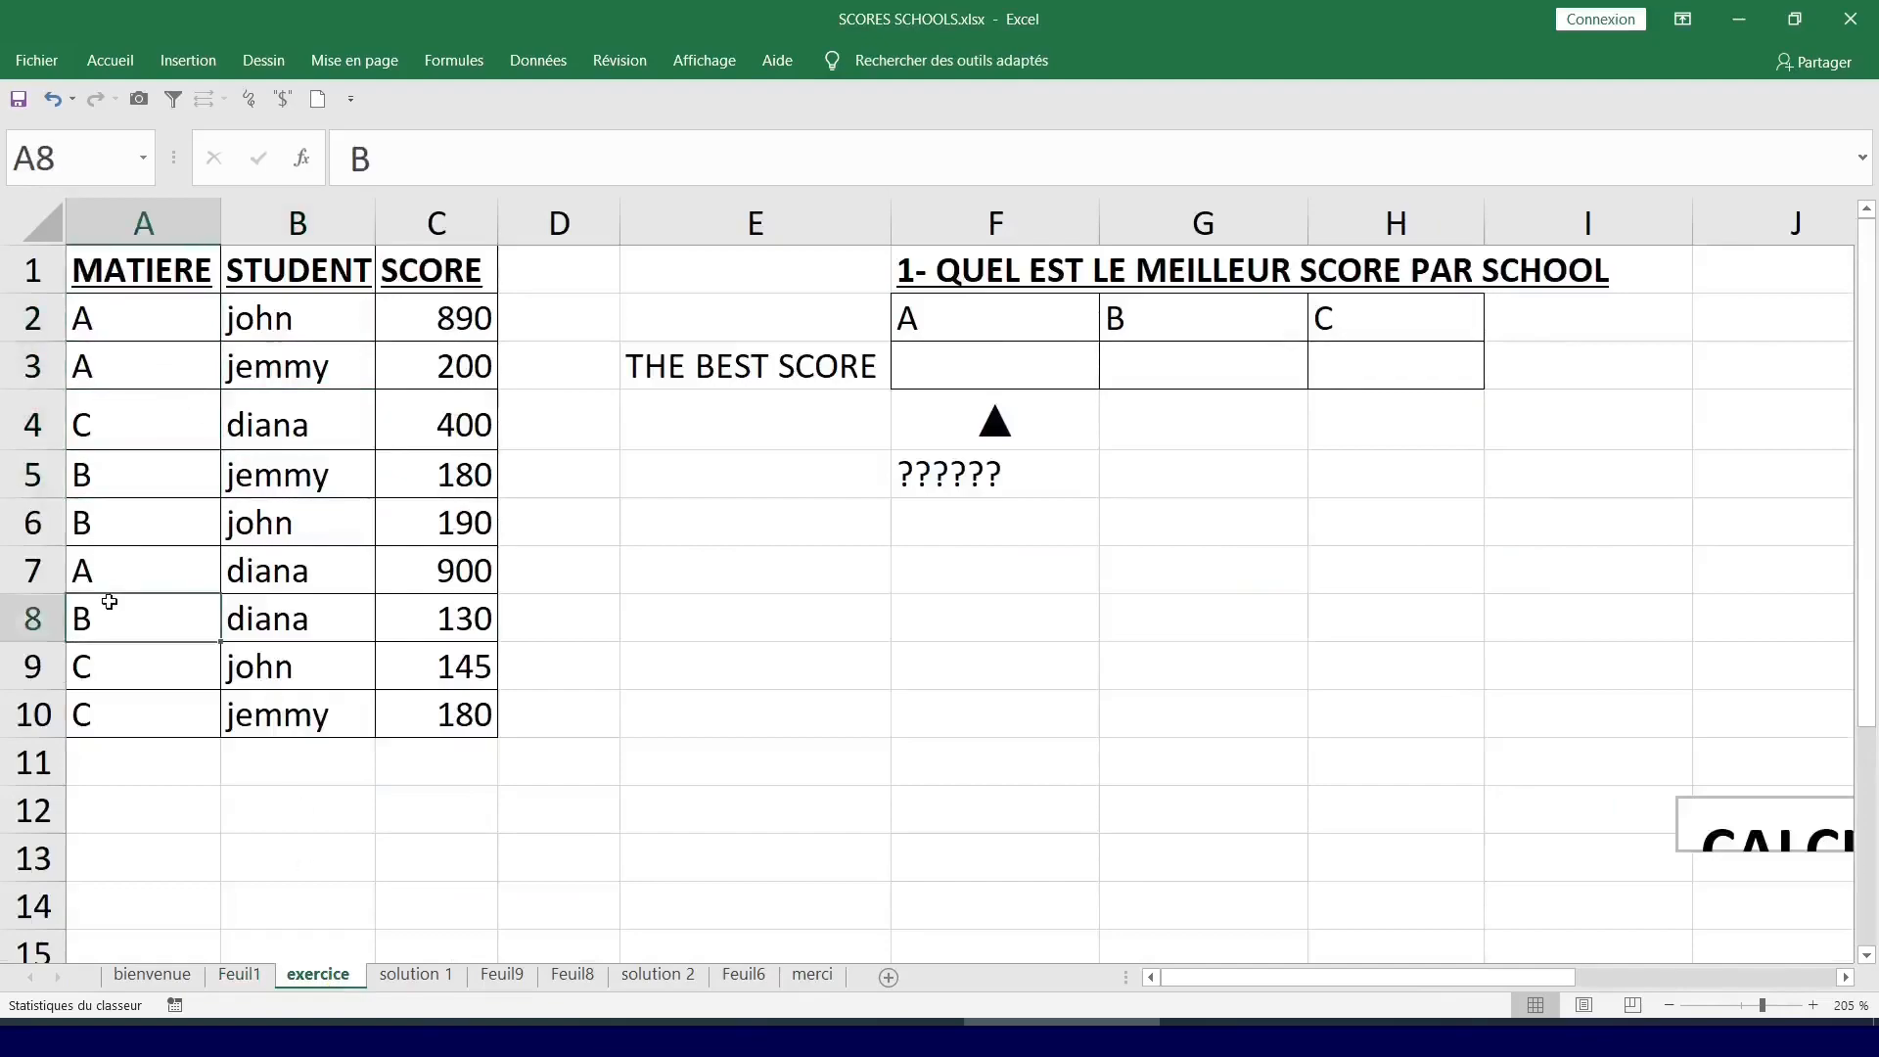
click(114, 678)
drag(272, 328, 272, 675)
drag(443, 364, 453, 490)
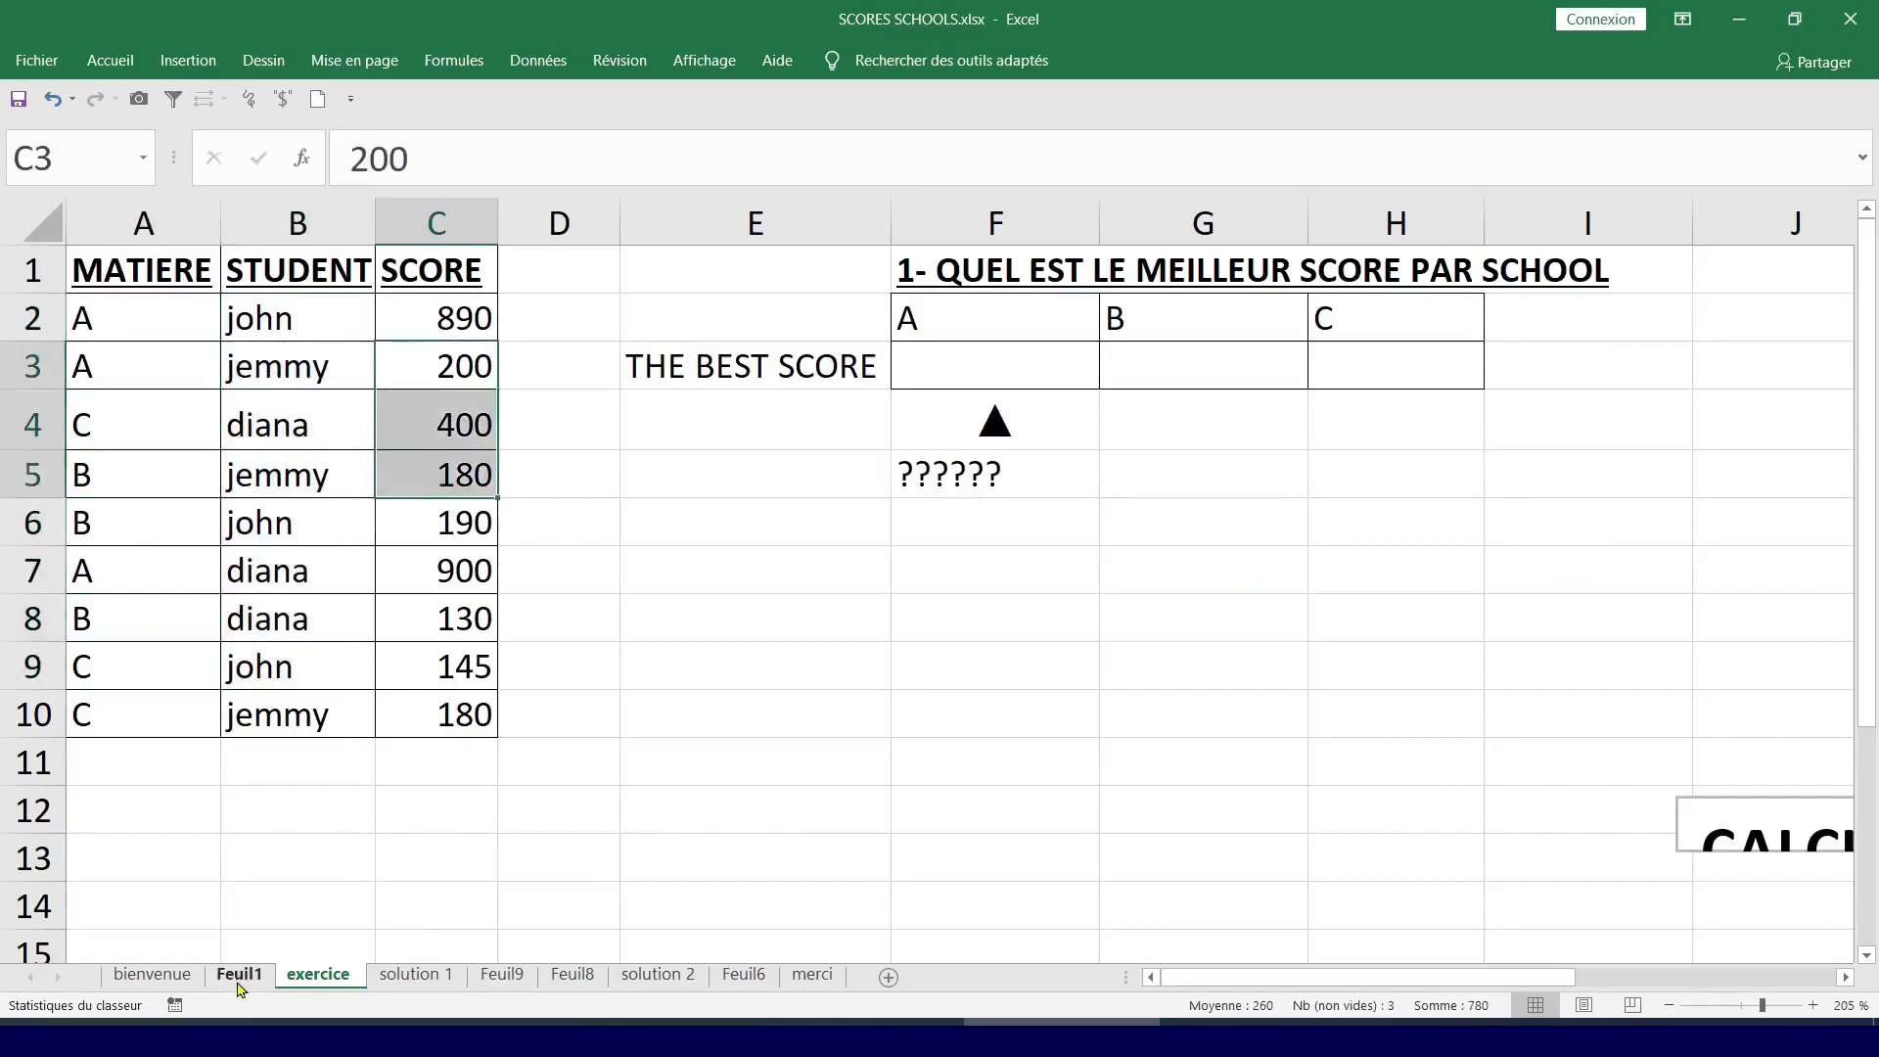
click(199, 977)
click(235, 976)
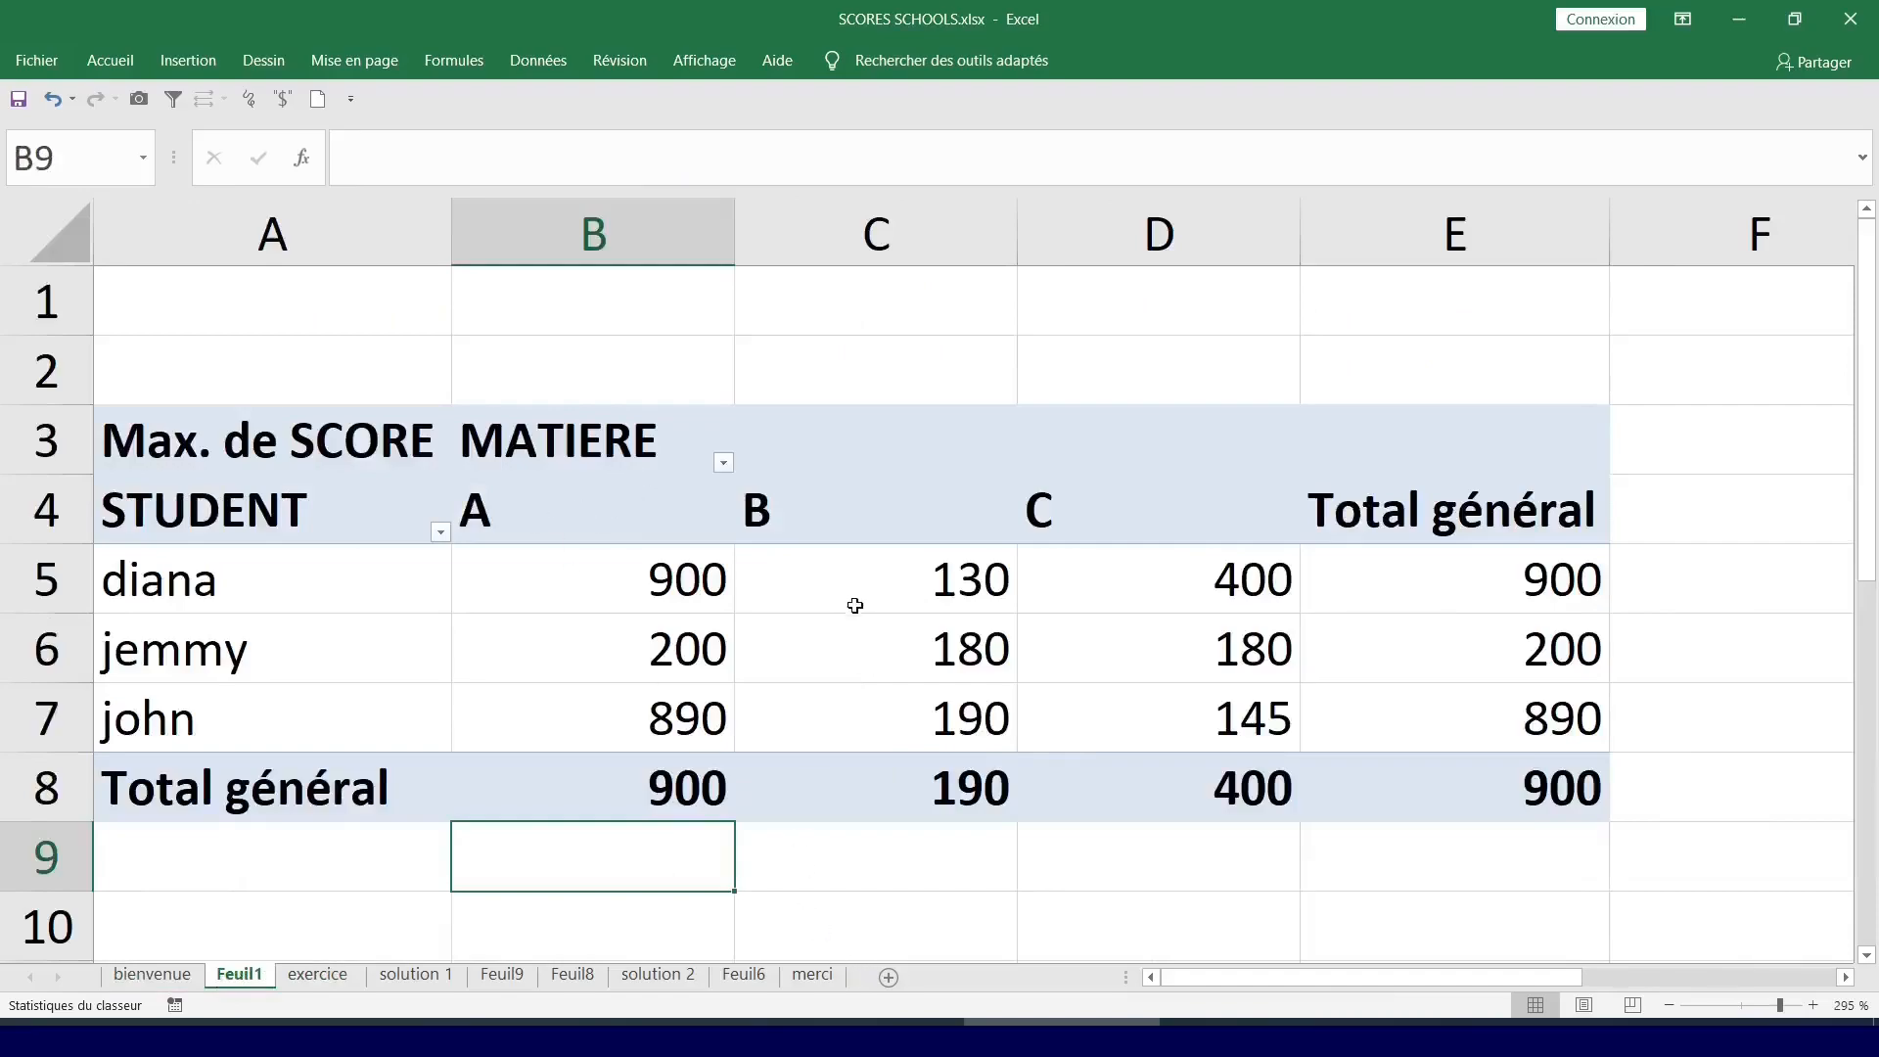
Hide the field list, extract the grand total's underlying records to a new sheet, and inspect their grouping by student.
click(1522, 780)
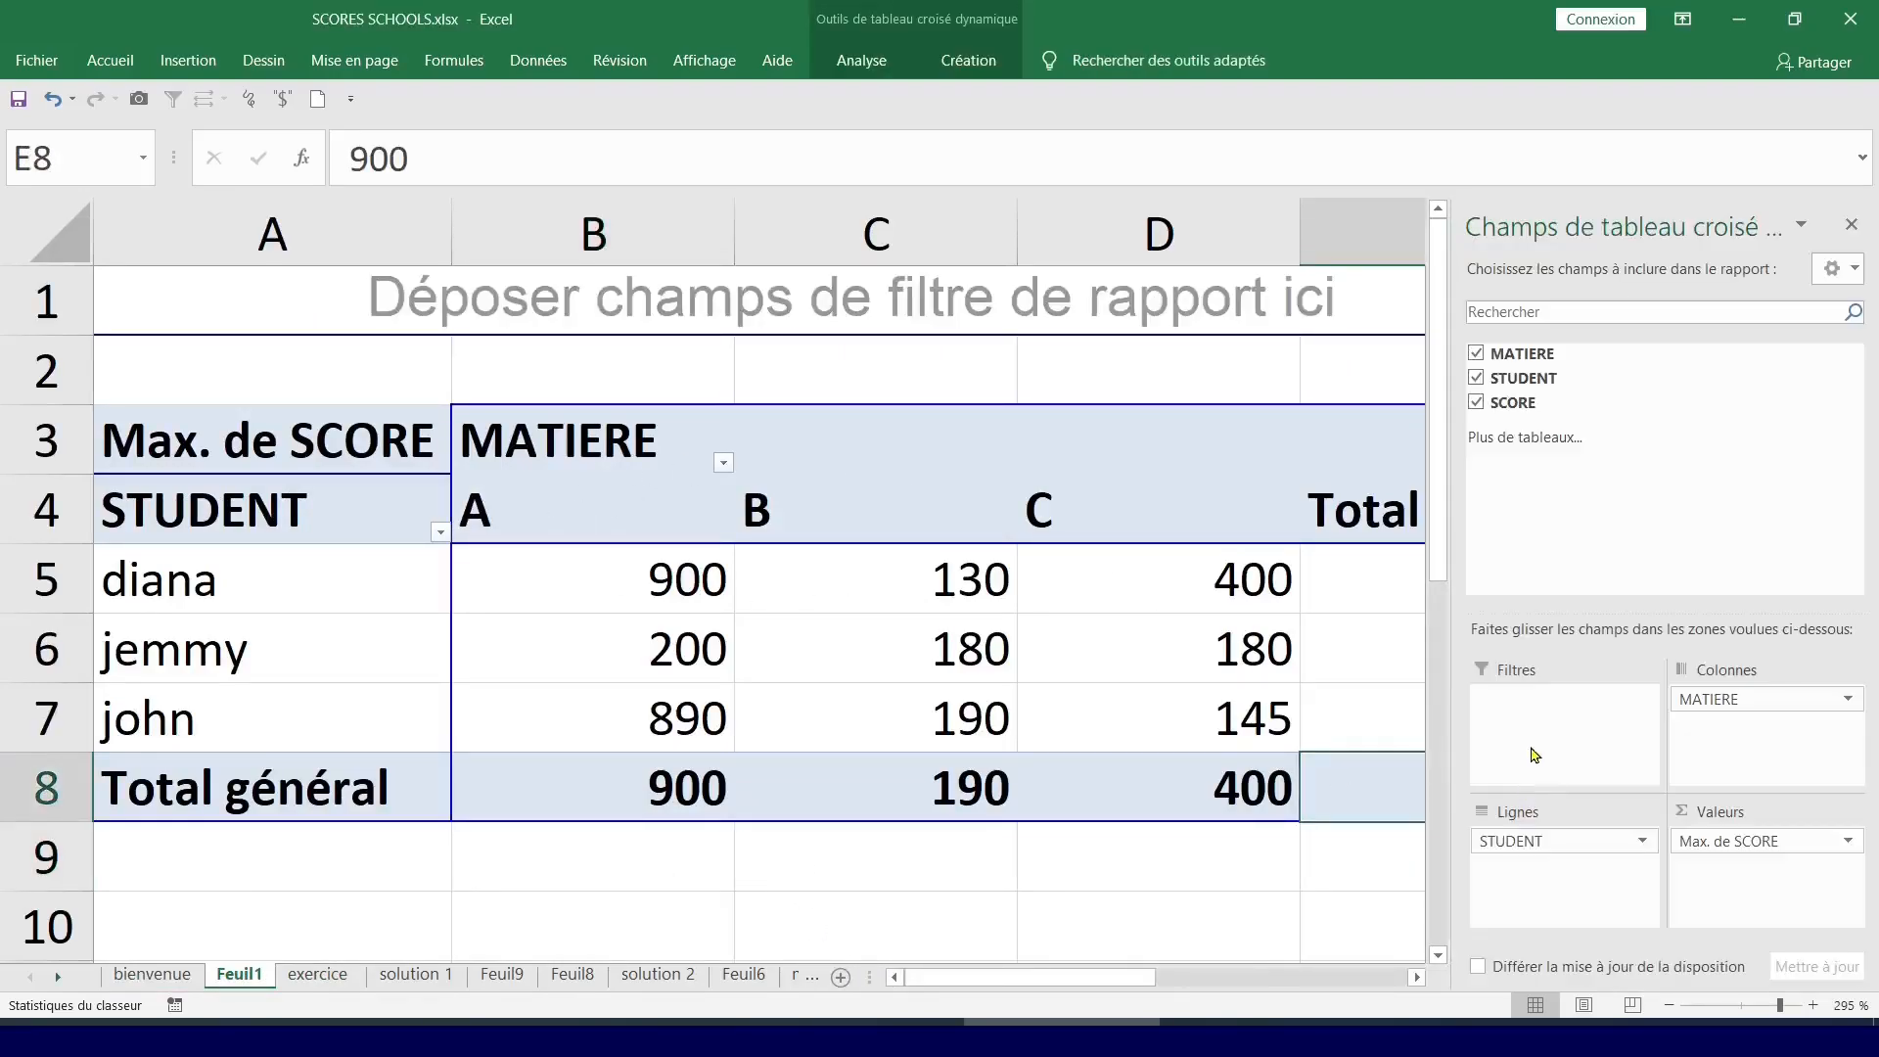
click(1851, 225)
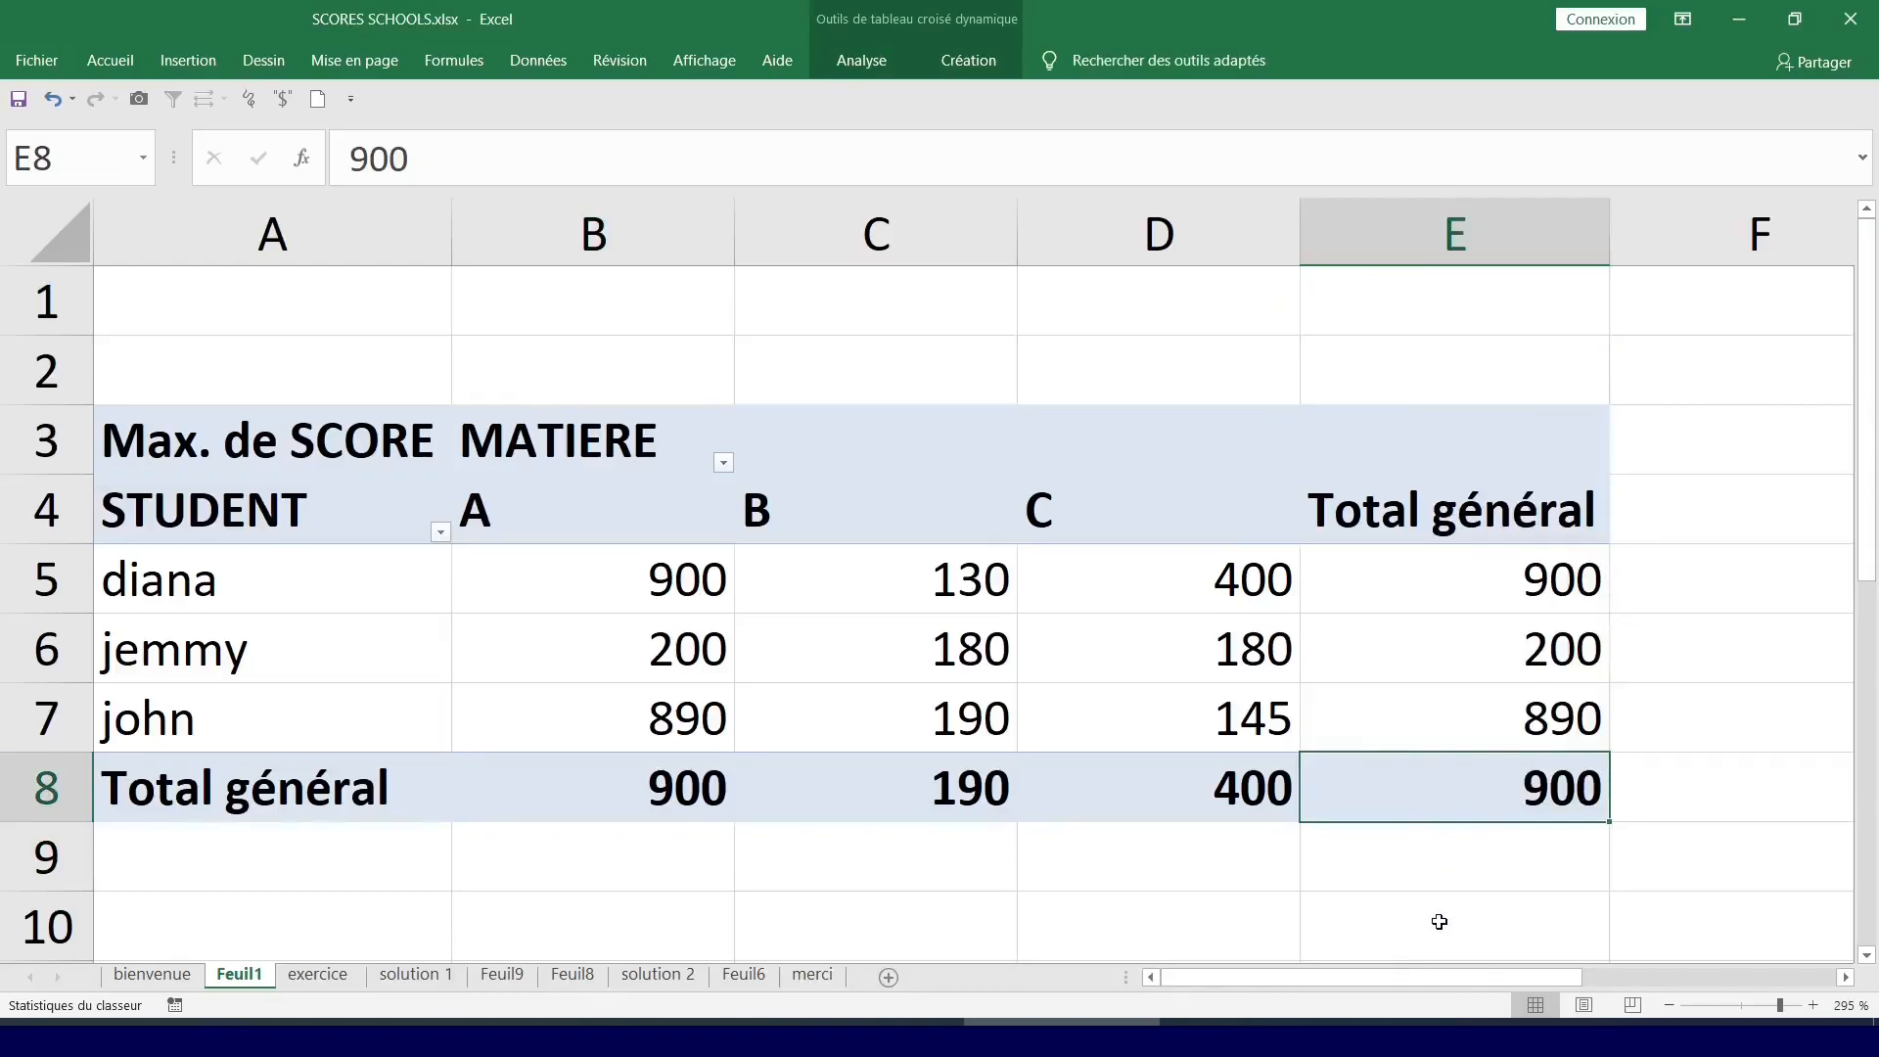
double_click(1351, 791)
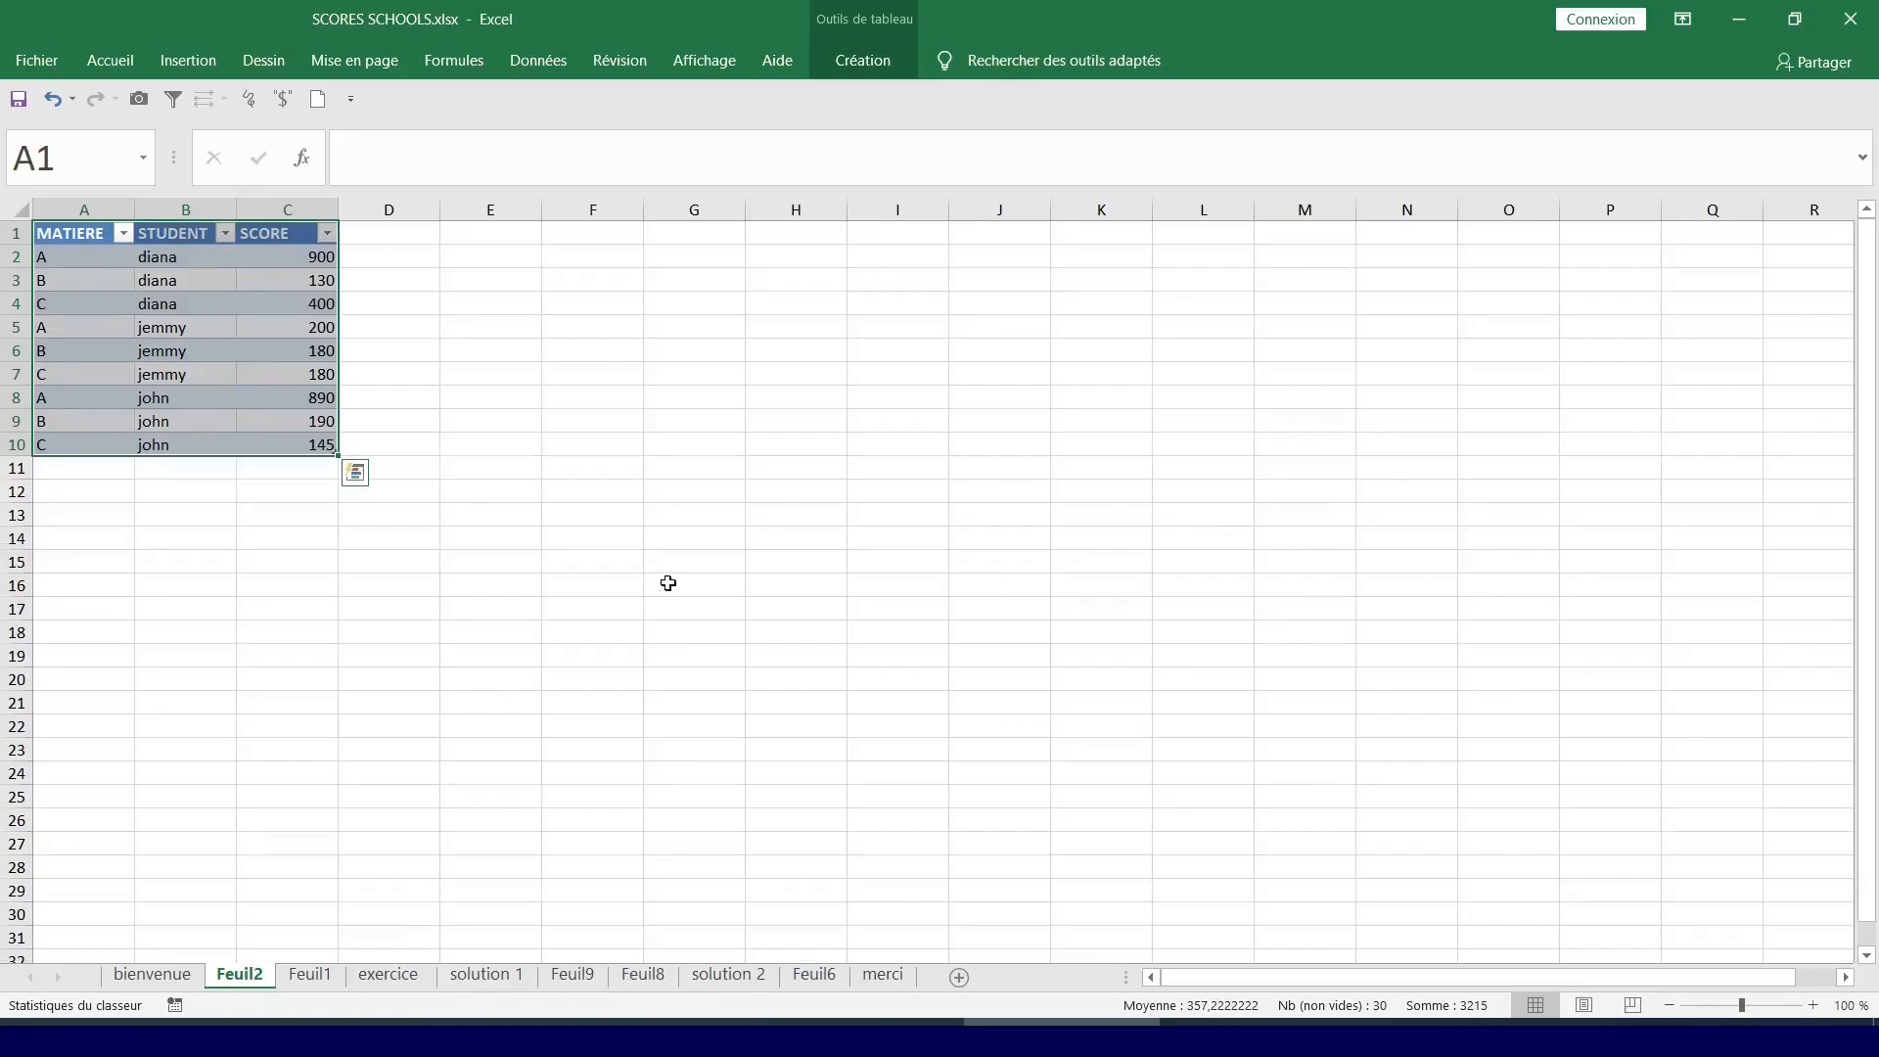
ctrl+scroll(669, 584, up, 8)
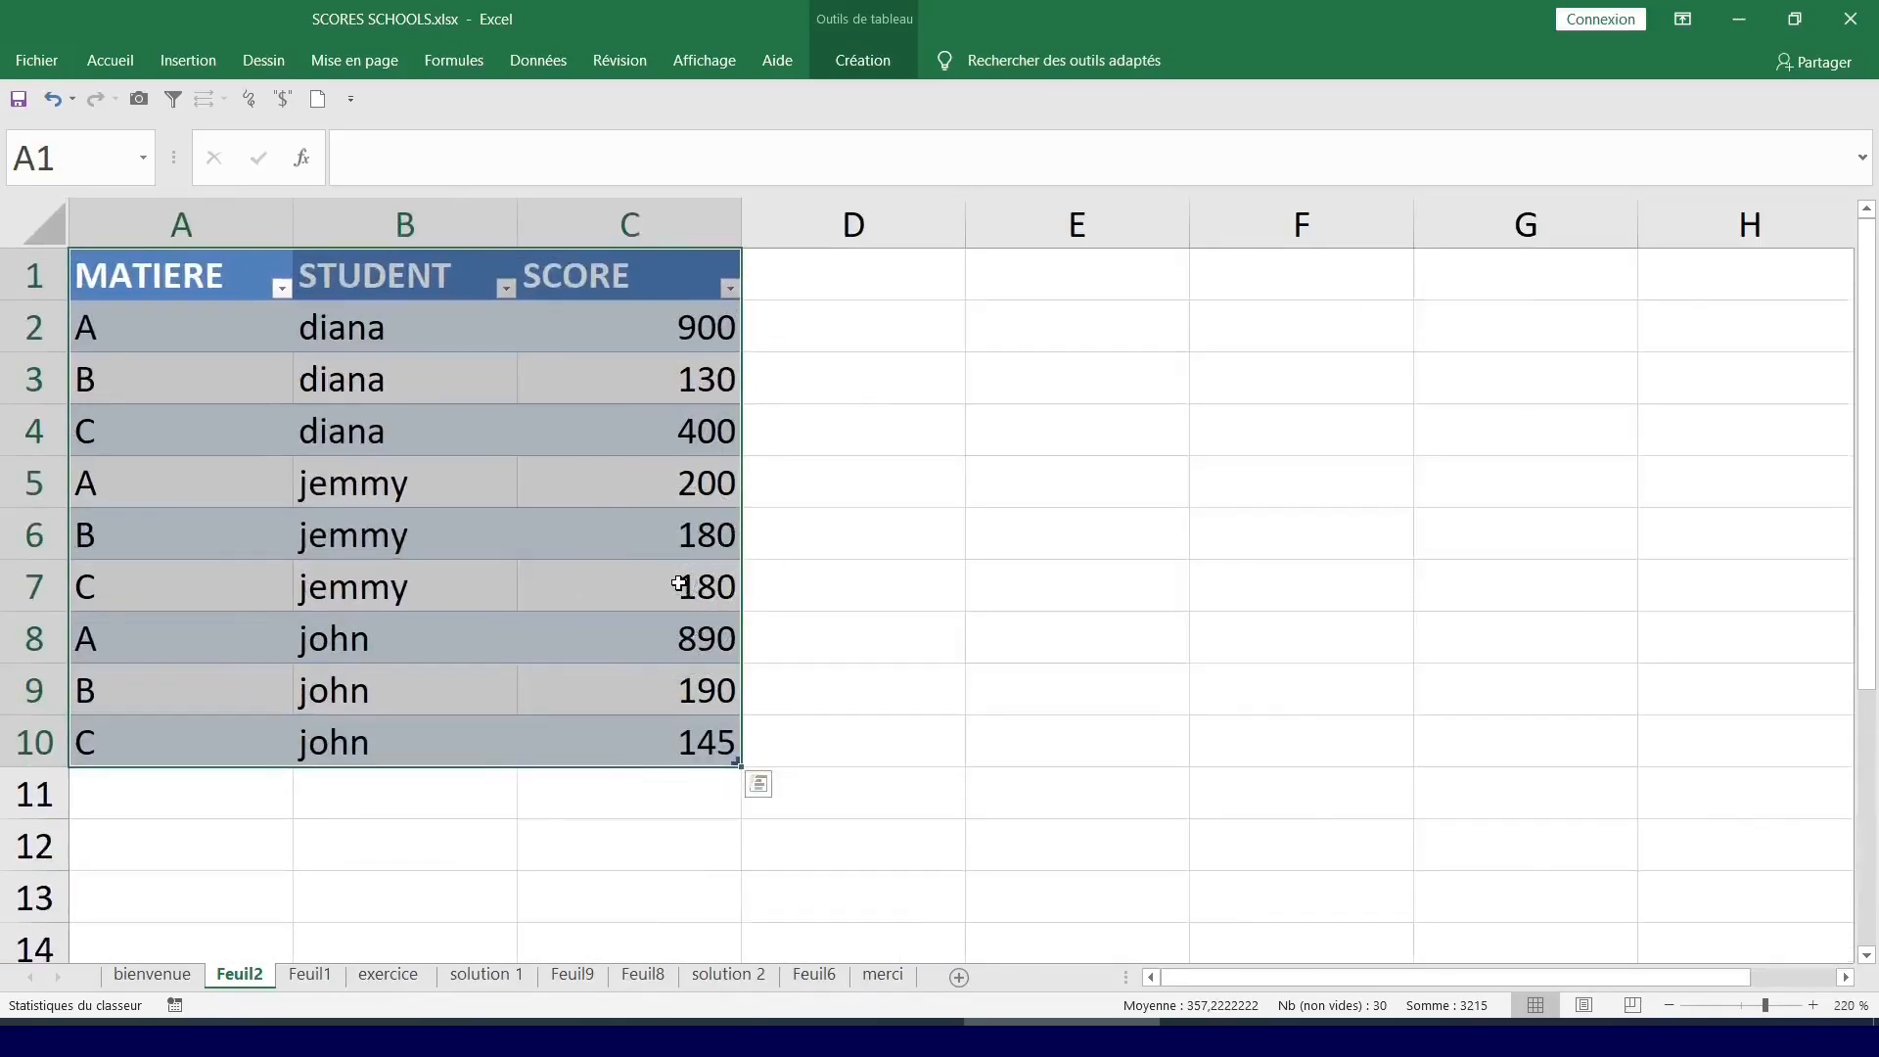
click(386, 332)
drag(382, 332, 382, 428)
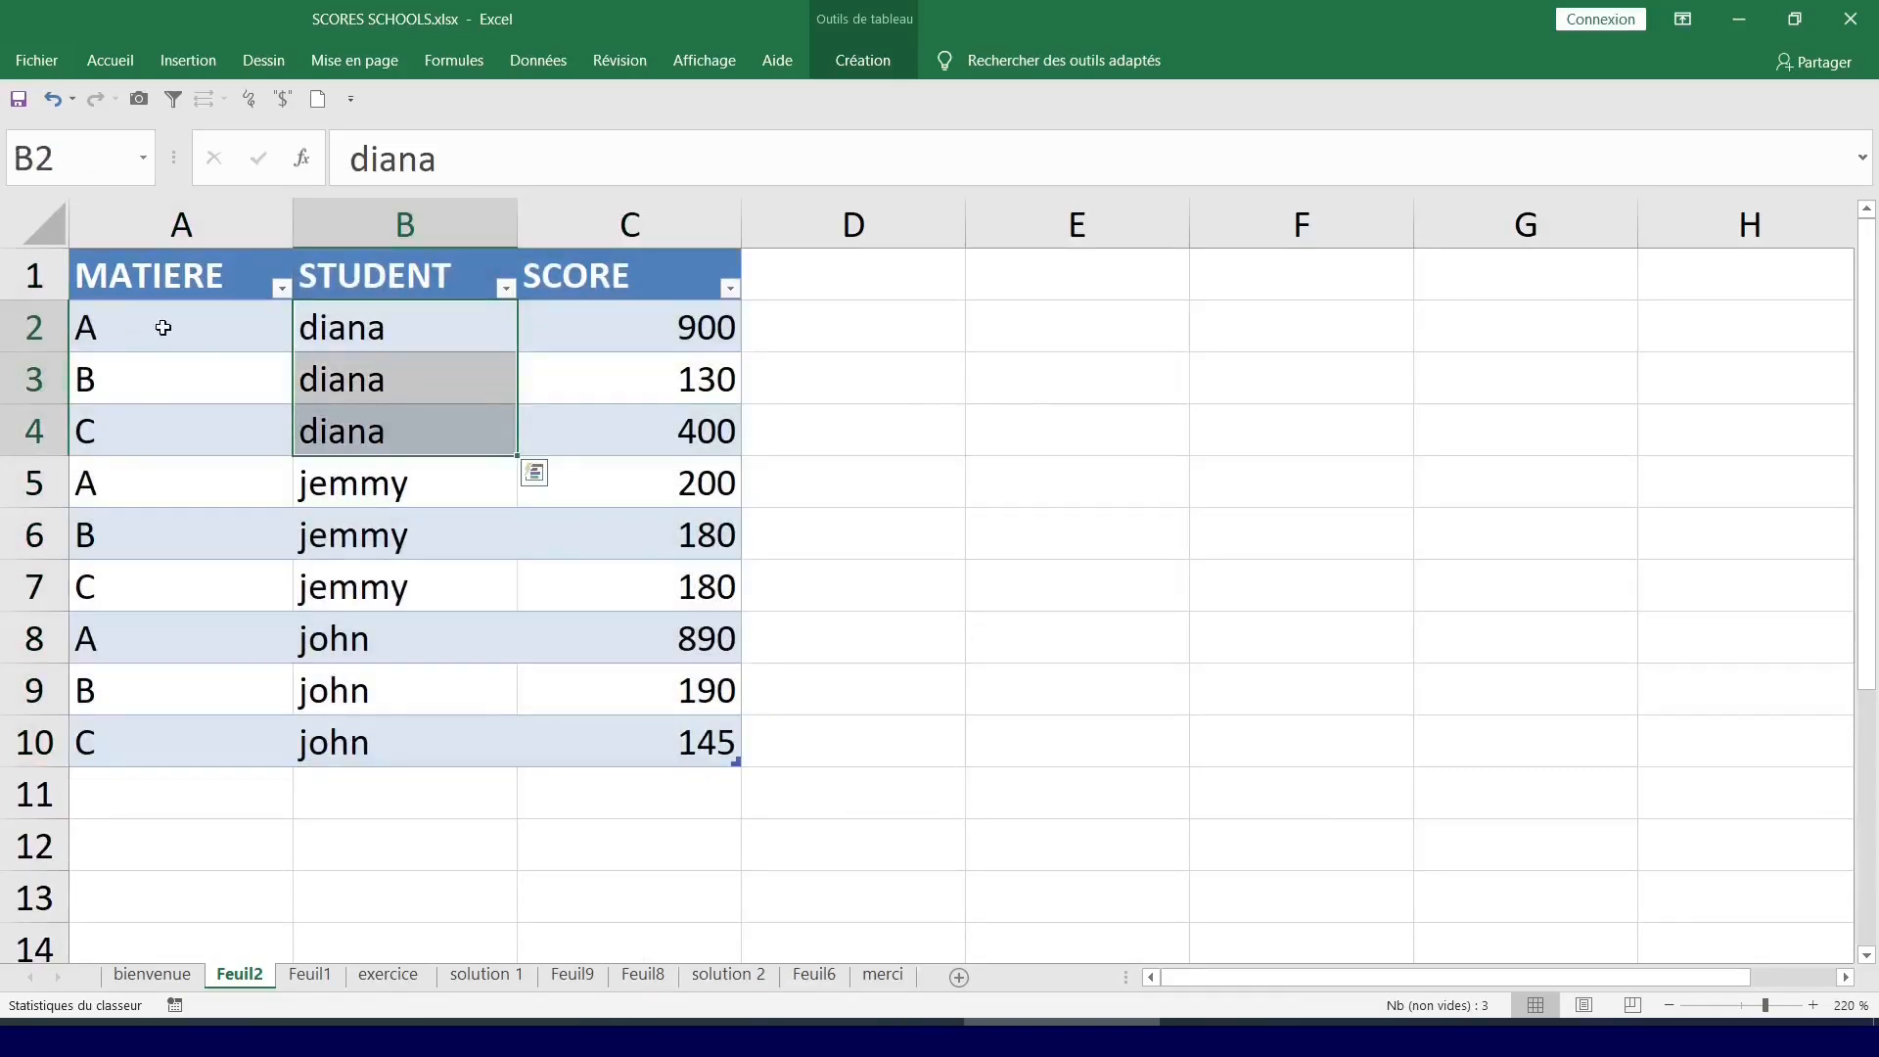
drag(417, 498, 430, 734)
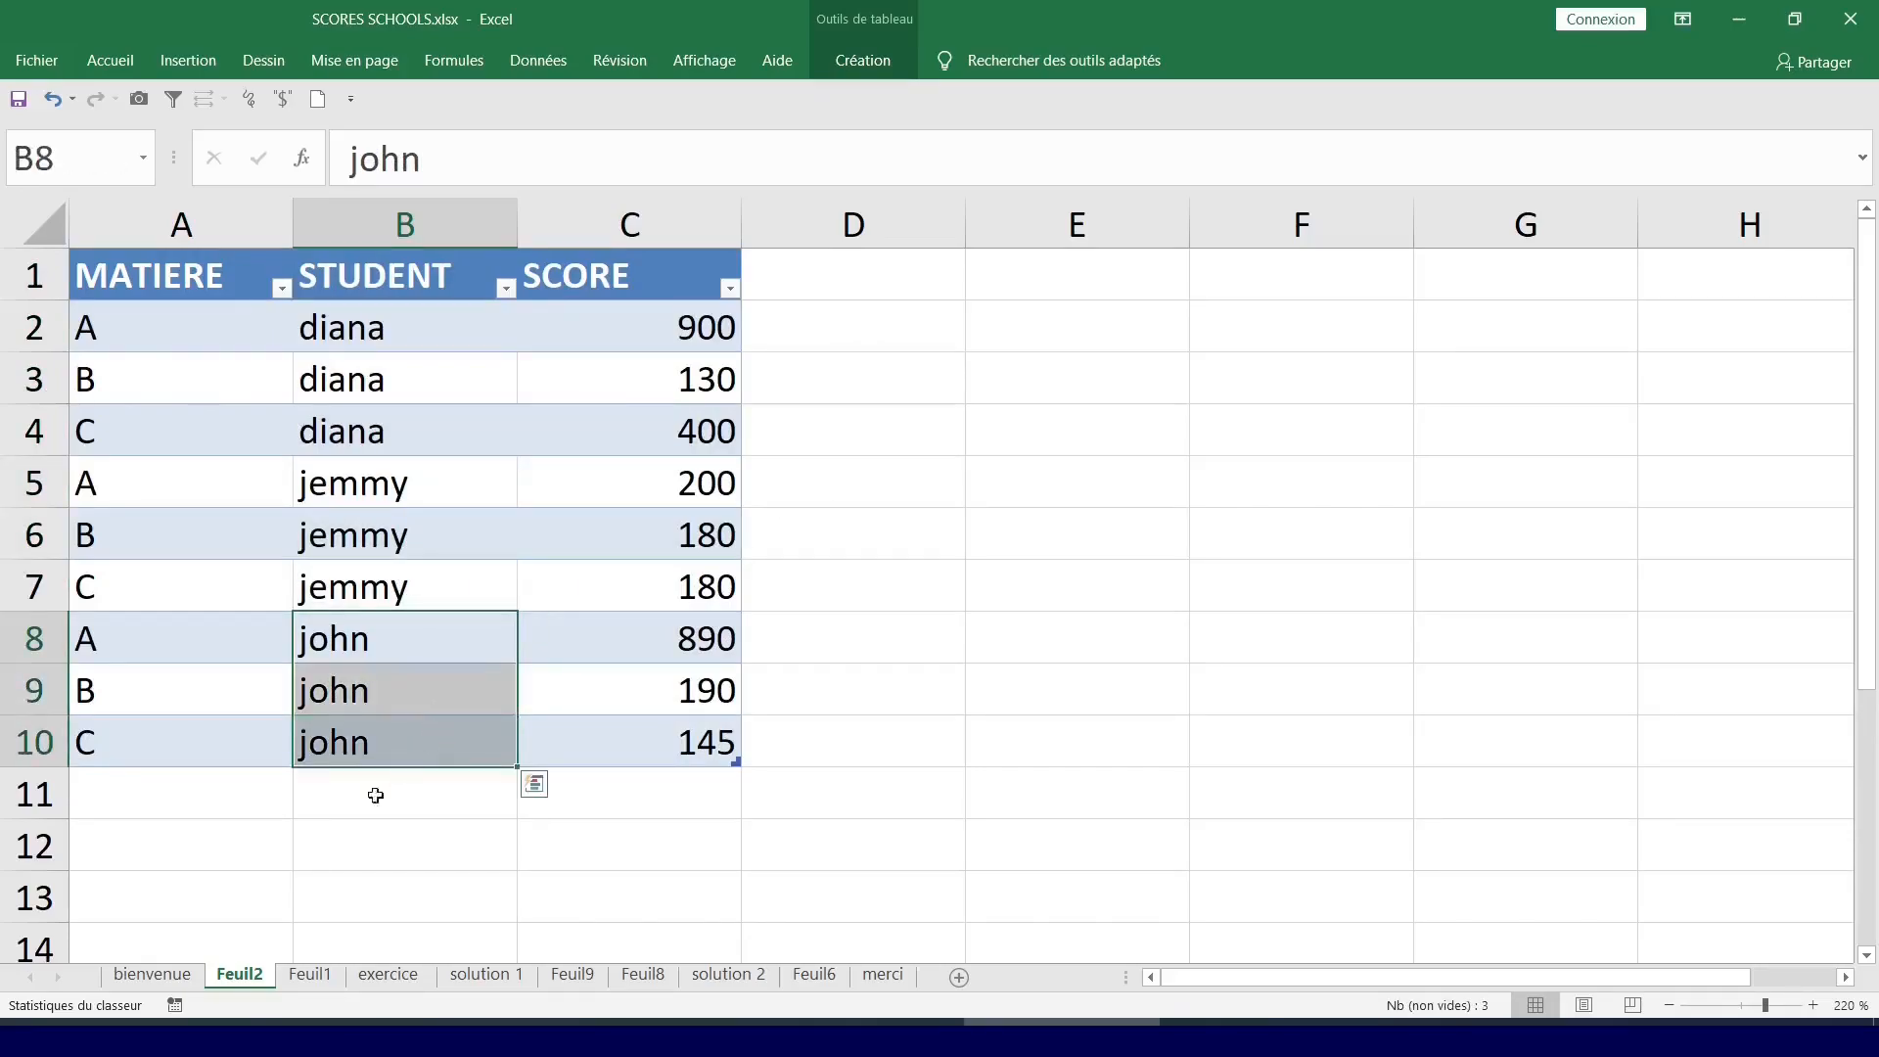
On Feuil1, rearrange the pivot table so MATIERE is in the rows and STUDENT is in the columns.
click(154, 976)
click(313, 976)
click(556, 694)
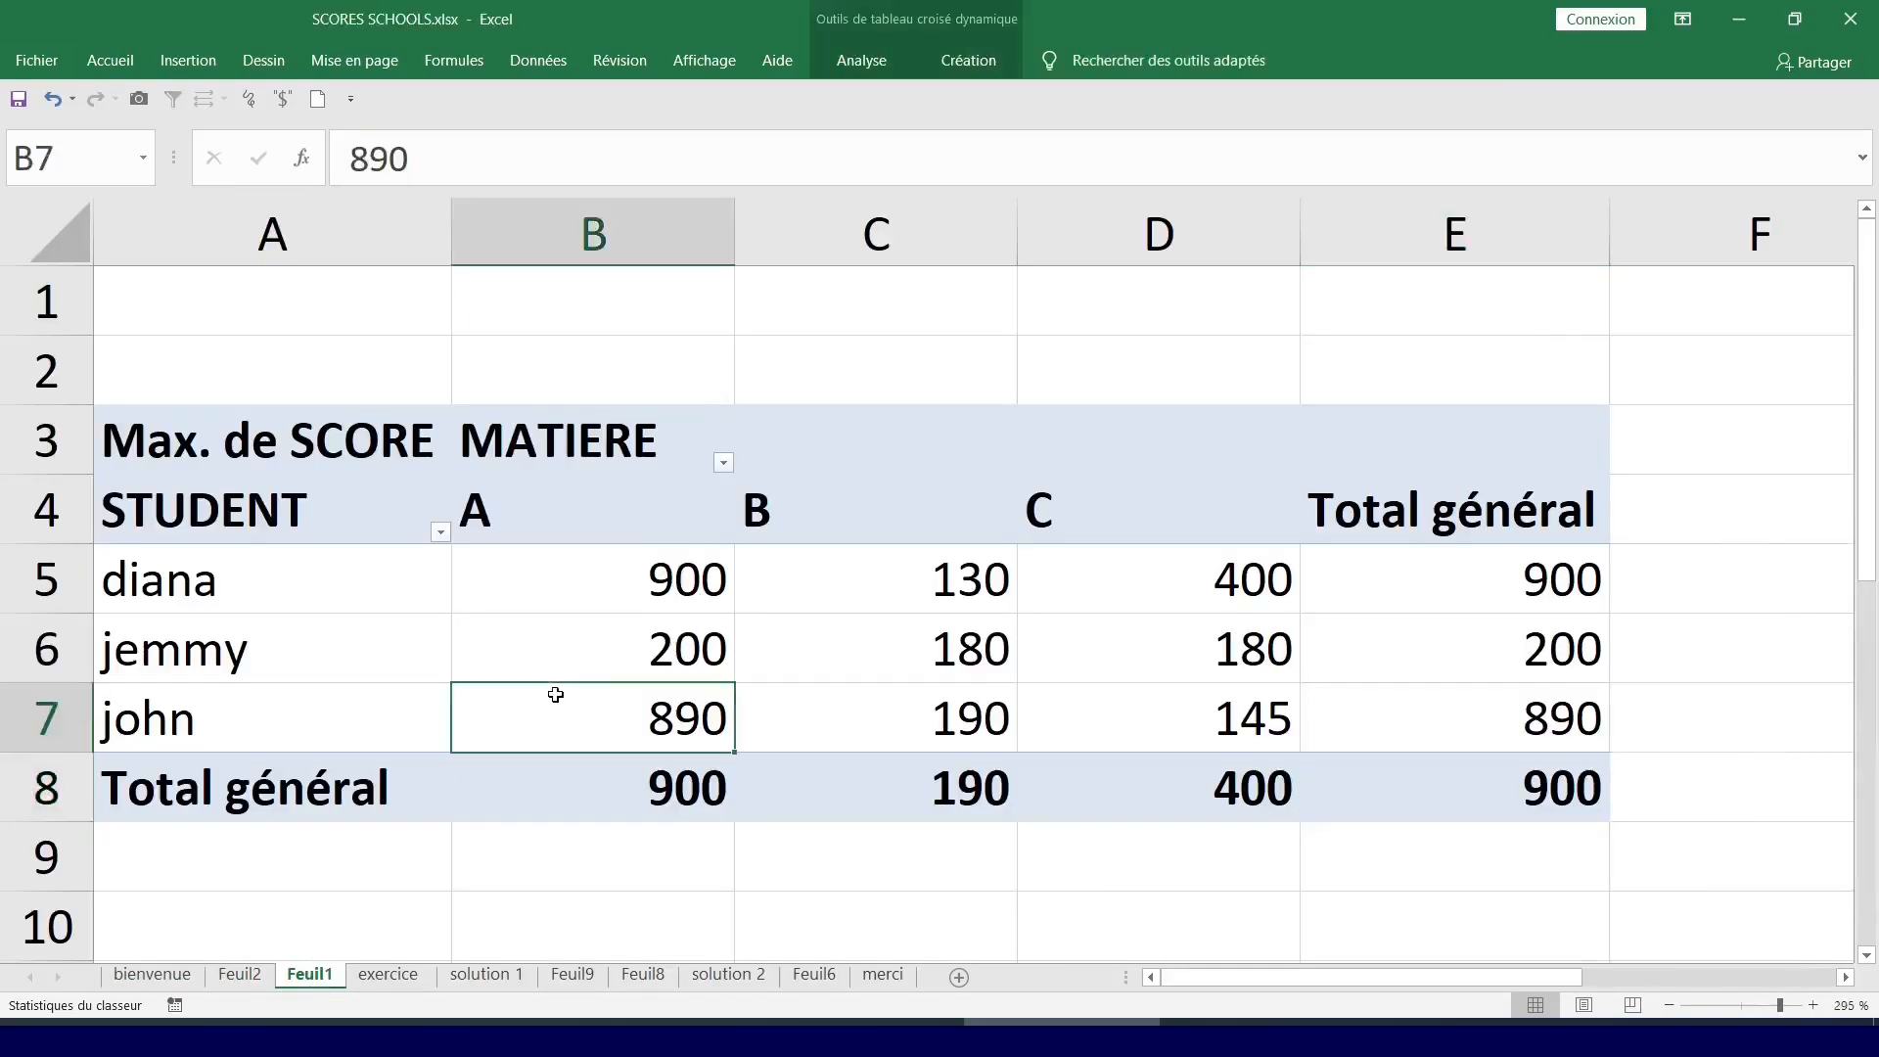
click(1153, 573)
click(843, 538)
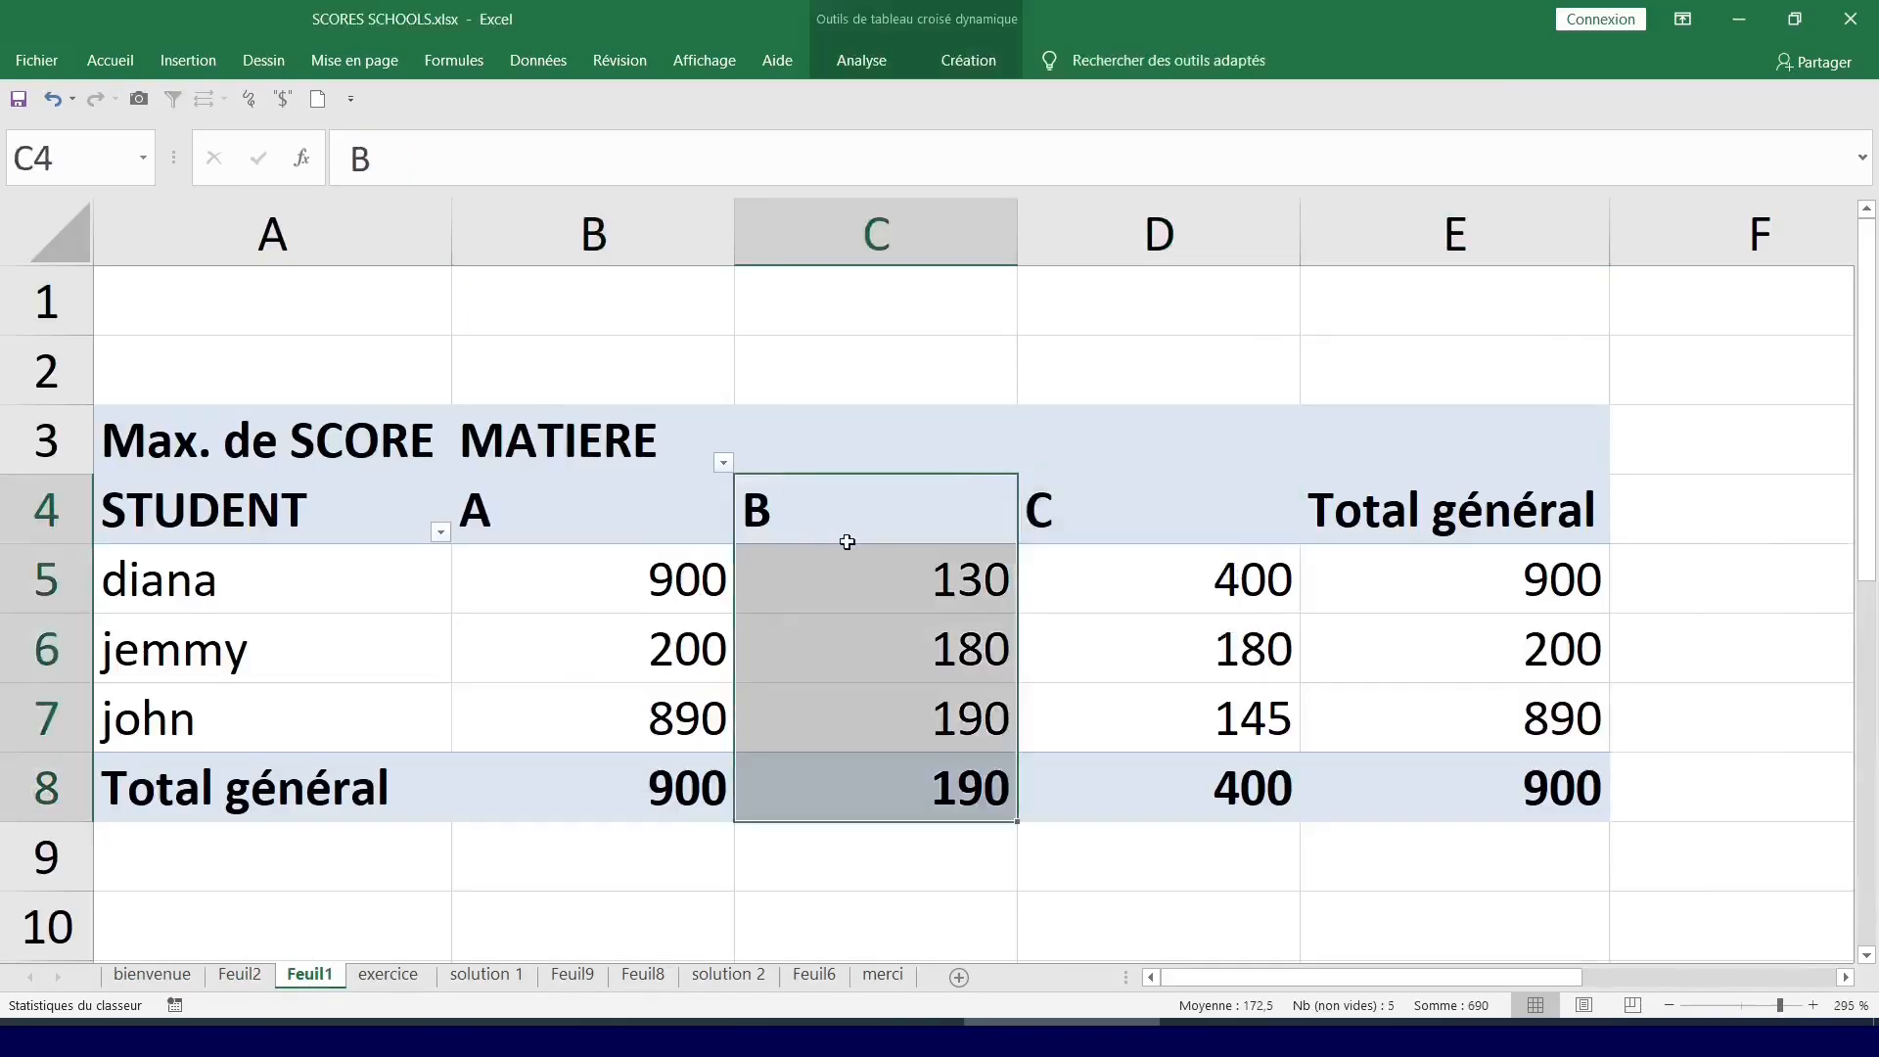
right_click(833, 521)
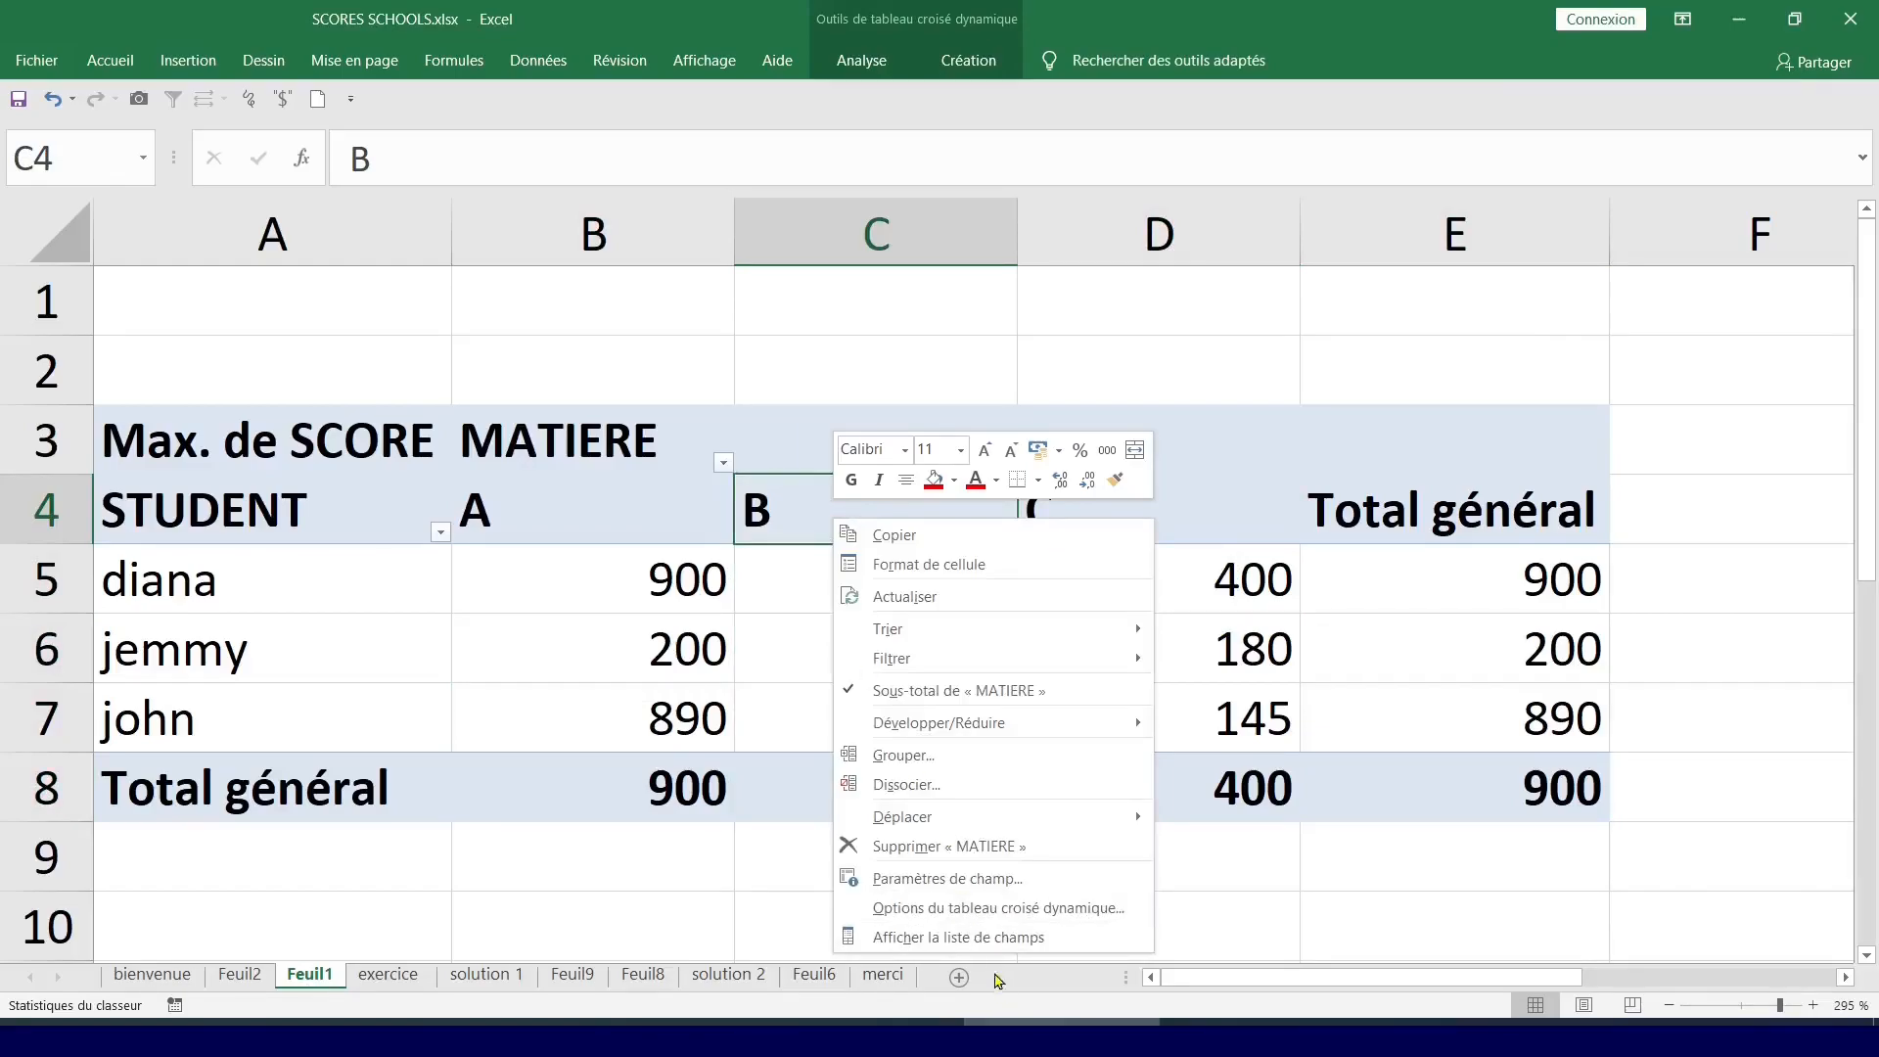
click(992, 940)
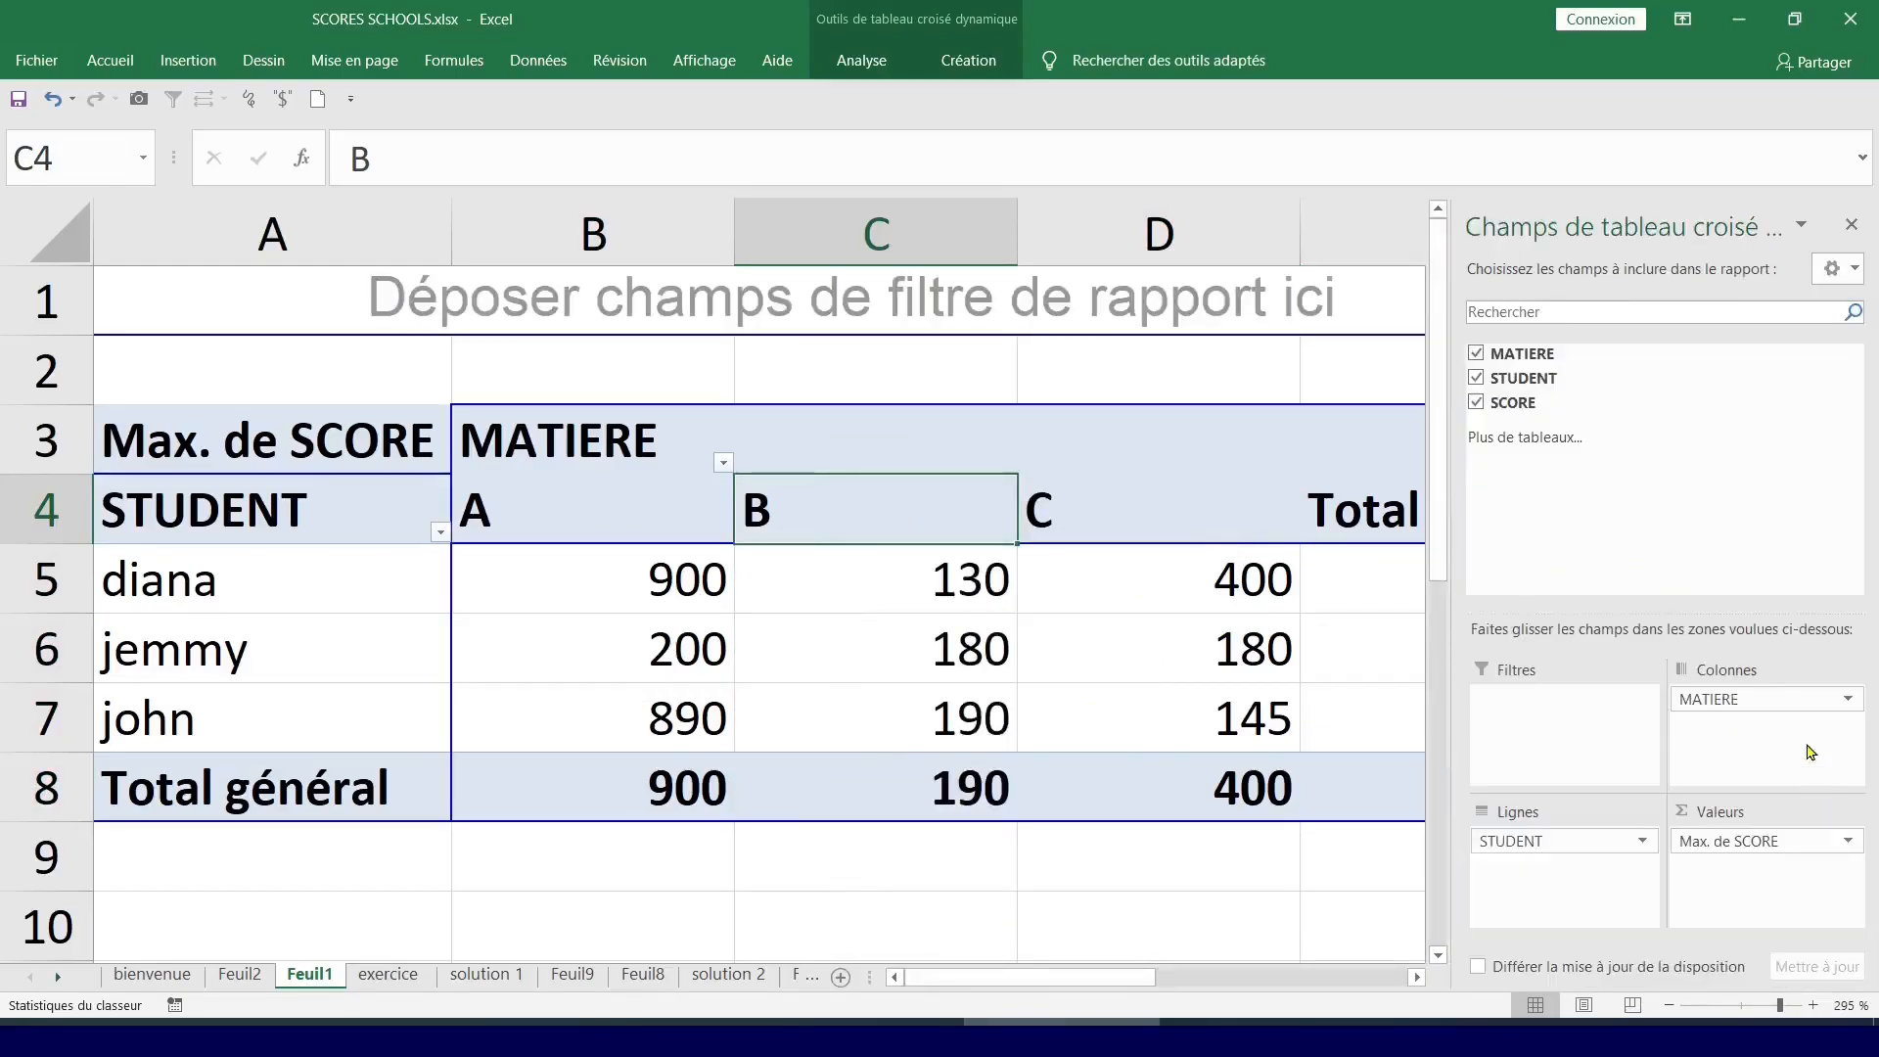
drag(1544, 897, 1720, 725)
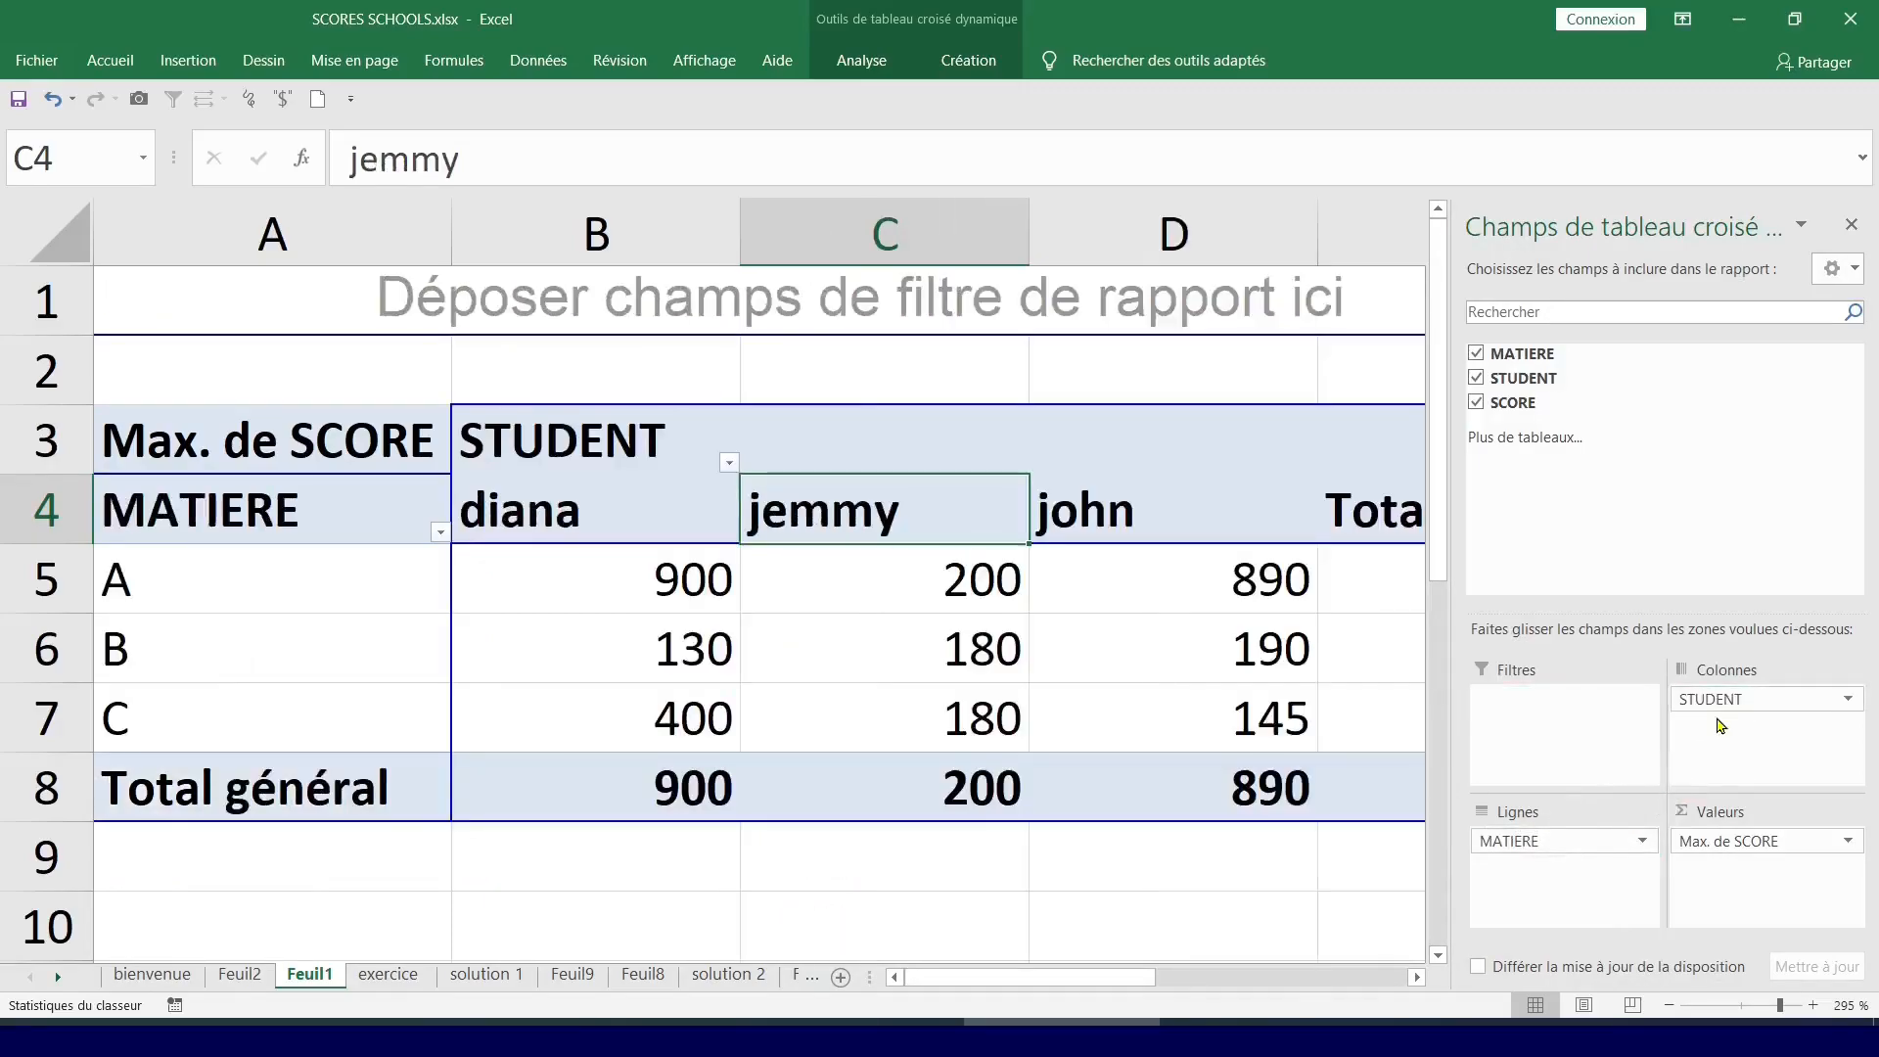
Hide the field list and extract the rearranged pivot table's grand total details to a new sheet, enlarged for reading.
click(537, 626)
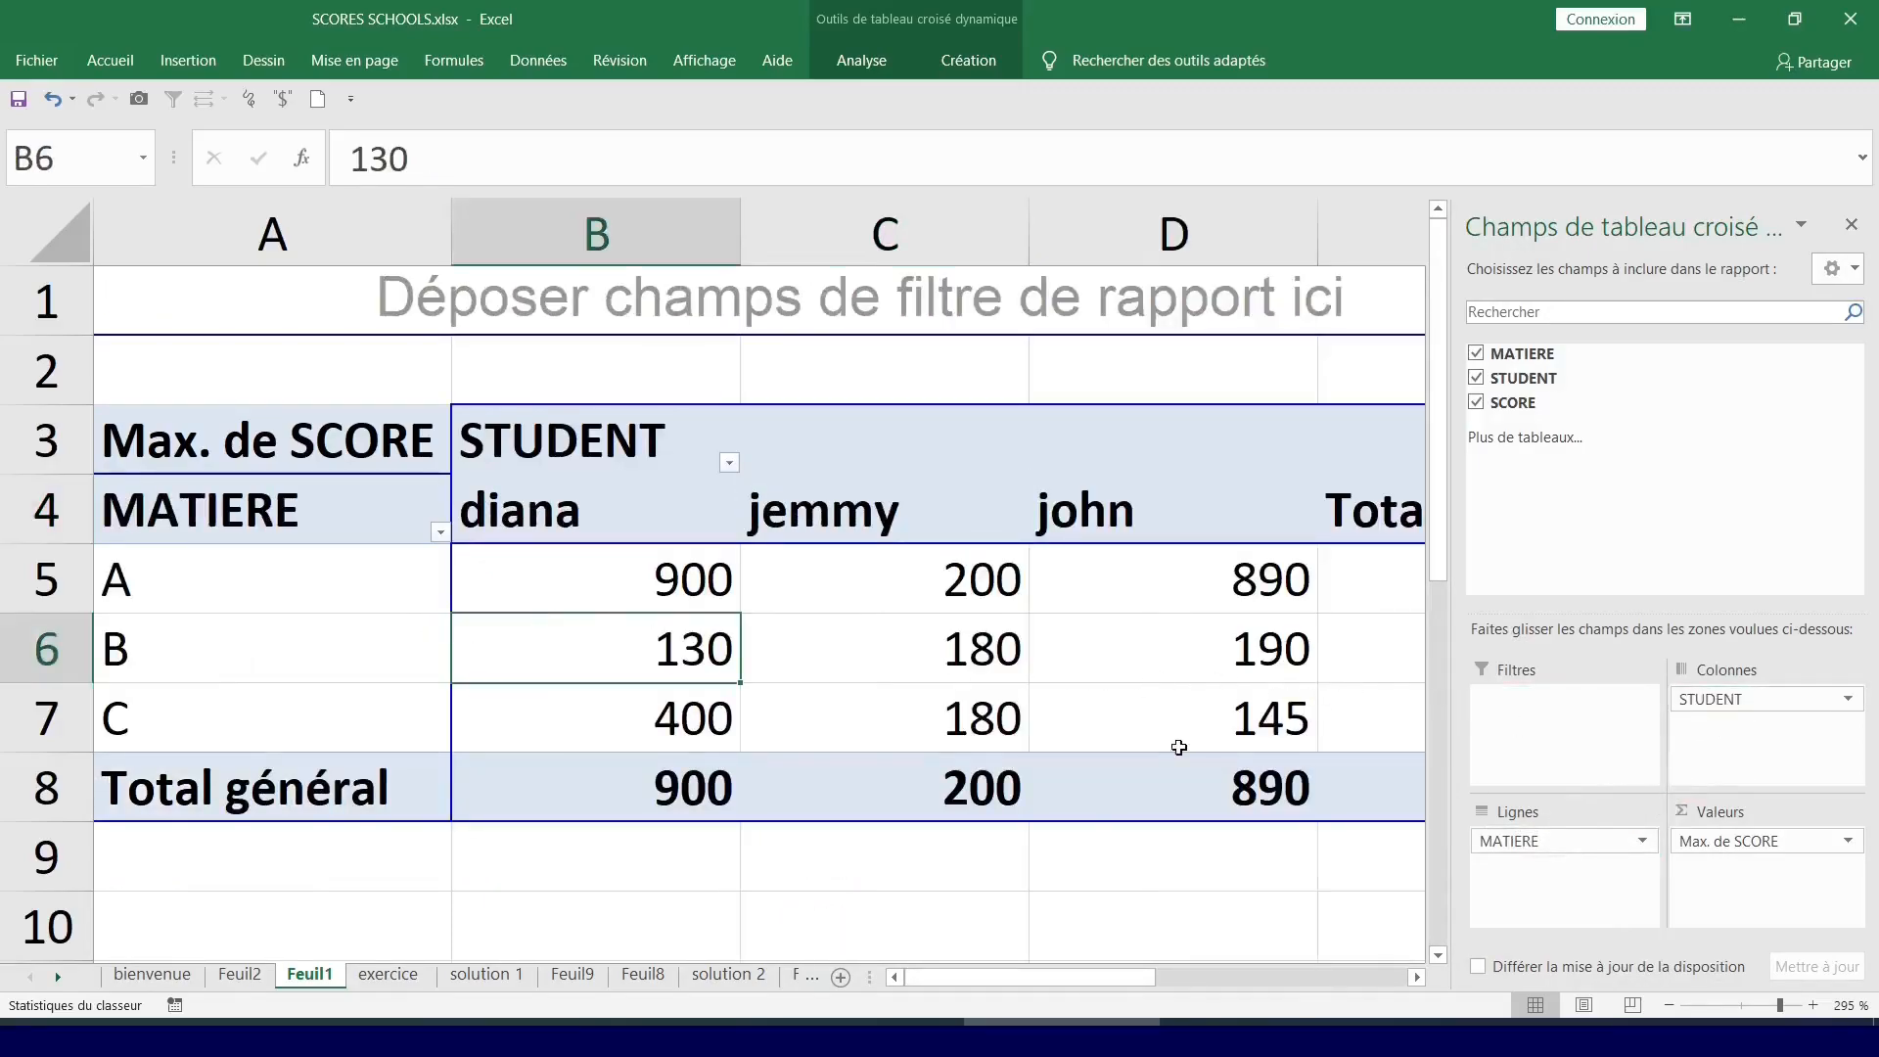
click(1003, 867)
click(1348, 519)
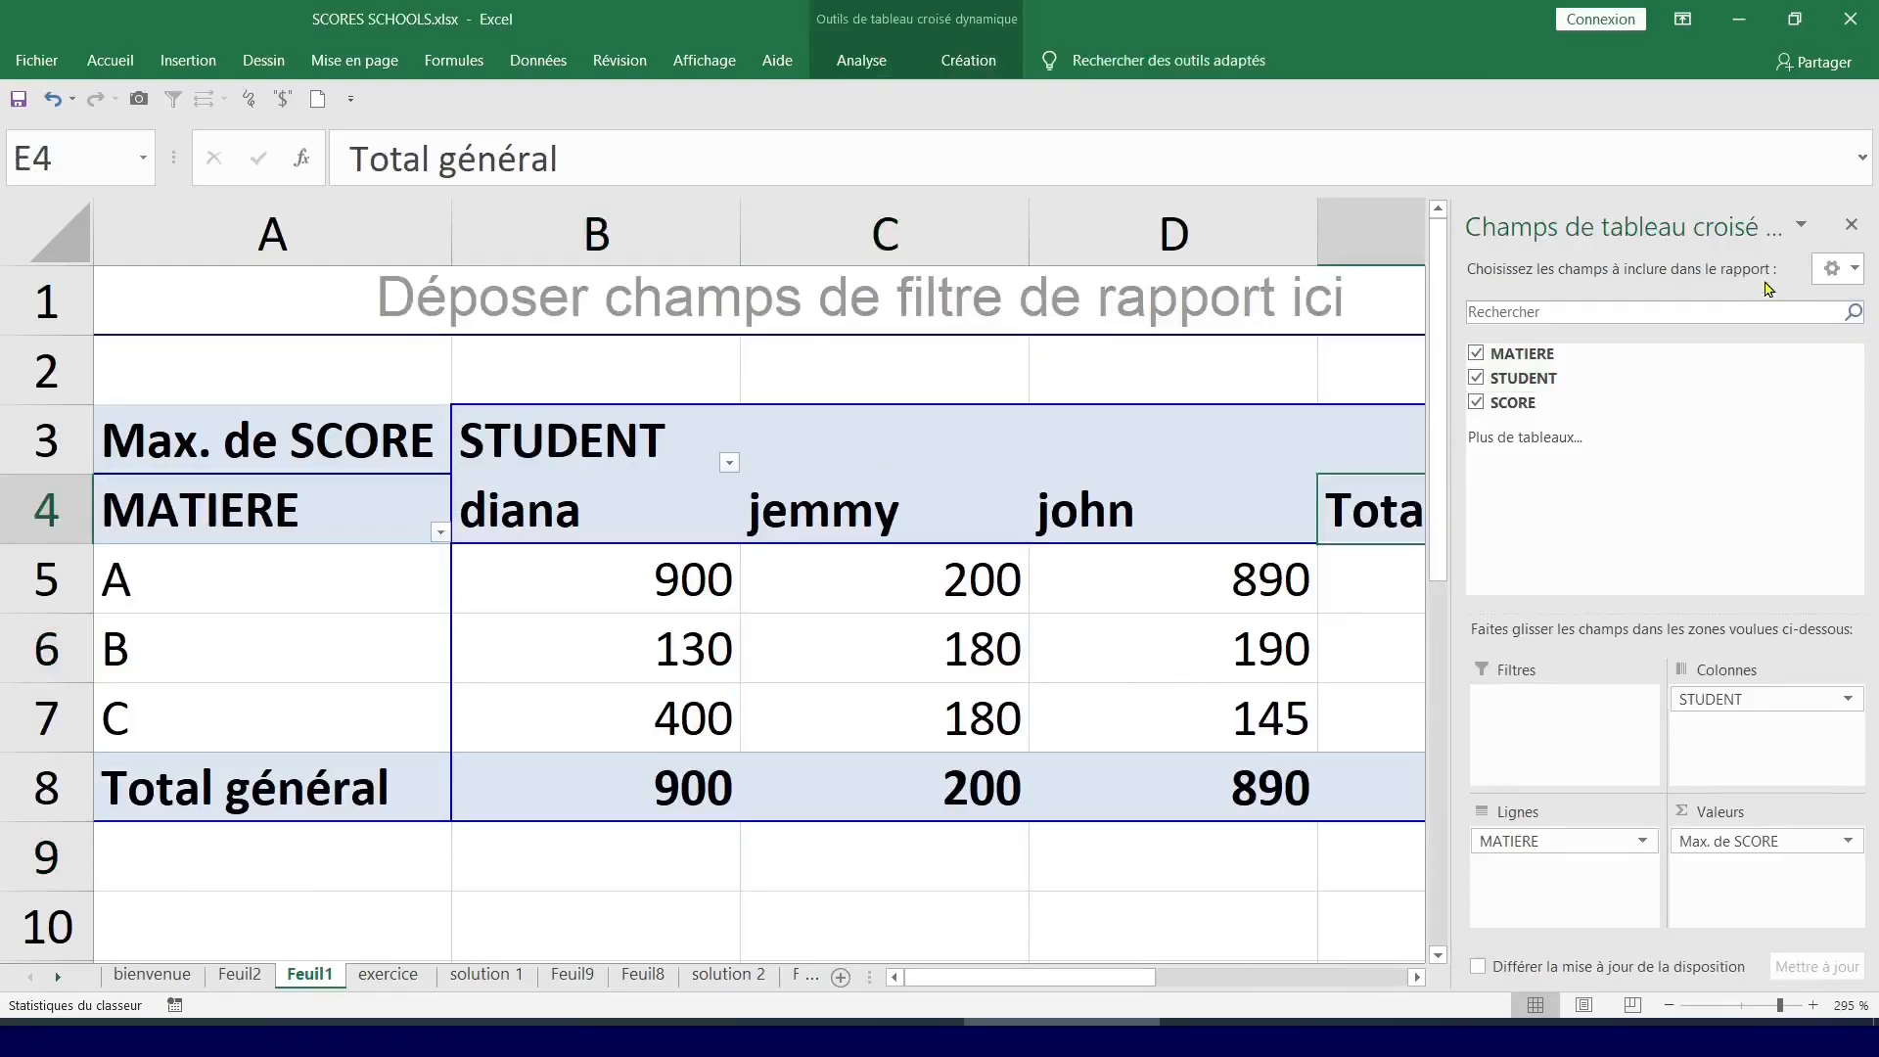
click(1851, 225)
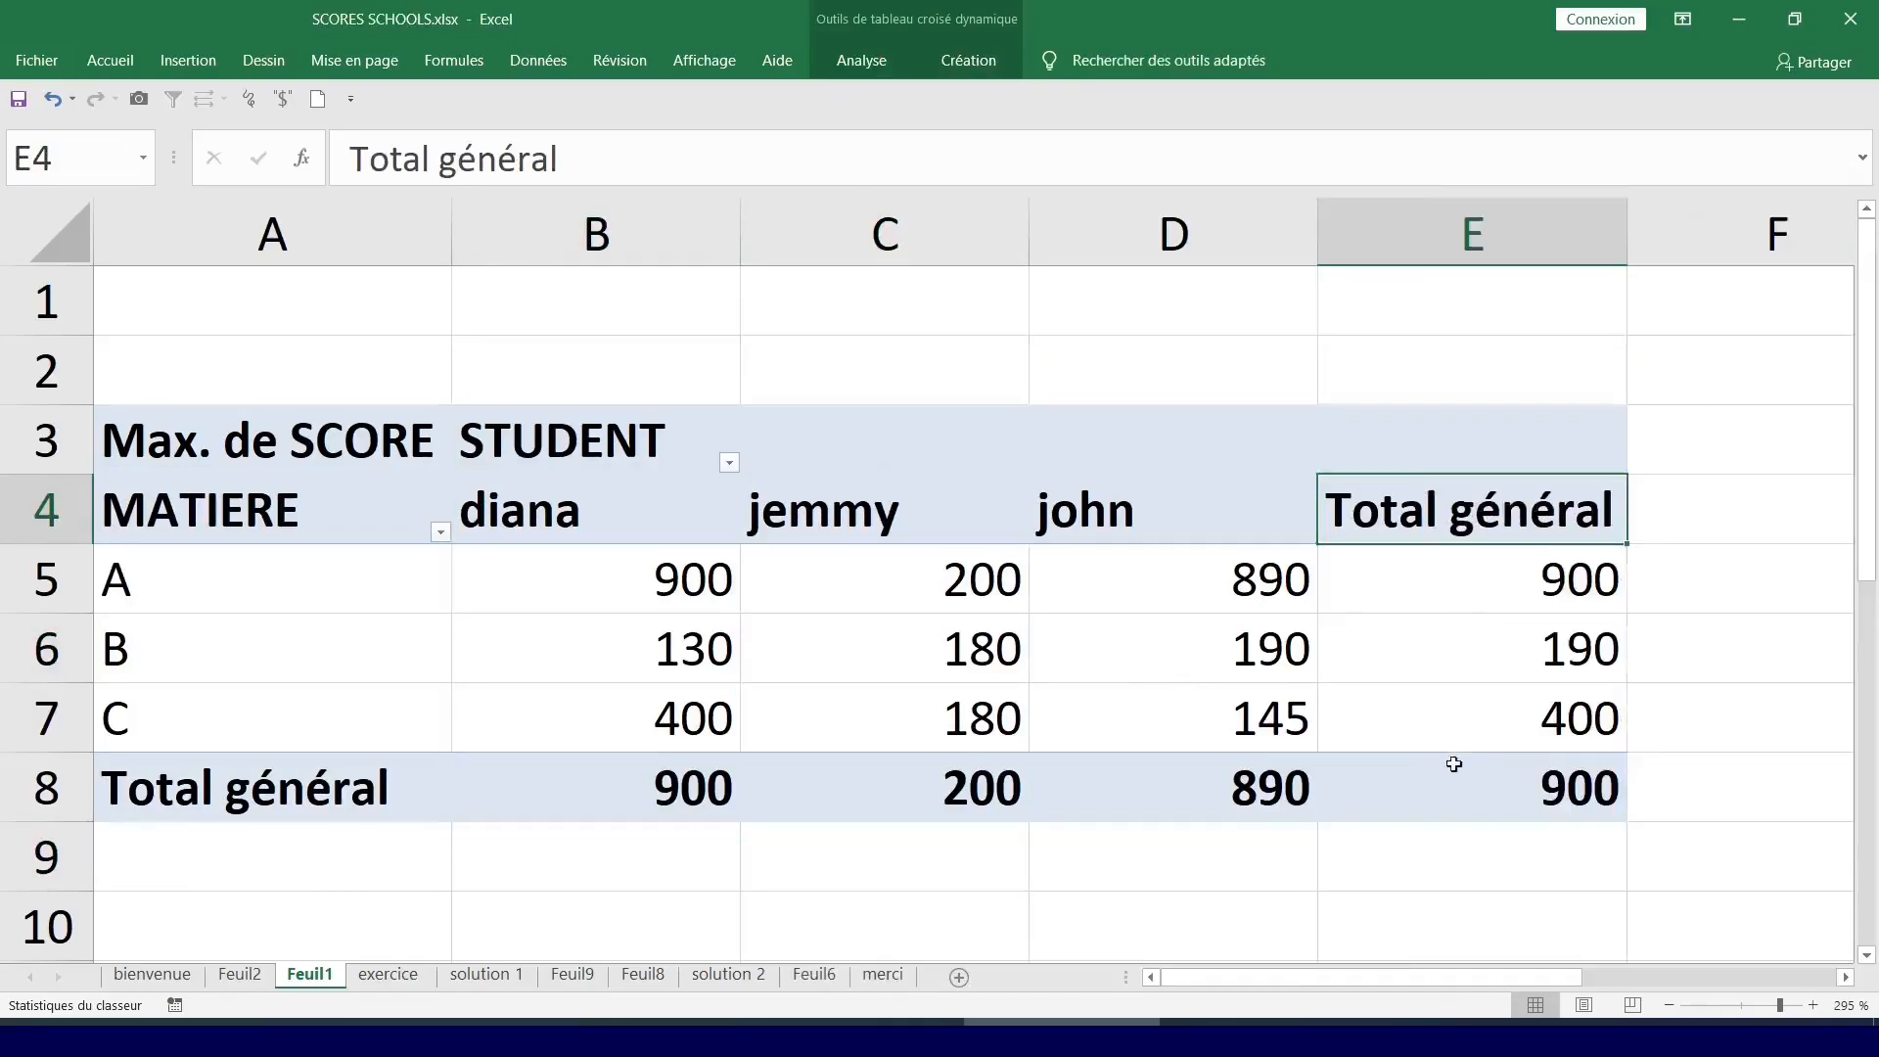
click(1488, 775)
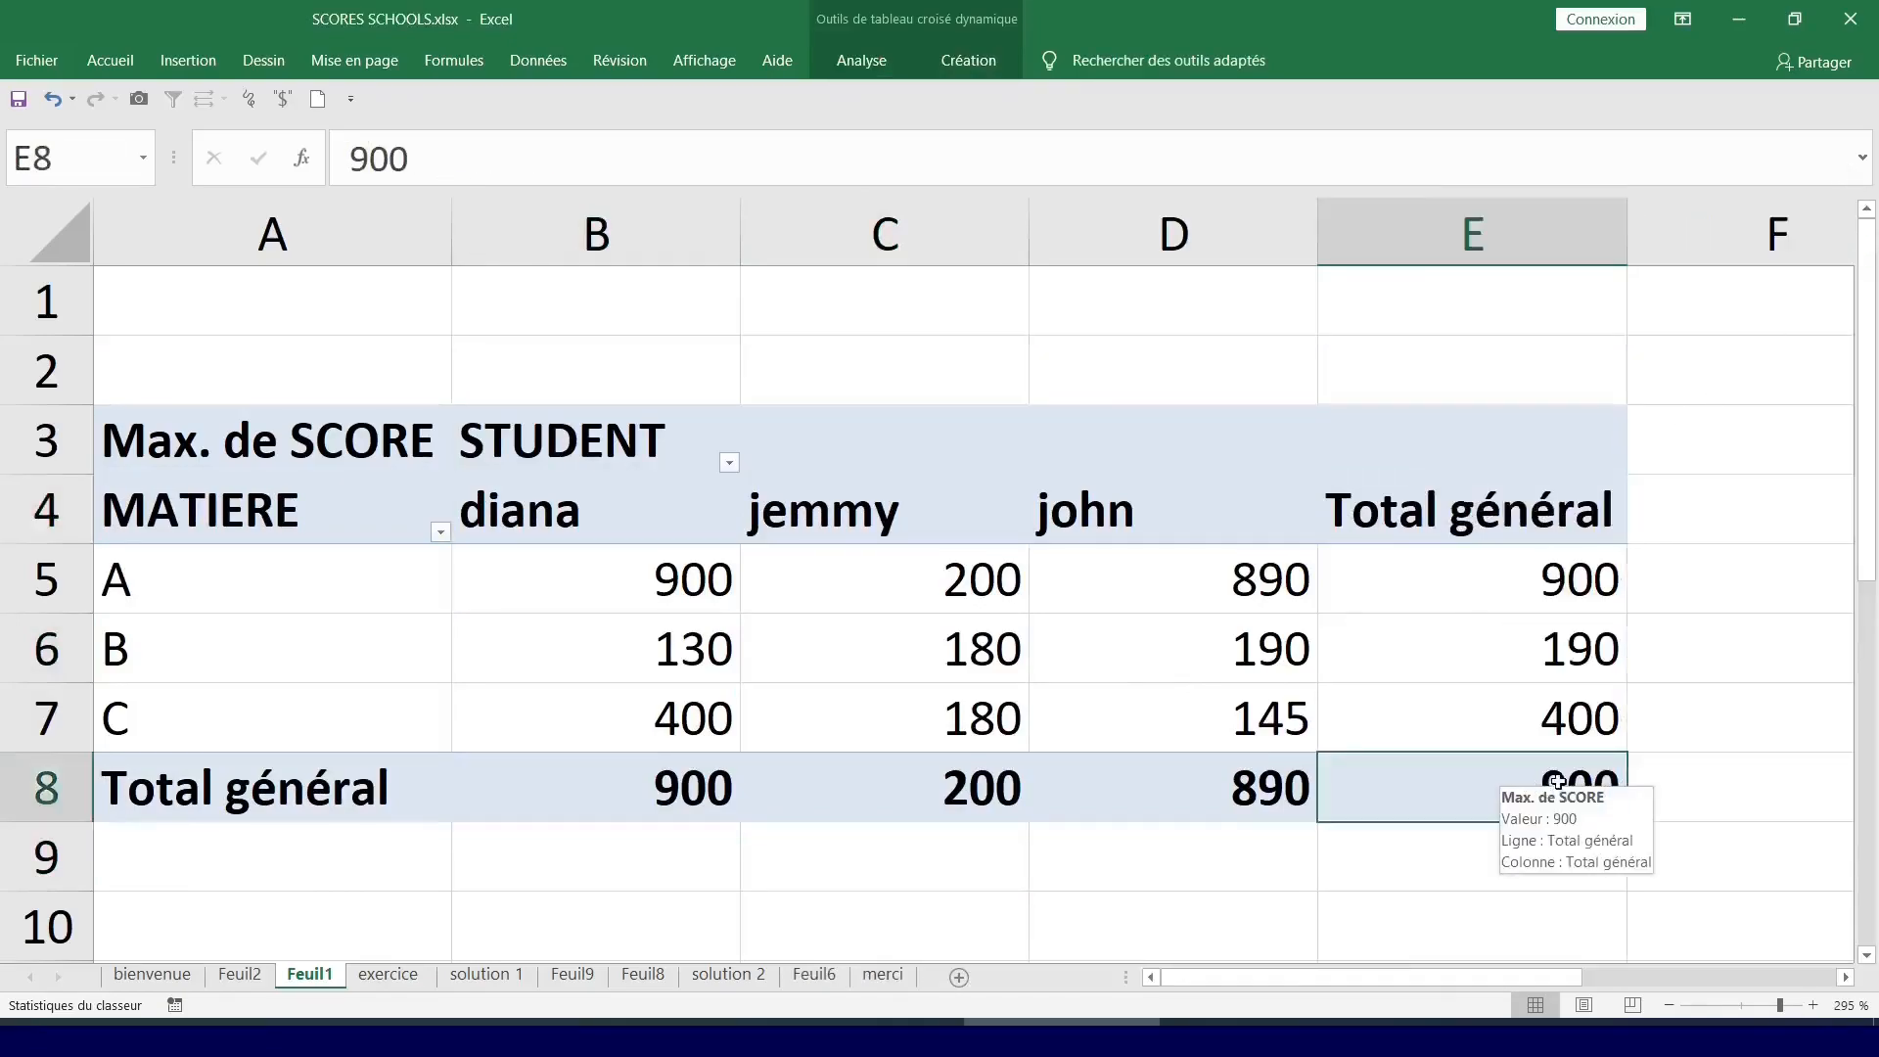
double_click(1468, 788)
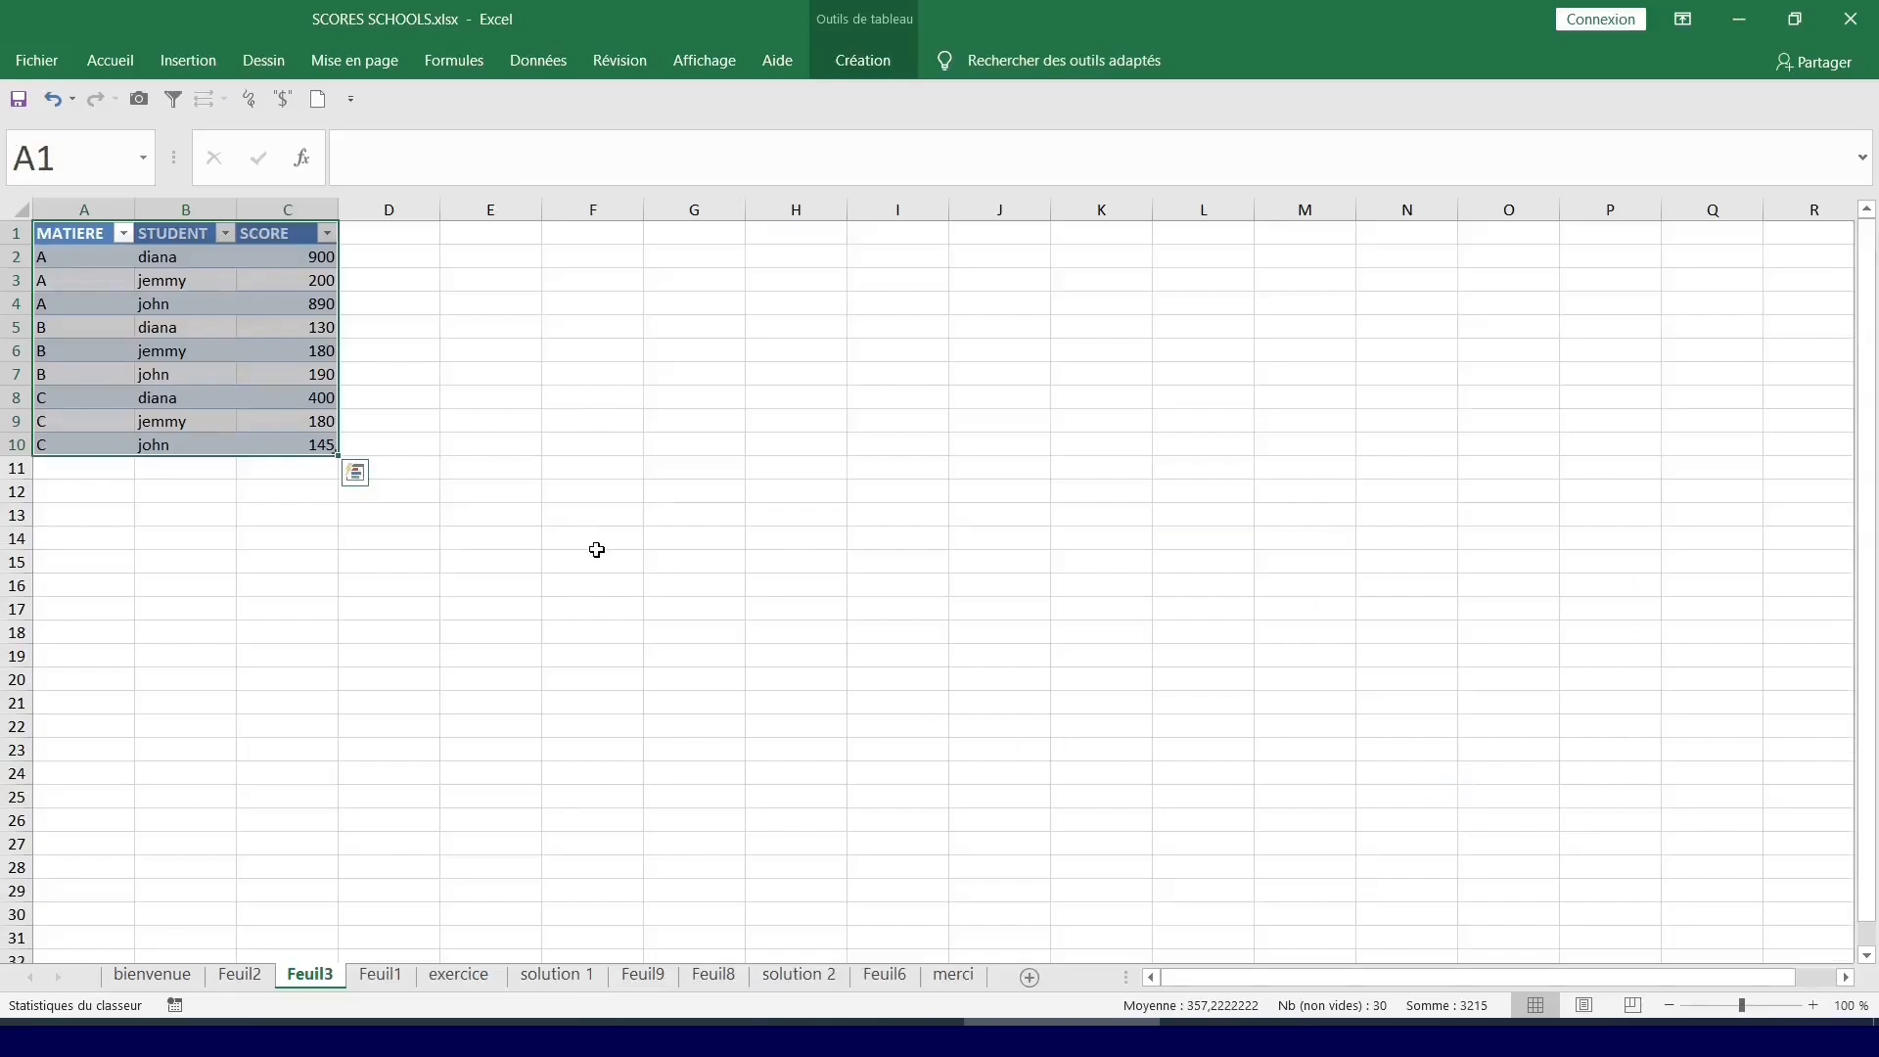
ctrl+scroll(749, 587, up, 6)
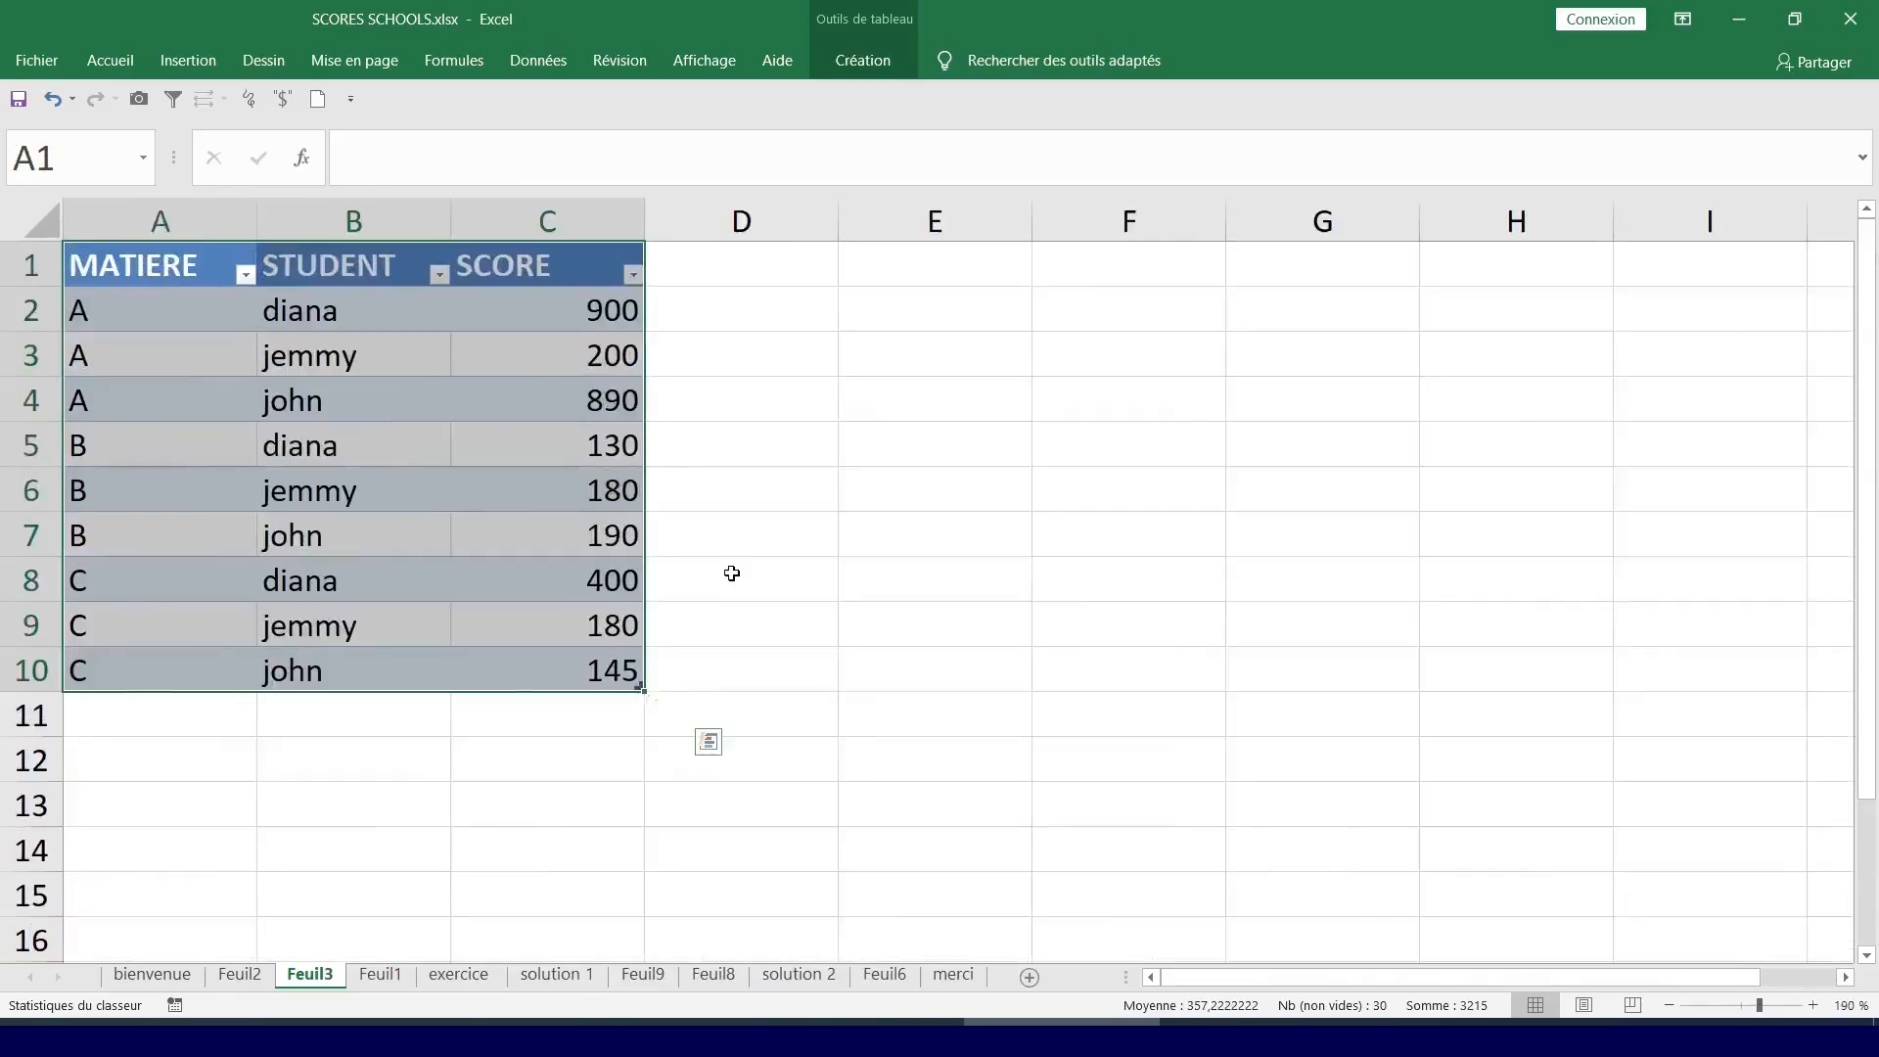
Examine the record groups for subjects A, B and C on Feuil3, then compare them with the student-grouped details on Feuil2.
ctrl+scroll(732, 573, up, 1)
drag(169, 341, 634, 396)
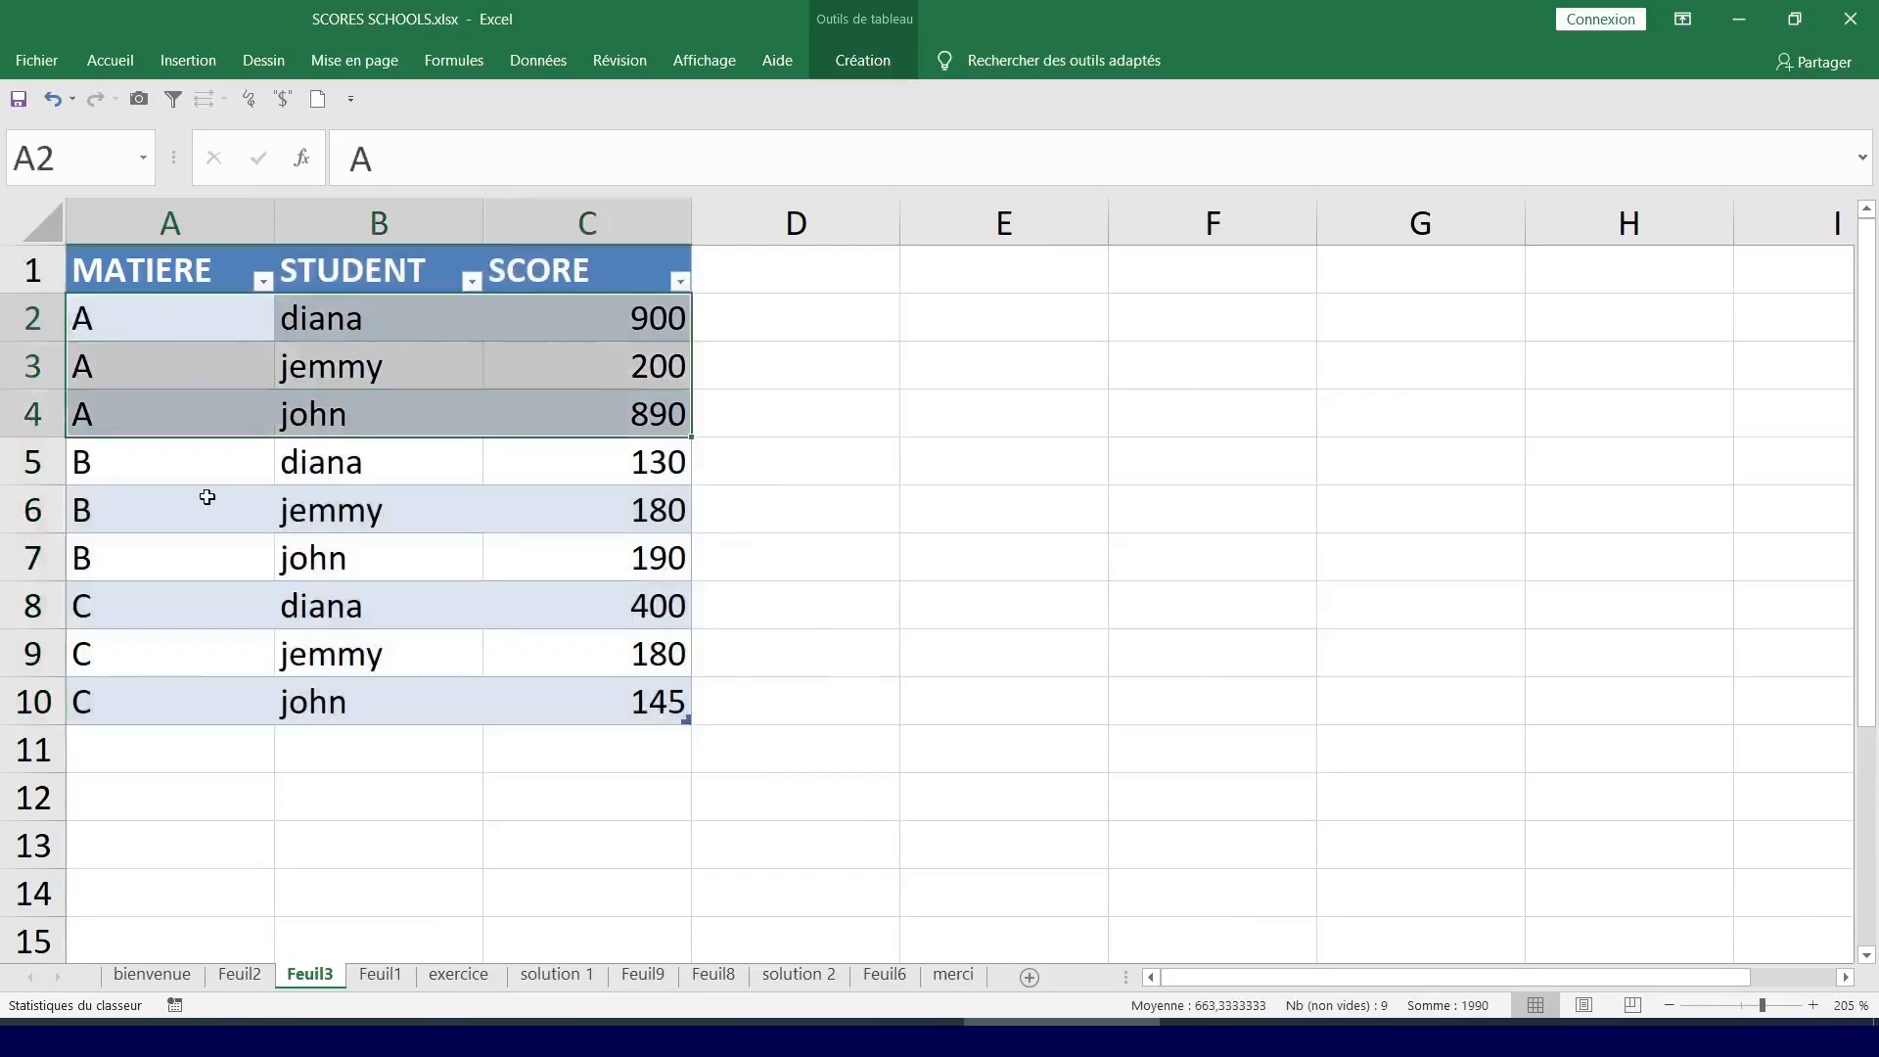
drag(151, 466, 646, 565)
drag(144, 605, 614, 693)
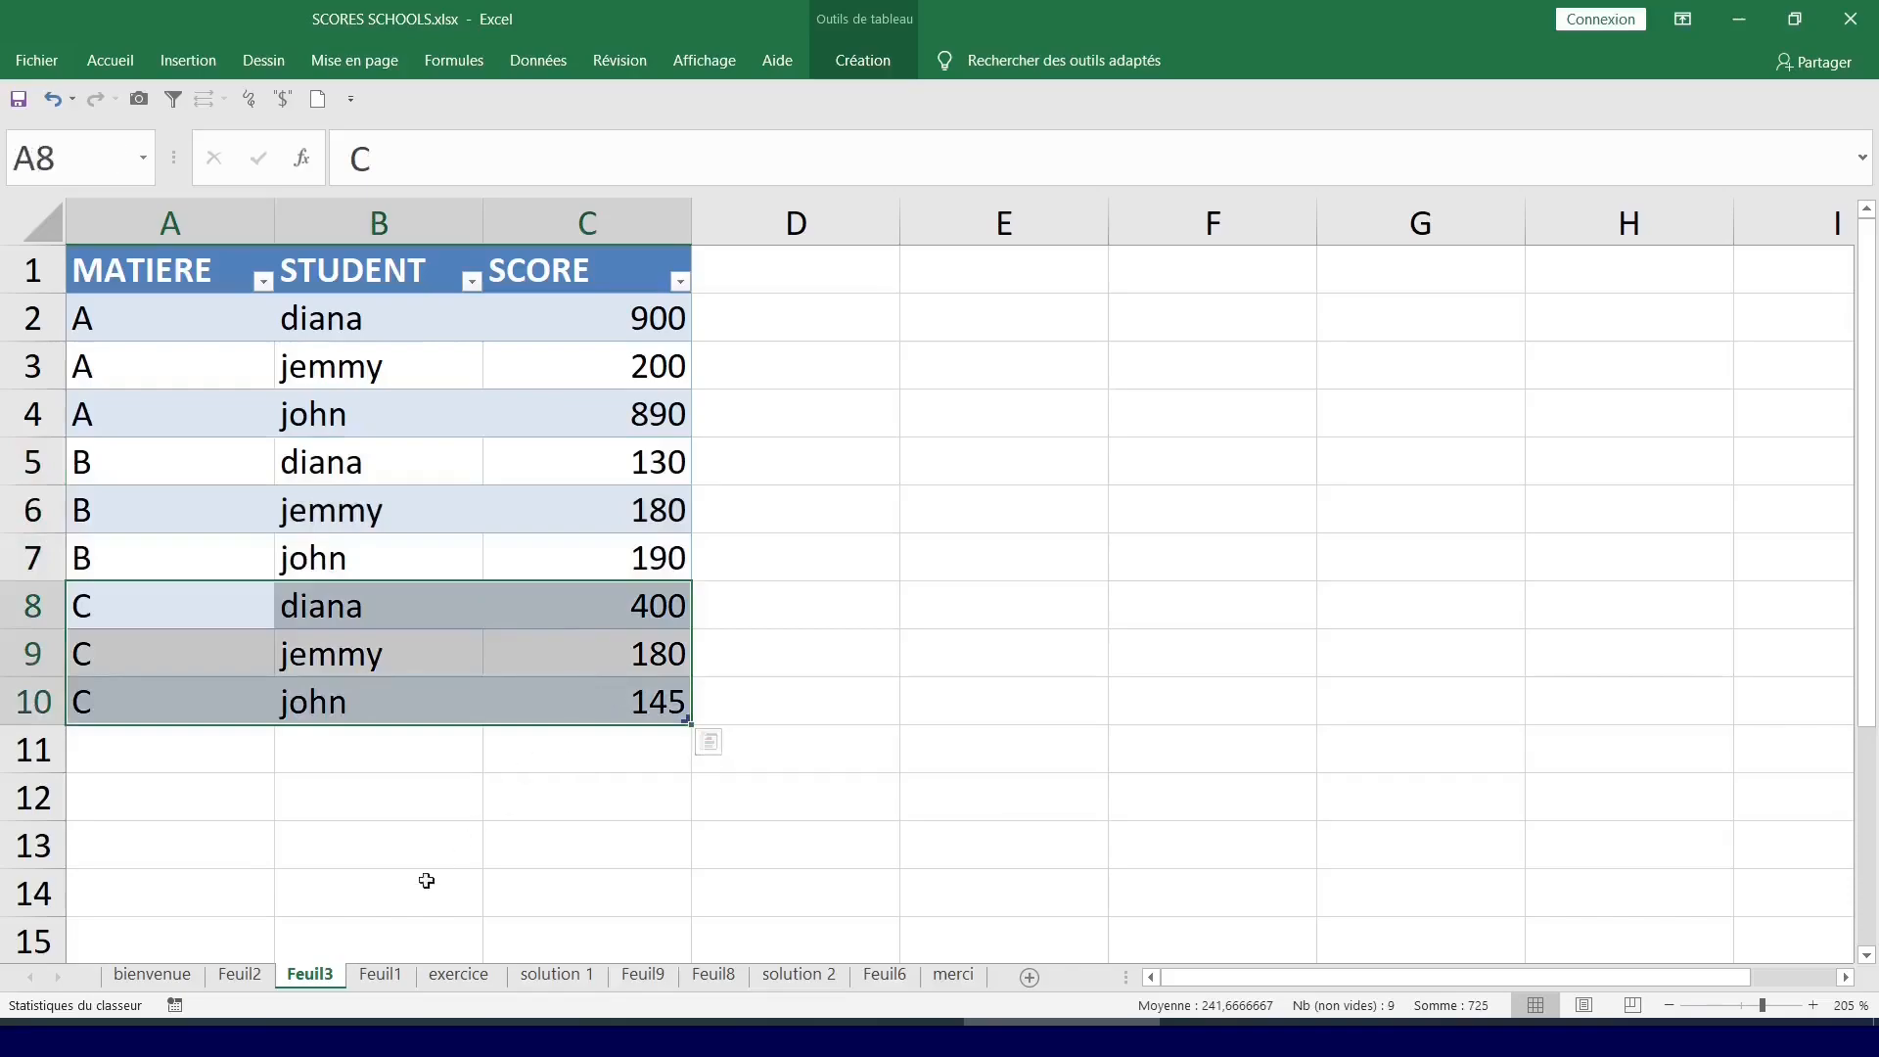
click(257, 974)
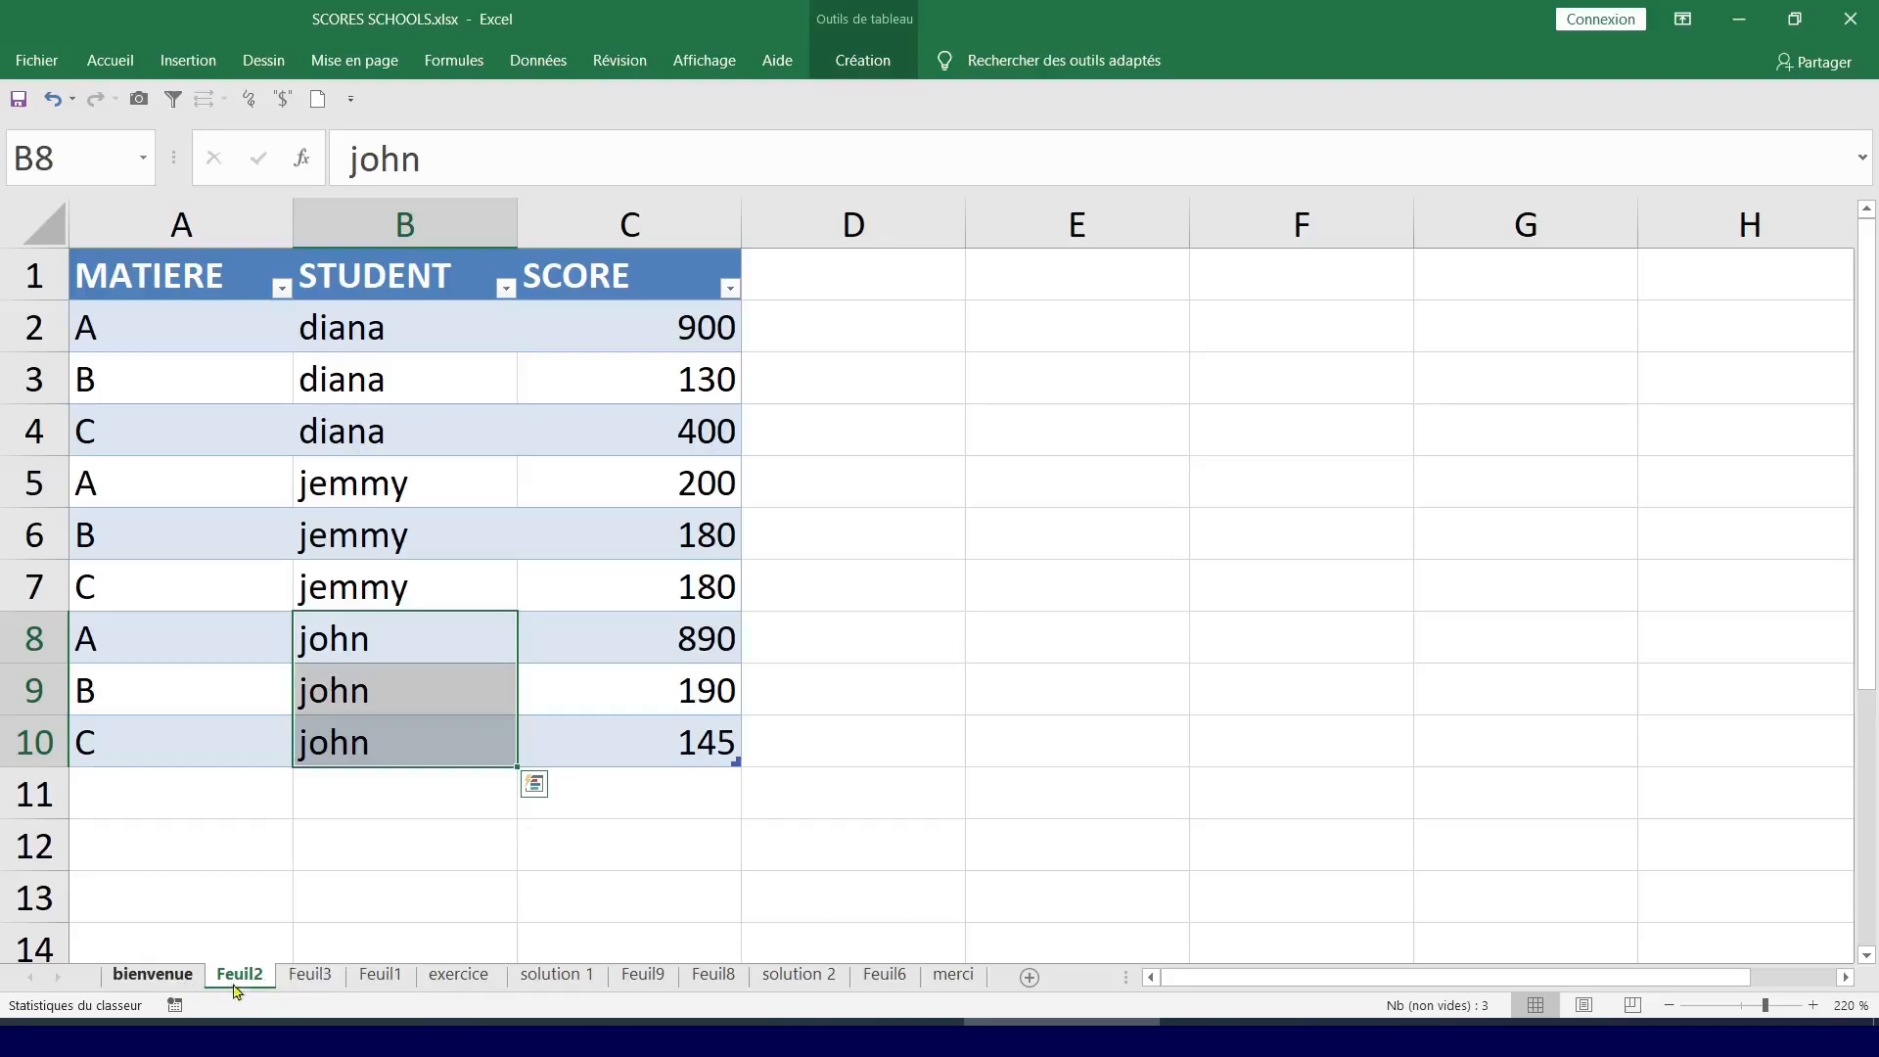
click(381, 975)
Create a new pivot table on a new worksheet from the exercice sheet's data range A1:C10.
click(474, 978)
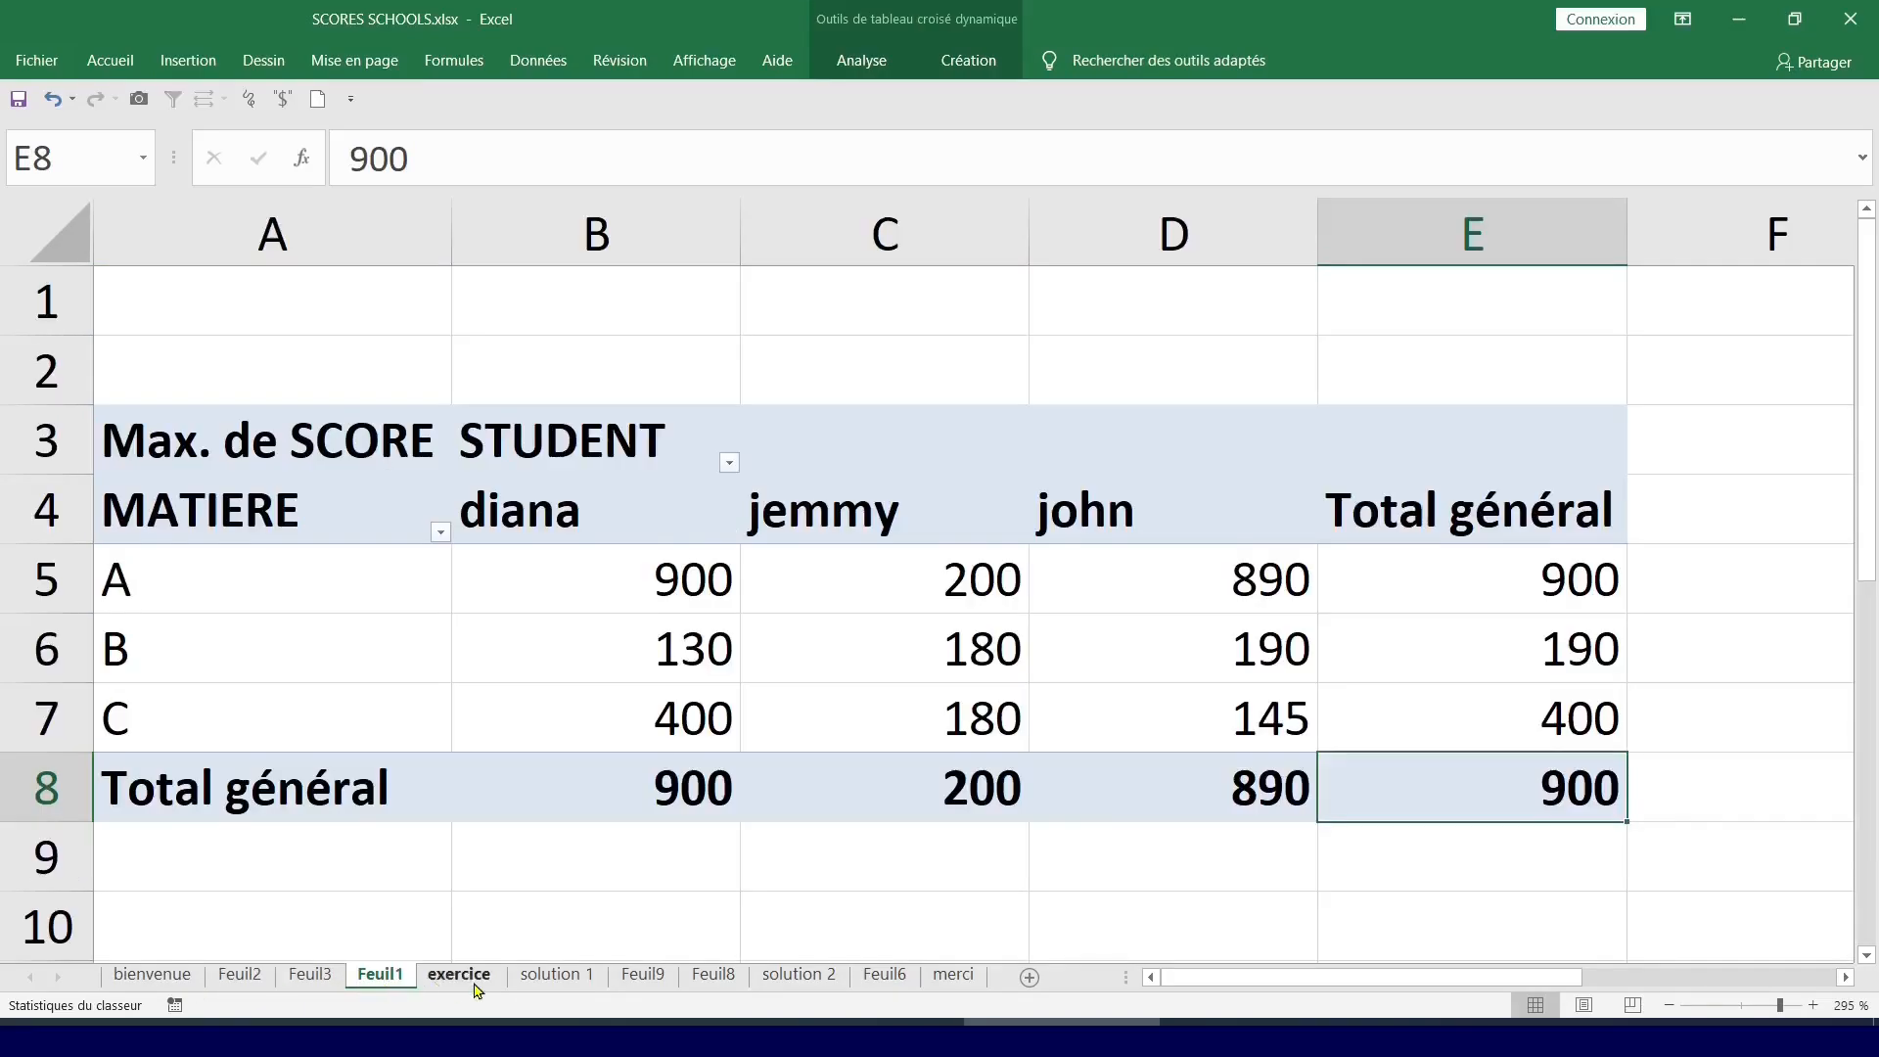
click(348, 591)
click(386, 435)
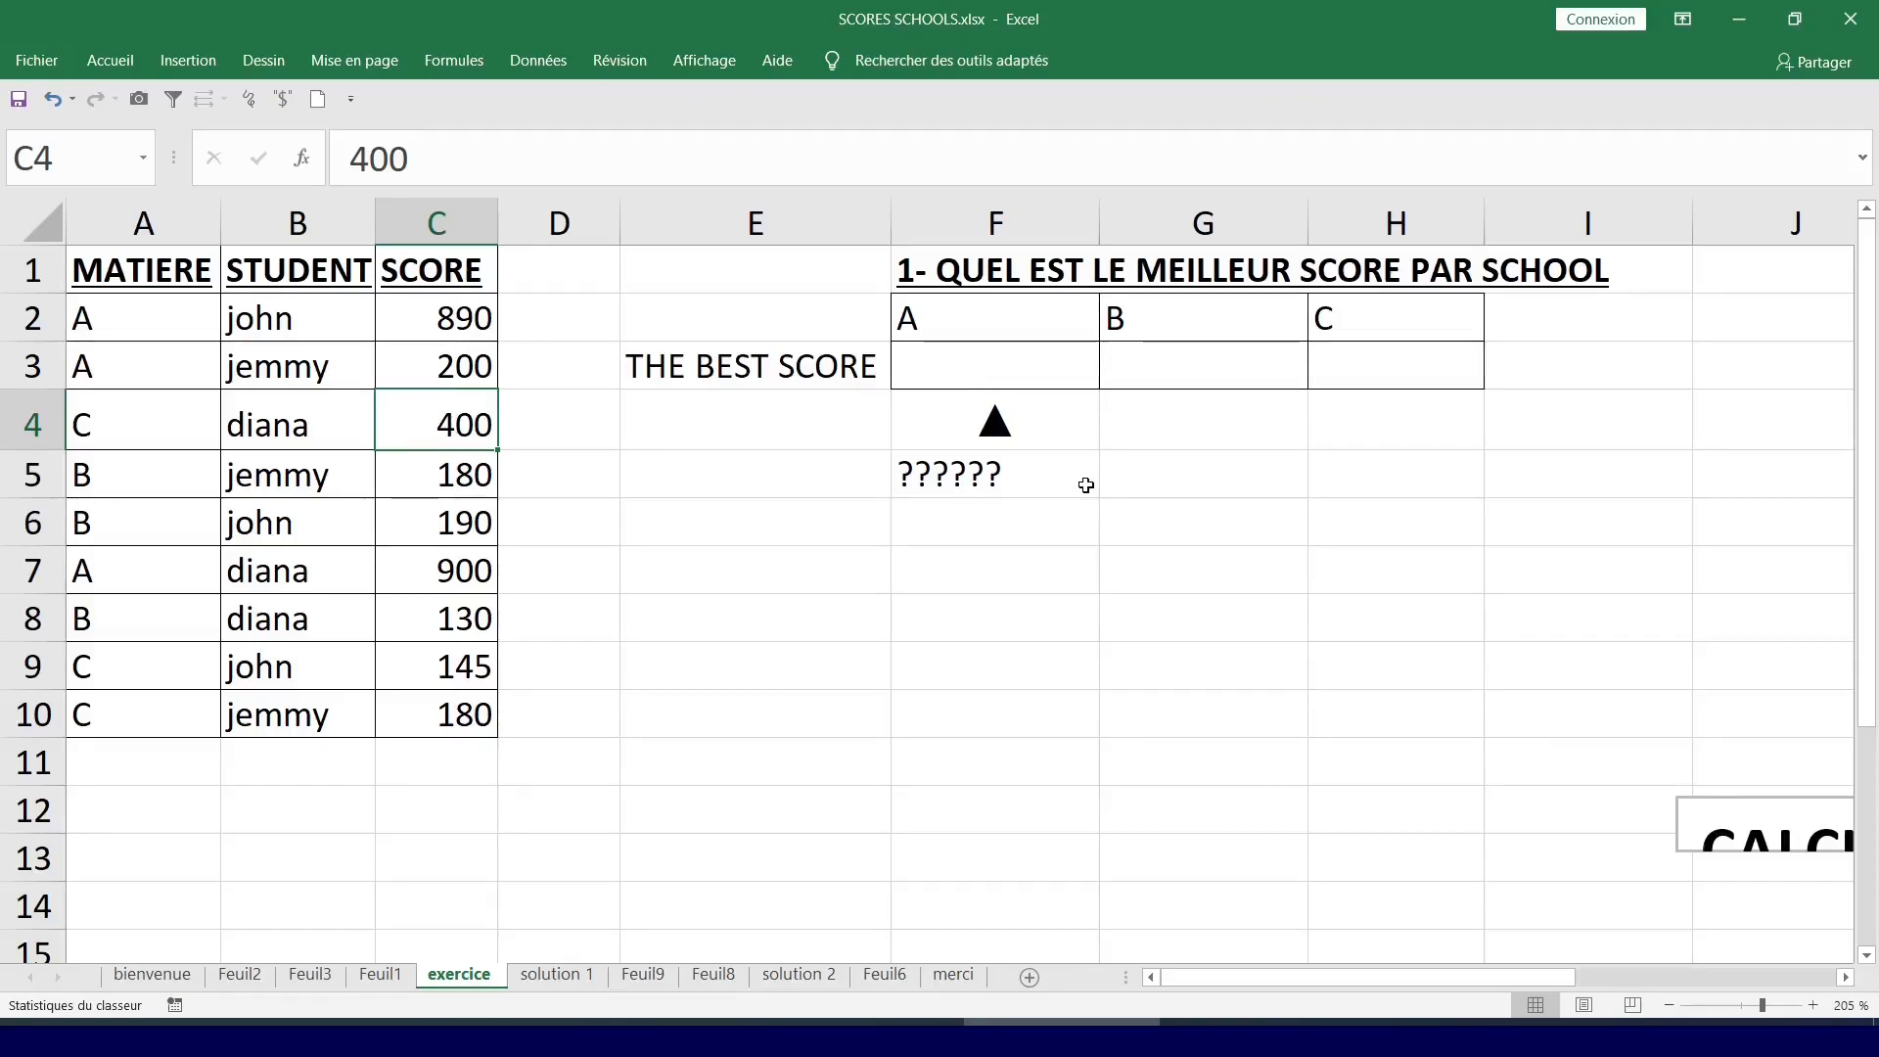
click(284, 458)
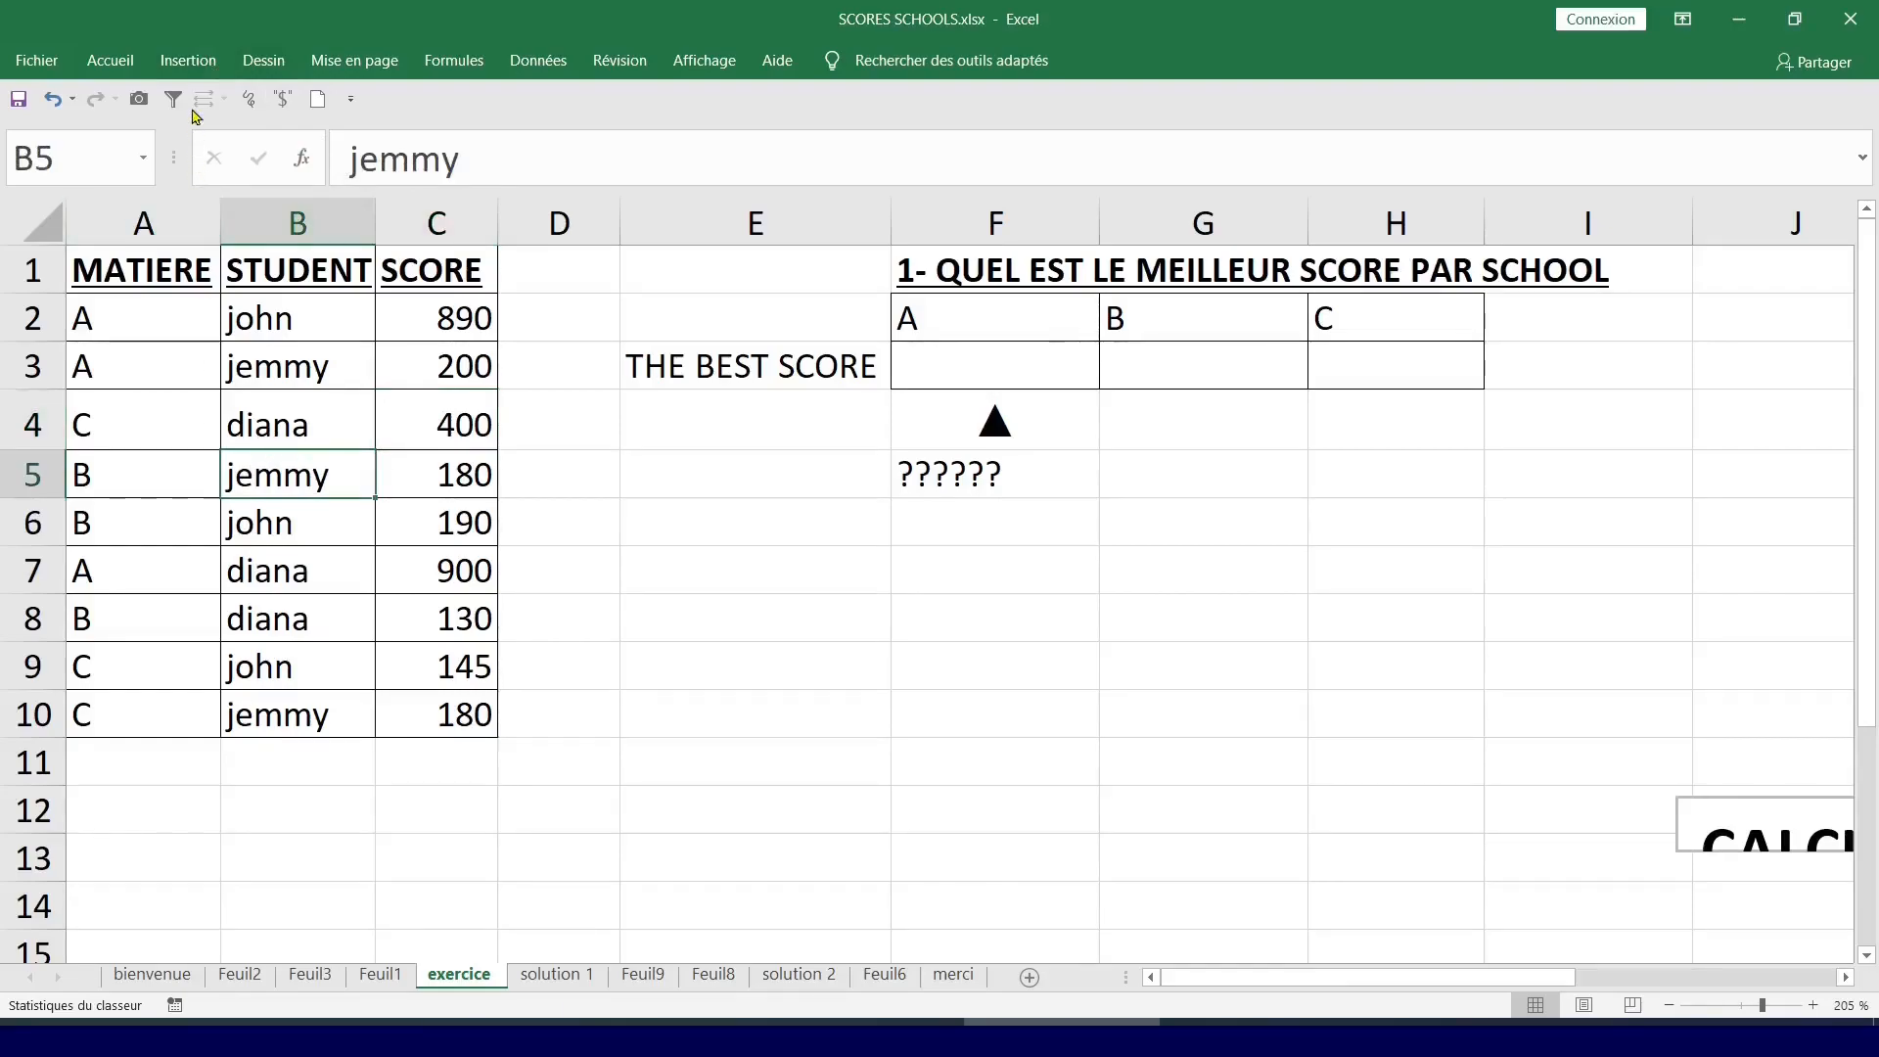
click(188, 59)
click(88, 119)
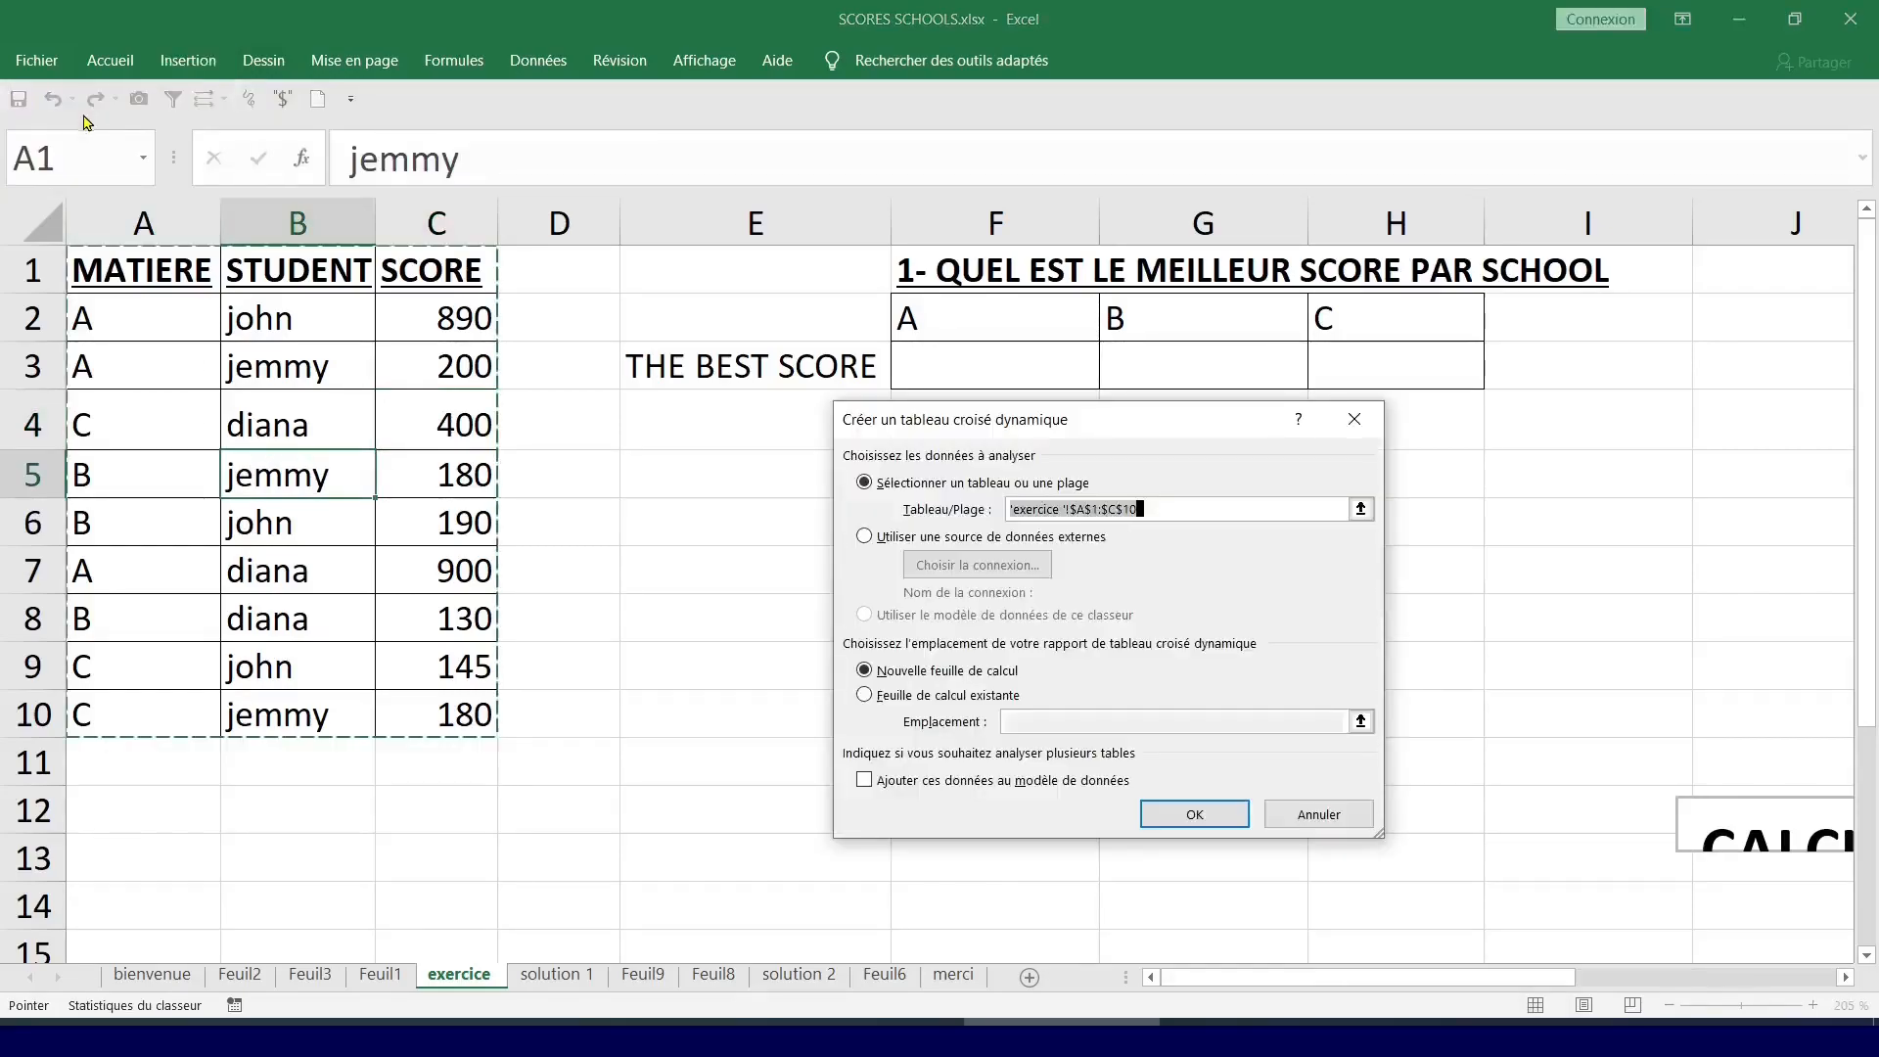
click(1180, 830)
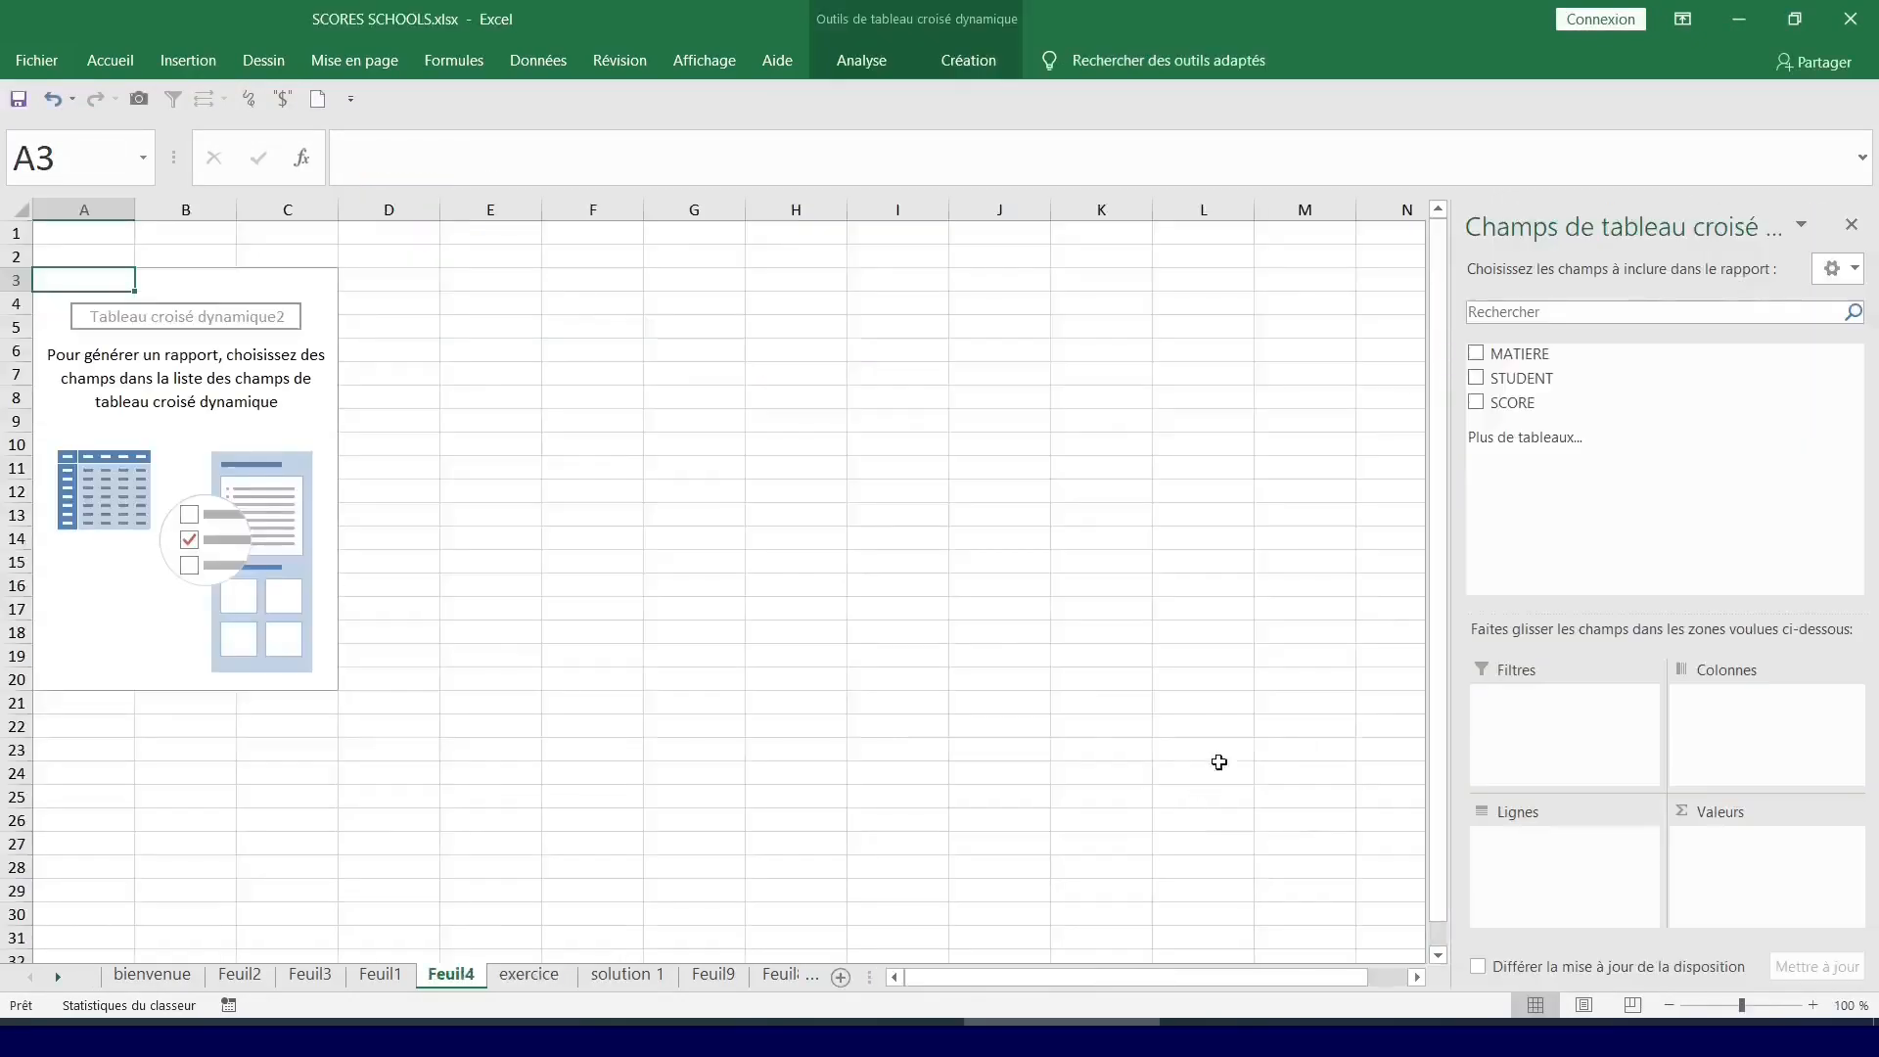
Place MATIERE in the columns and SCORE in the values, summarizing SCORE by Min.
drag(1566, 355, 1711, 703)
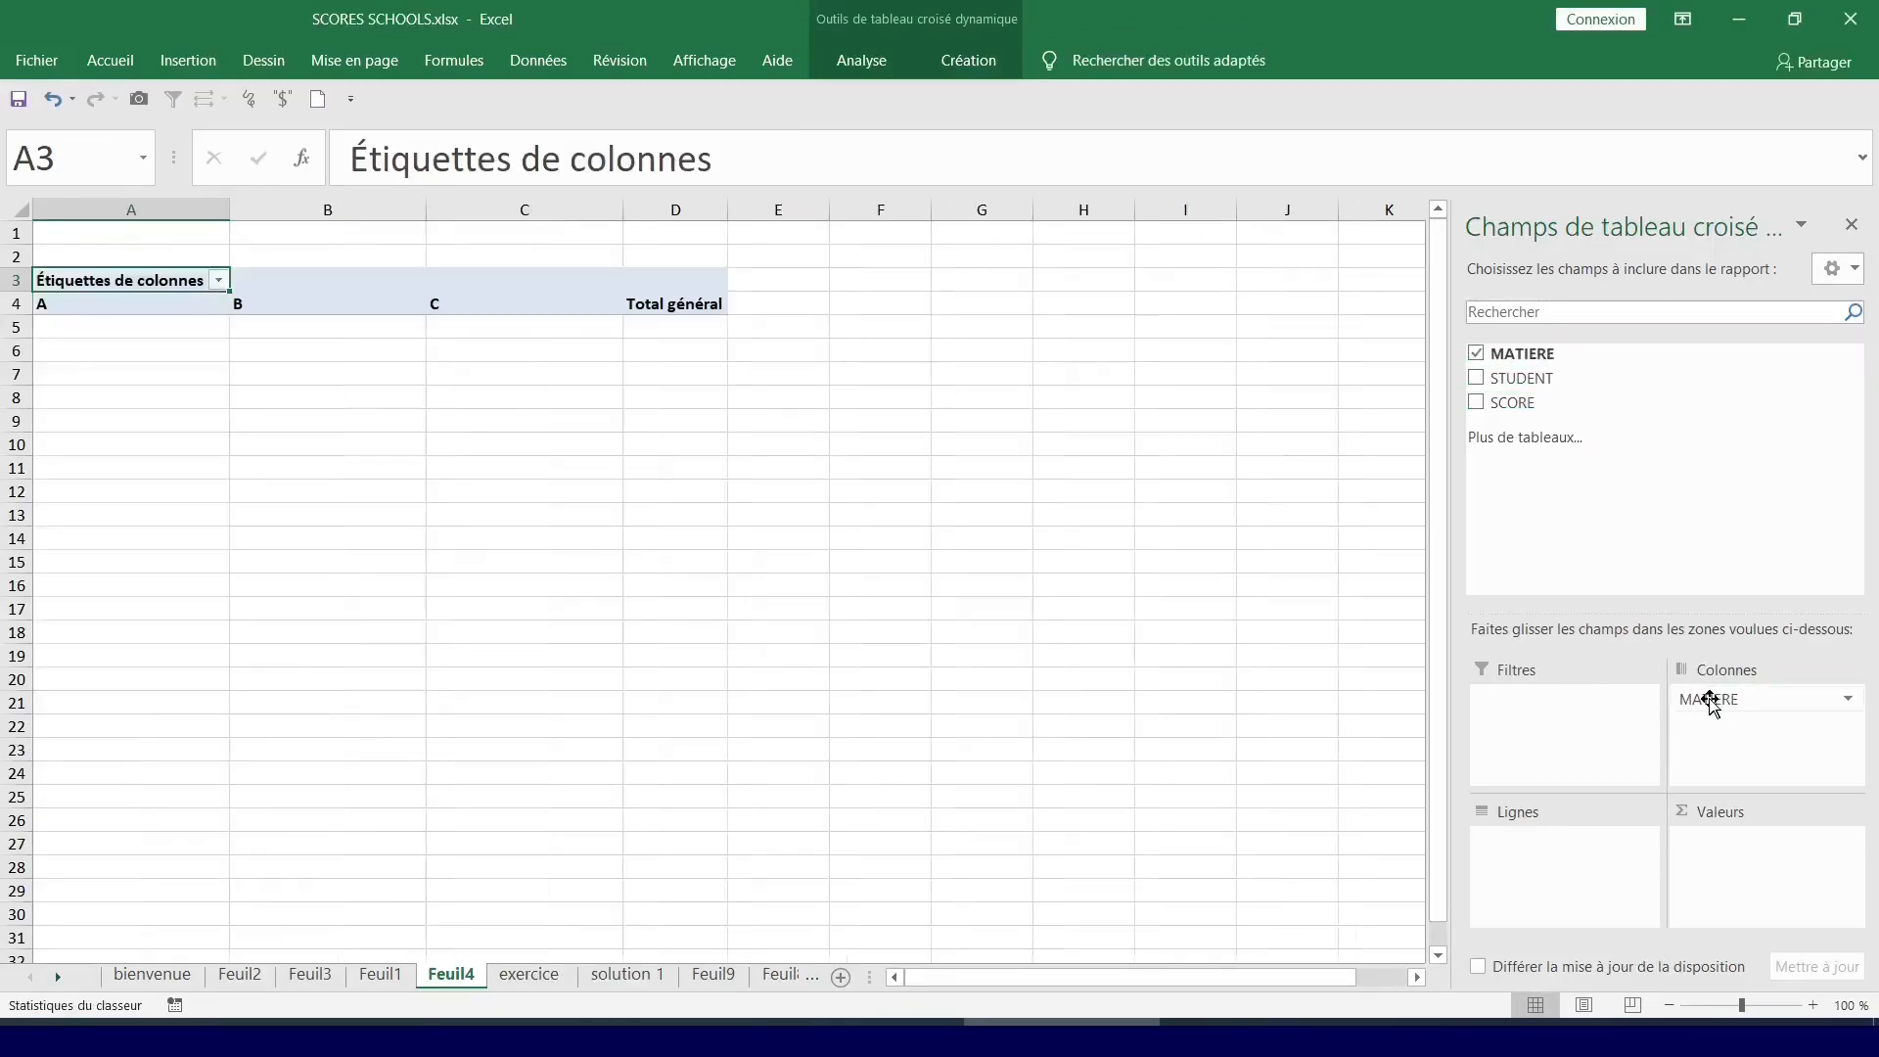
drag(1708, 407, 1771, 844)
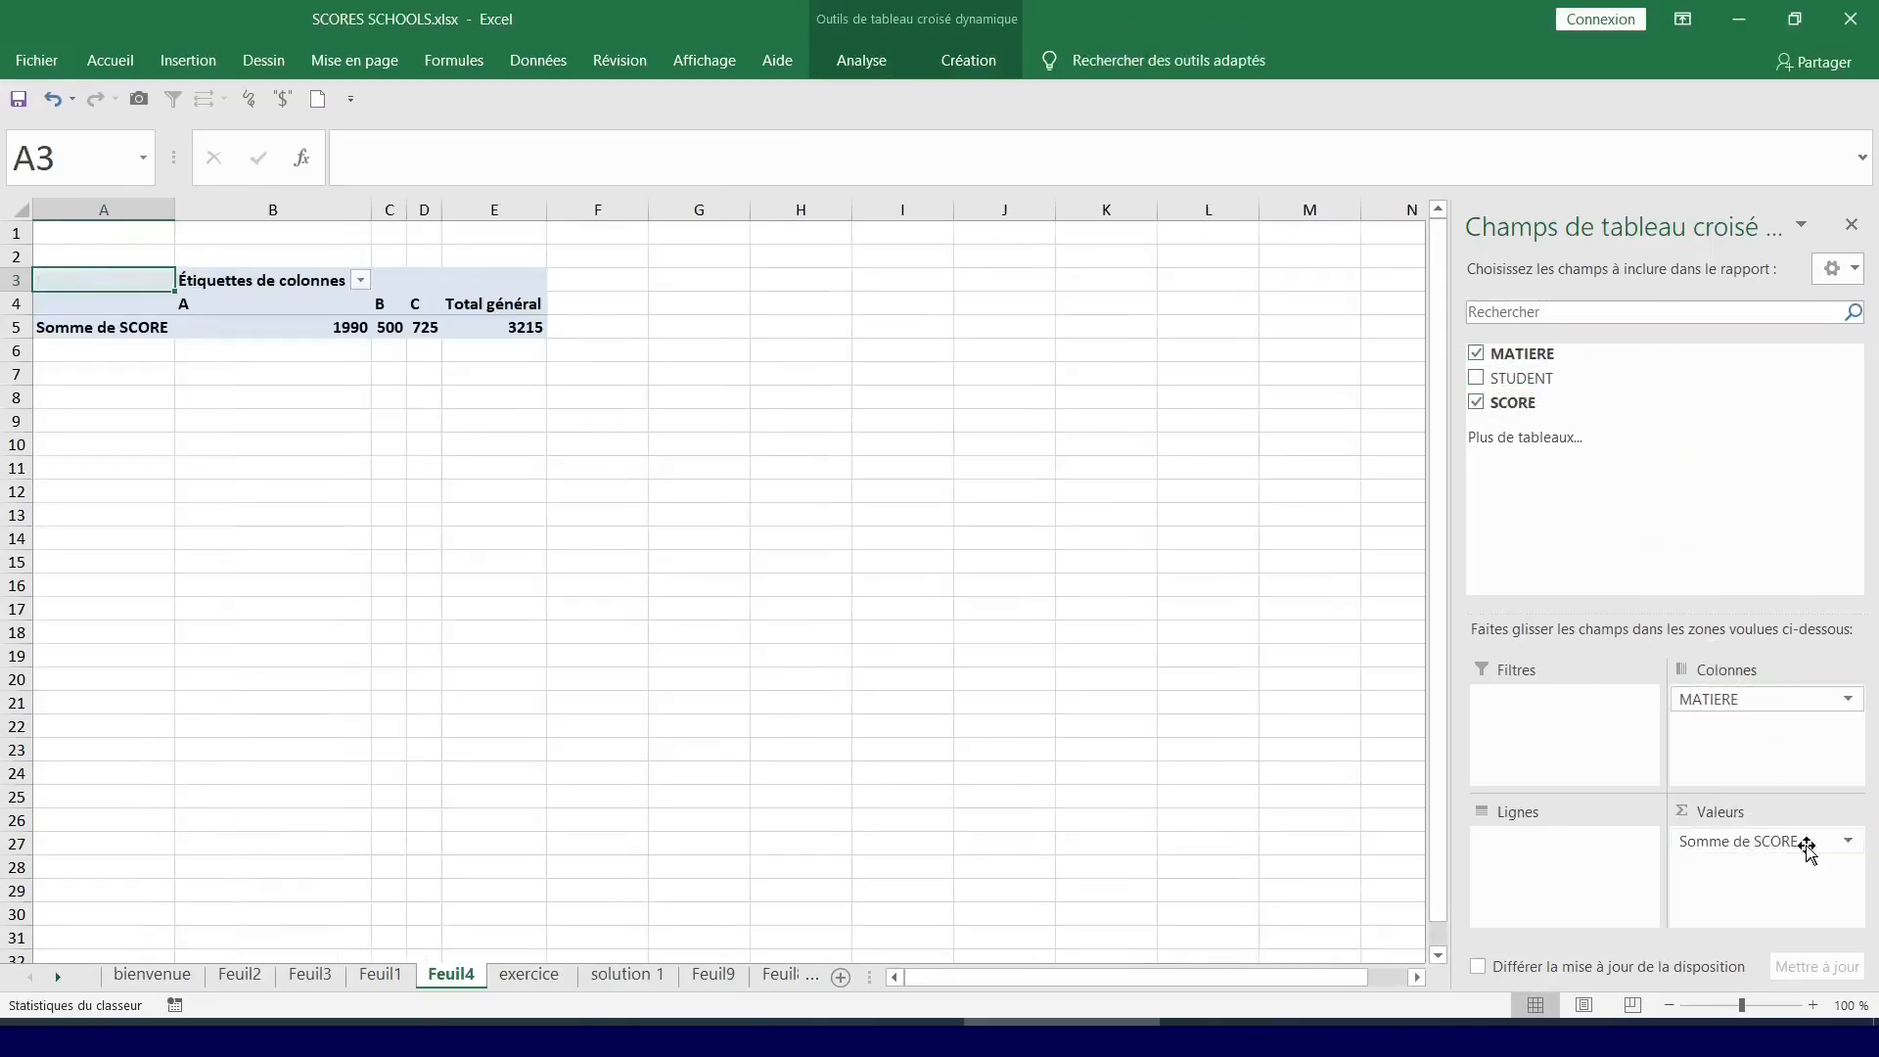
click(1848, 842)
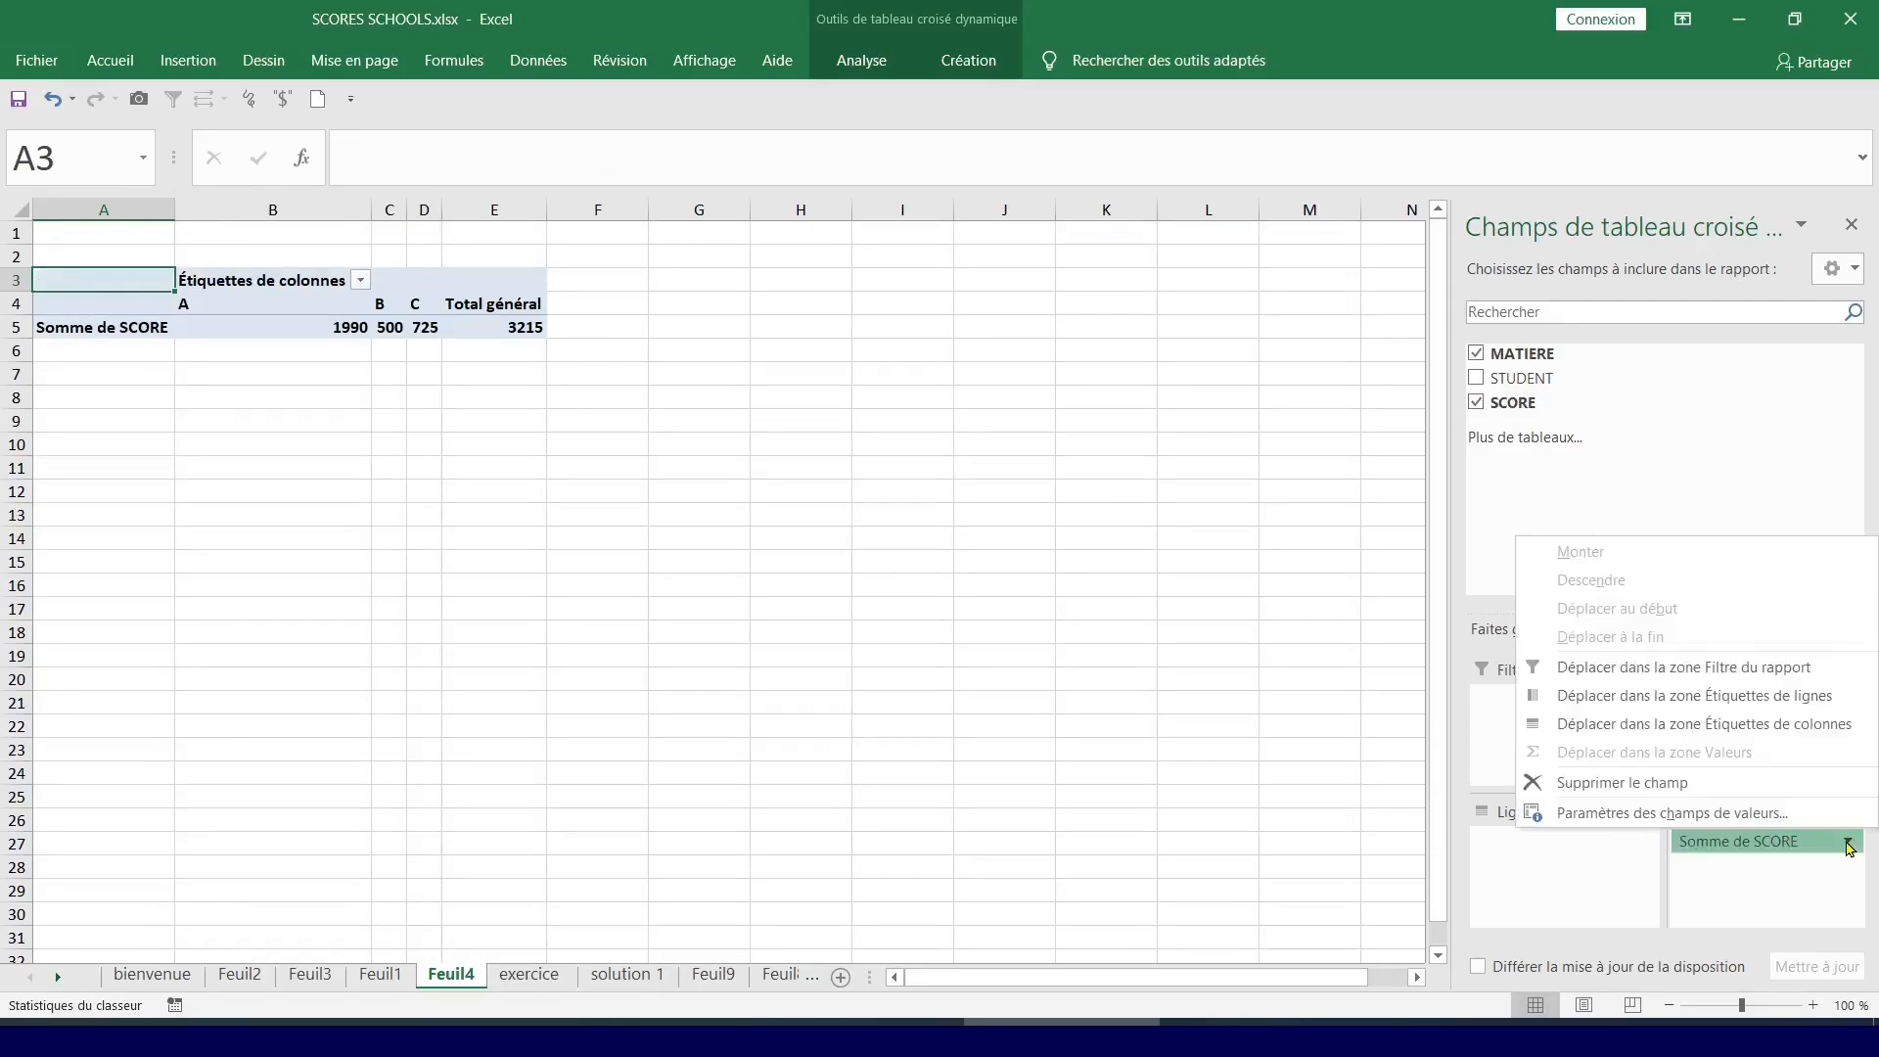
click(1734, 818)
drag(1173, 434, 1047, 215)
click(800, 487)
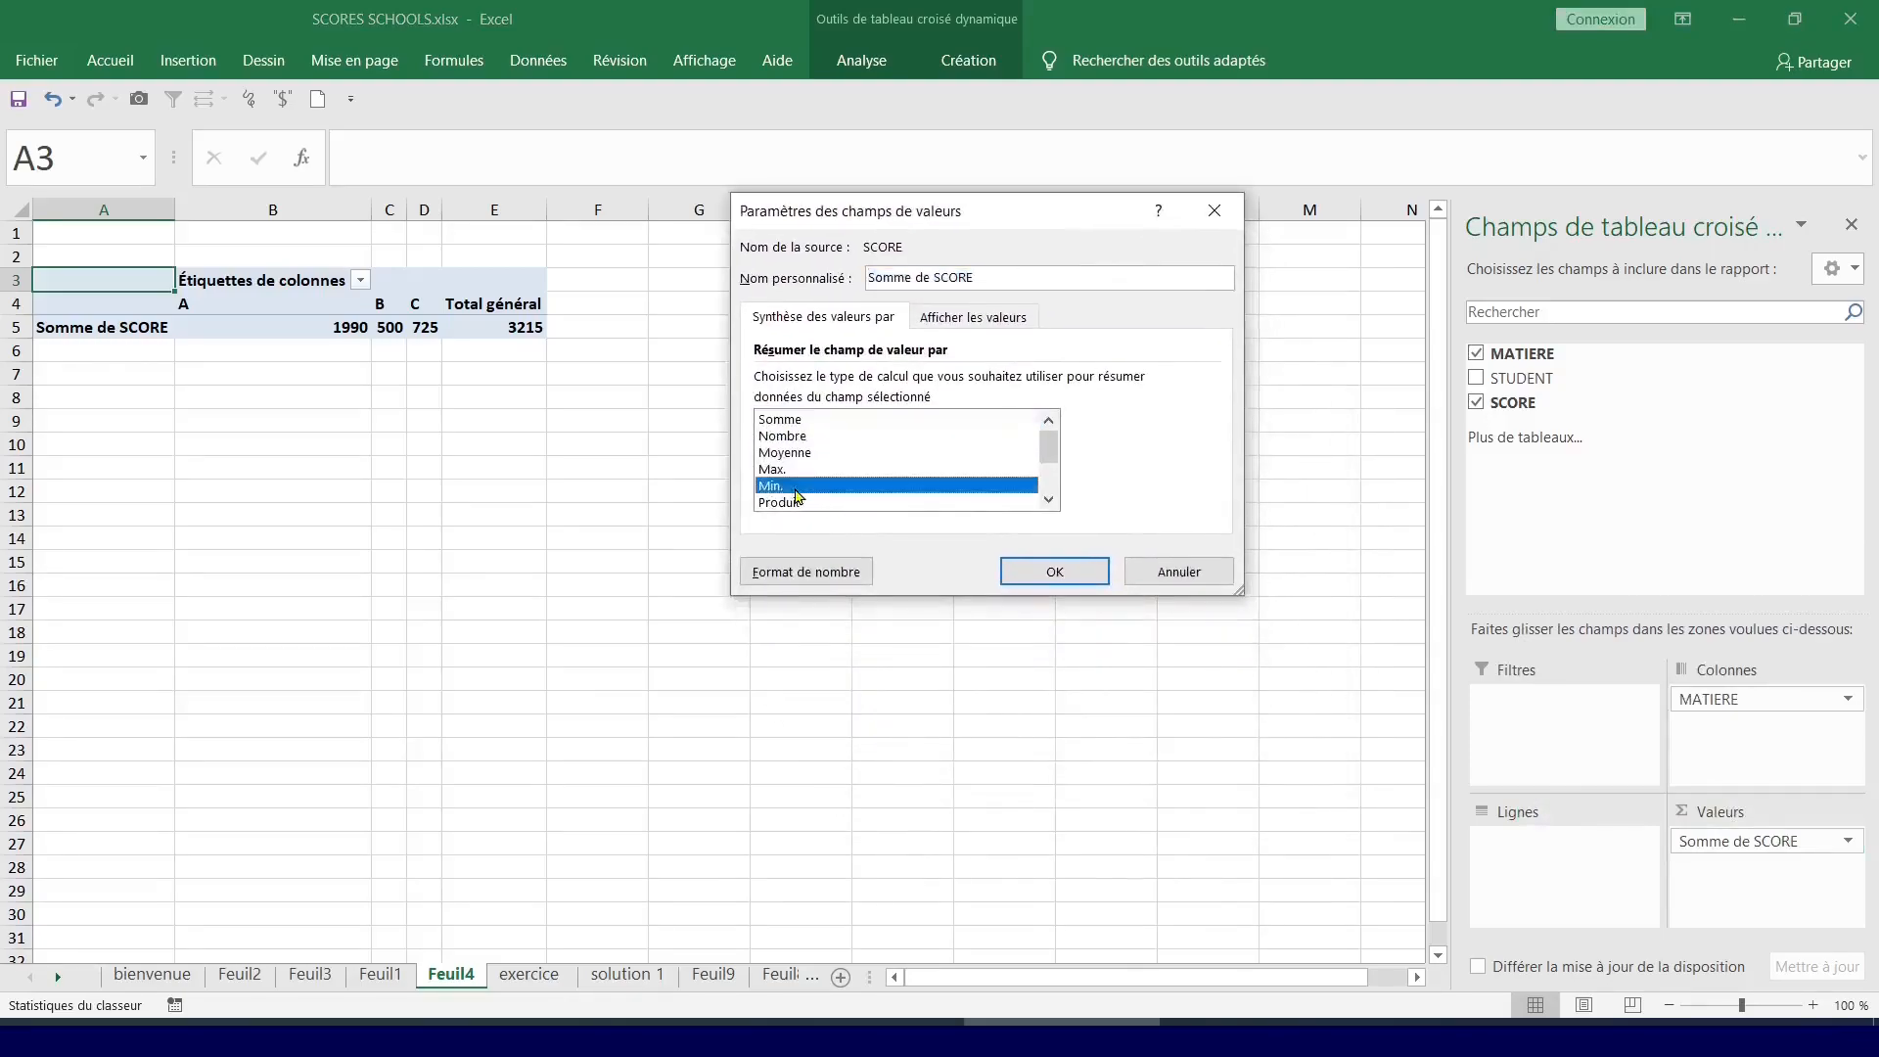
click(1044, 575)
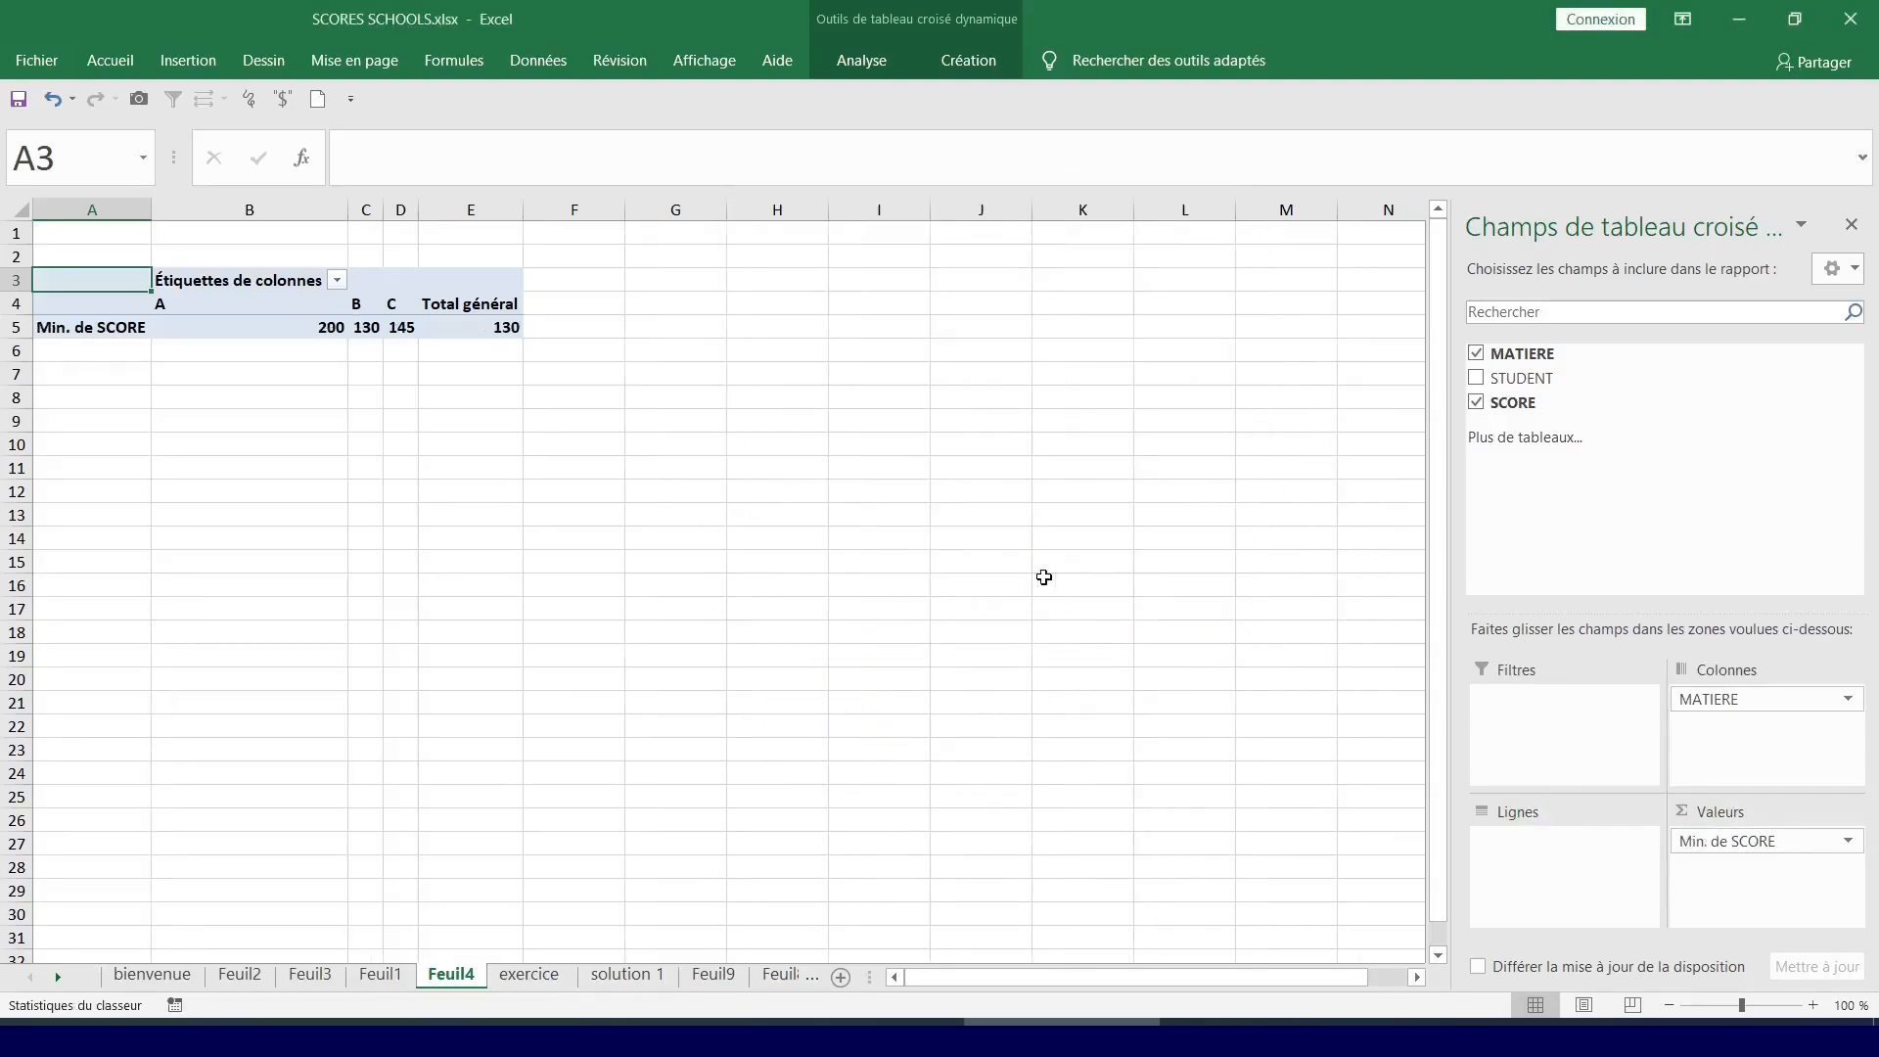
click(1011, 583)
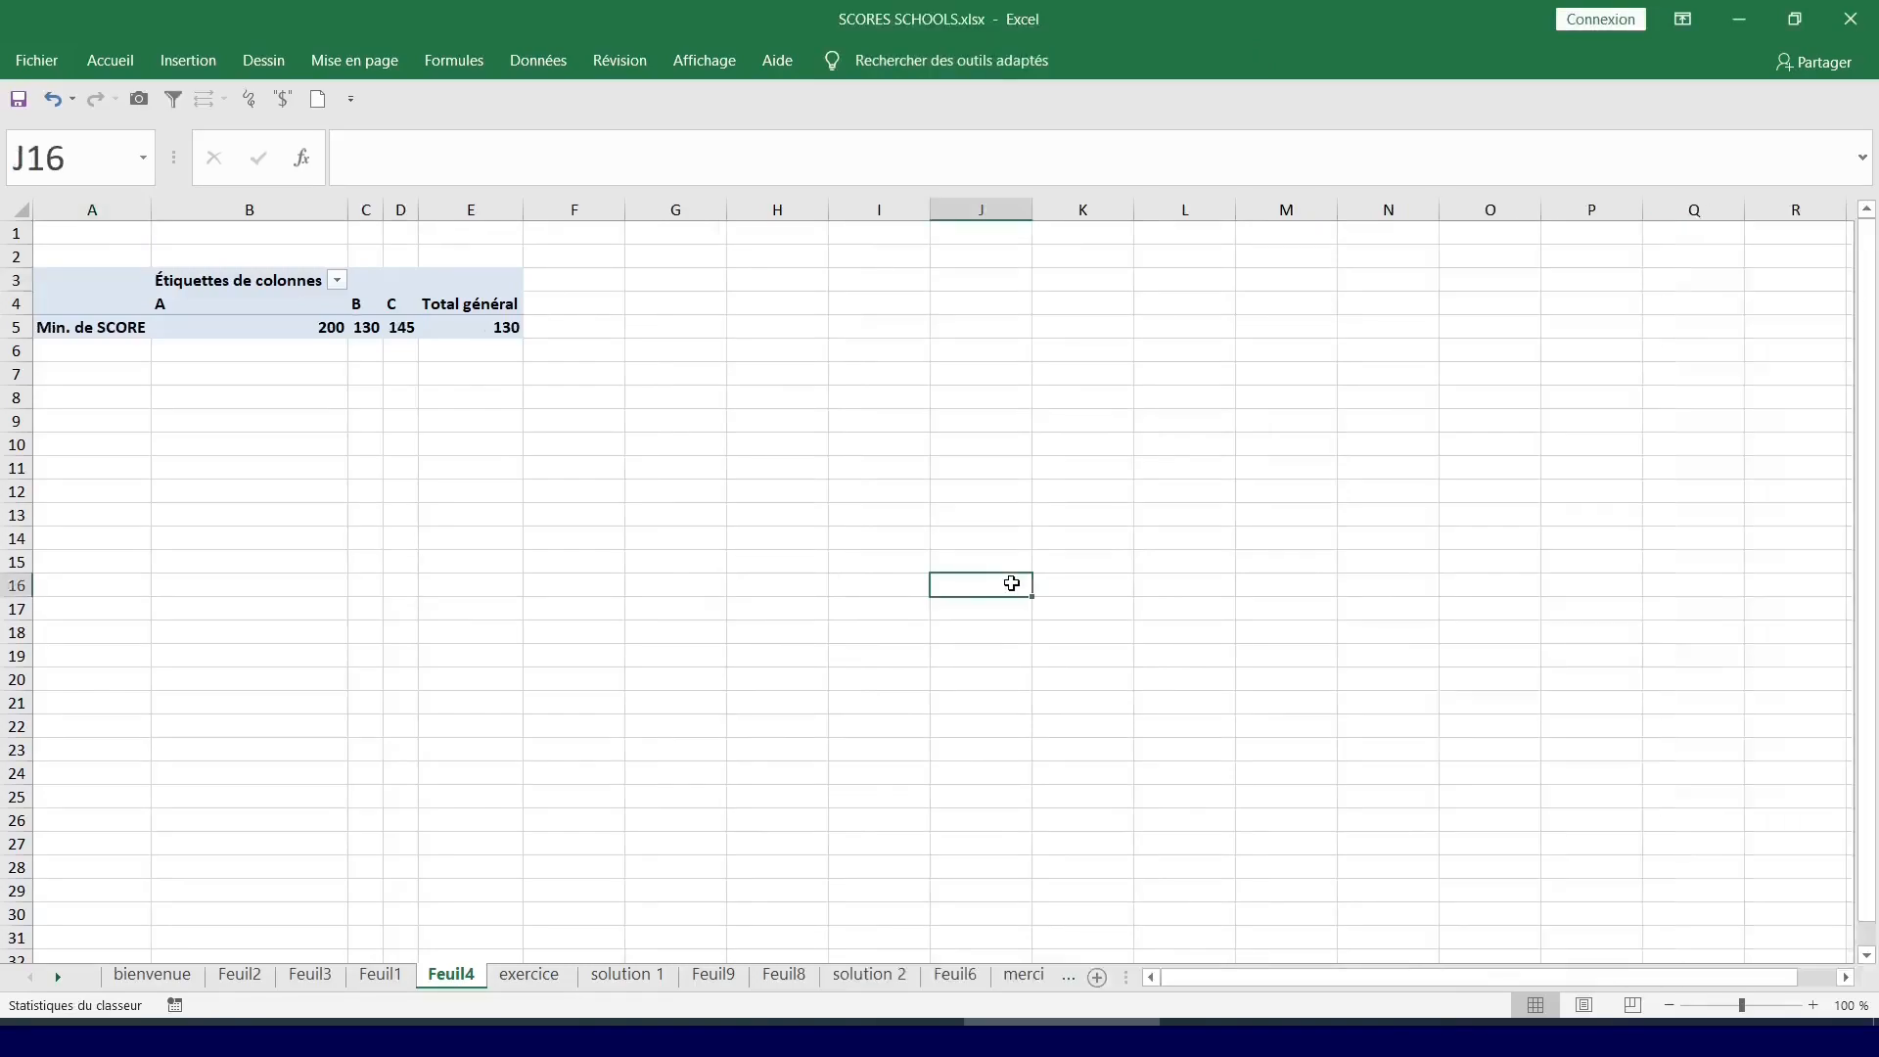
Enlarge the new pivot table and examine its column heading and minimum scores per subject.
click(1777, 1006)
click(1054, 593)
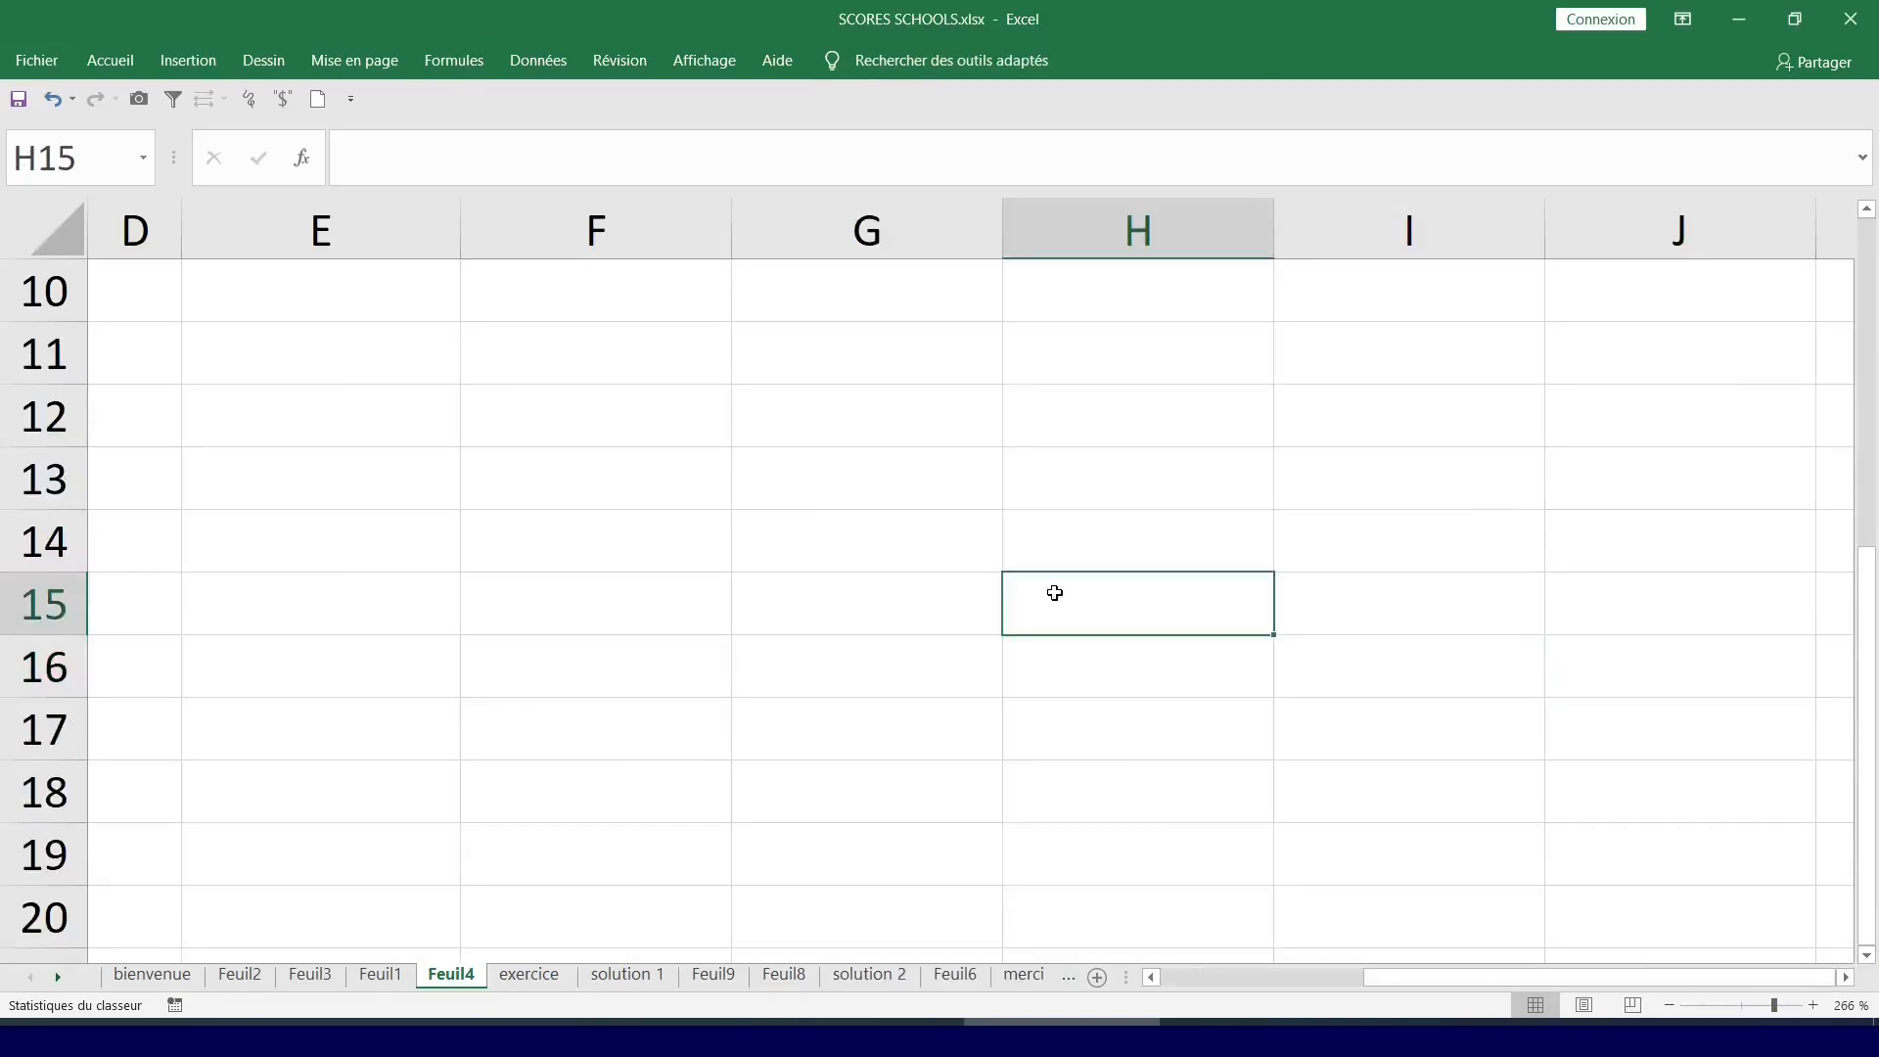
key(ctrl+Home)
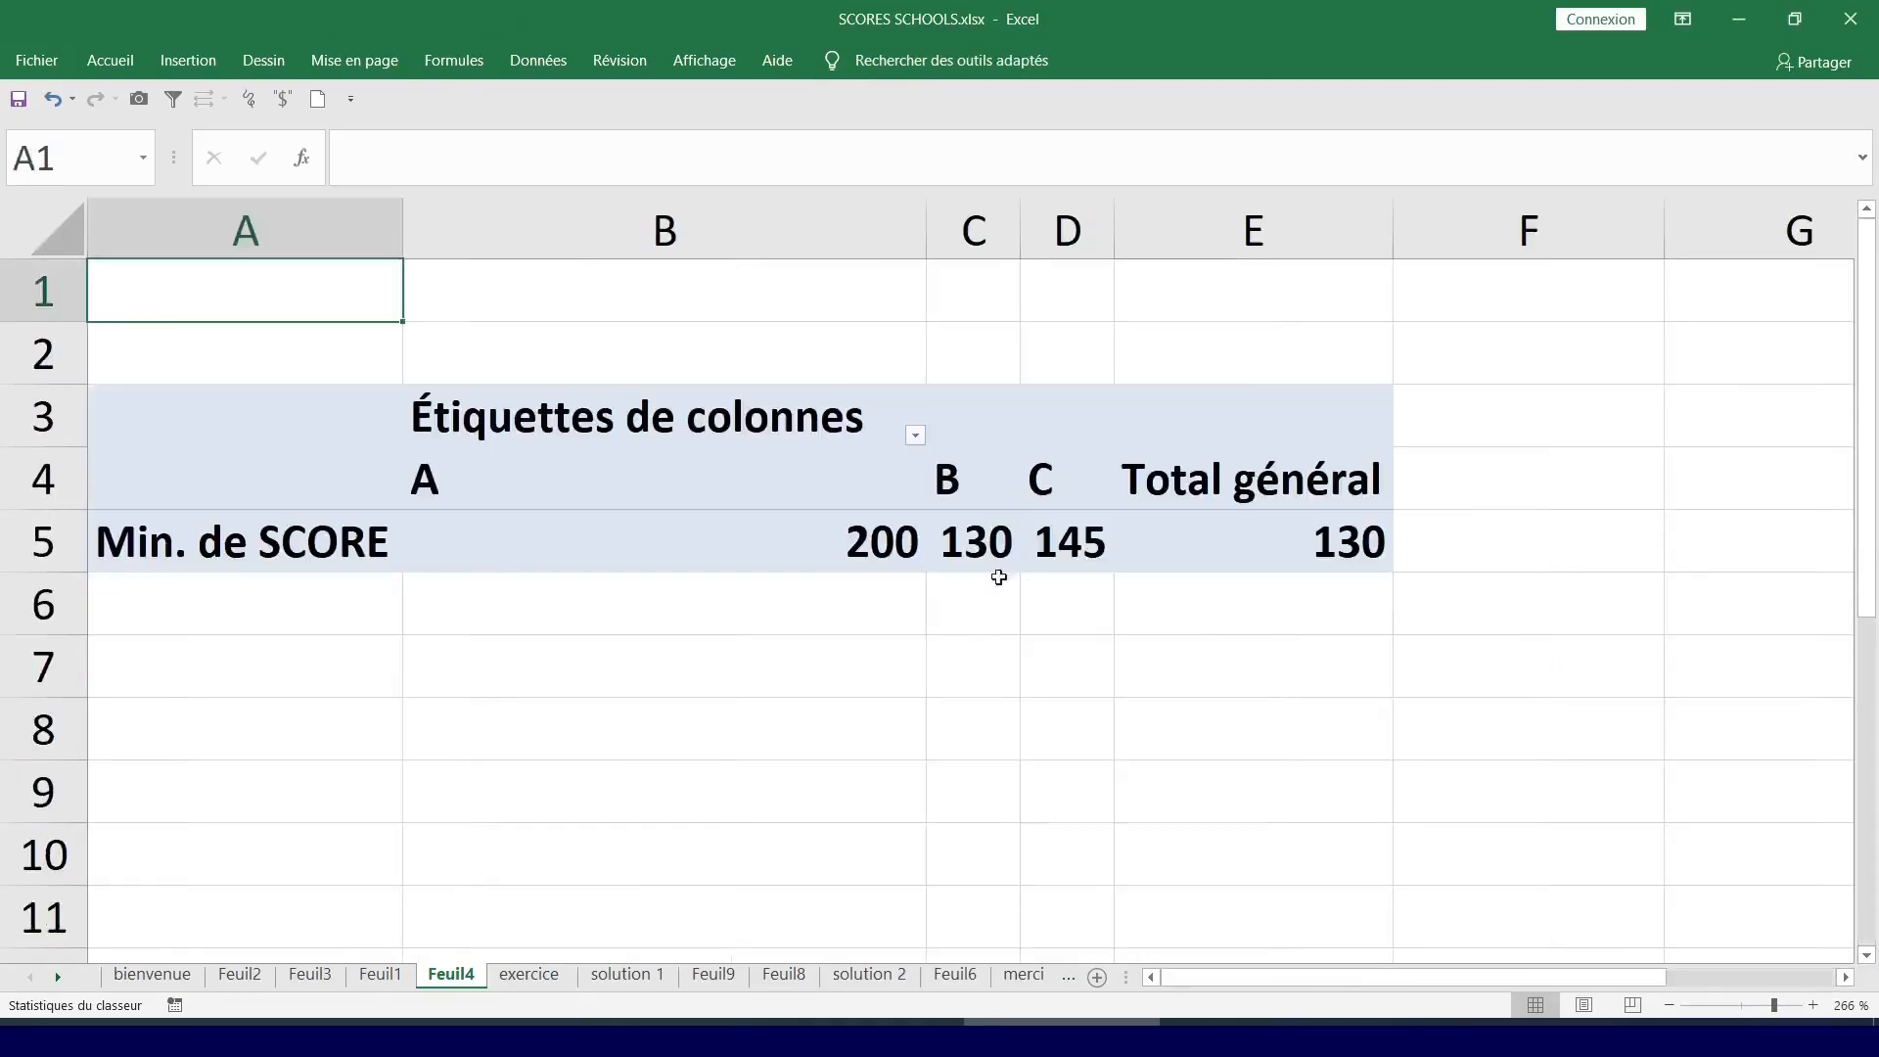
click(874, 480)
click(803, 720)
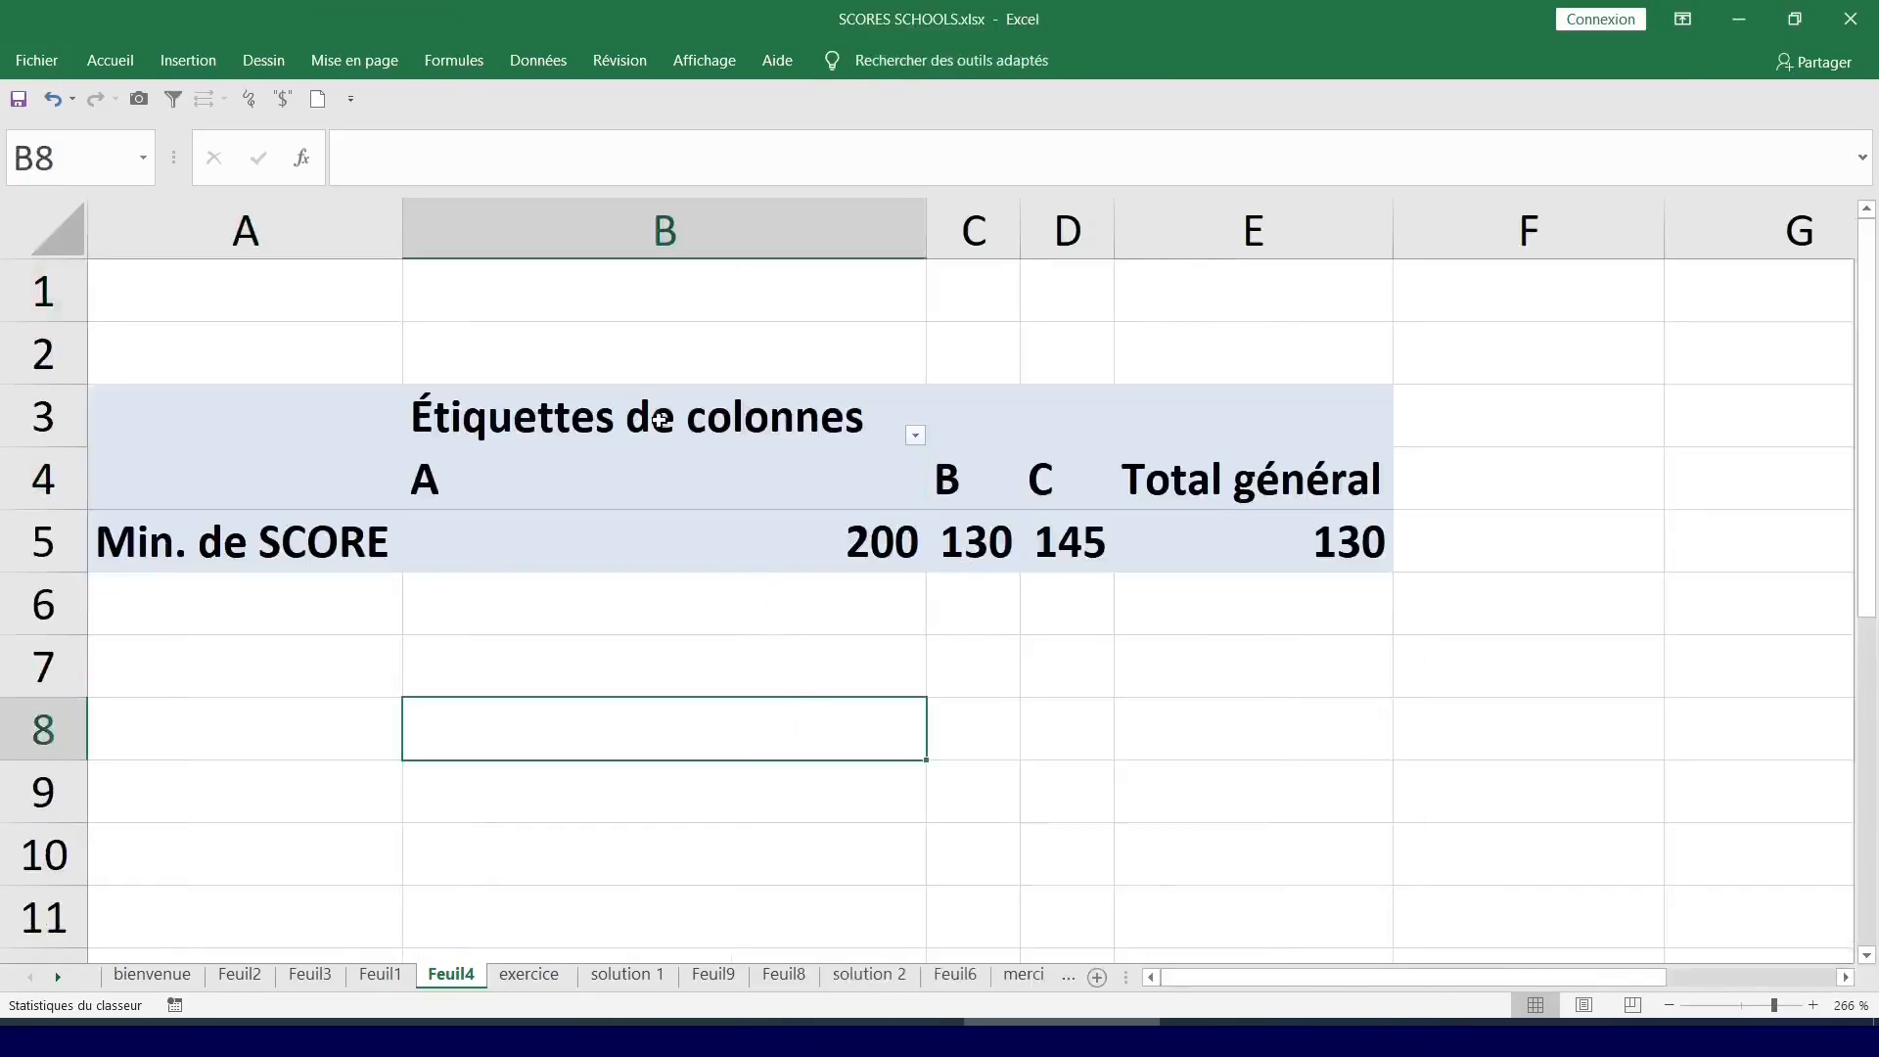
click(648, 420)
click(728, 624)
Change the pivot table's report layout to tabular form.
click(704, 419)
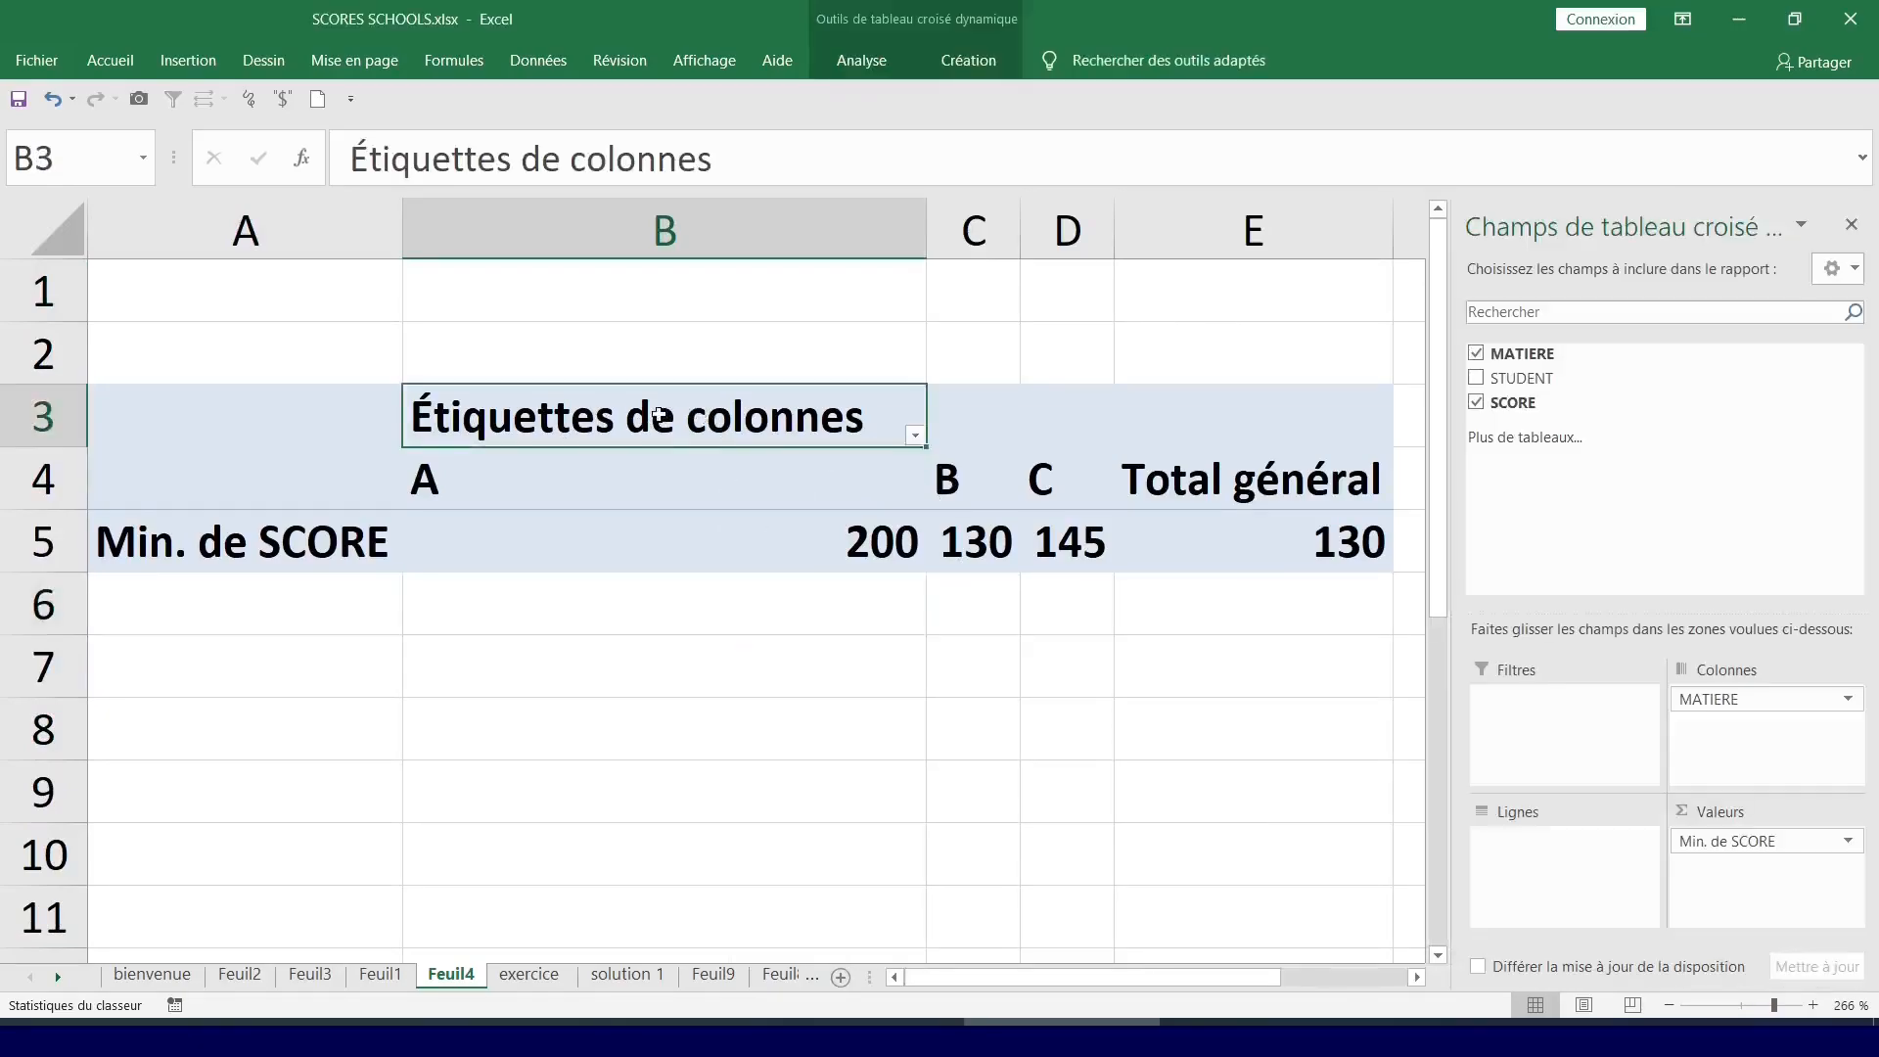
click(967, 61)
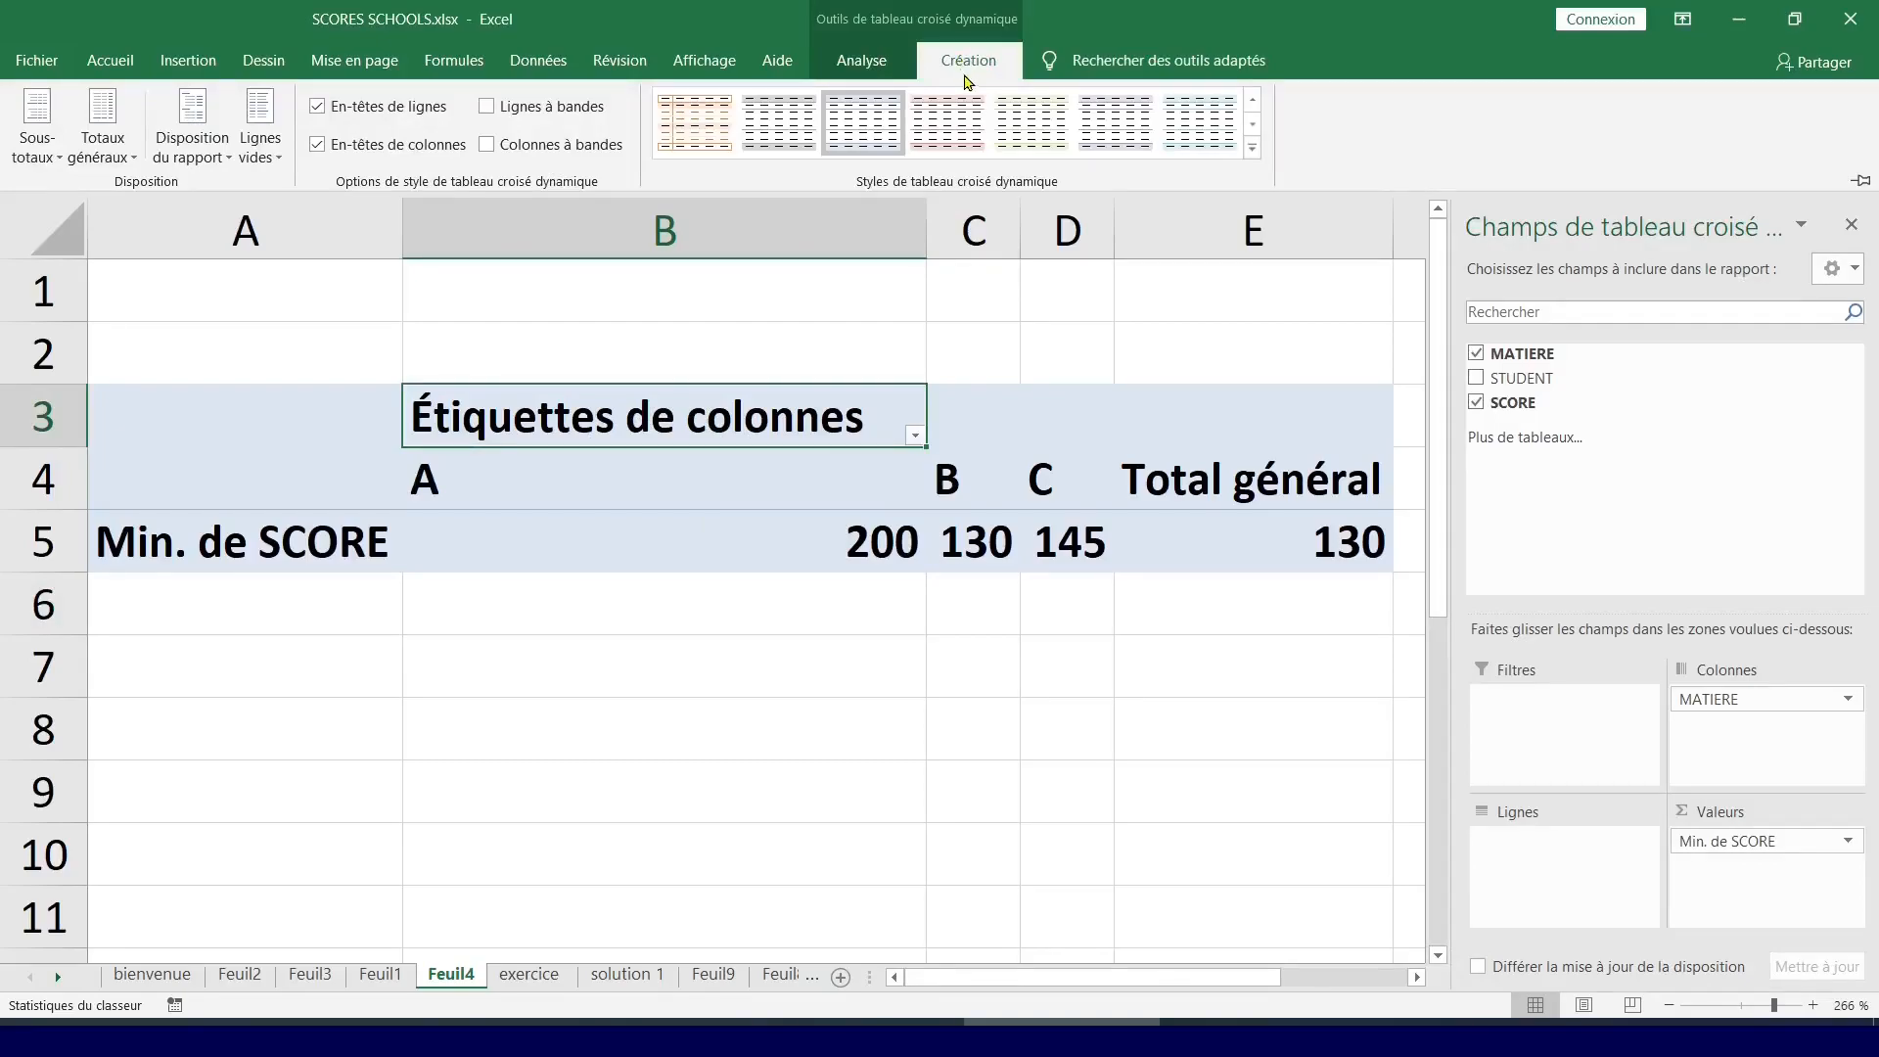
click(867, 61)
click(959, 61)
click(224, 159)
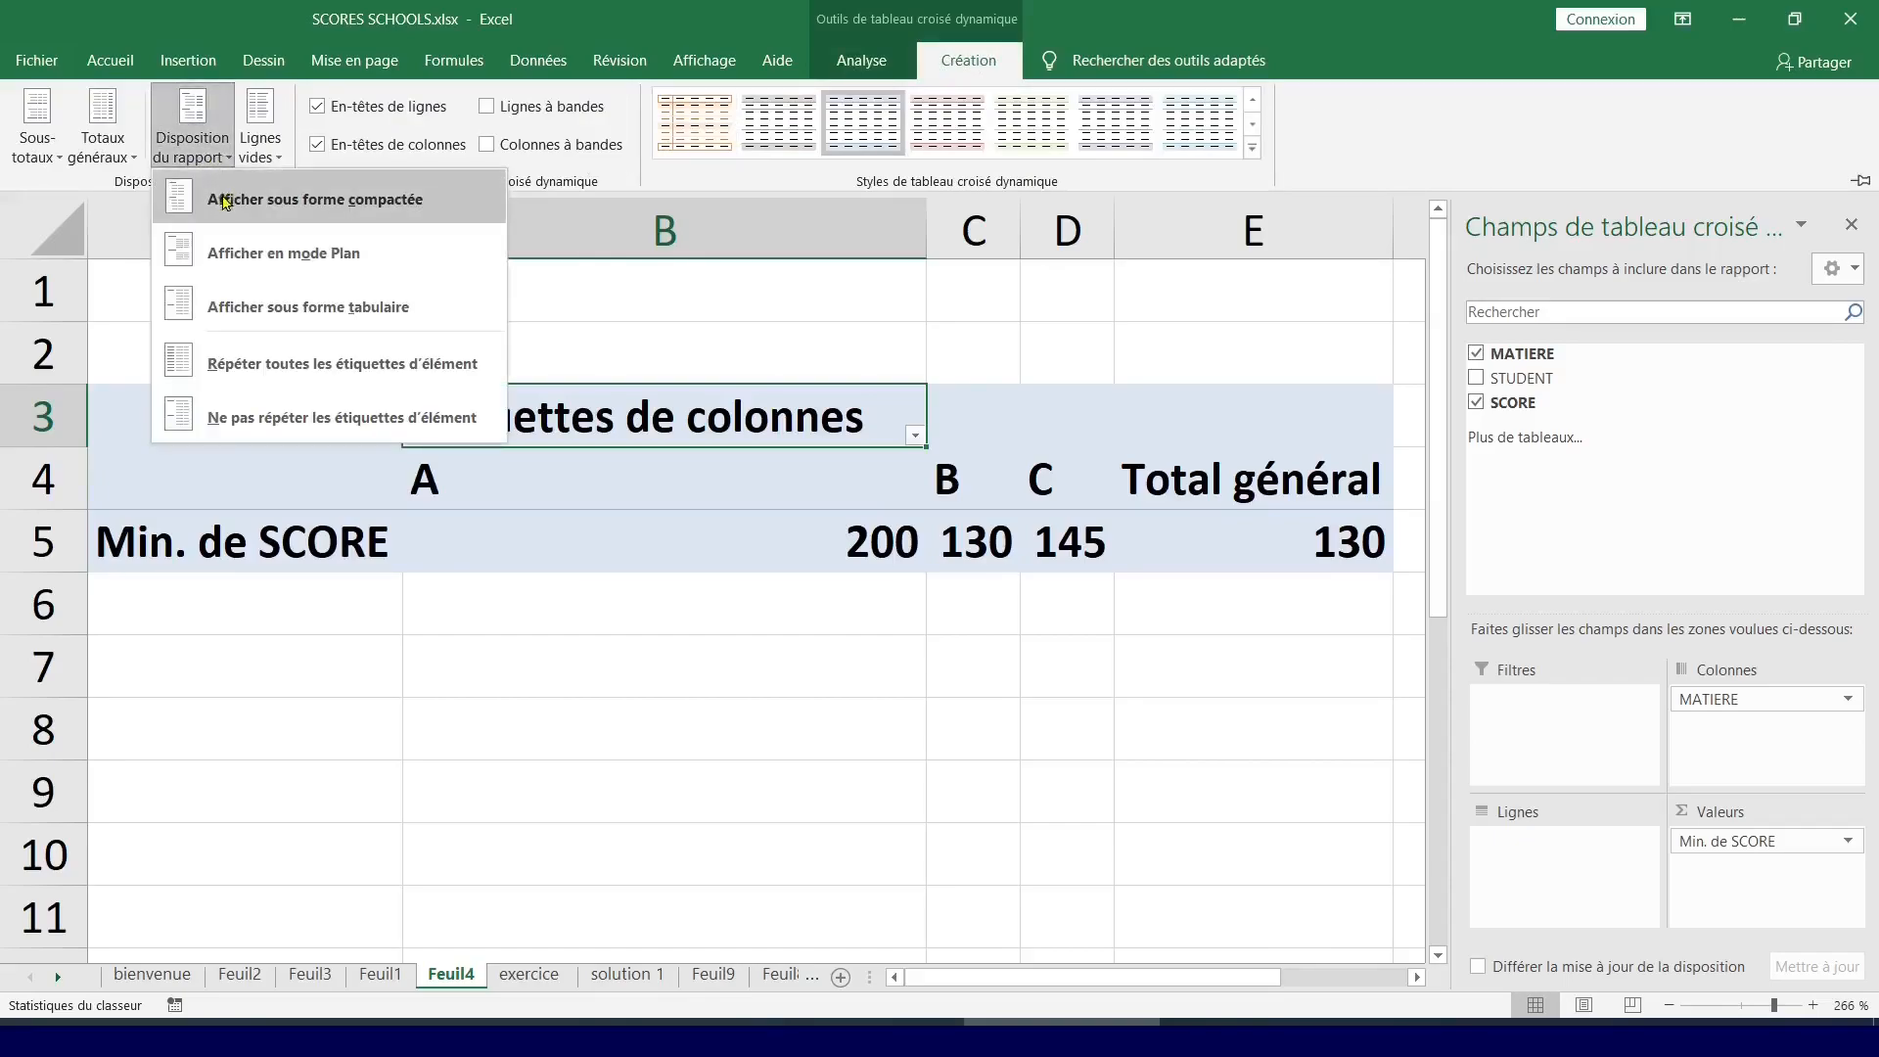
click(246, 320)
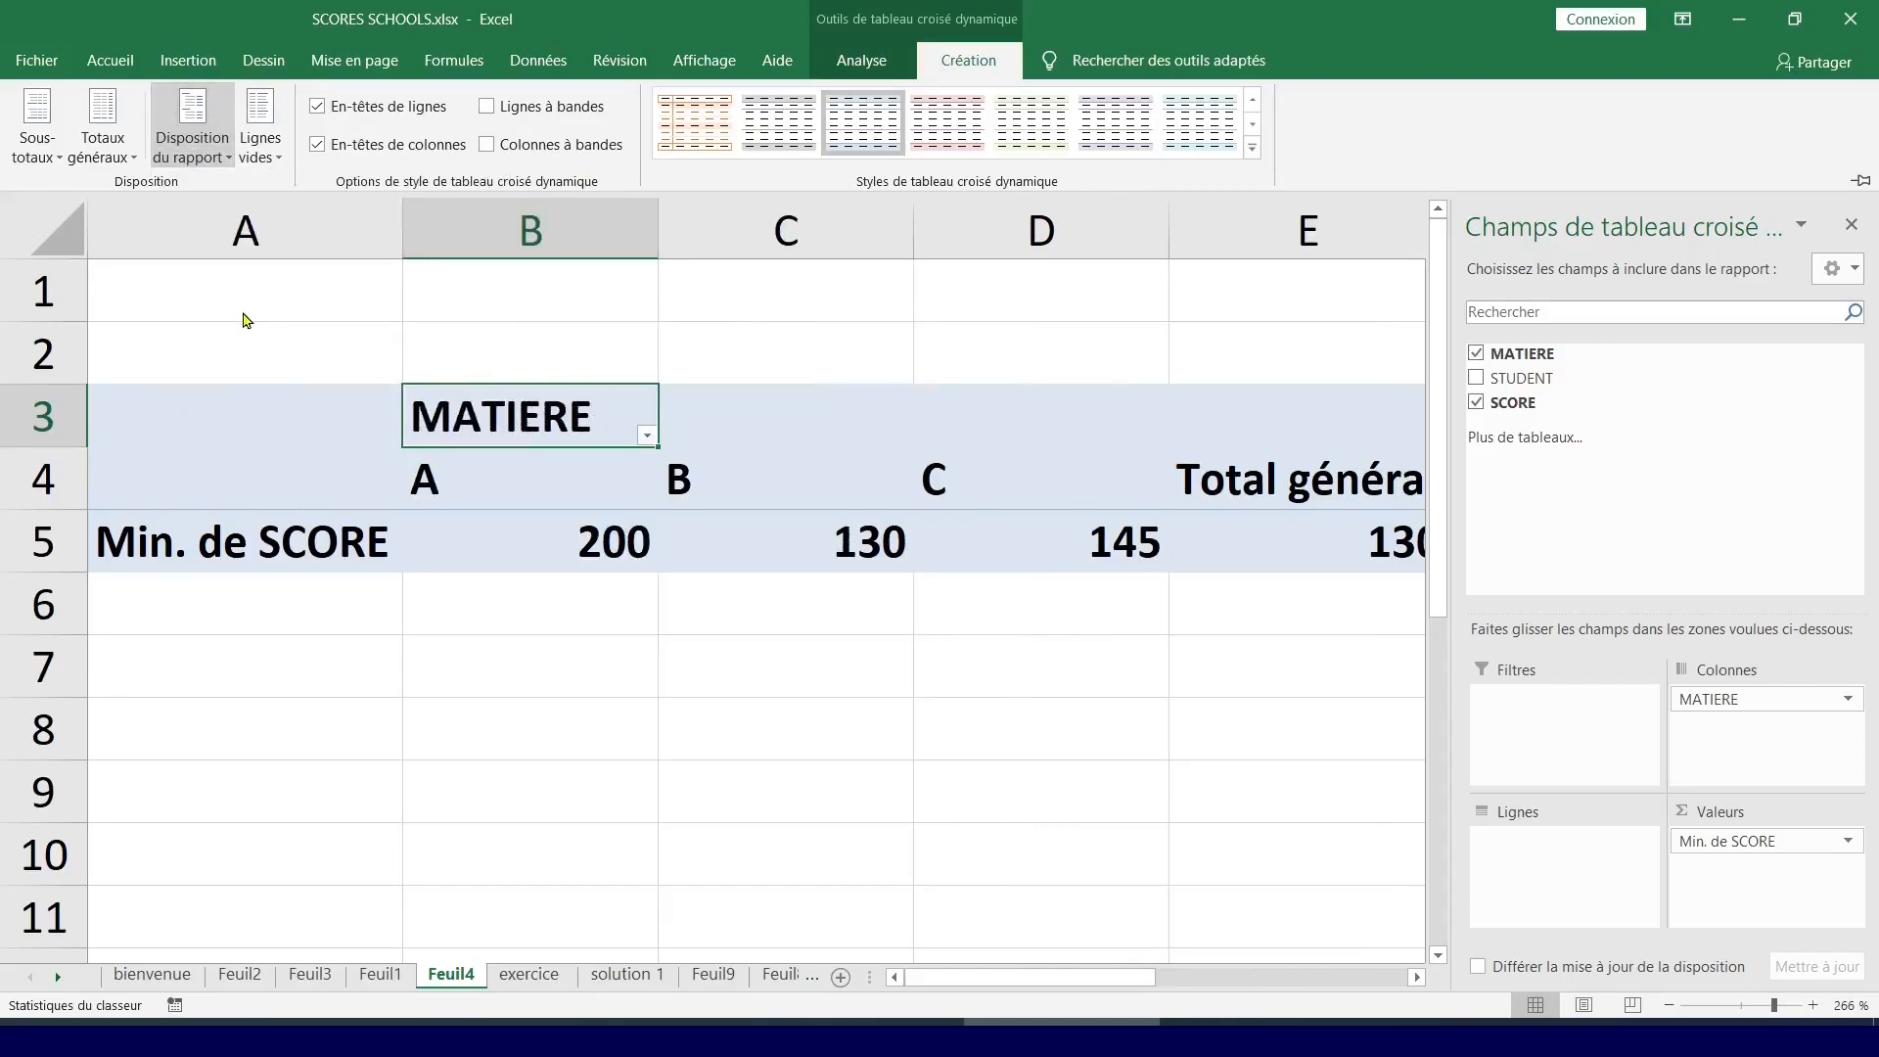
click(643, 701)
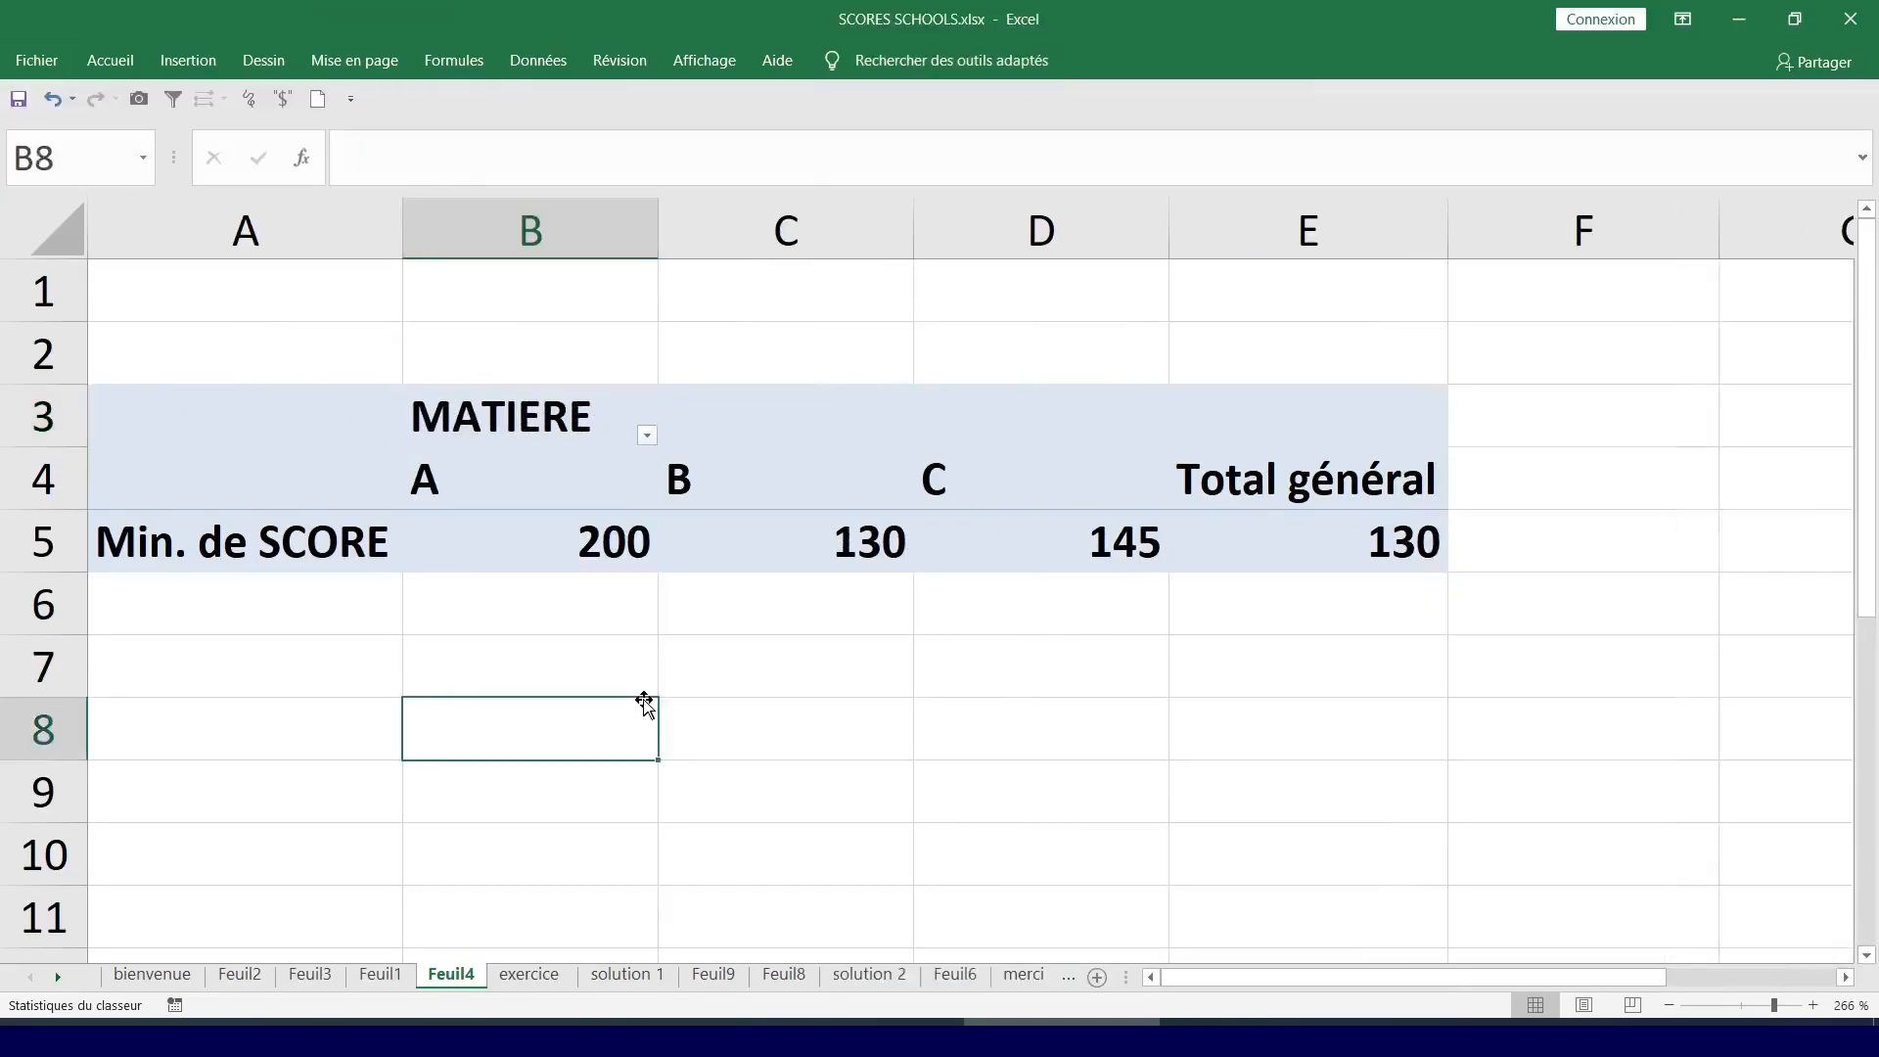
Turn off the grand totals in the Feuil4 pivot table.
click(1346, 548)
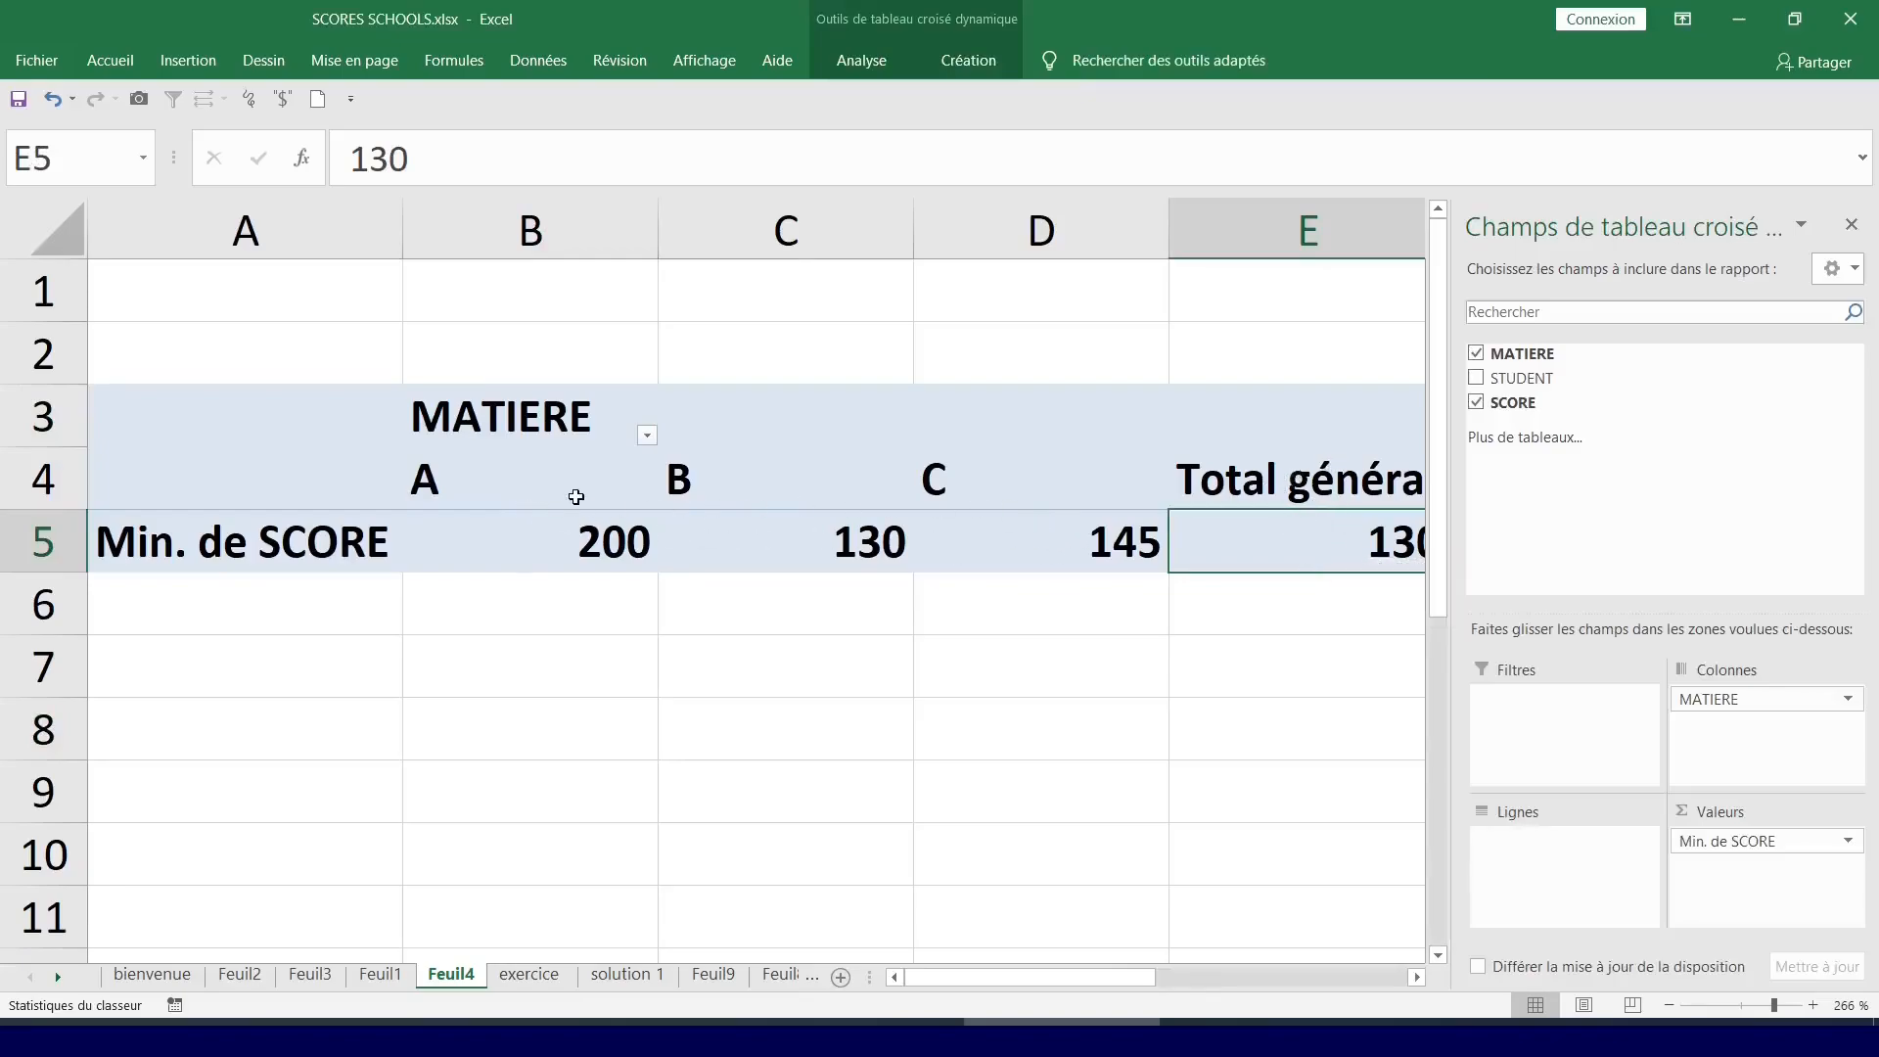
click(889, 69)
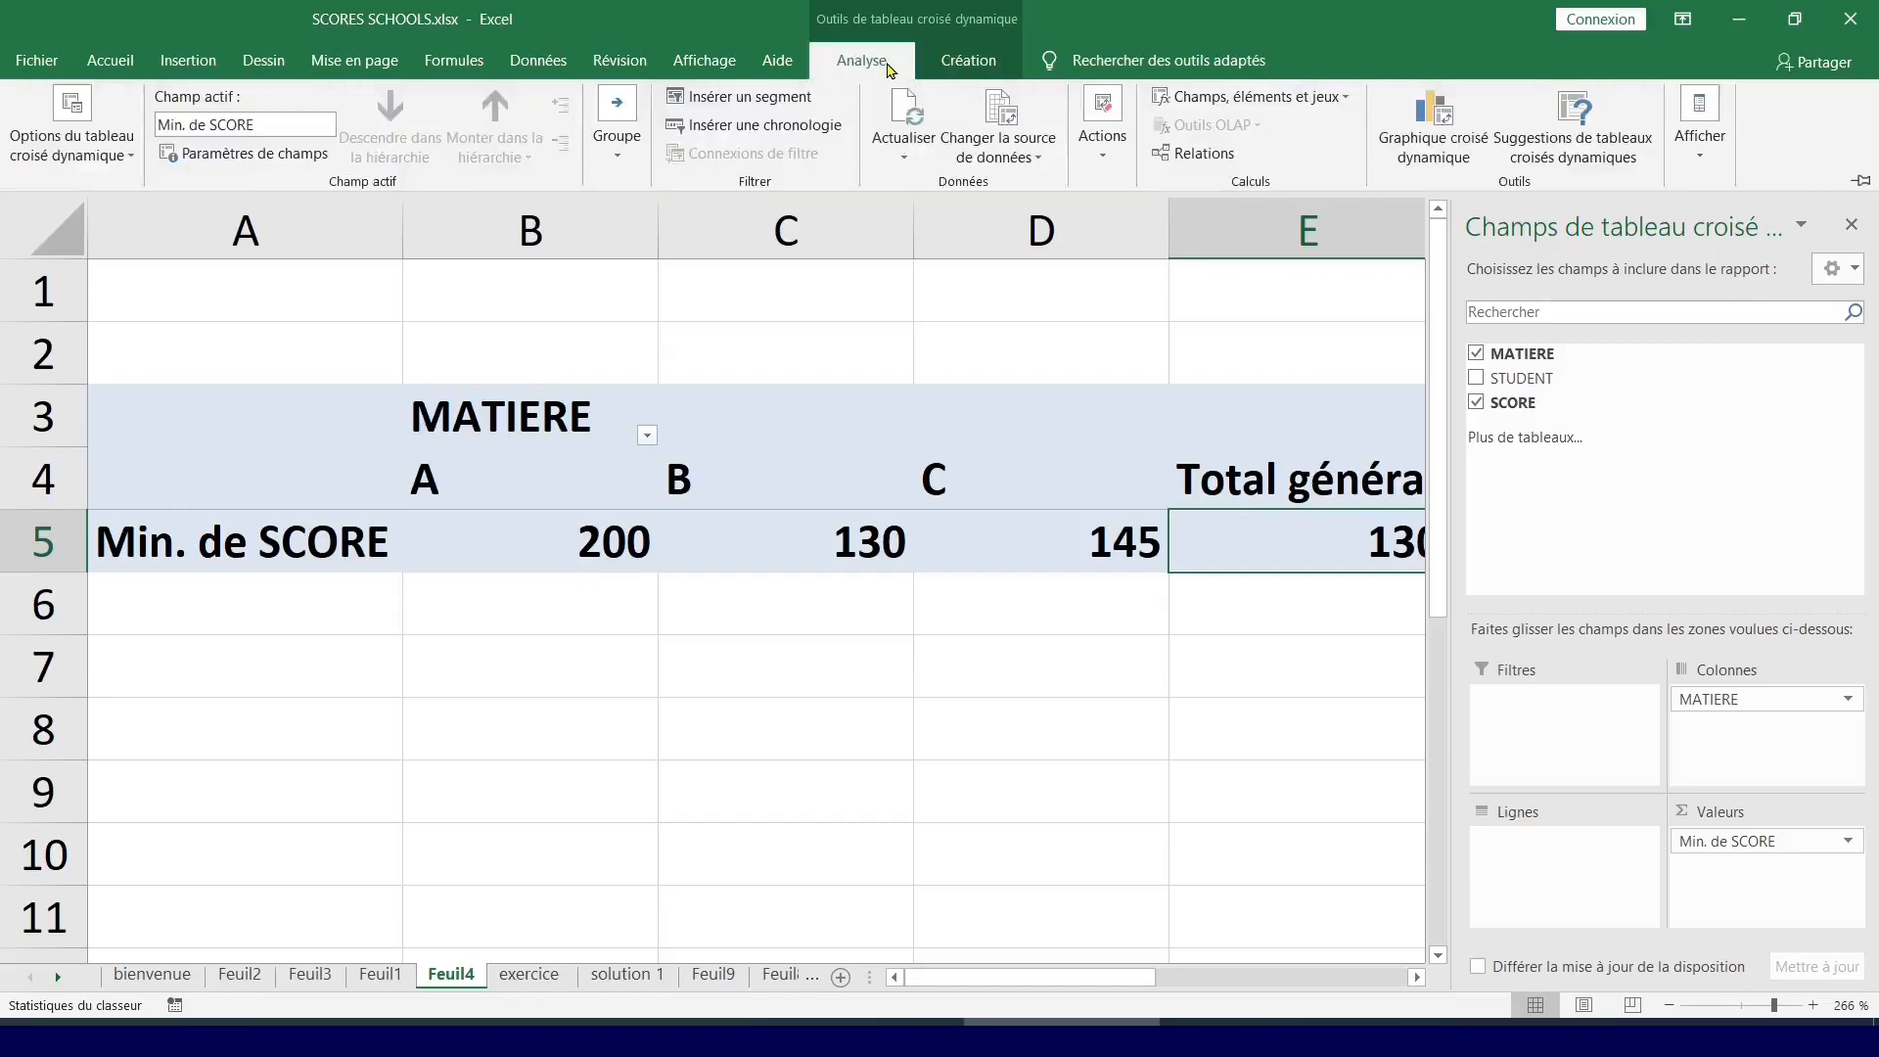
click(979, 70)
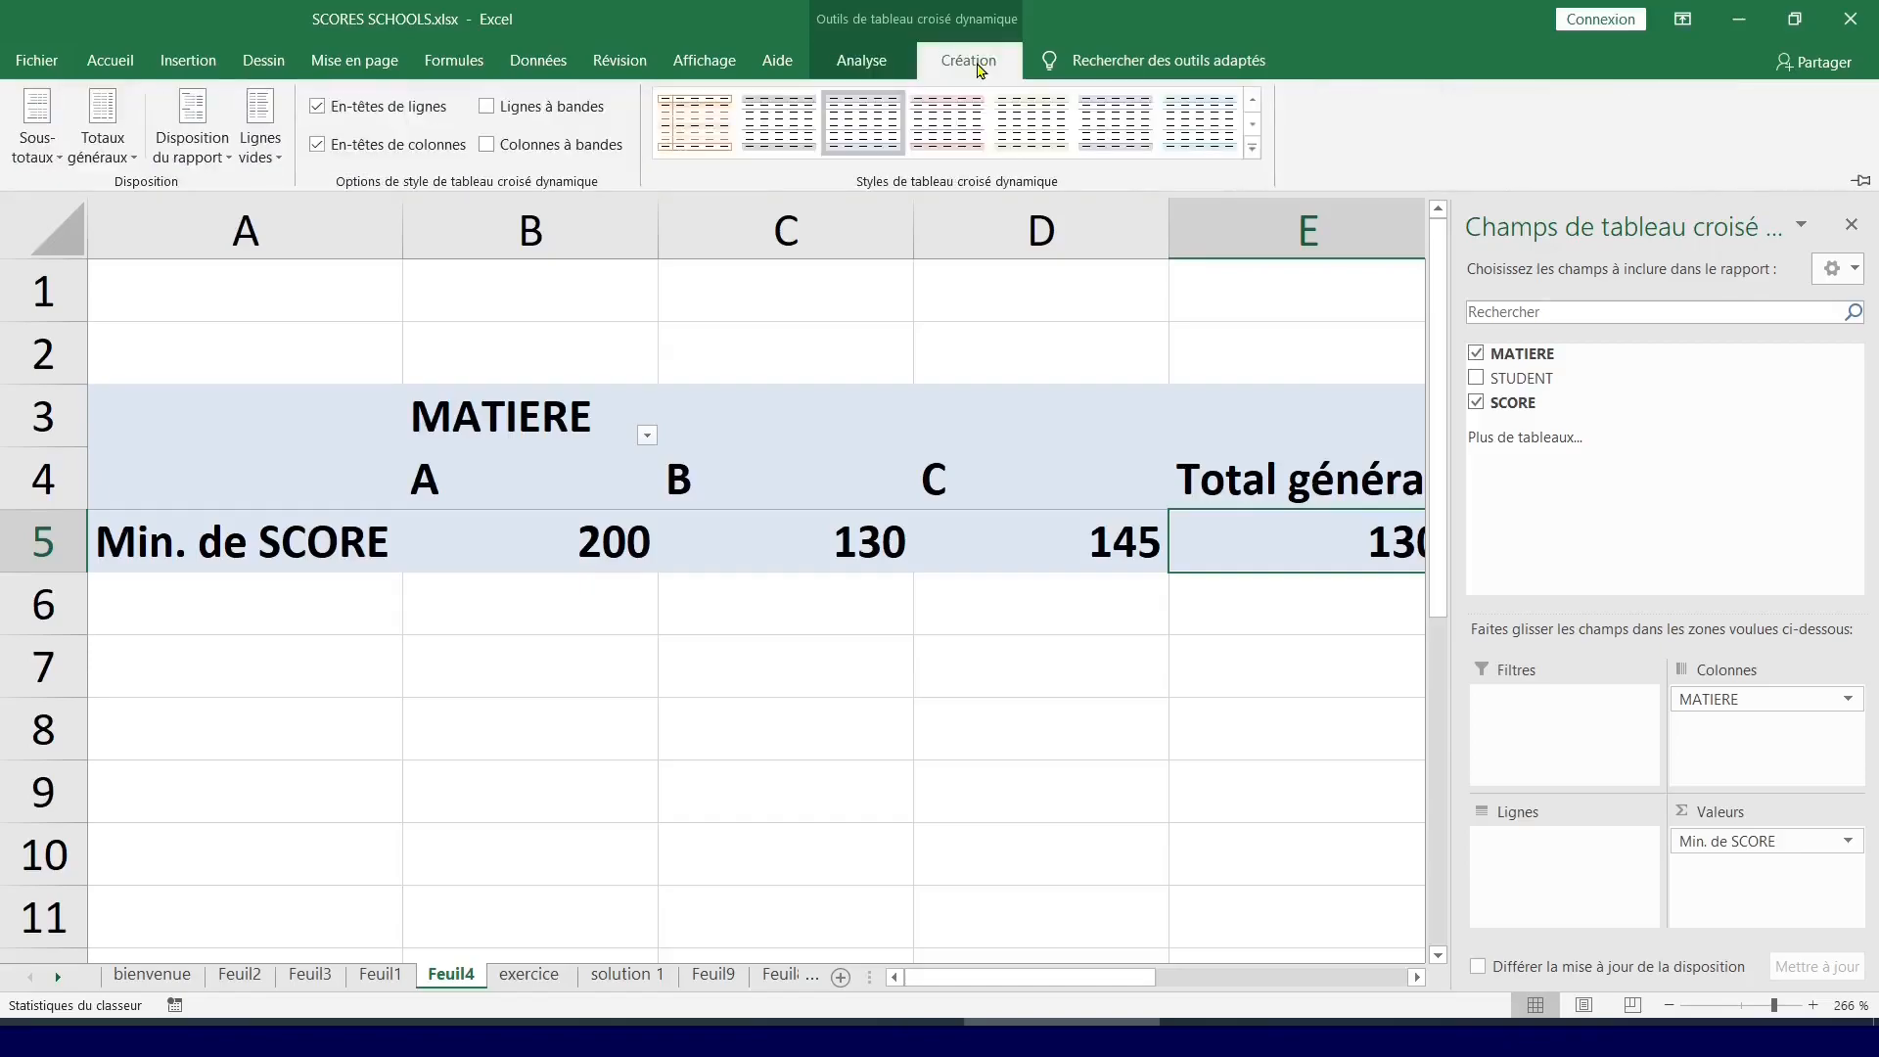
click(124, 160)
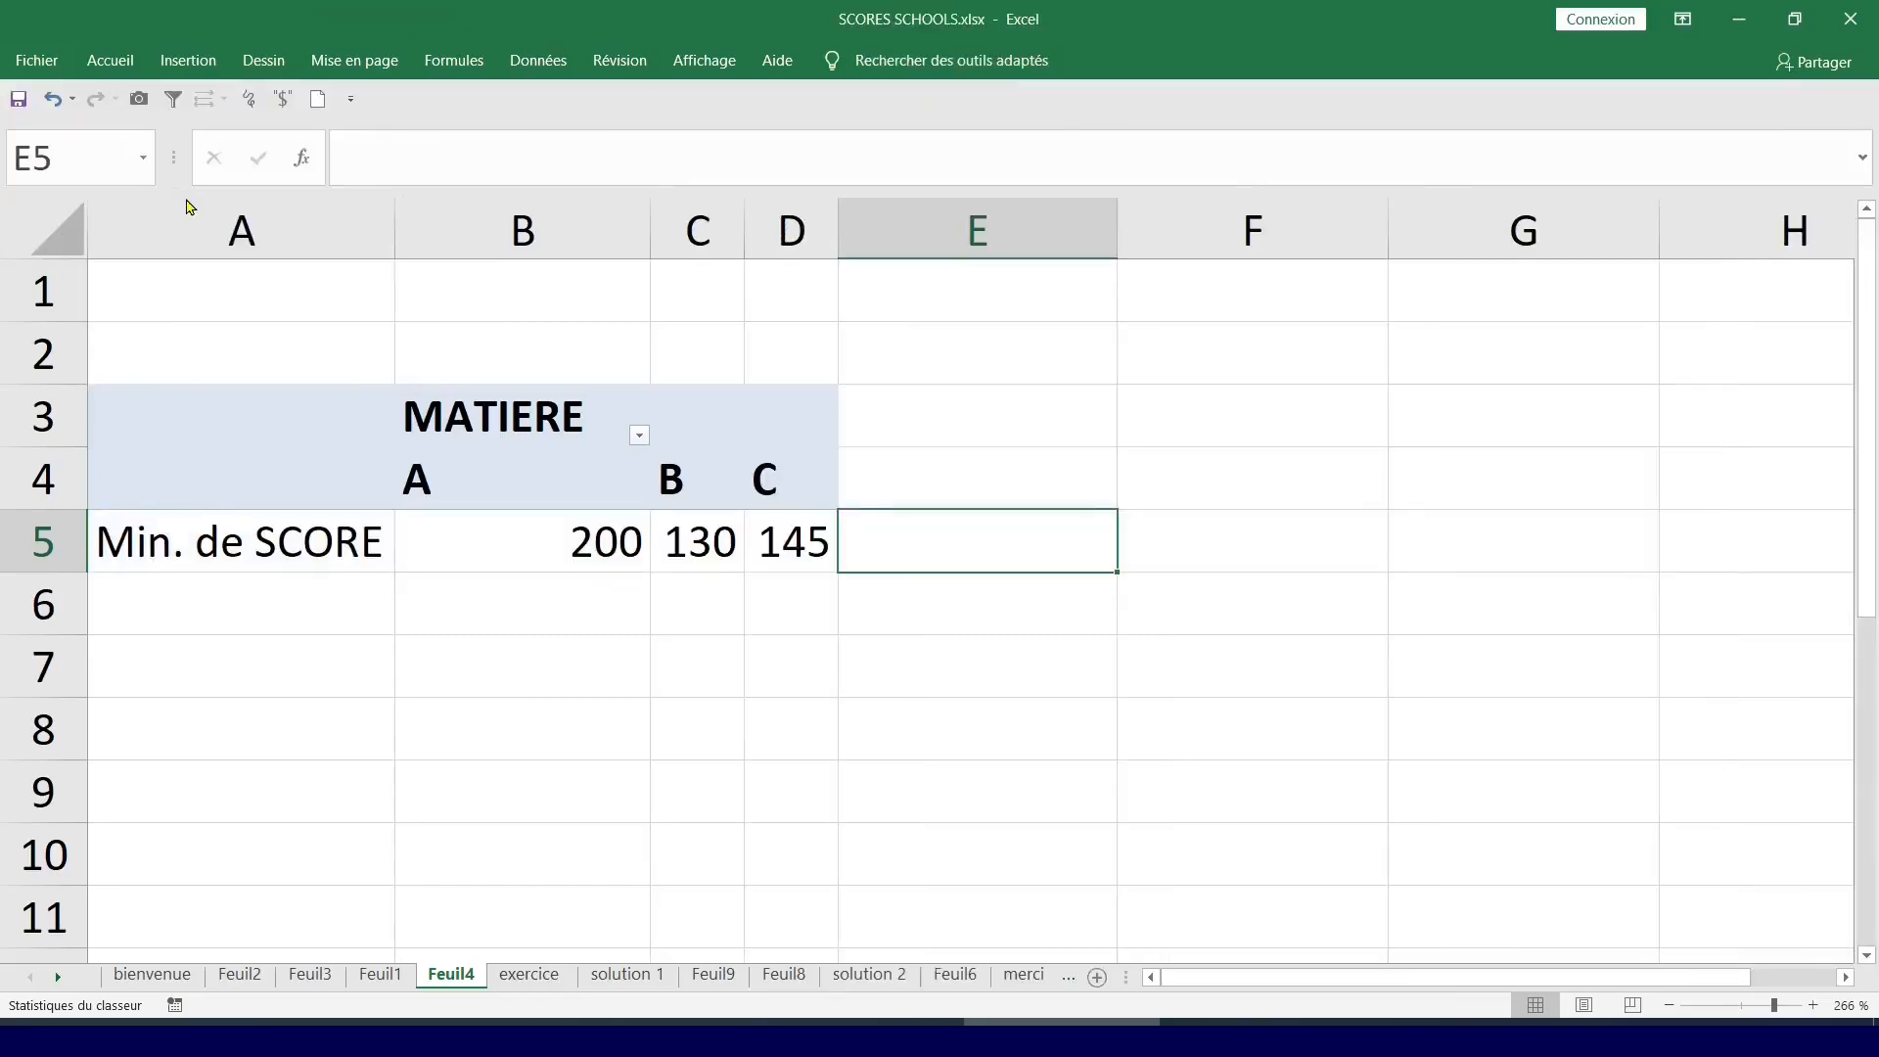
click(628, 713)
Add SCORE to the pivot table's values a second time and summarize it by Max.
click(278, 560)
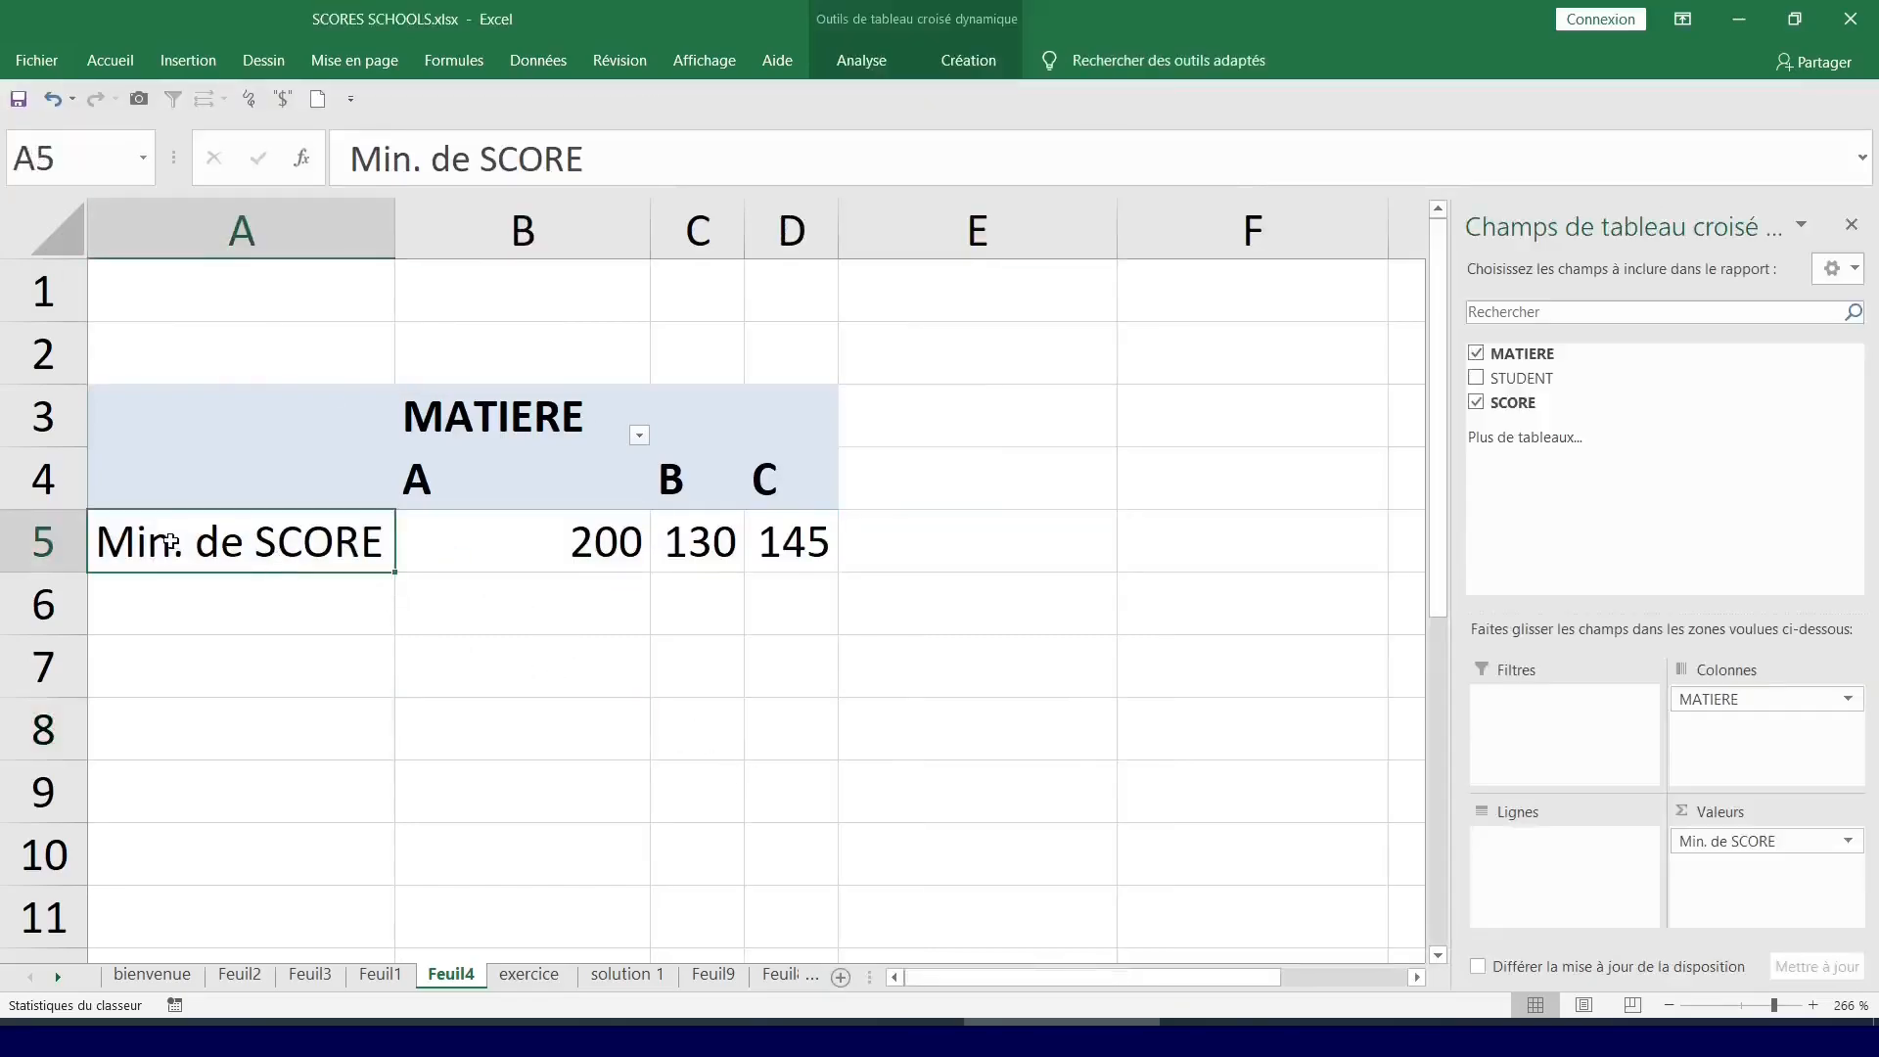
click(559, 626)
click(532, 558)
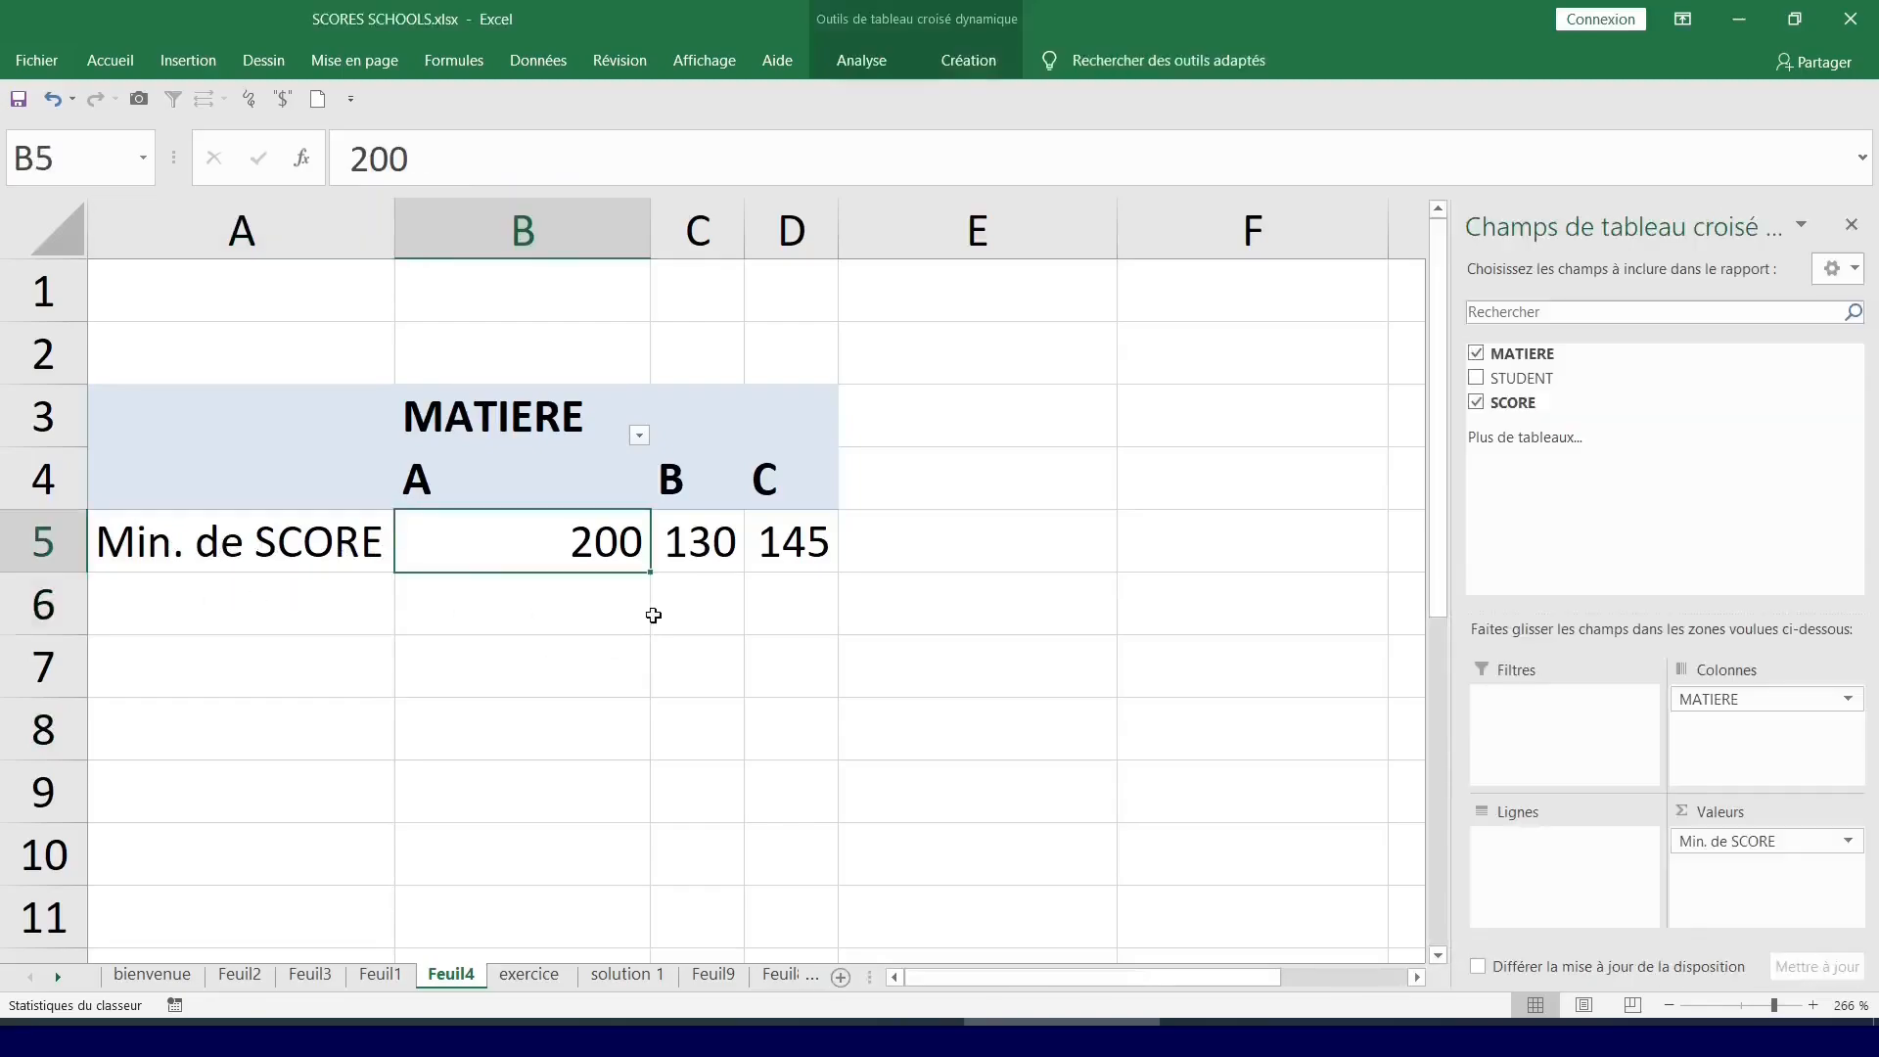
drag(1569, 402, 1765, 887)
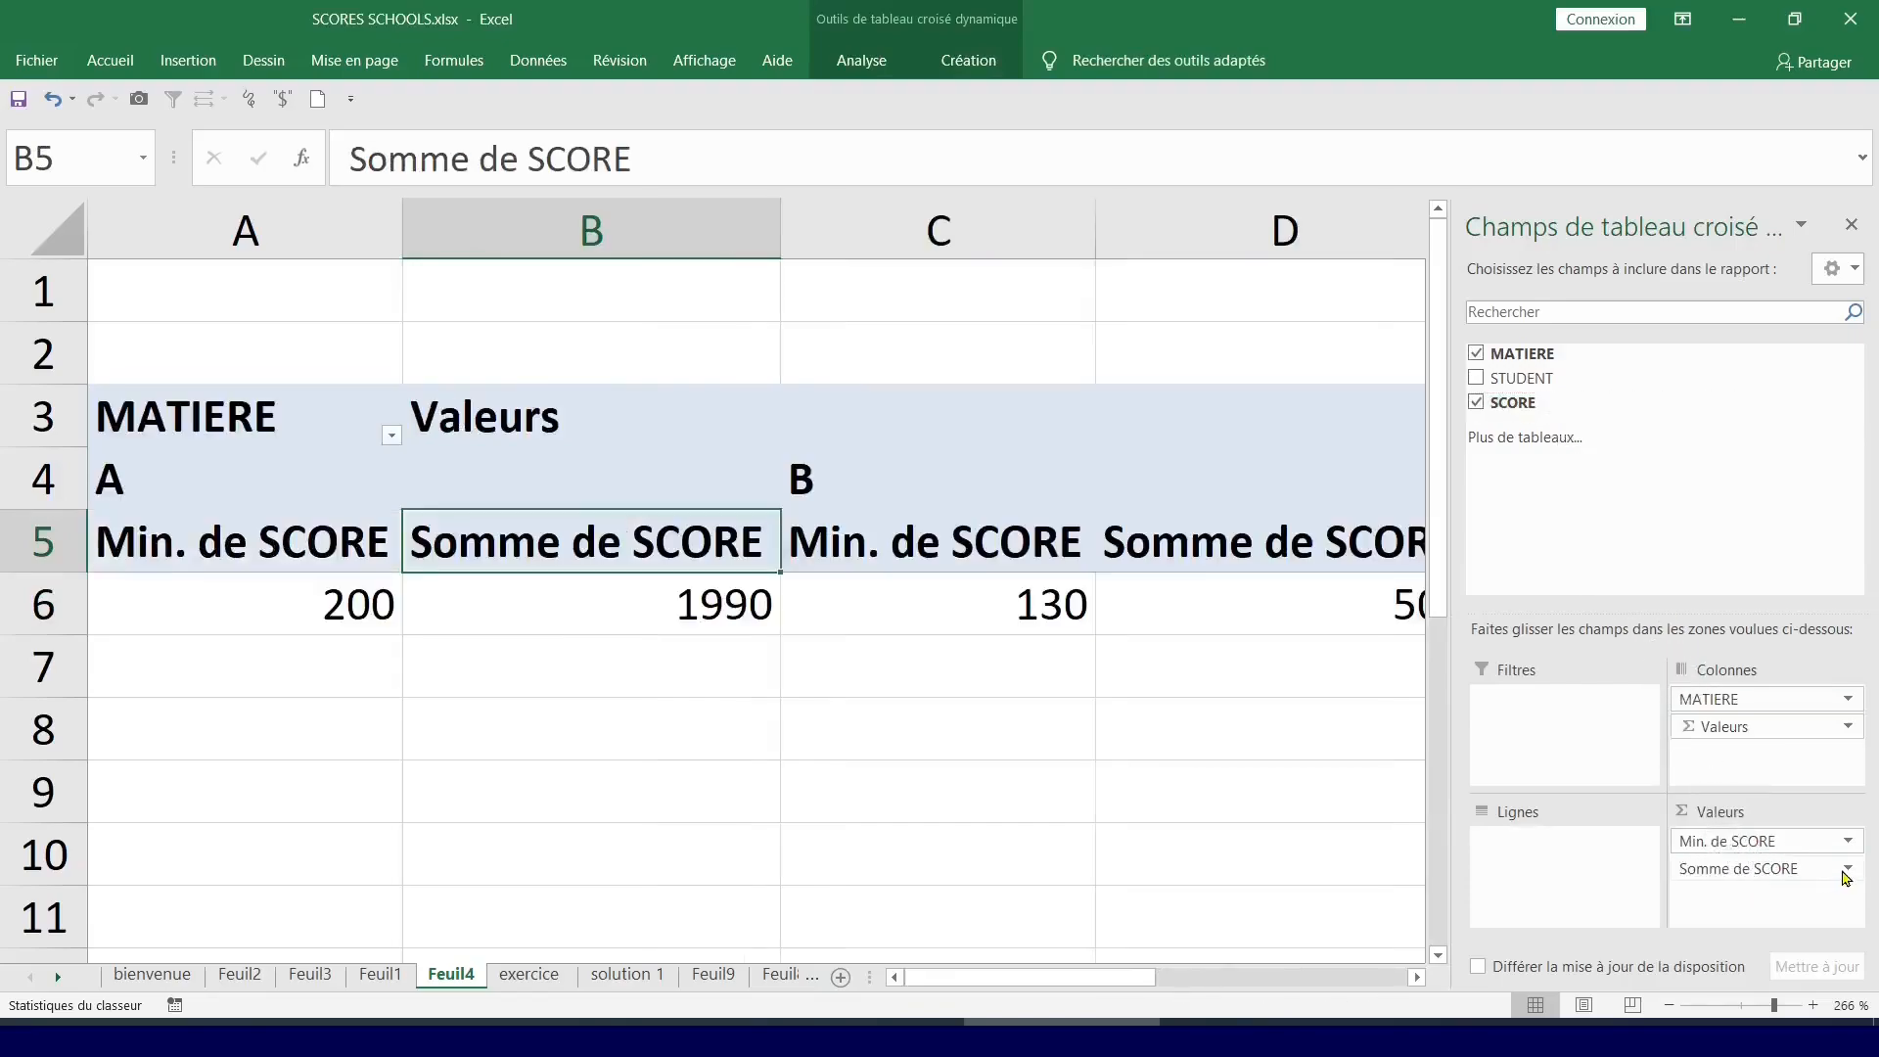
click(1845, 875)
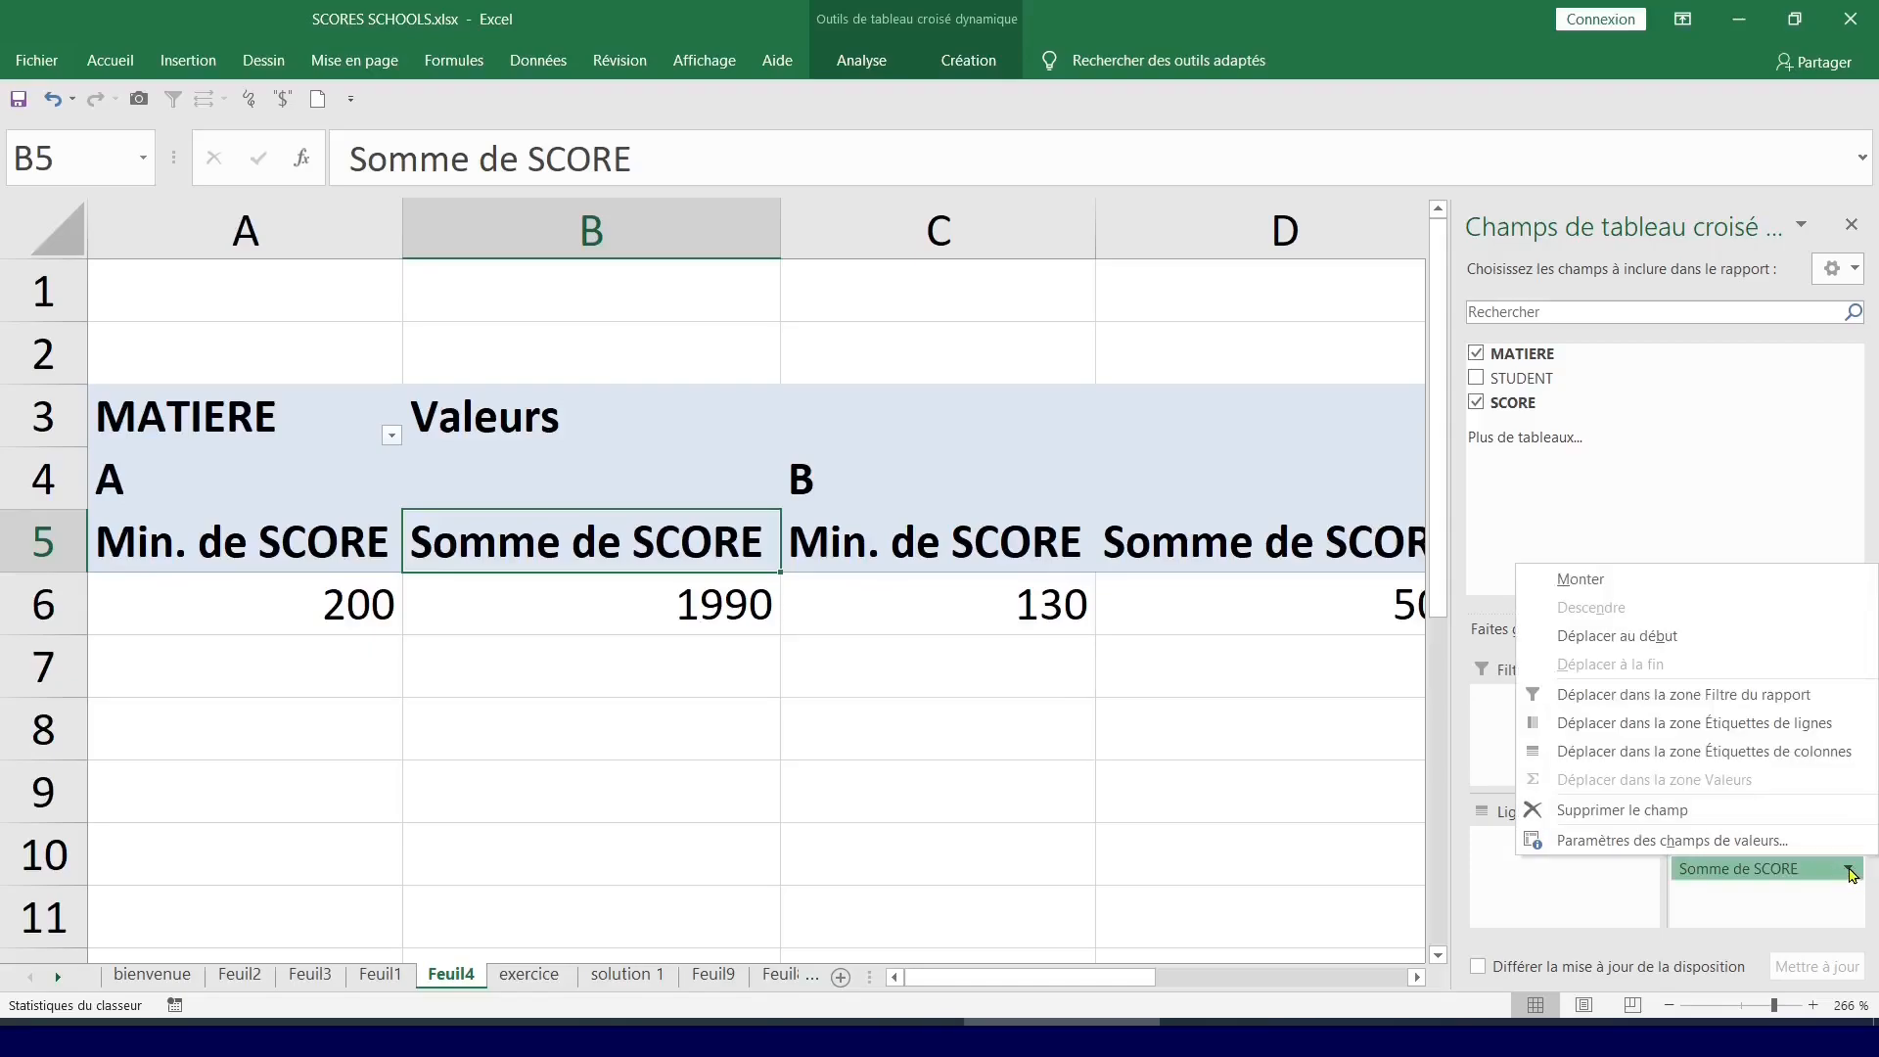
click(1739, 847)
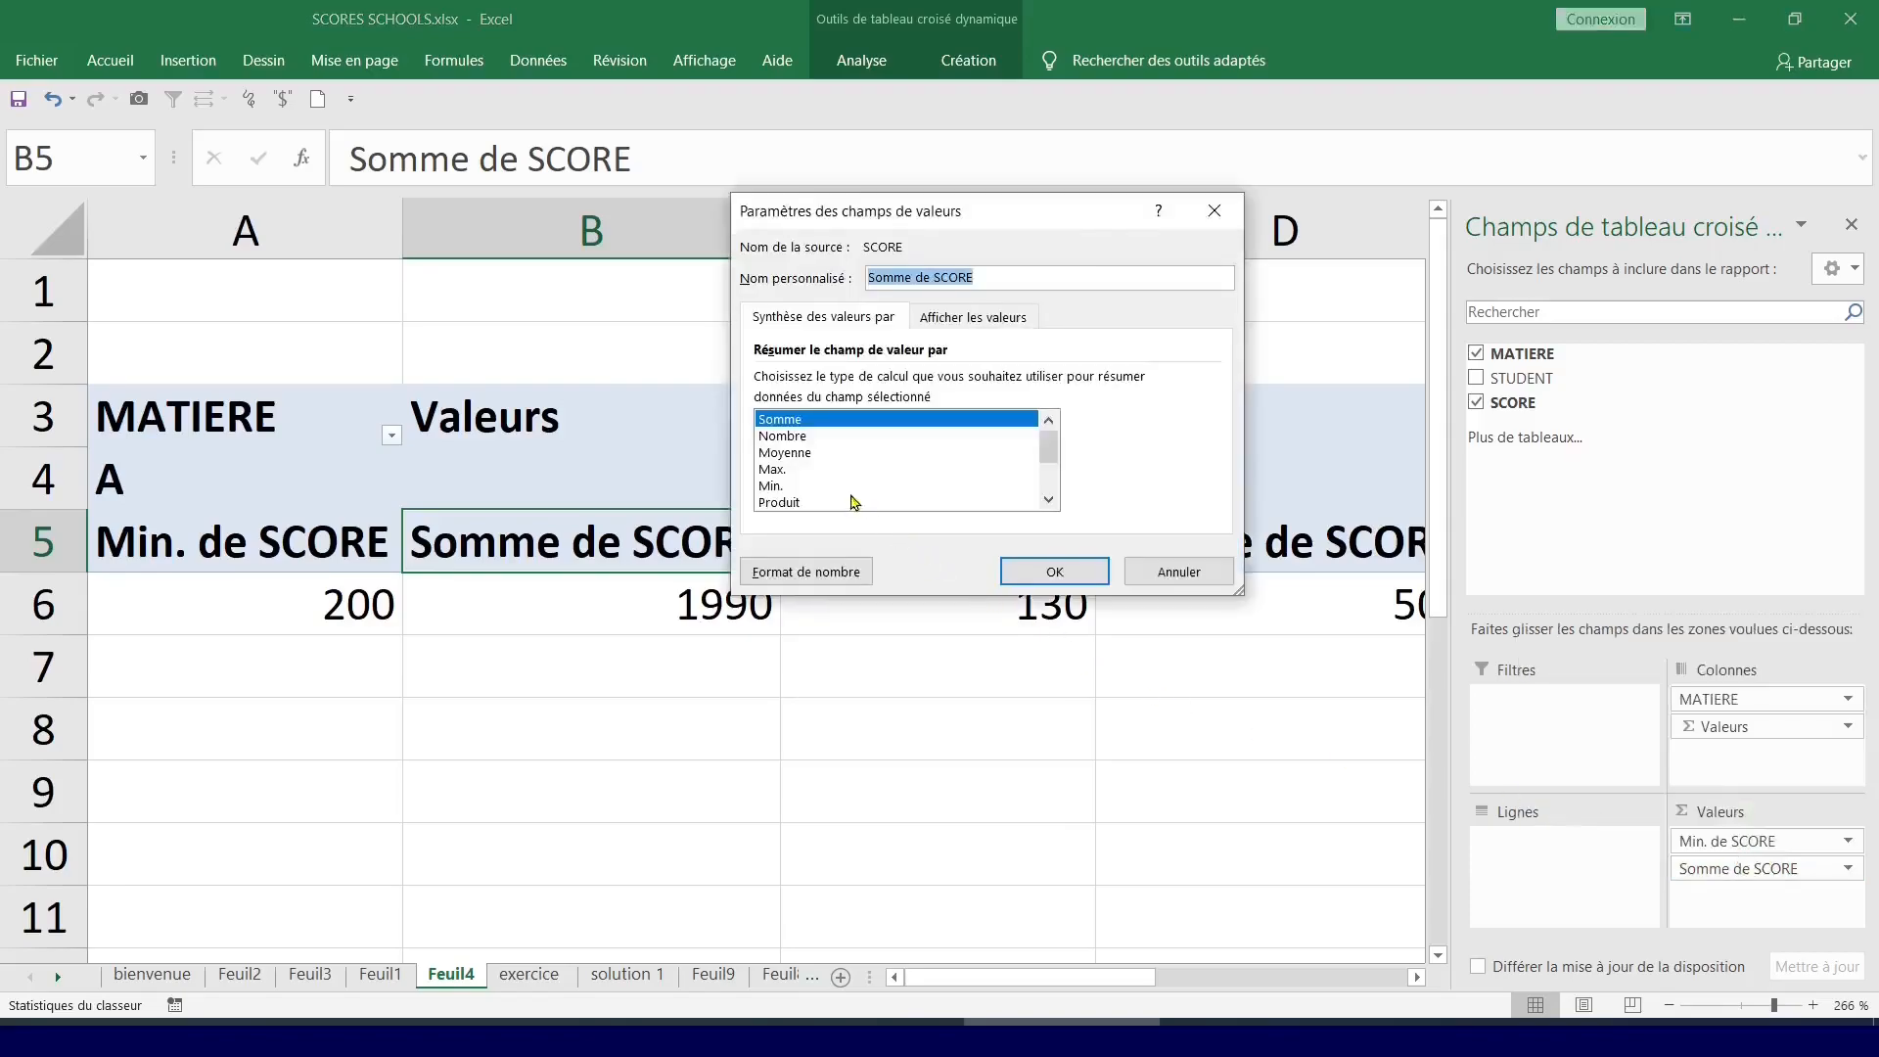
click(780, 470)
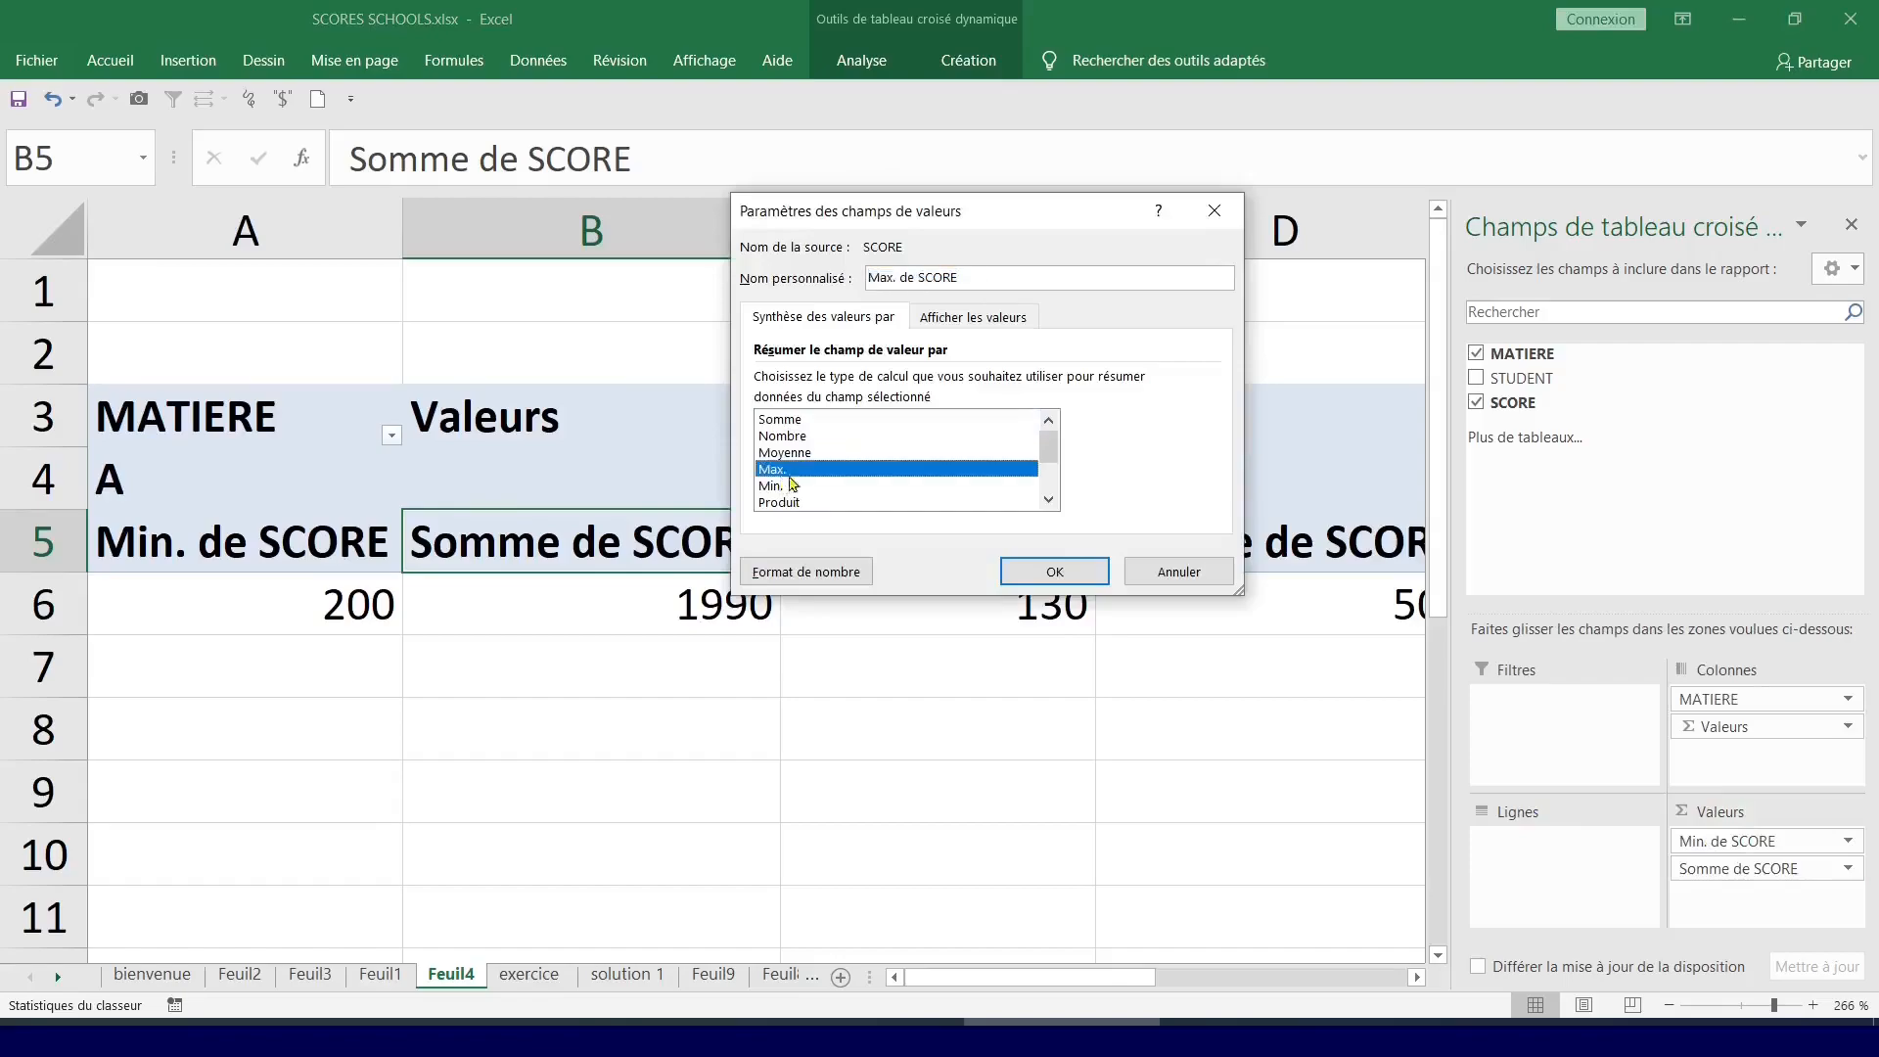
click(1054, 572)
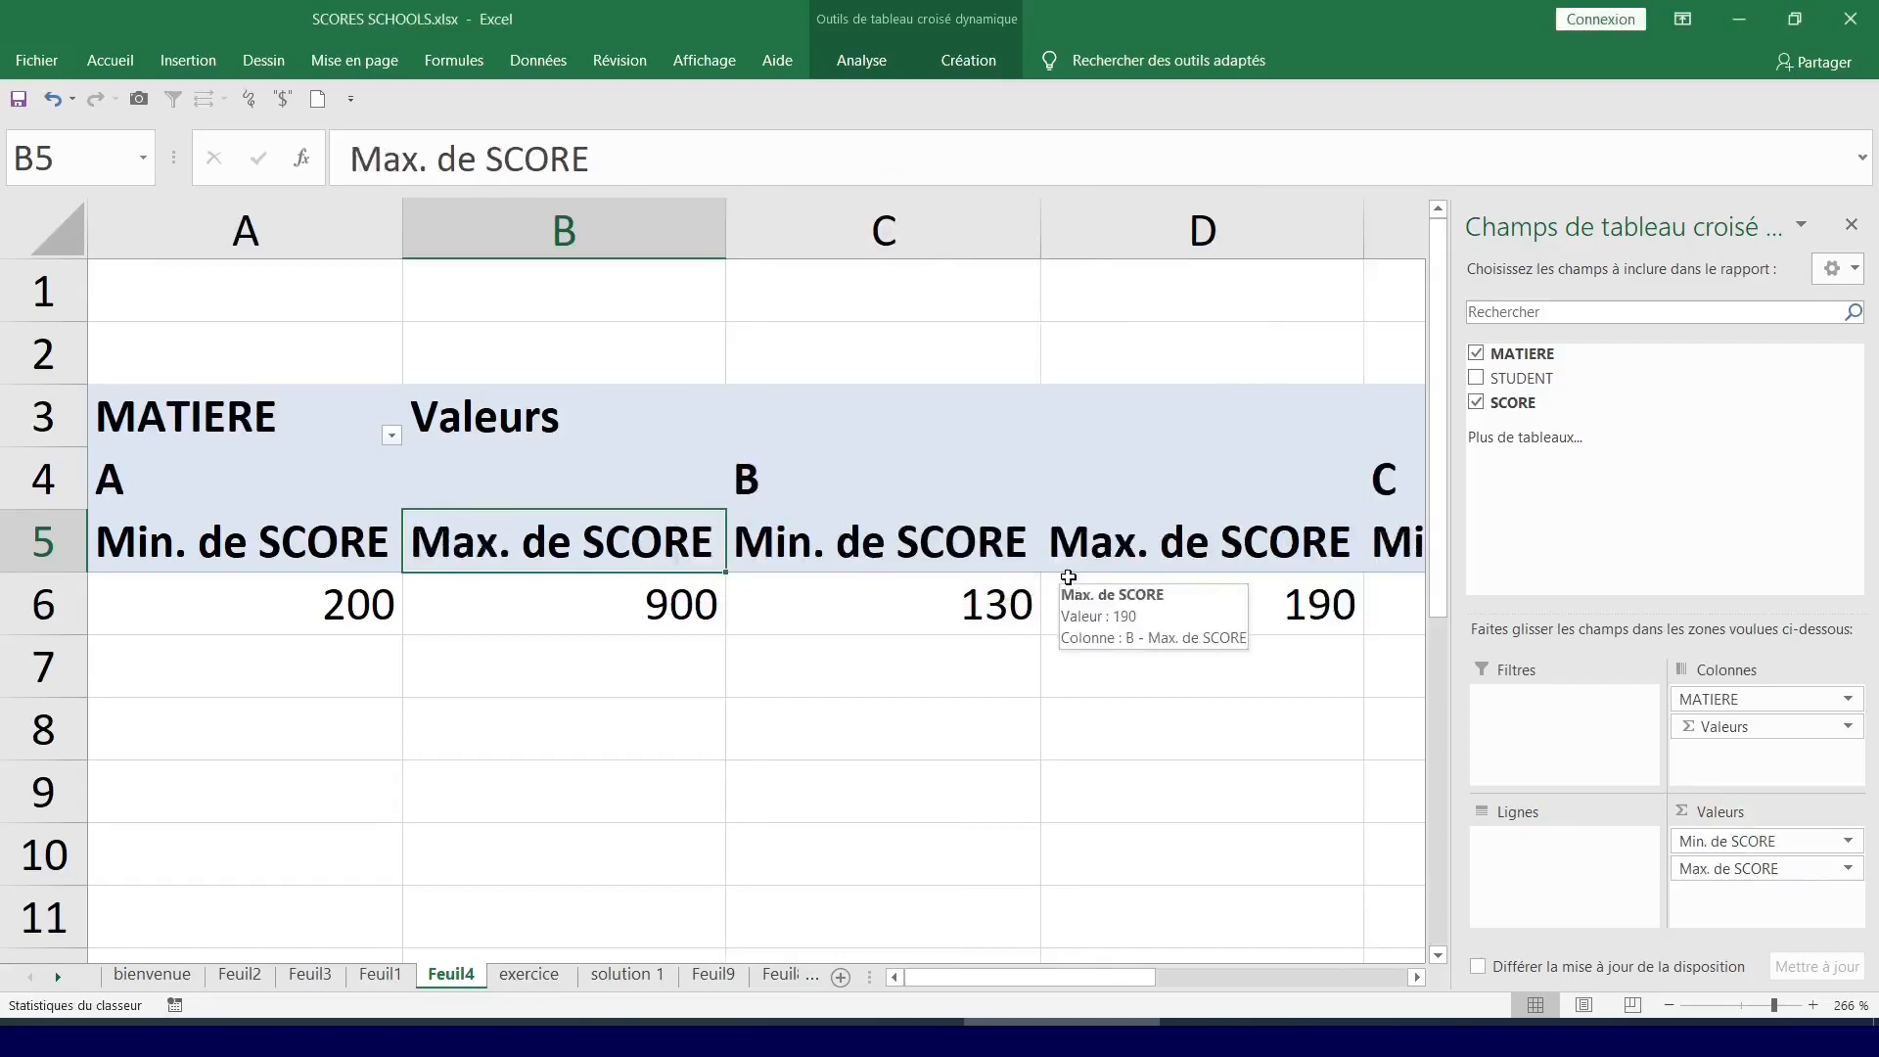
Review the side-by-side minimum and maximum scores for subjects A, B and C, reducing the view to 190%.
click(548, 675)
click(536, 507)
click(710, 664)
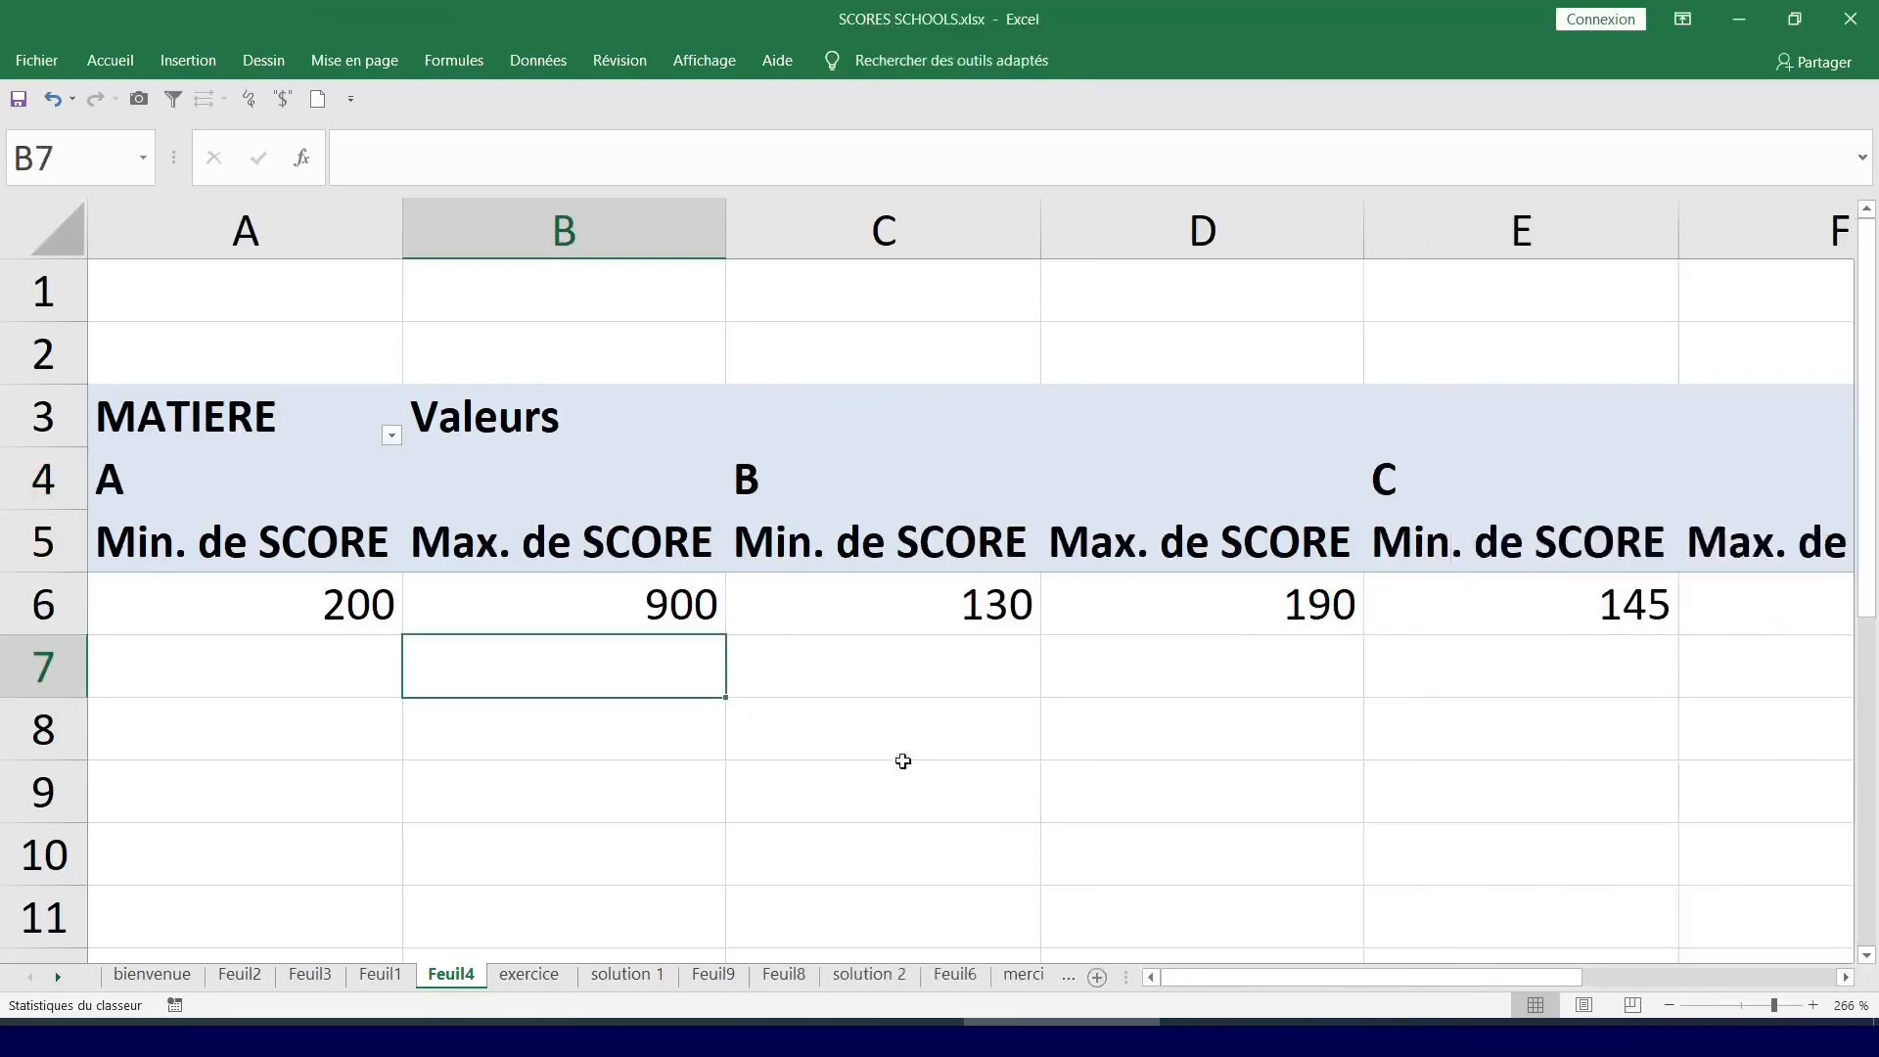
click(1668, 1005)
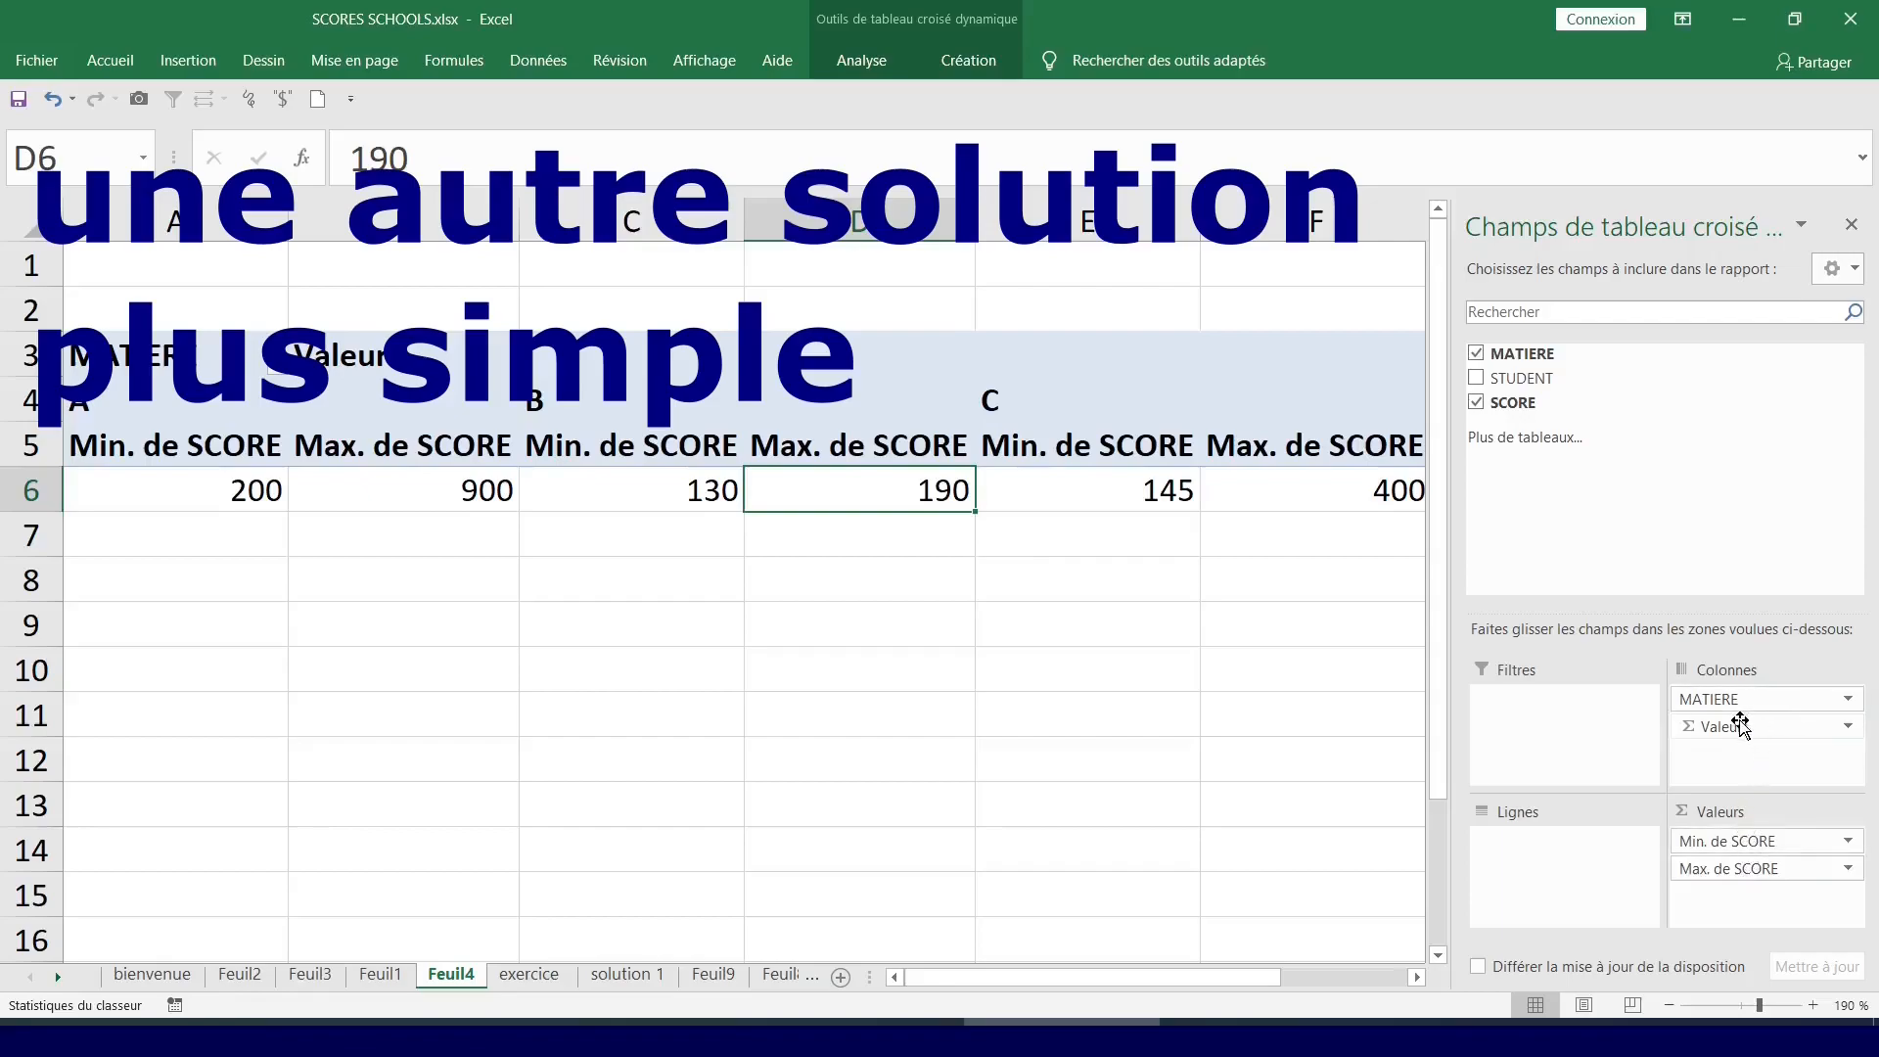
Rebuild the Feuil4 pivot table by clearing its value fields, adding SCORE to the values twice and moving MATIERE to the rows.
drag(1741, 727, 1217, 659)
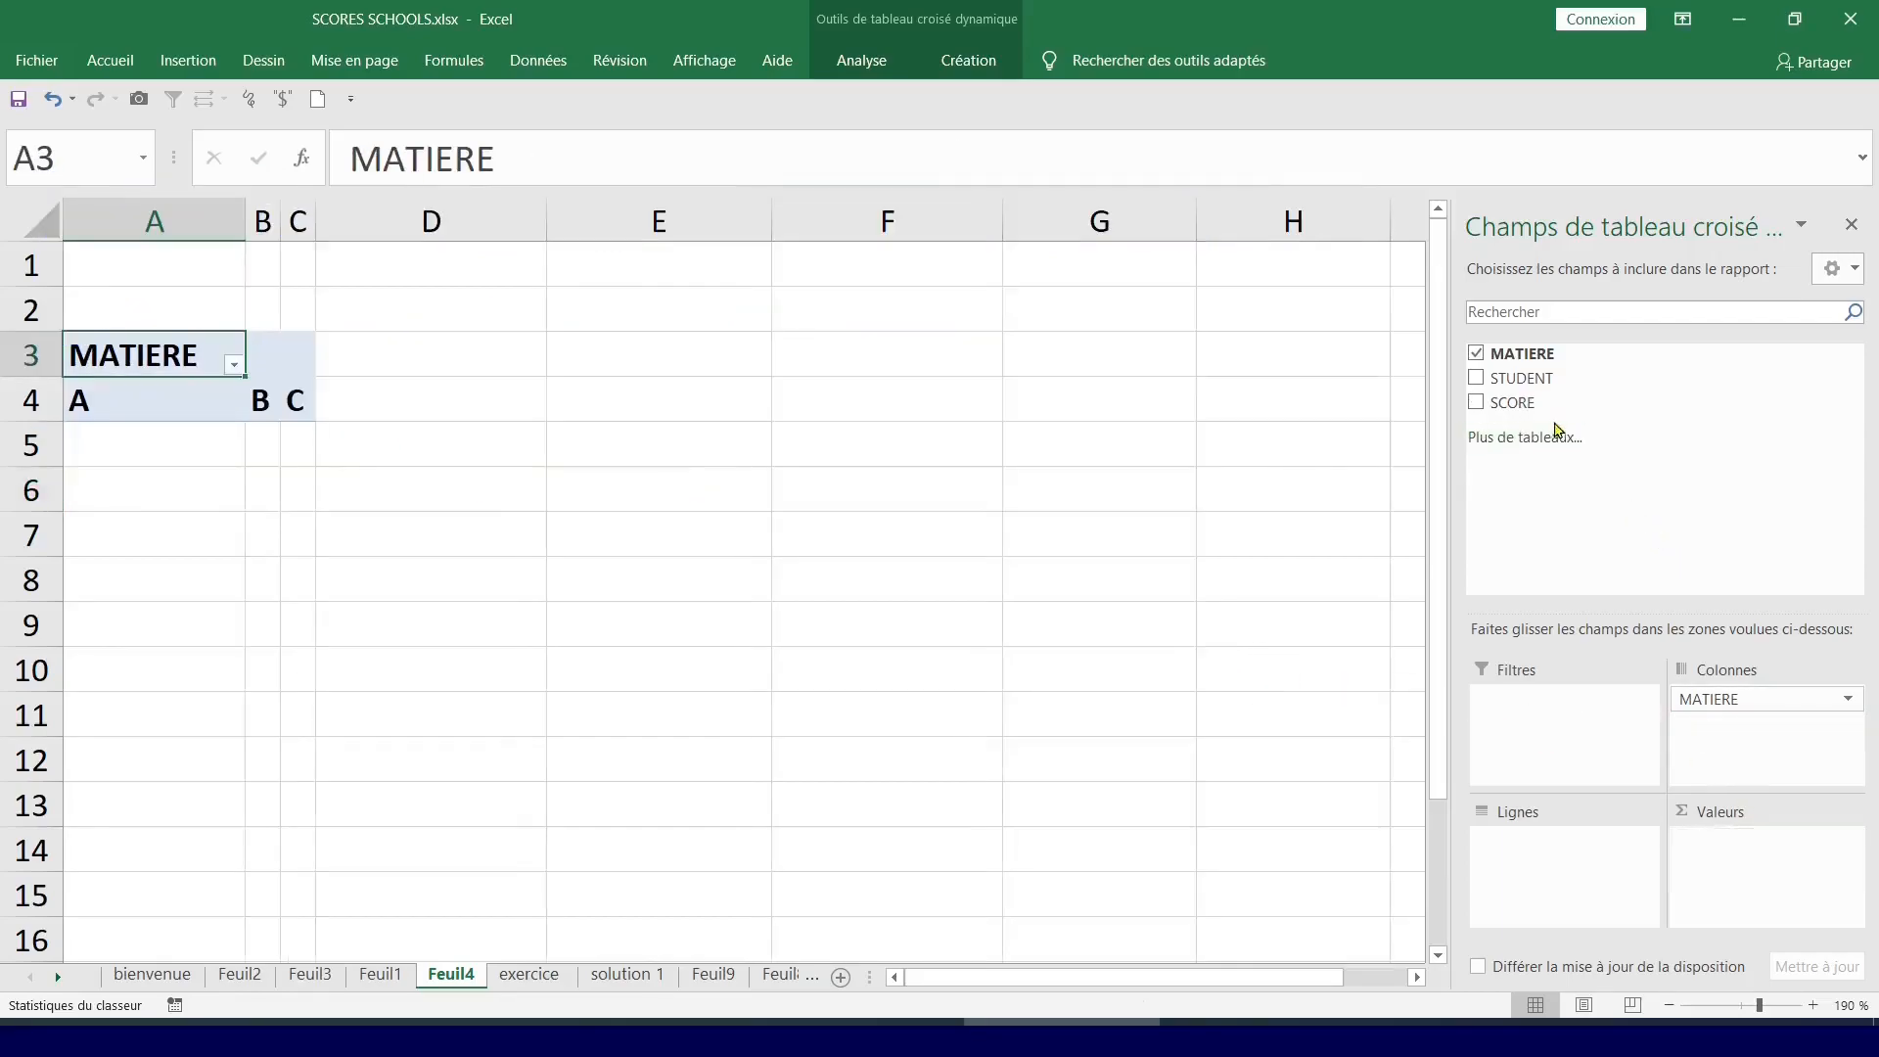
drag(1532, 406, 1694, 839)
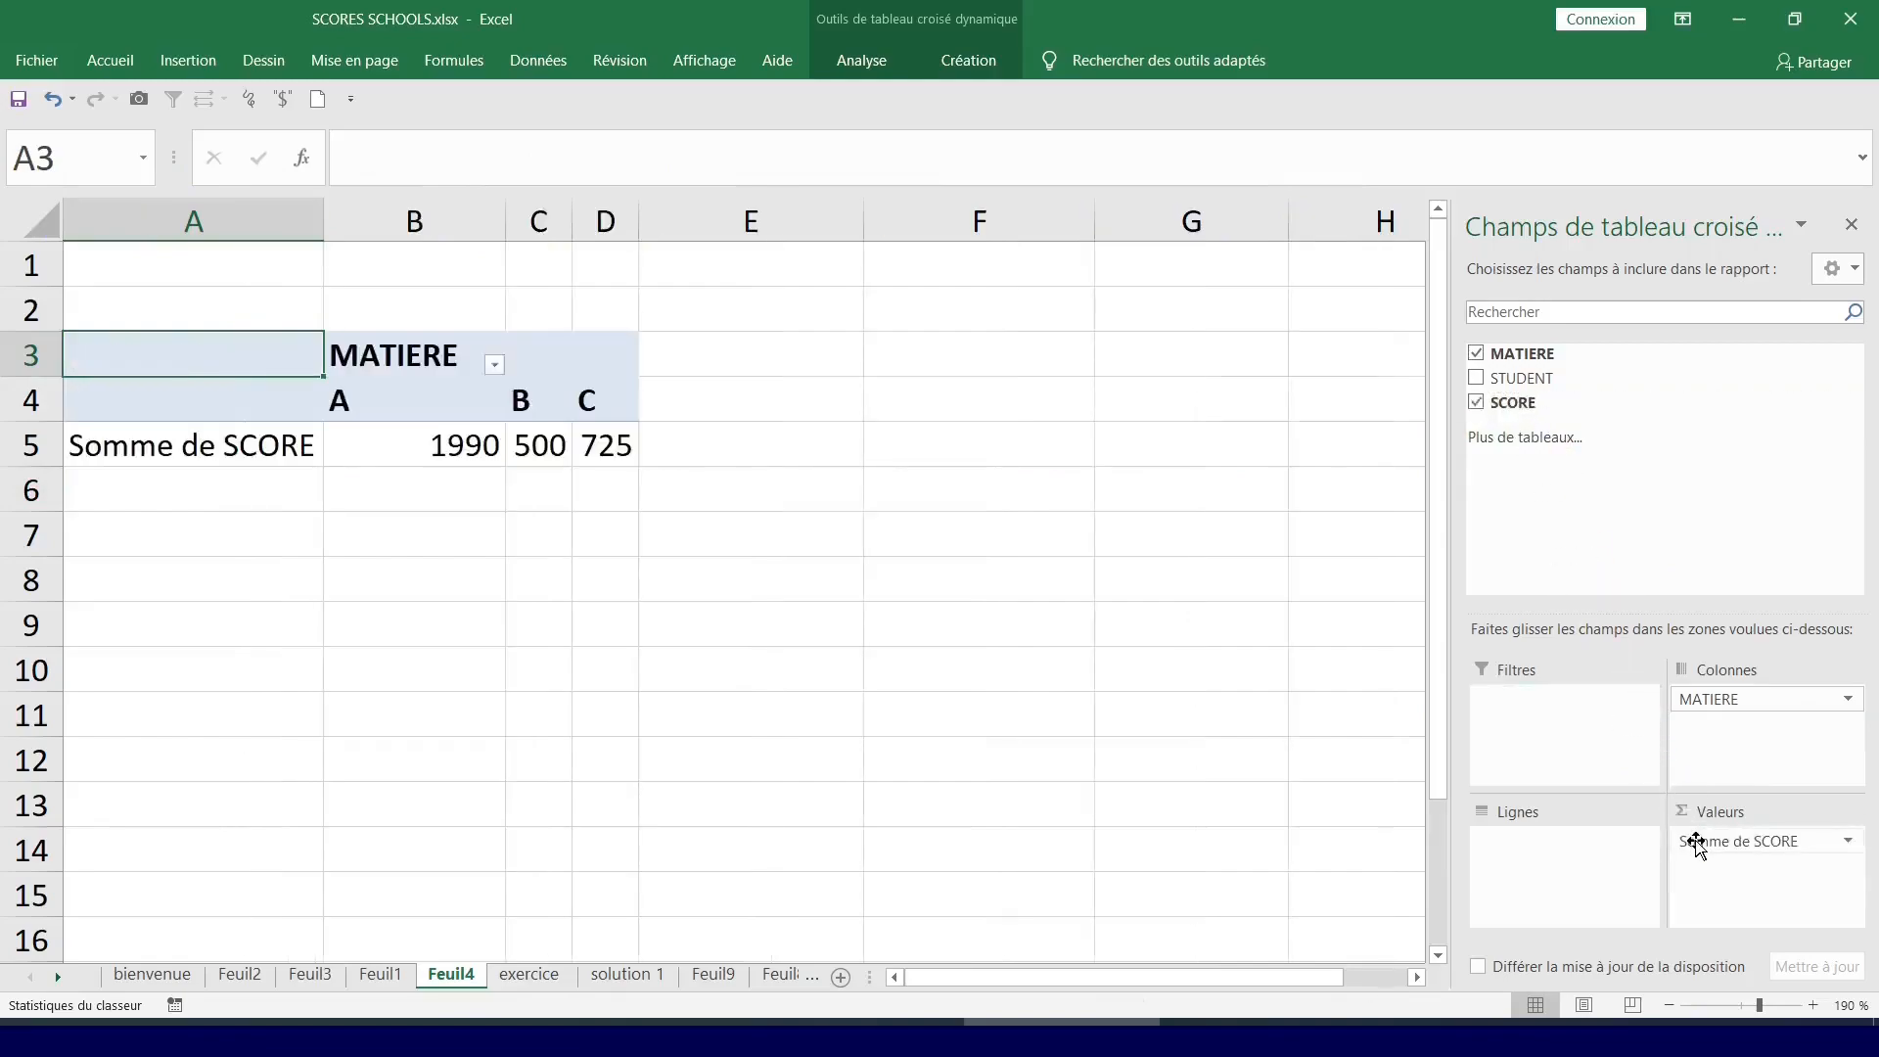
drag(1560, 407, 1730, 877)
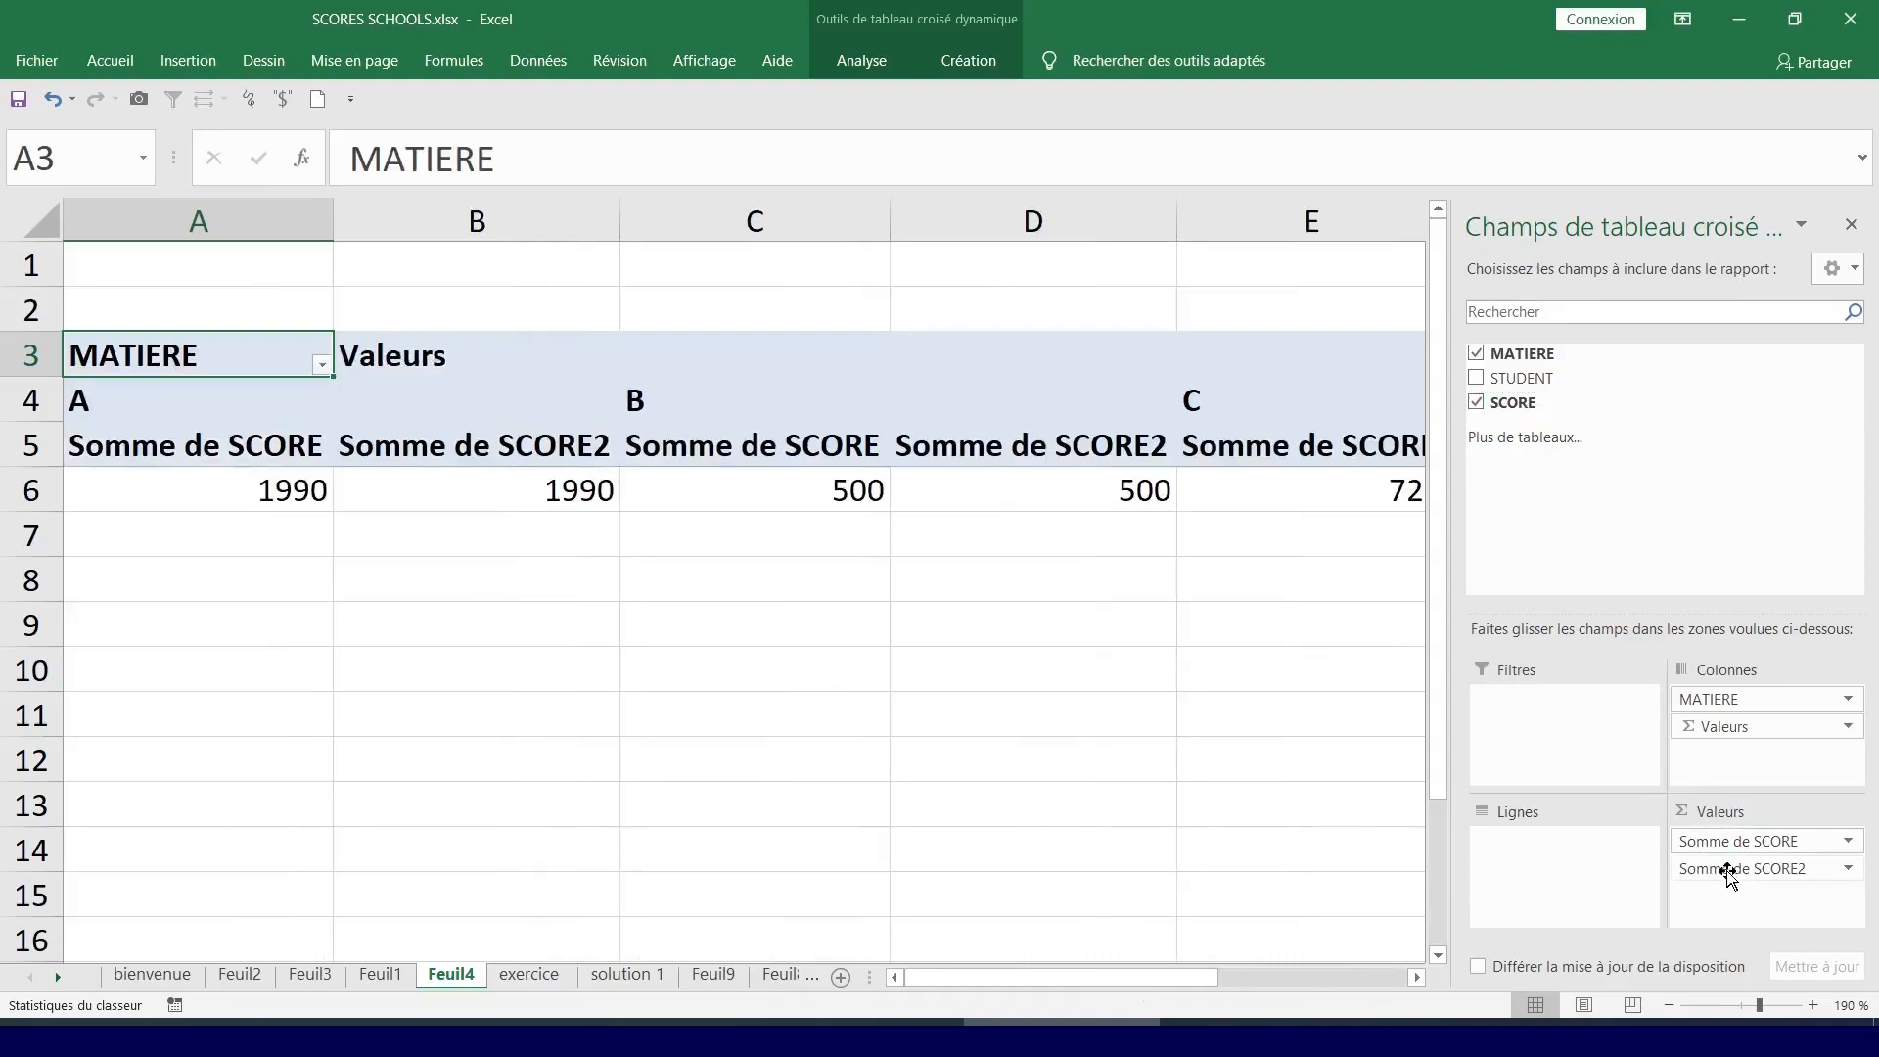
drag(1745, 699, 1549, 853)
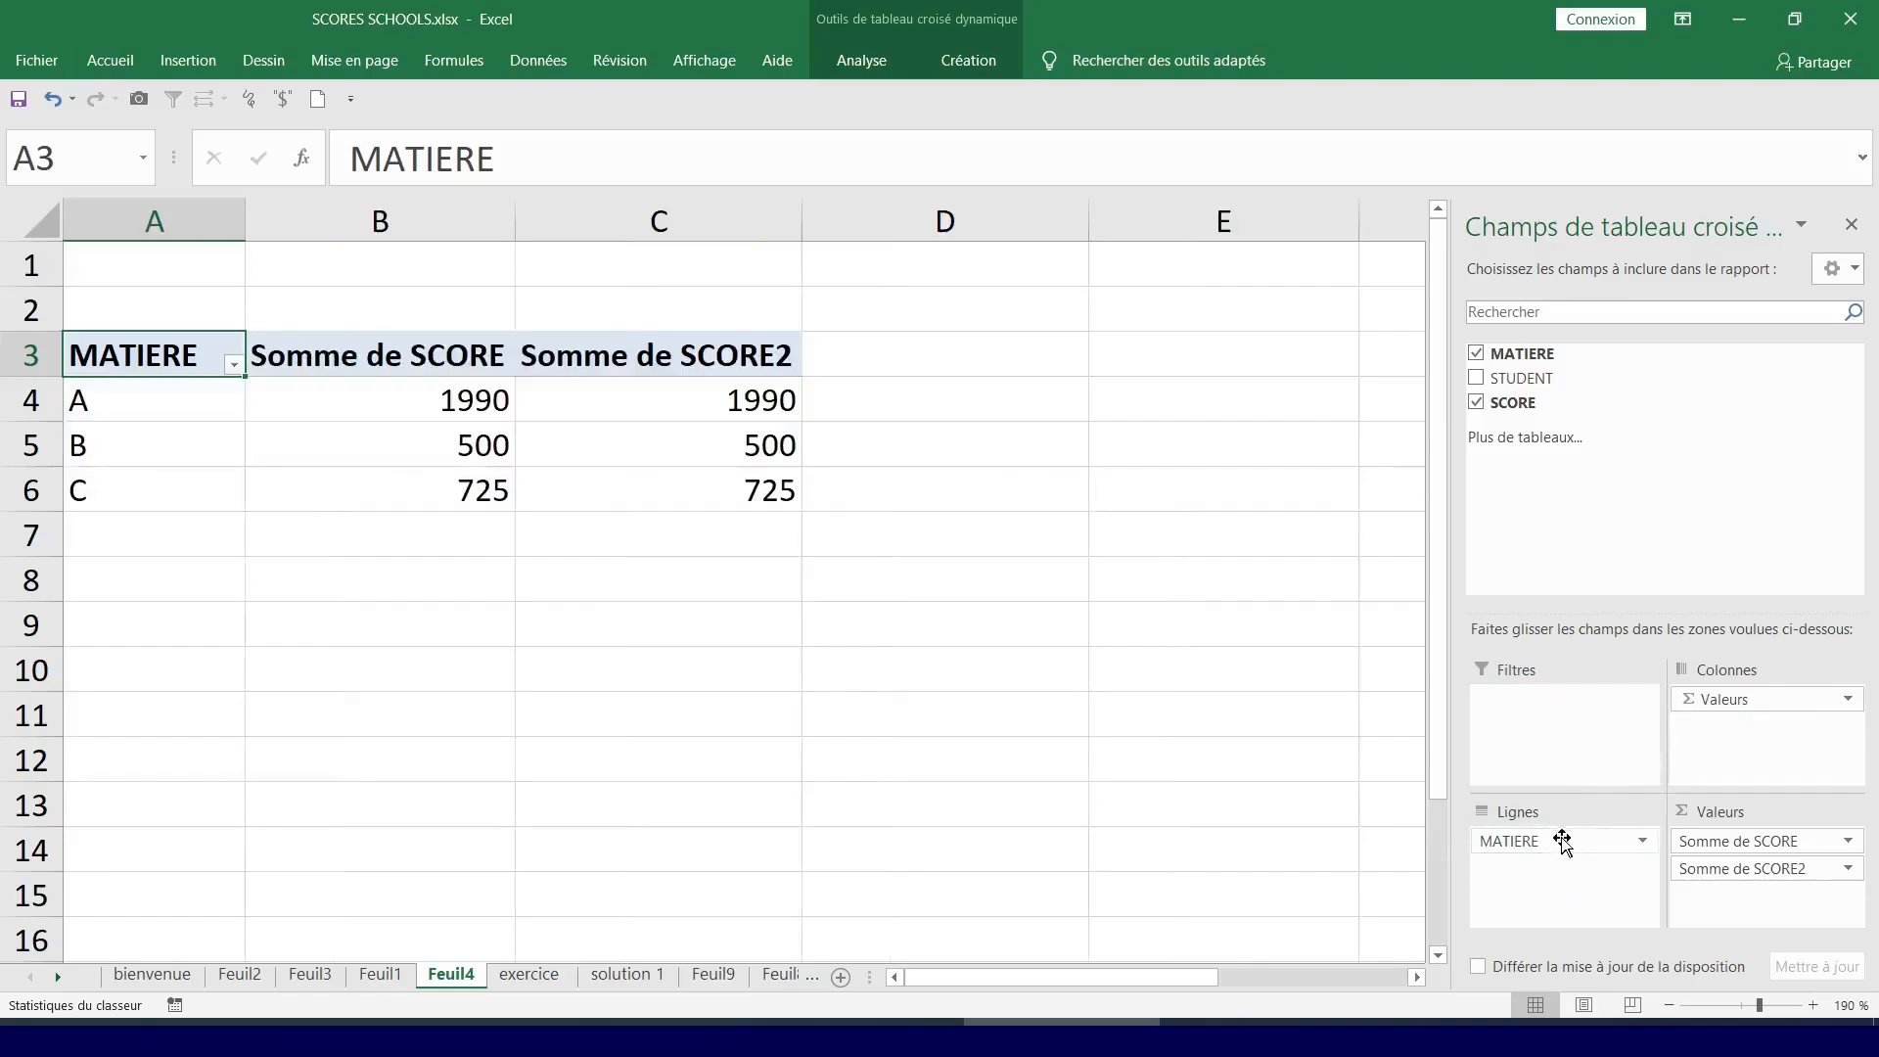
Summarize the first SCORE value field by Max.
click(1814, 842)
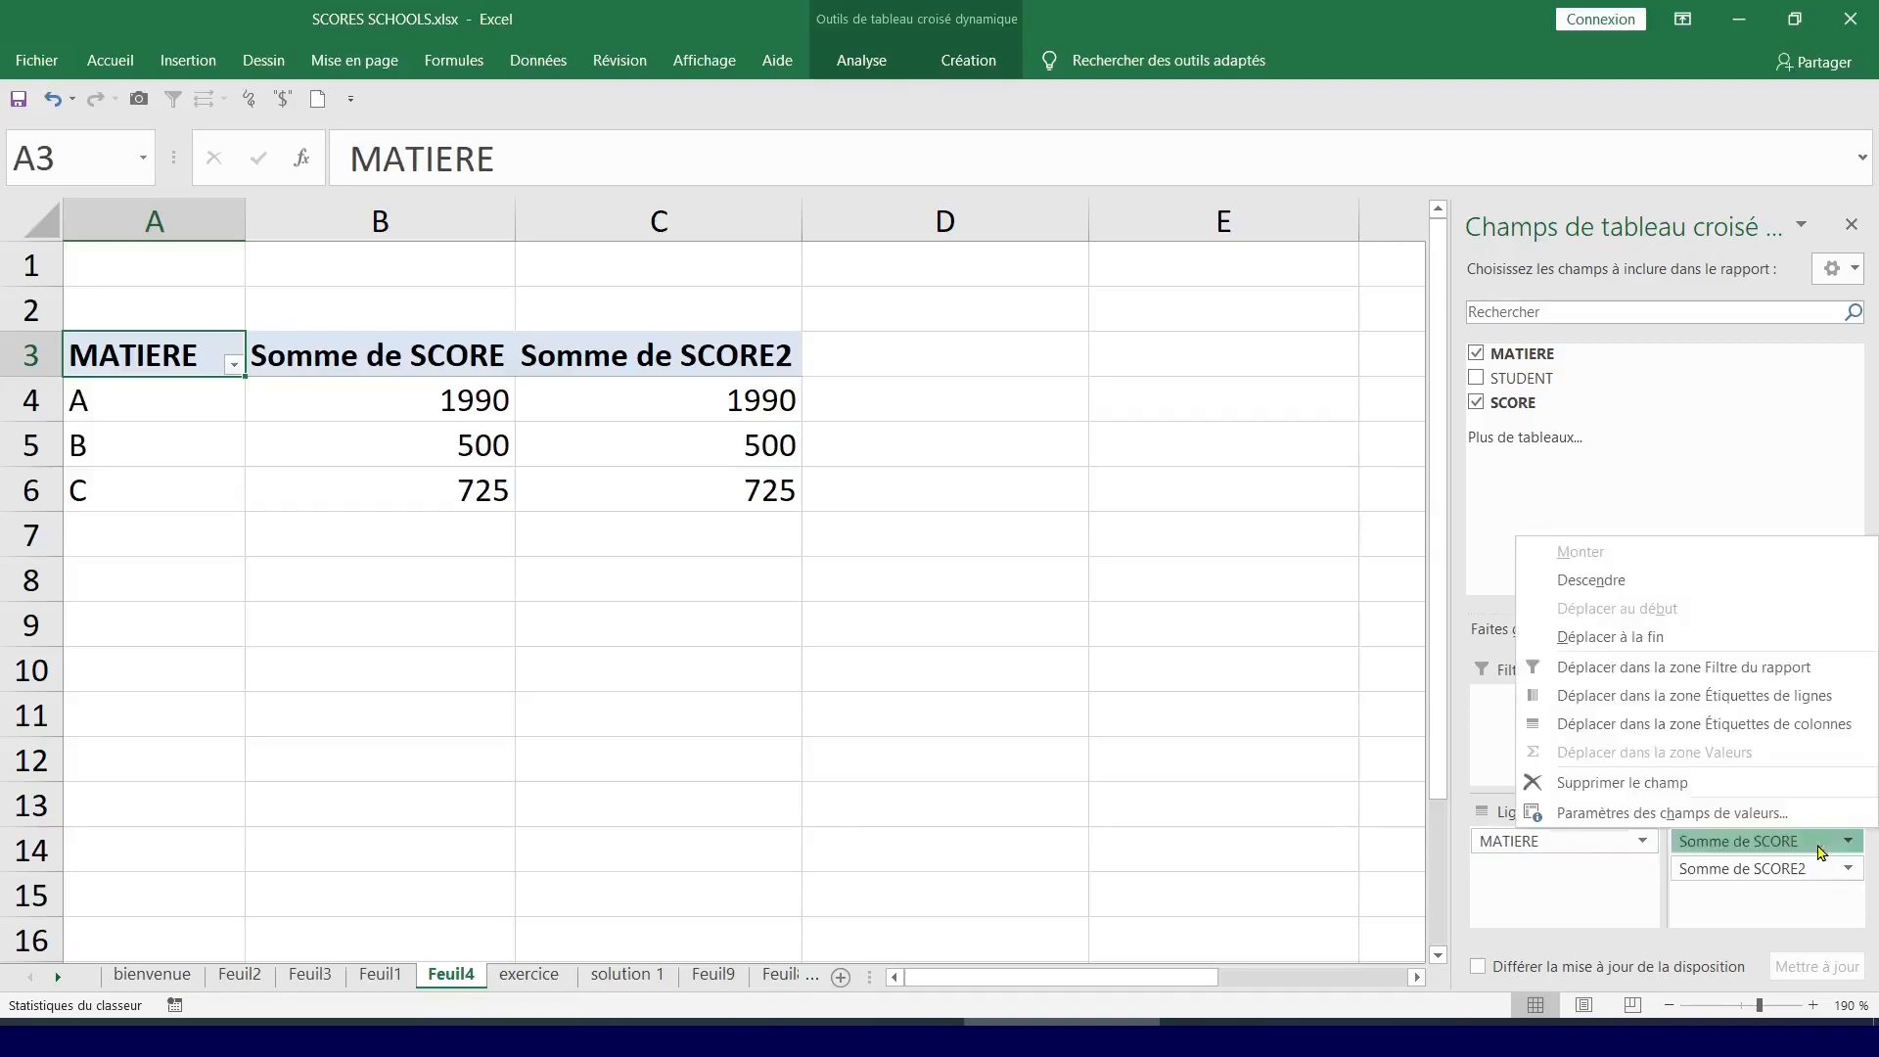
click(1736, 814)
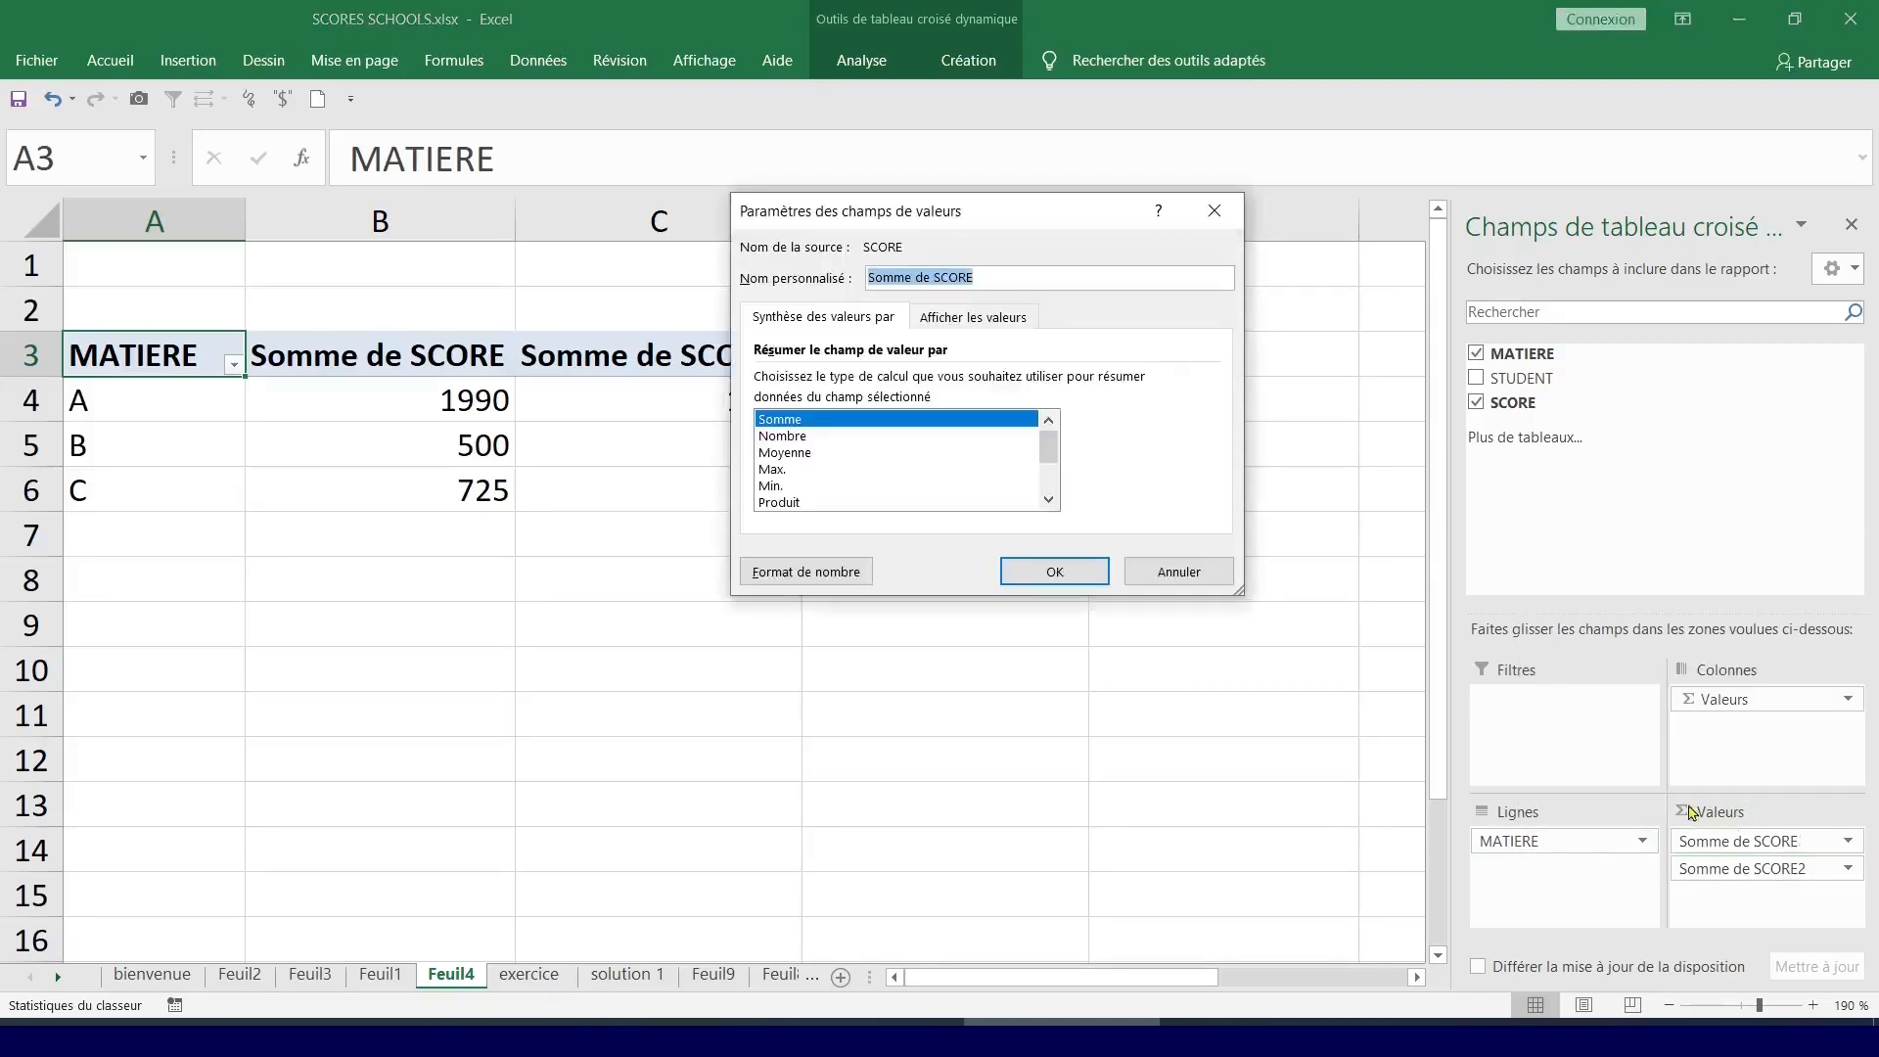
click(794, 470)
click(1036, 575)
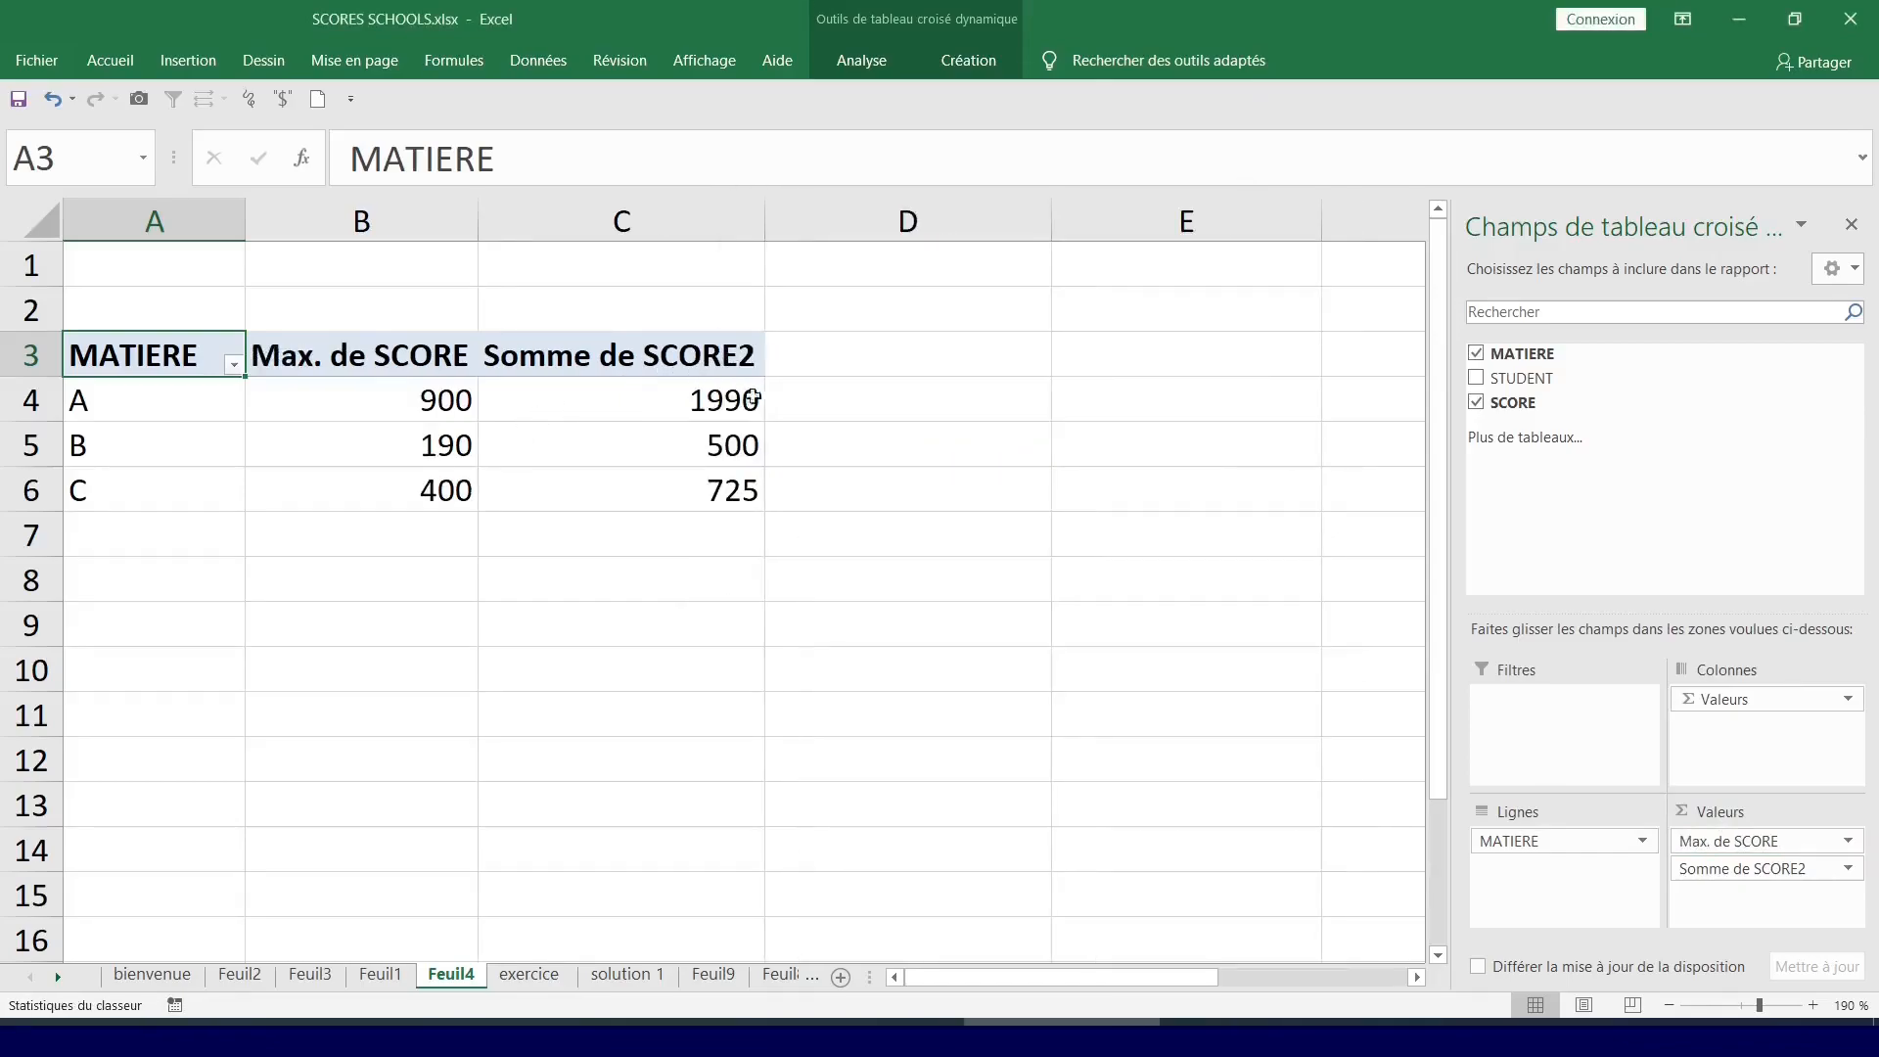
Summarize the second SCORE value field by Min.
click(1752, 870)
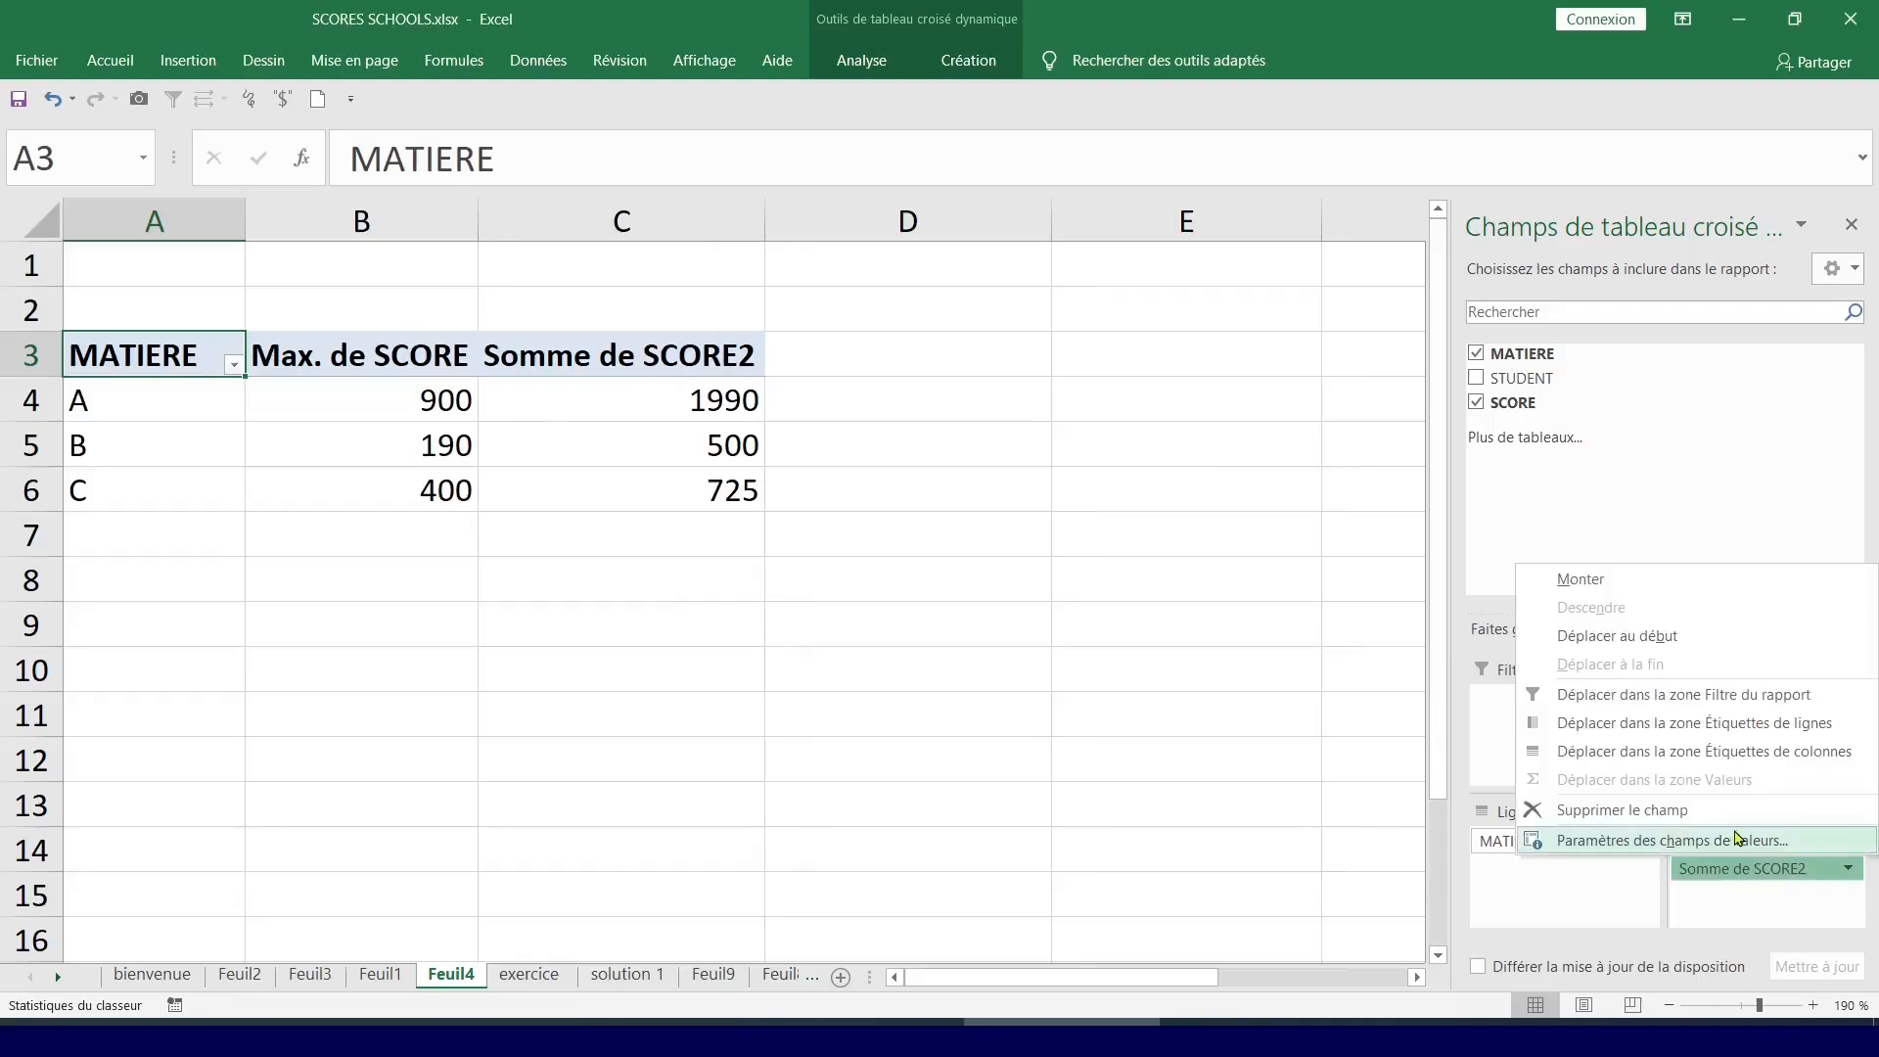
click(1664, 841)
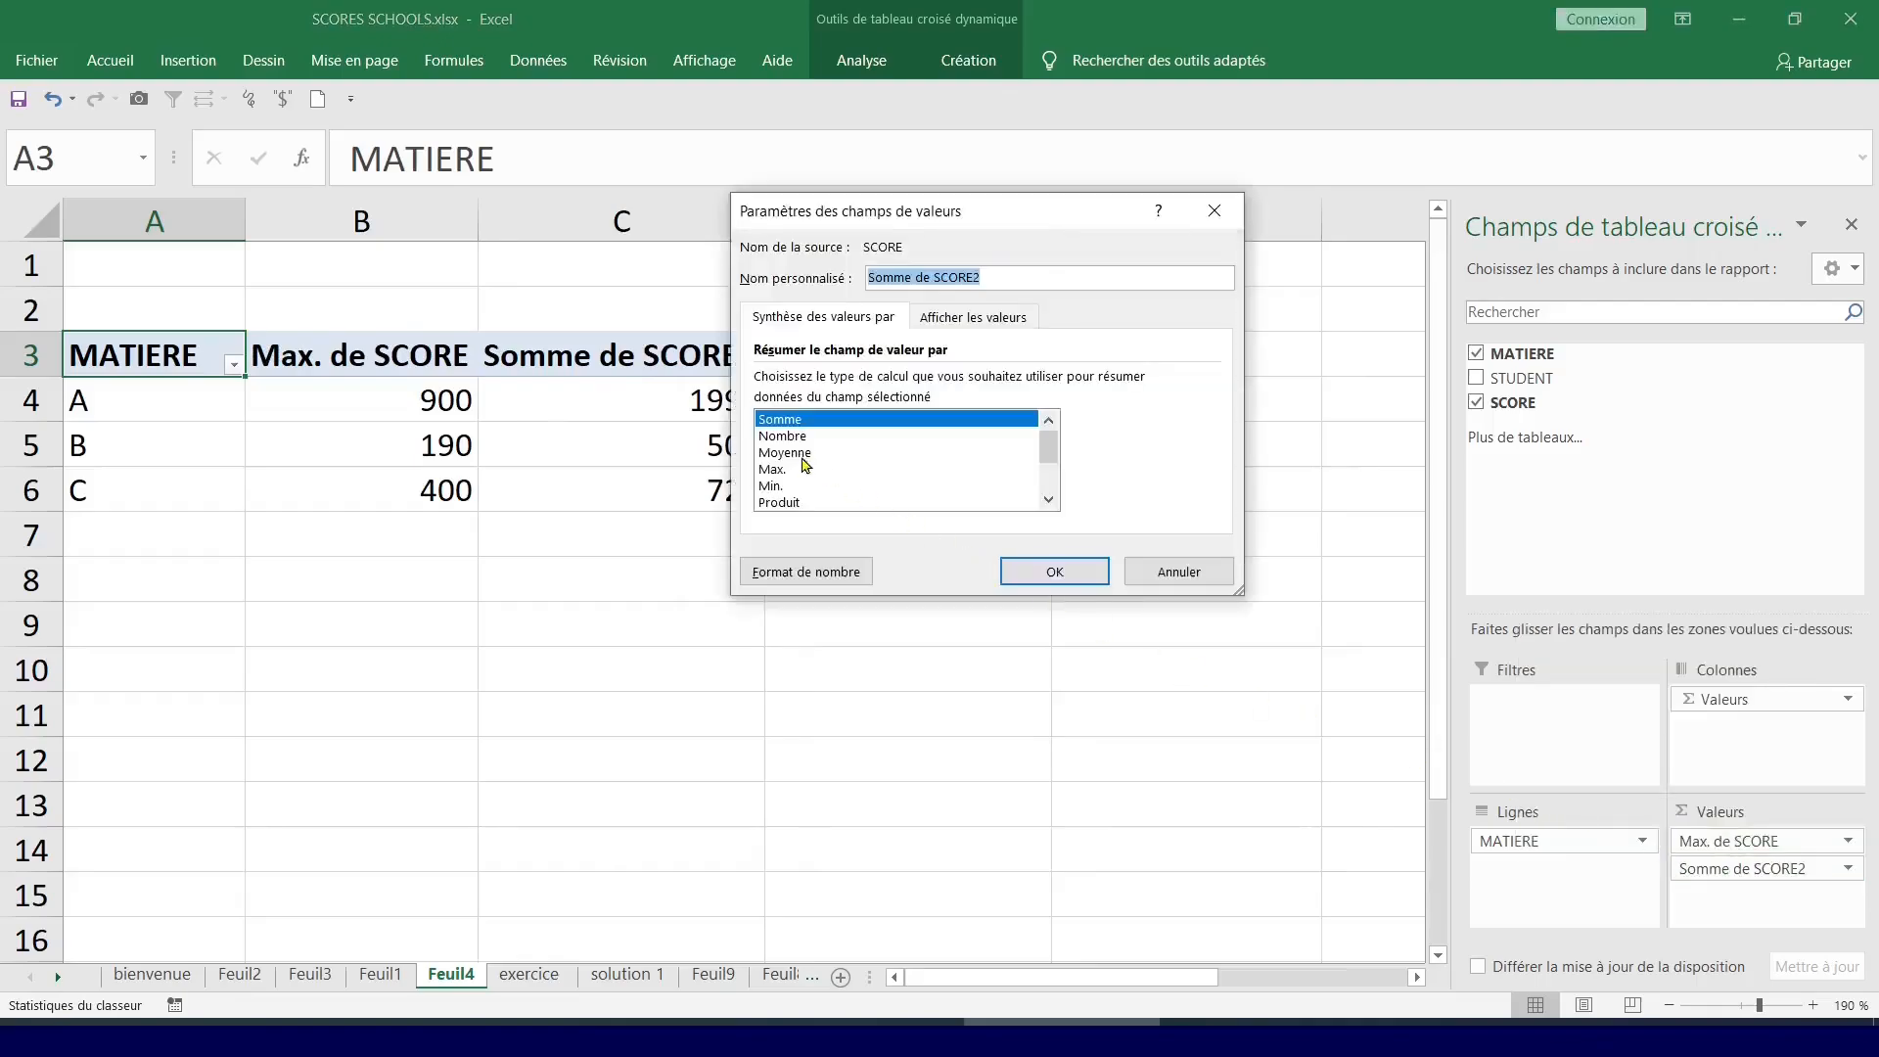
click(783, 486)
click(1032, 576)
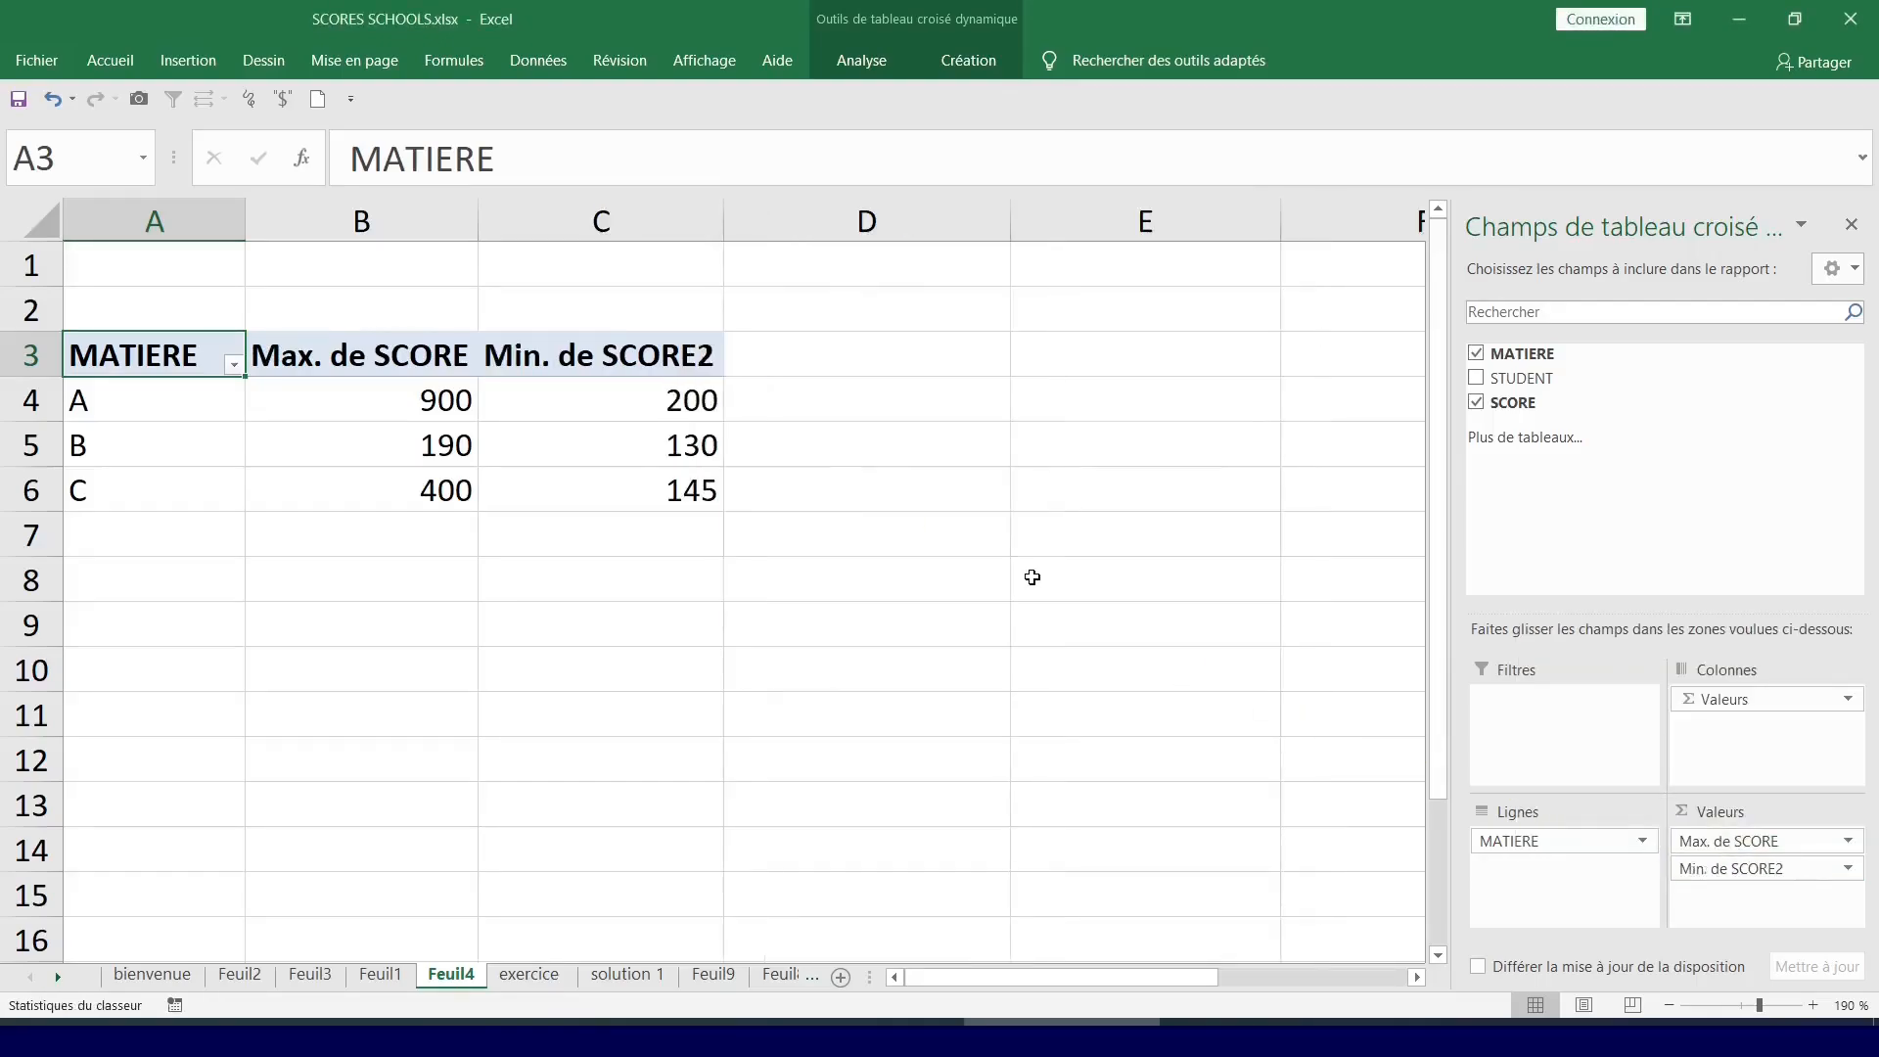
Rename the minimum column's header in C3 to "Min. de SCORE".
click(693, 616)
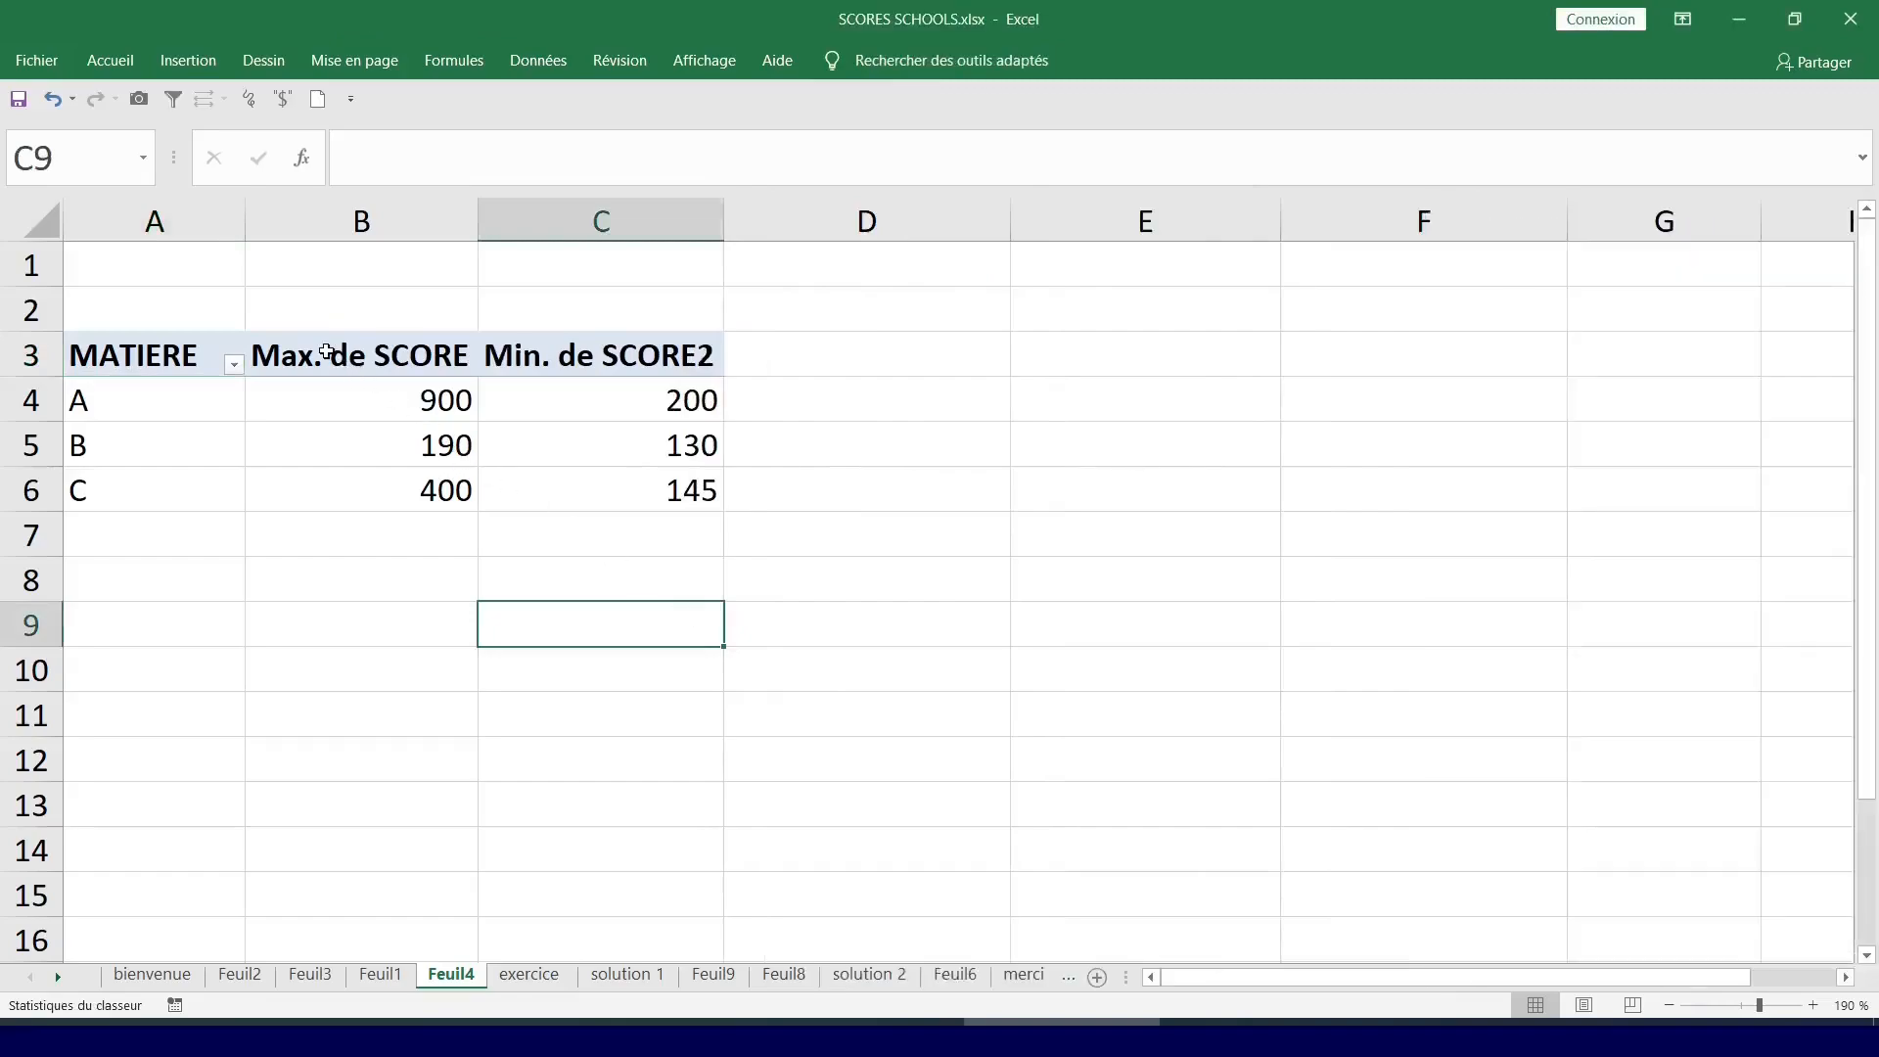
click(330, 354)
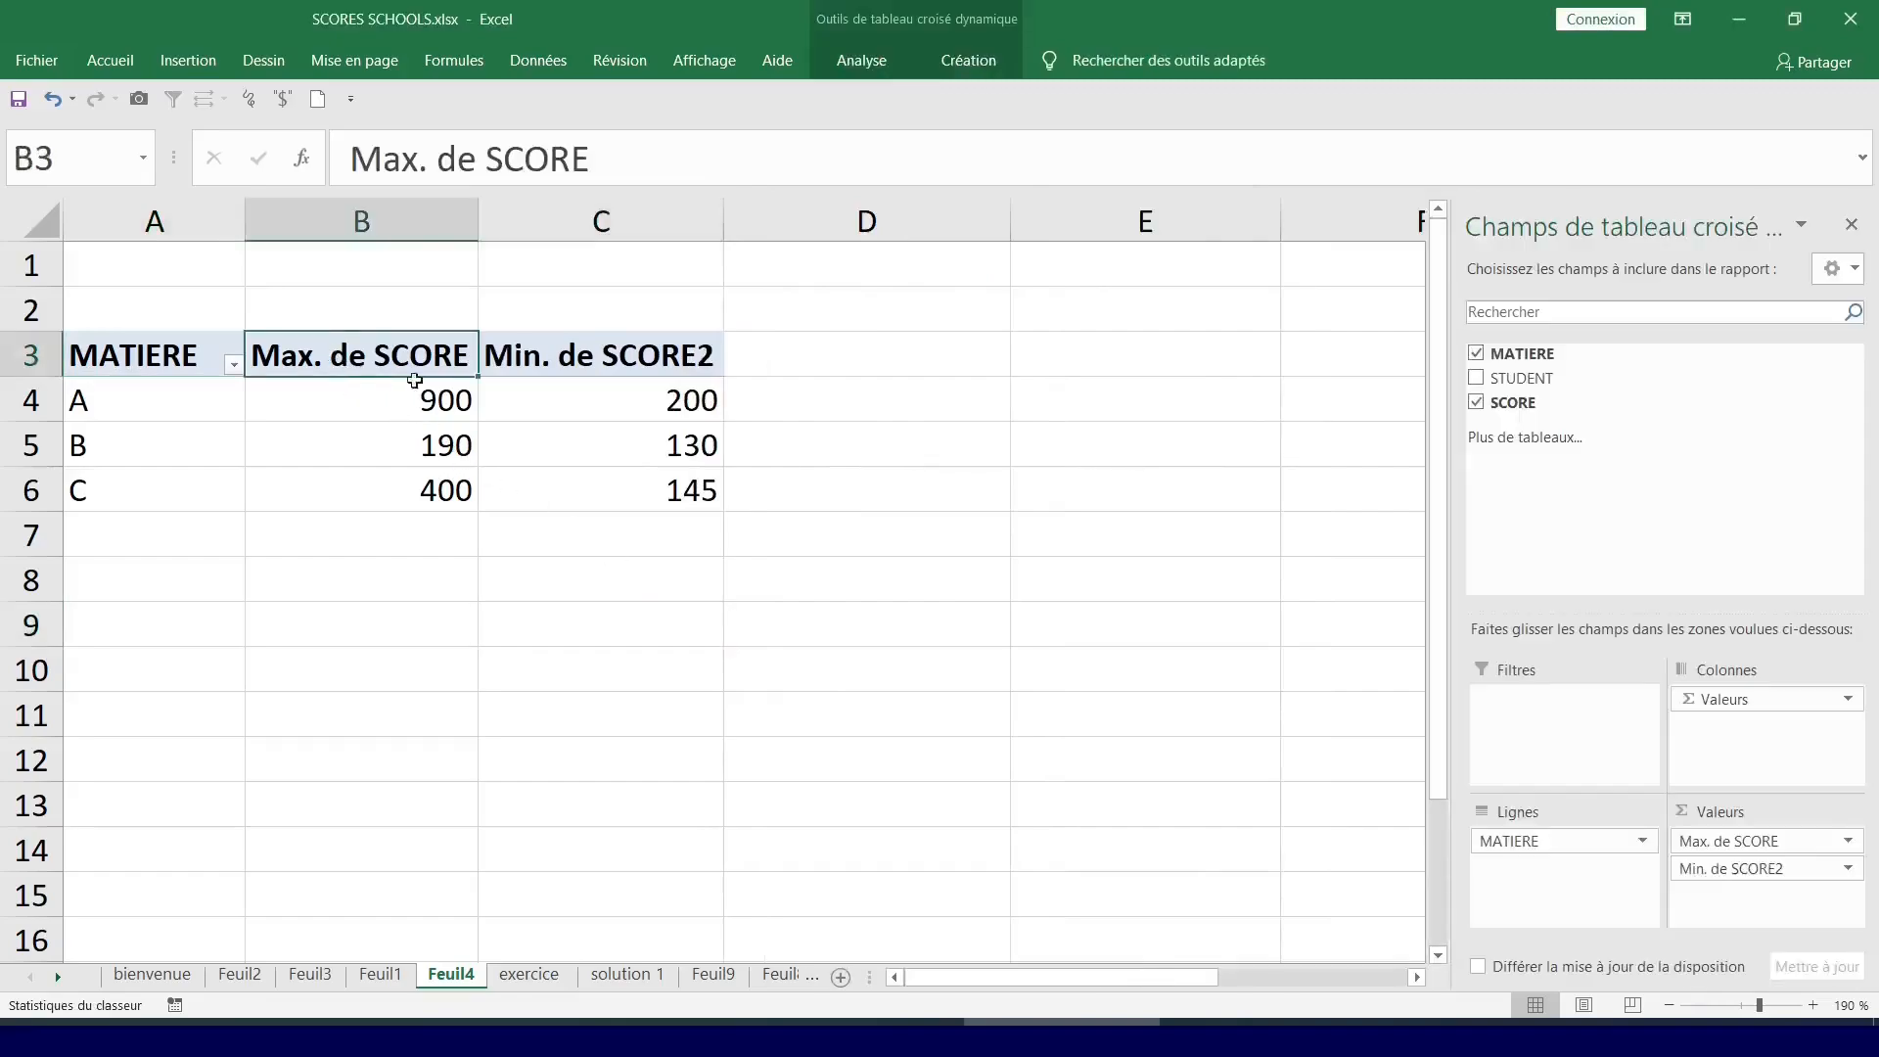
click(611, 350)
click(609, 158)
key(BackSpace)
key(Return)
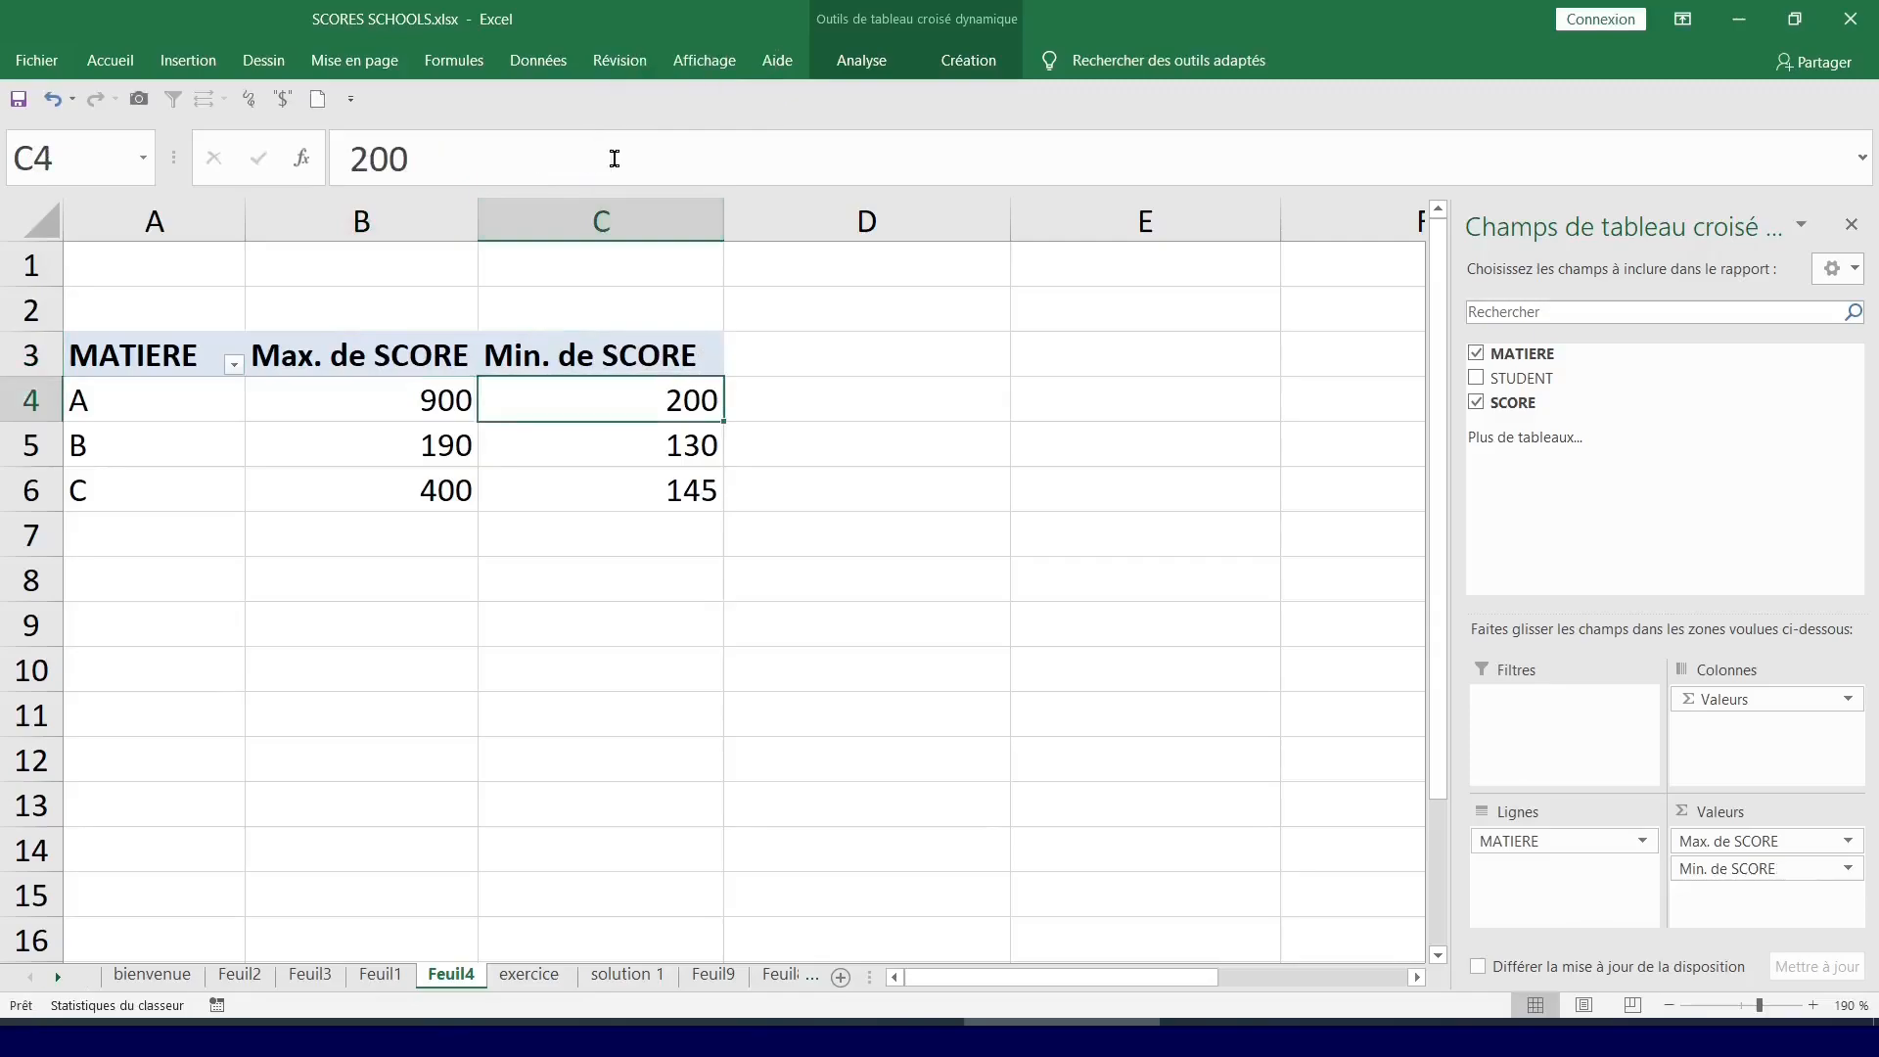
Review the maximum and minimum scores for subjects A, B and C in the row-based pivot table.
click(154, 381)
click(154, 374)
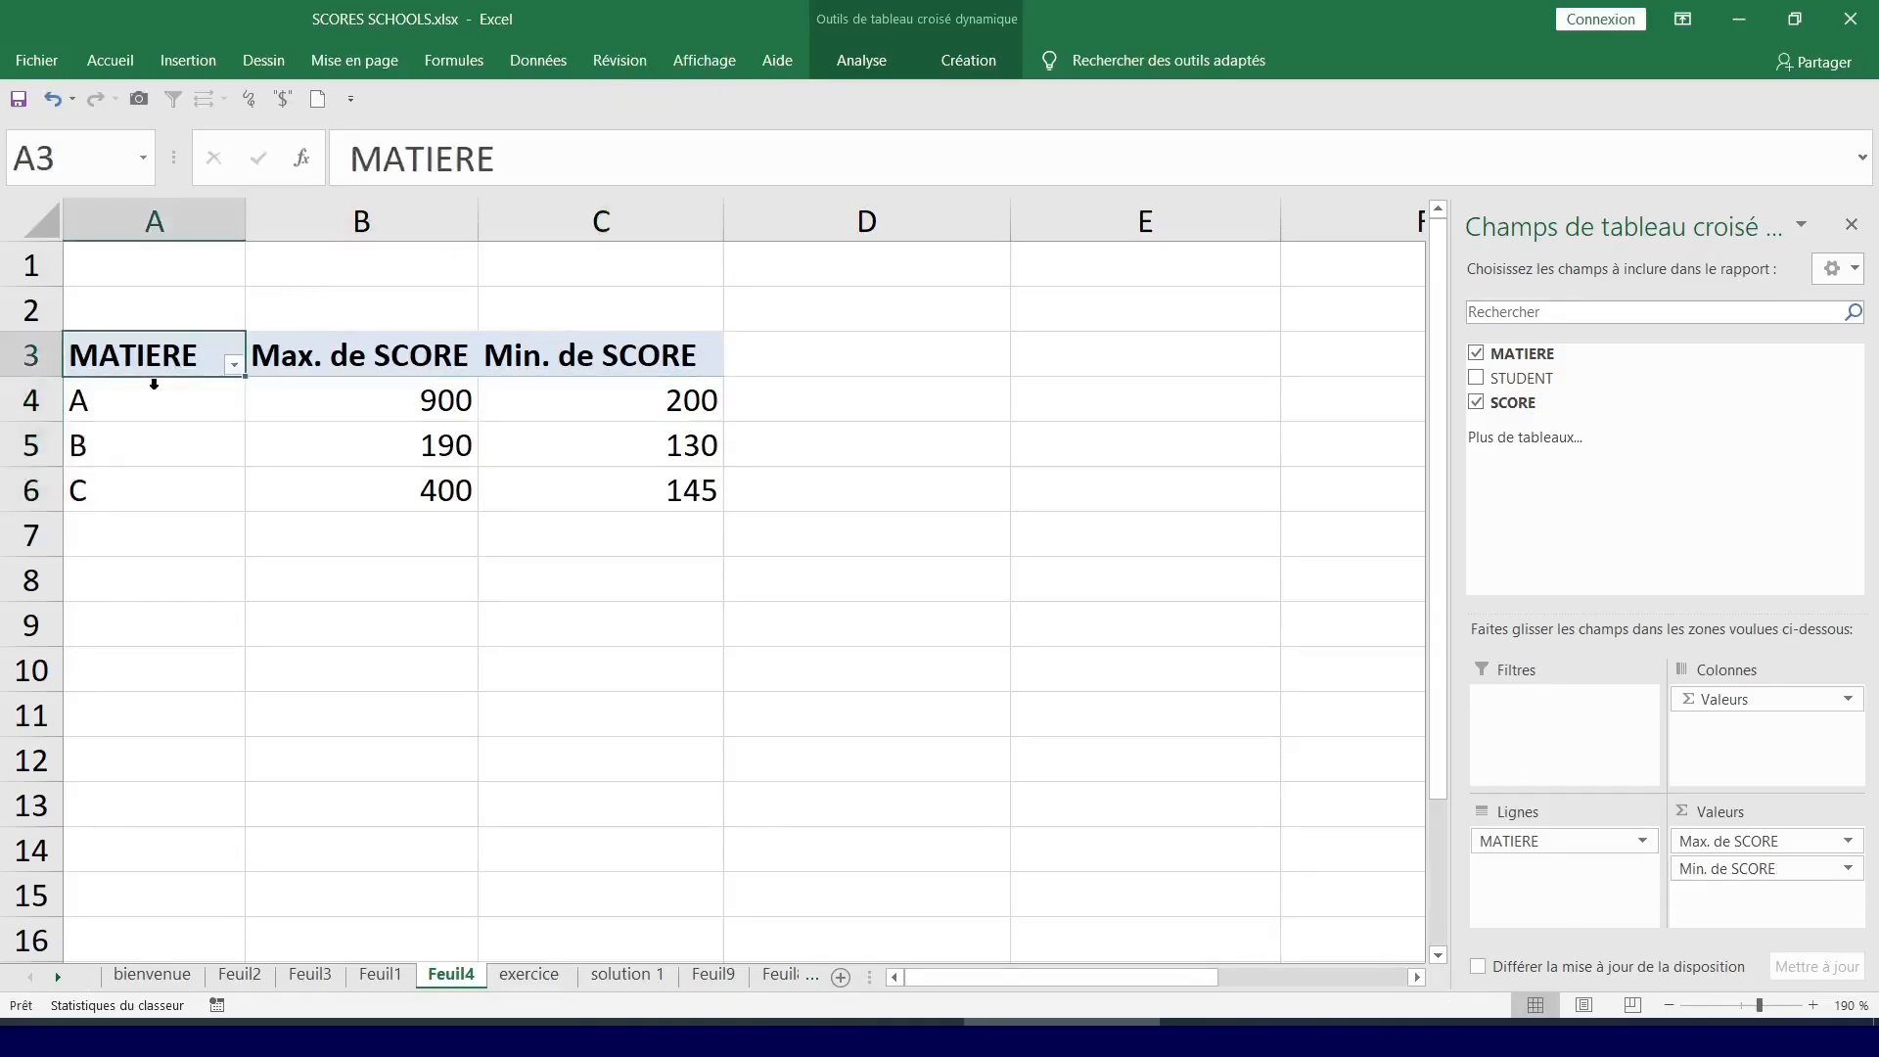
click(672, 402)
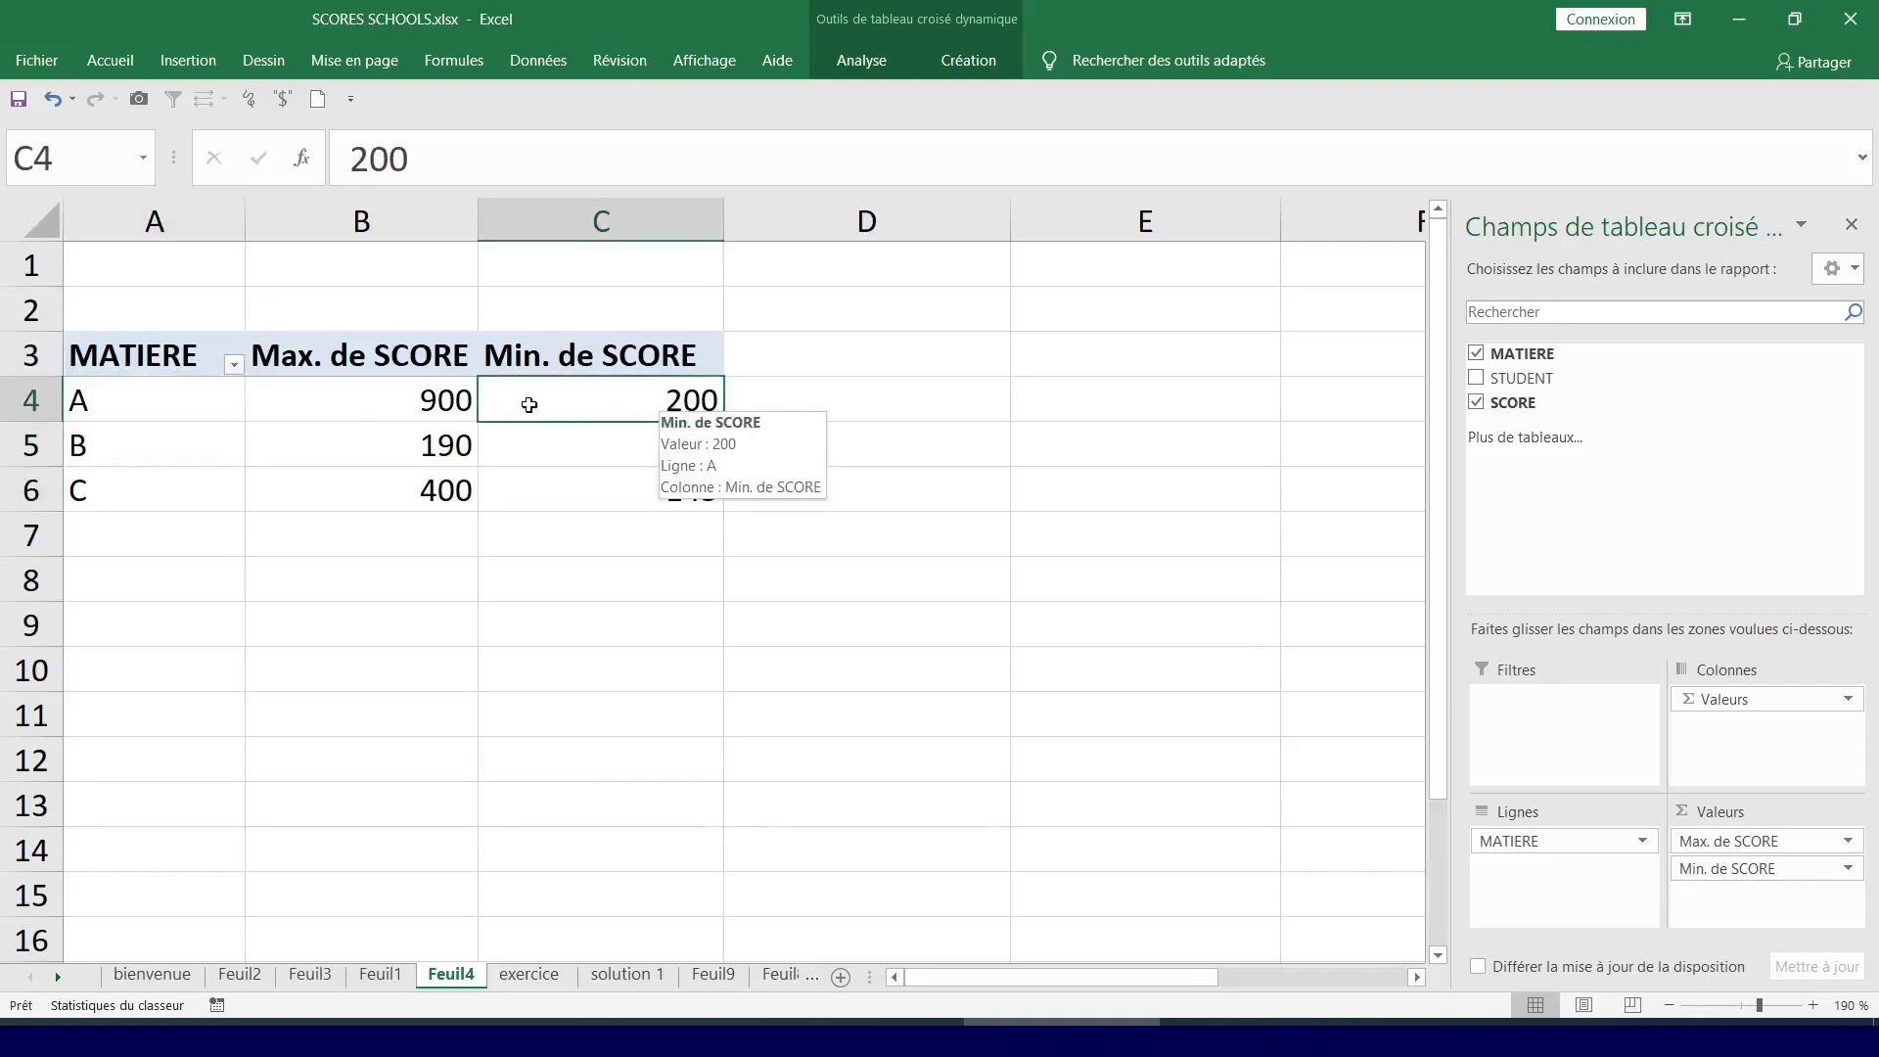
click(416, 400)
click(583, 548)
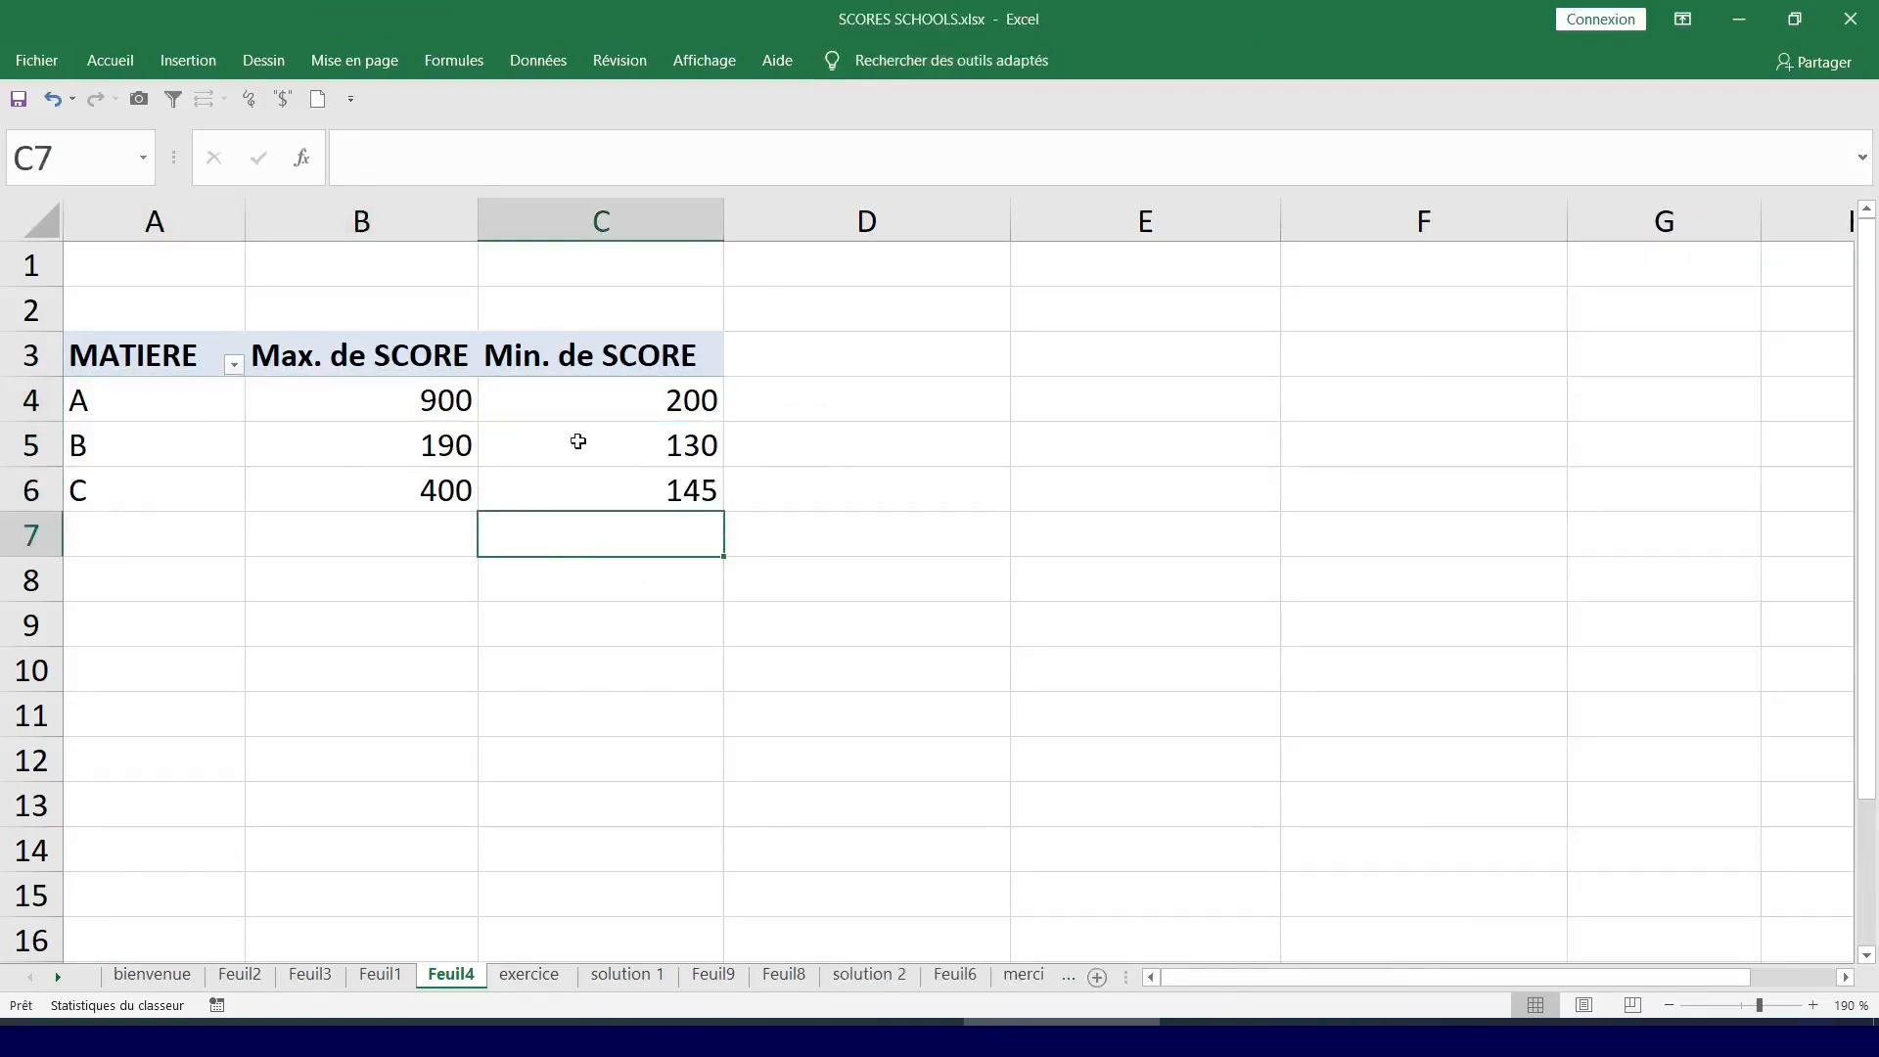
click(646, 442)
click(426, 455)
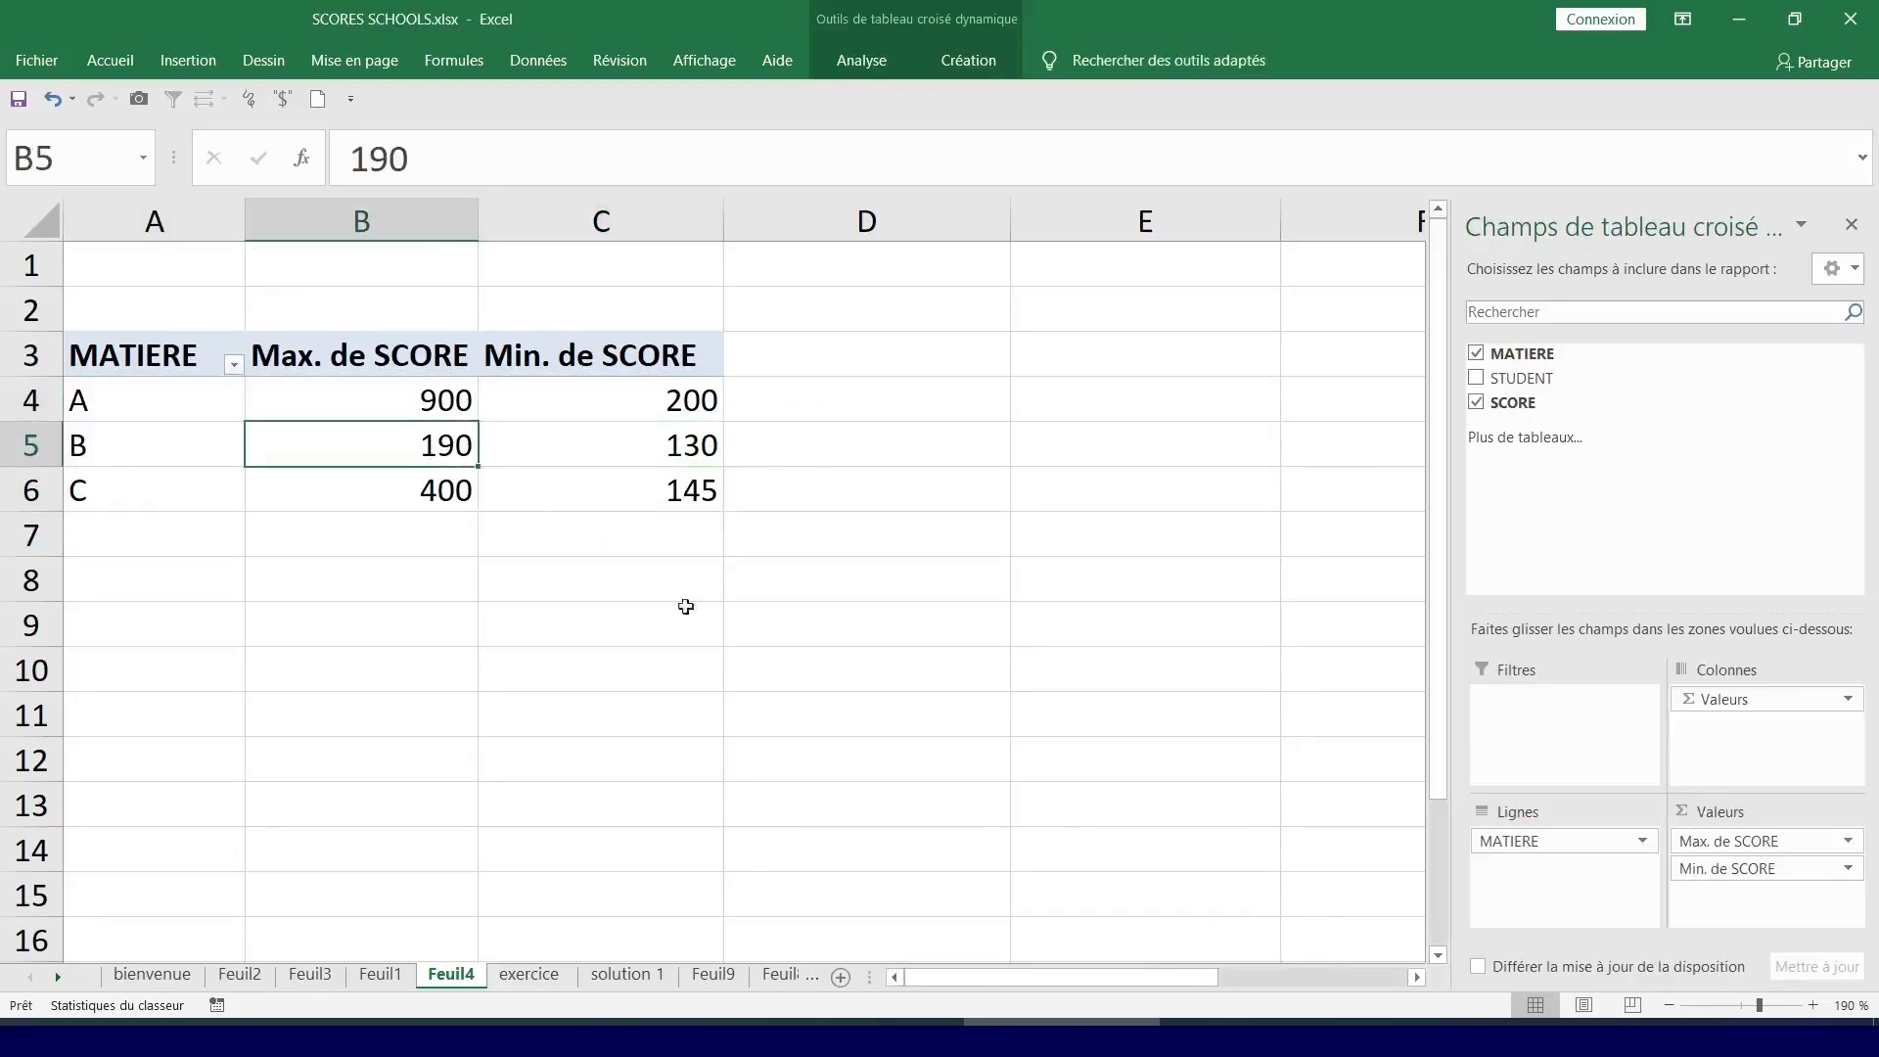
click(624, 496)
click(419, 497)
click(913, 641)
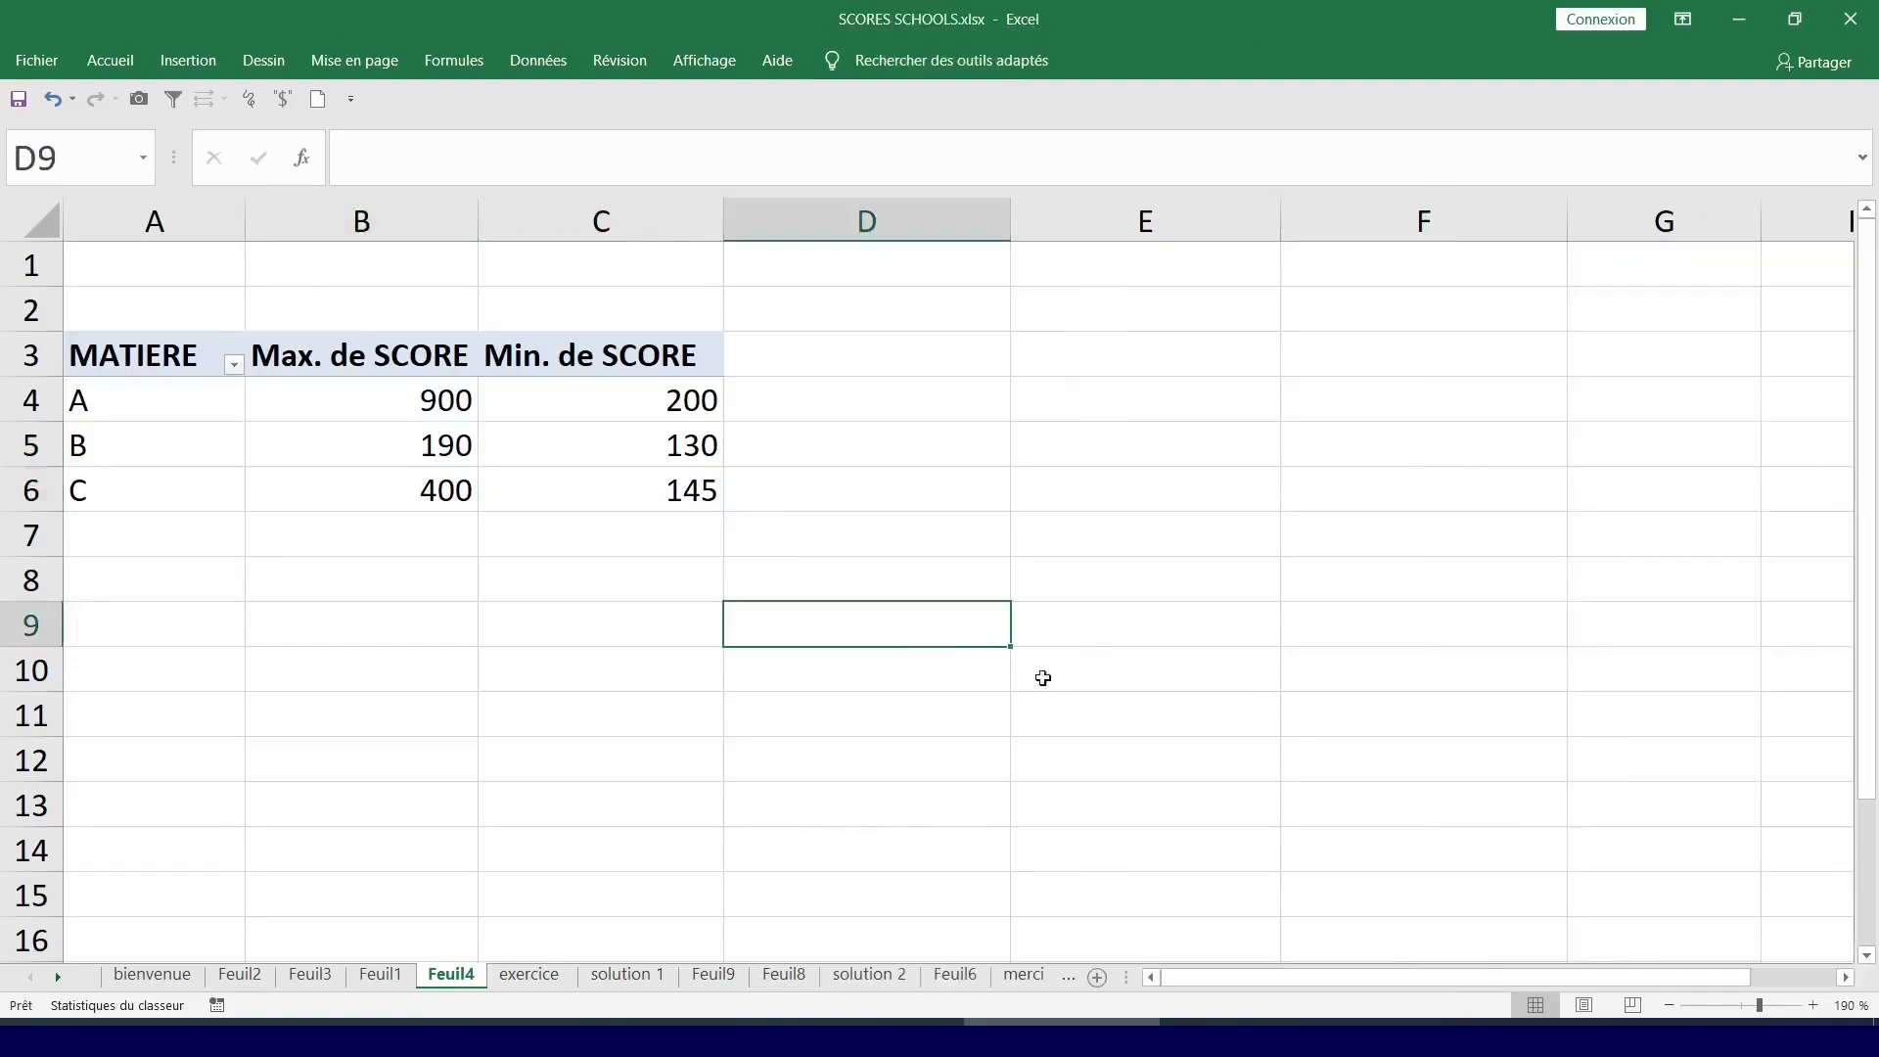
click(569, 498)
click(486, 399)
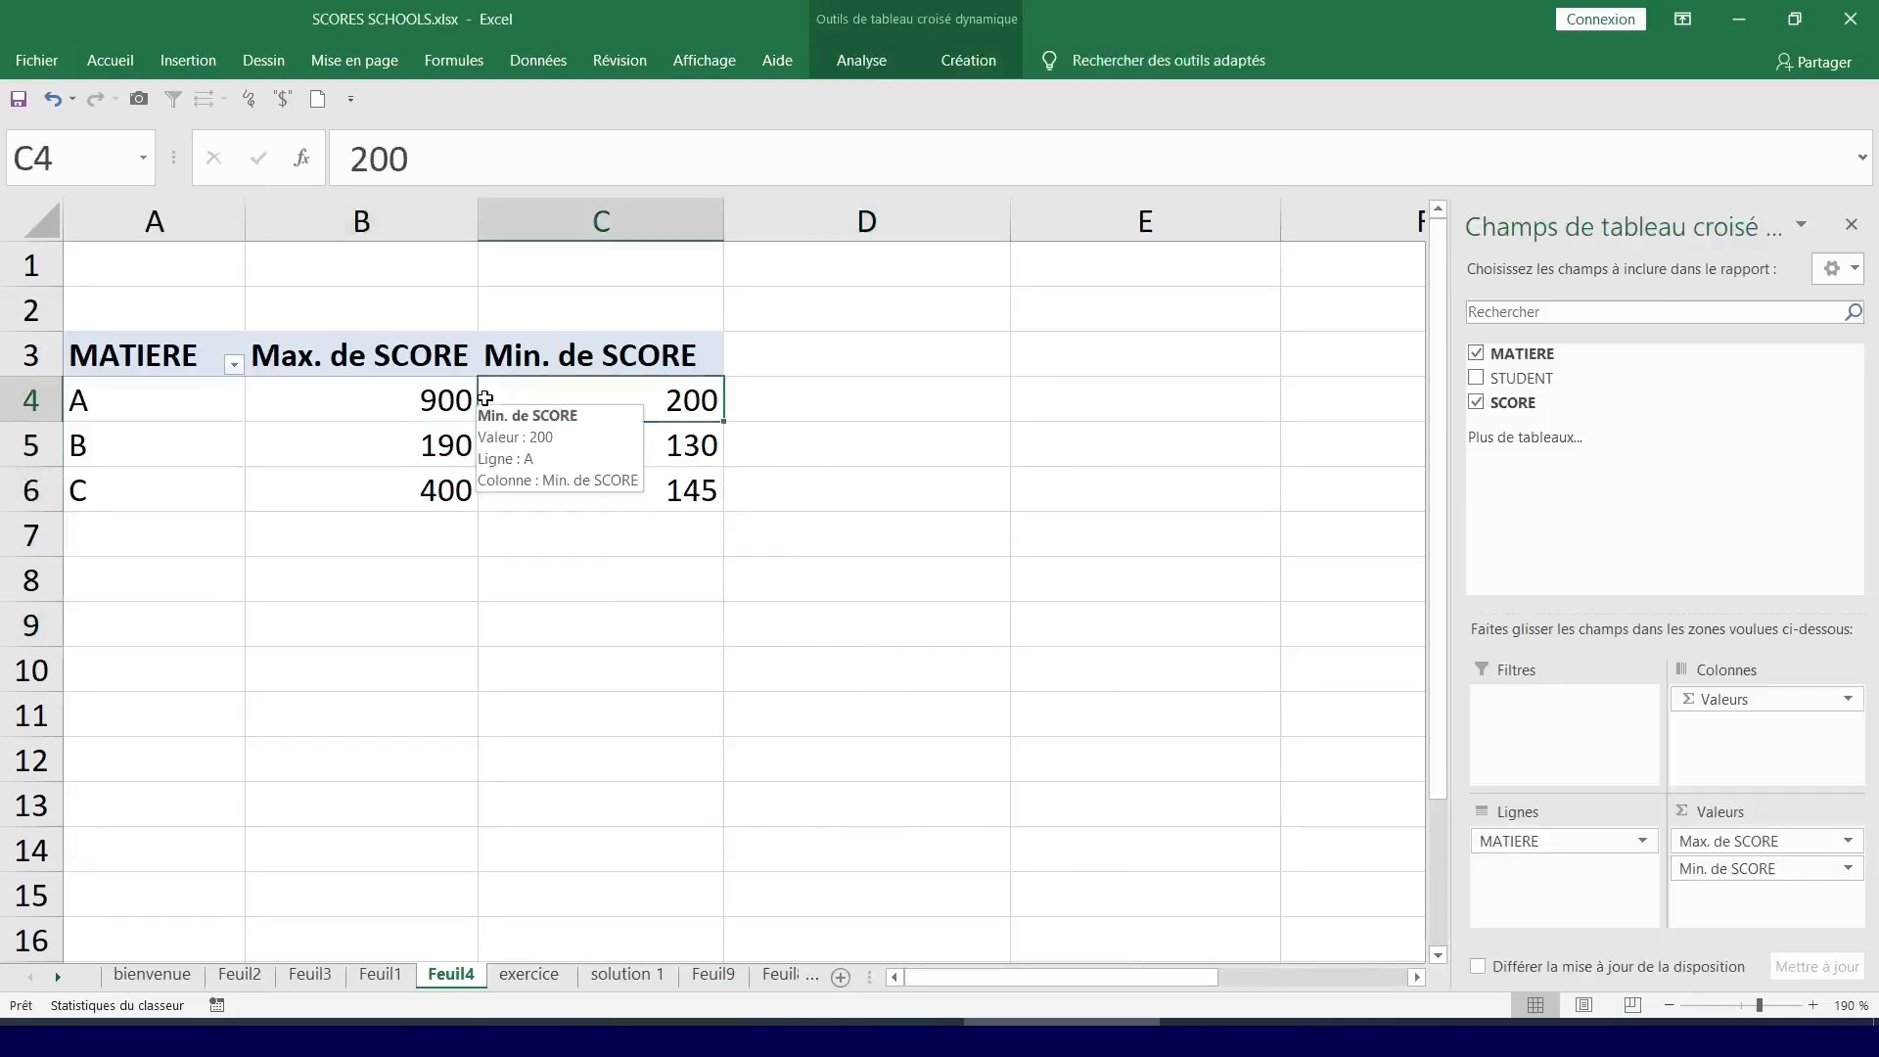
Look at the Feuil1 pivot table and return to the source score table on Feuil3.
click(380, 975)
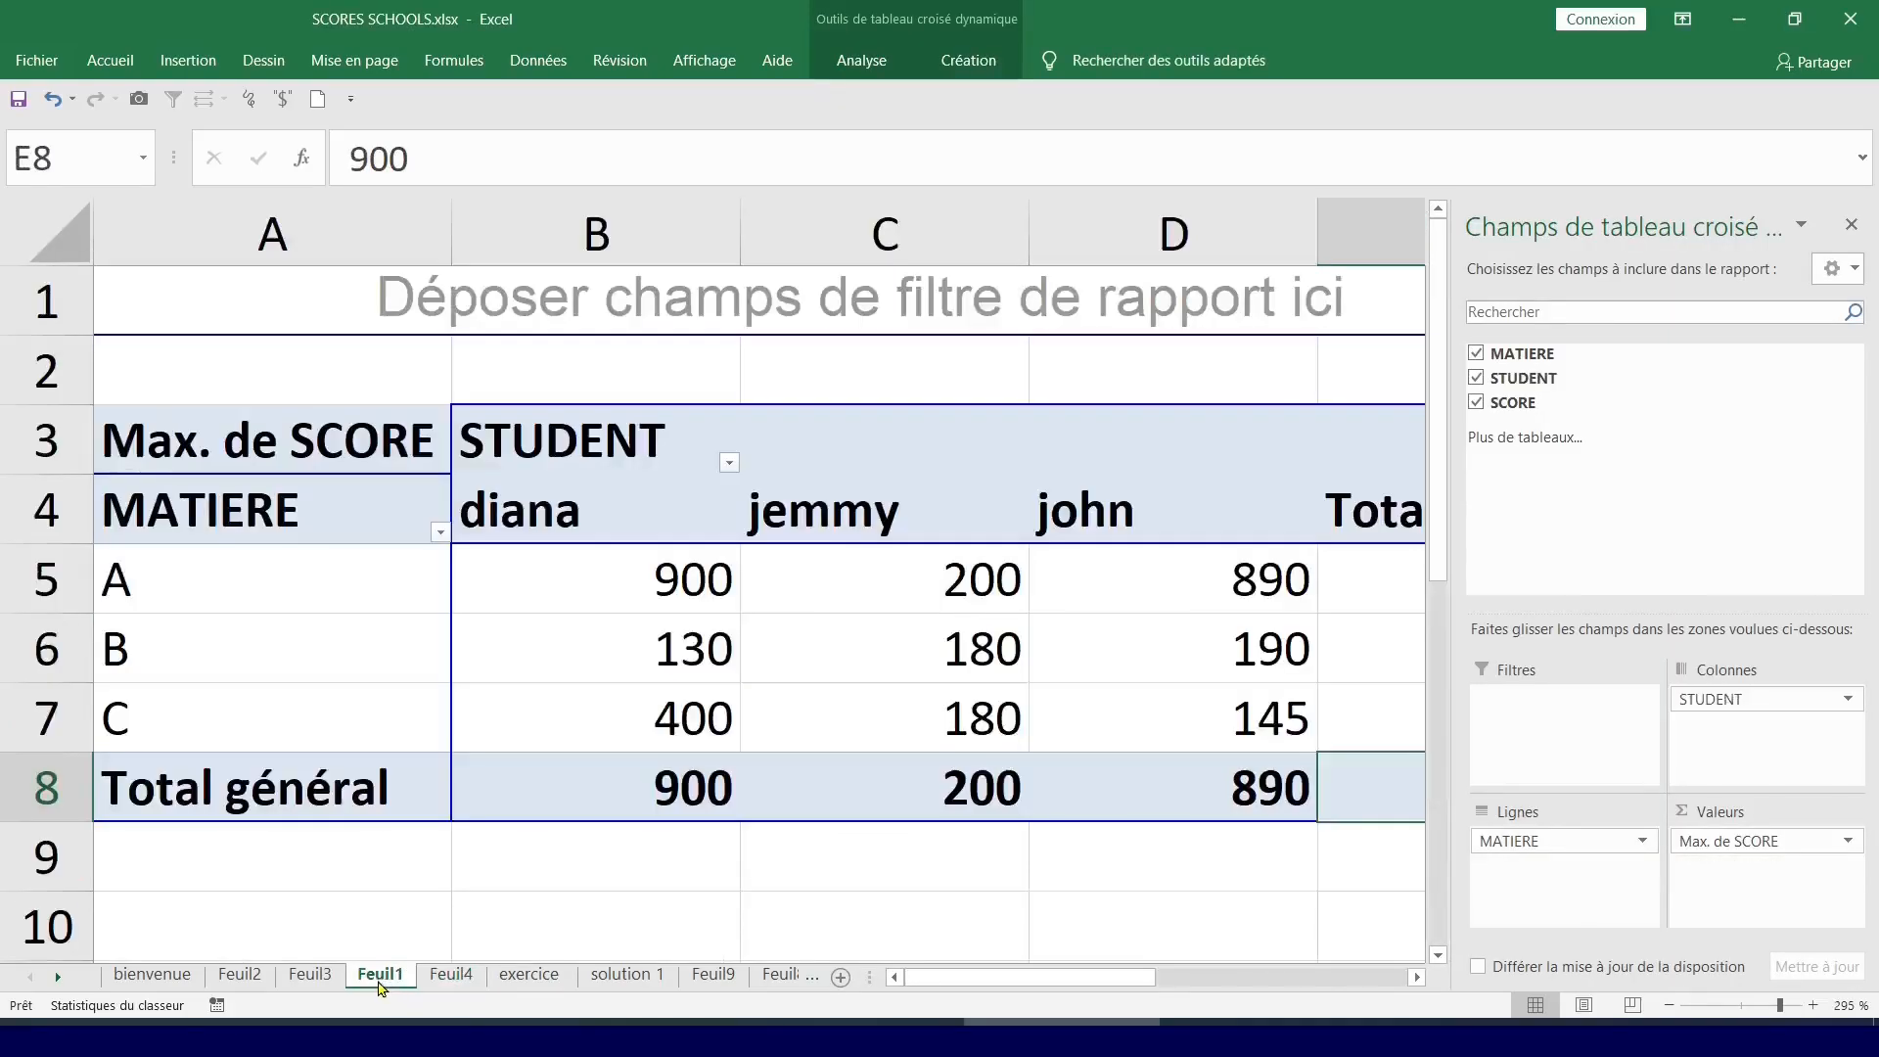
click(311, 975)
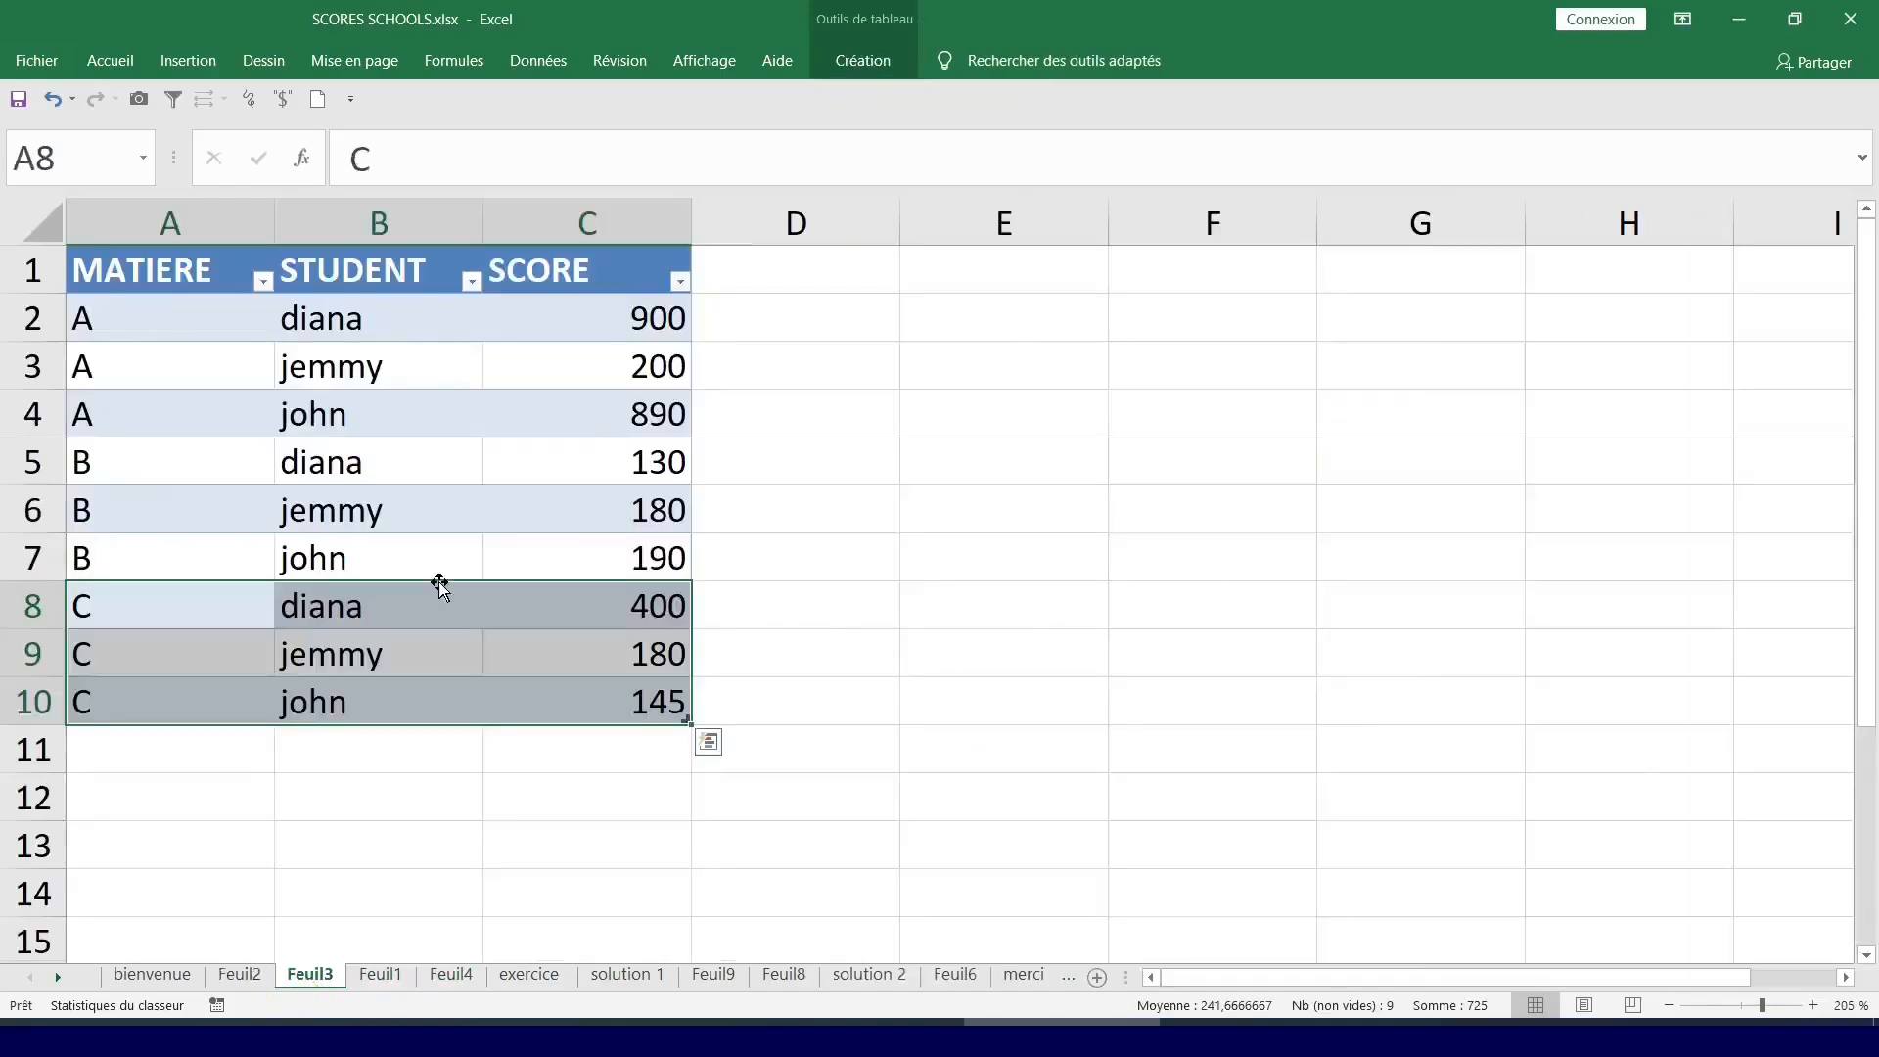
click(422, 486)
click(406, 506)
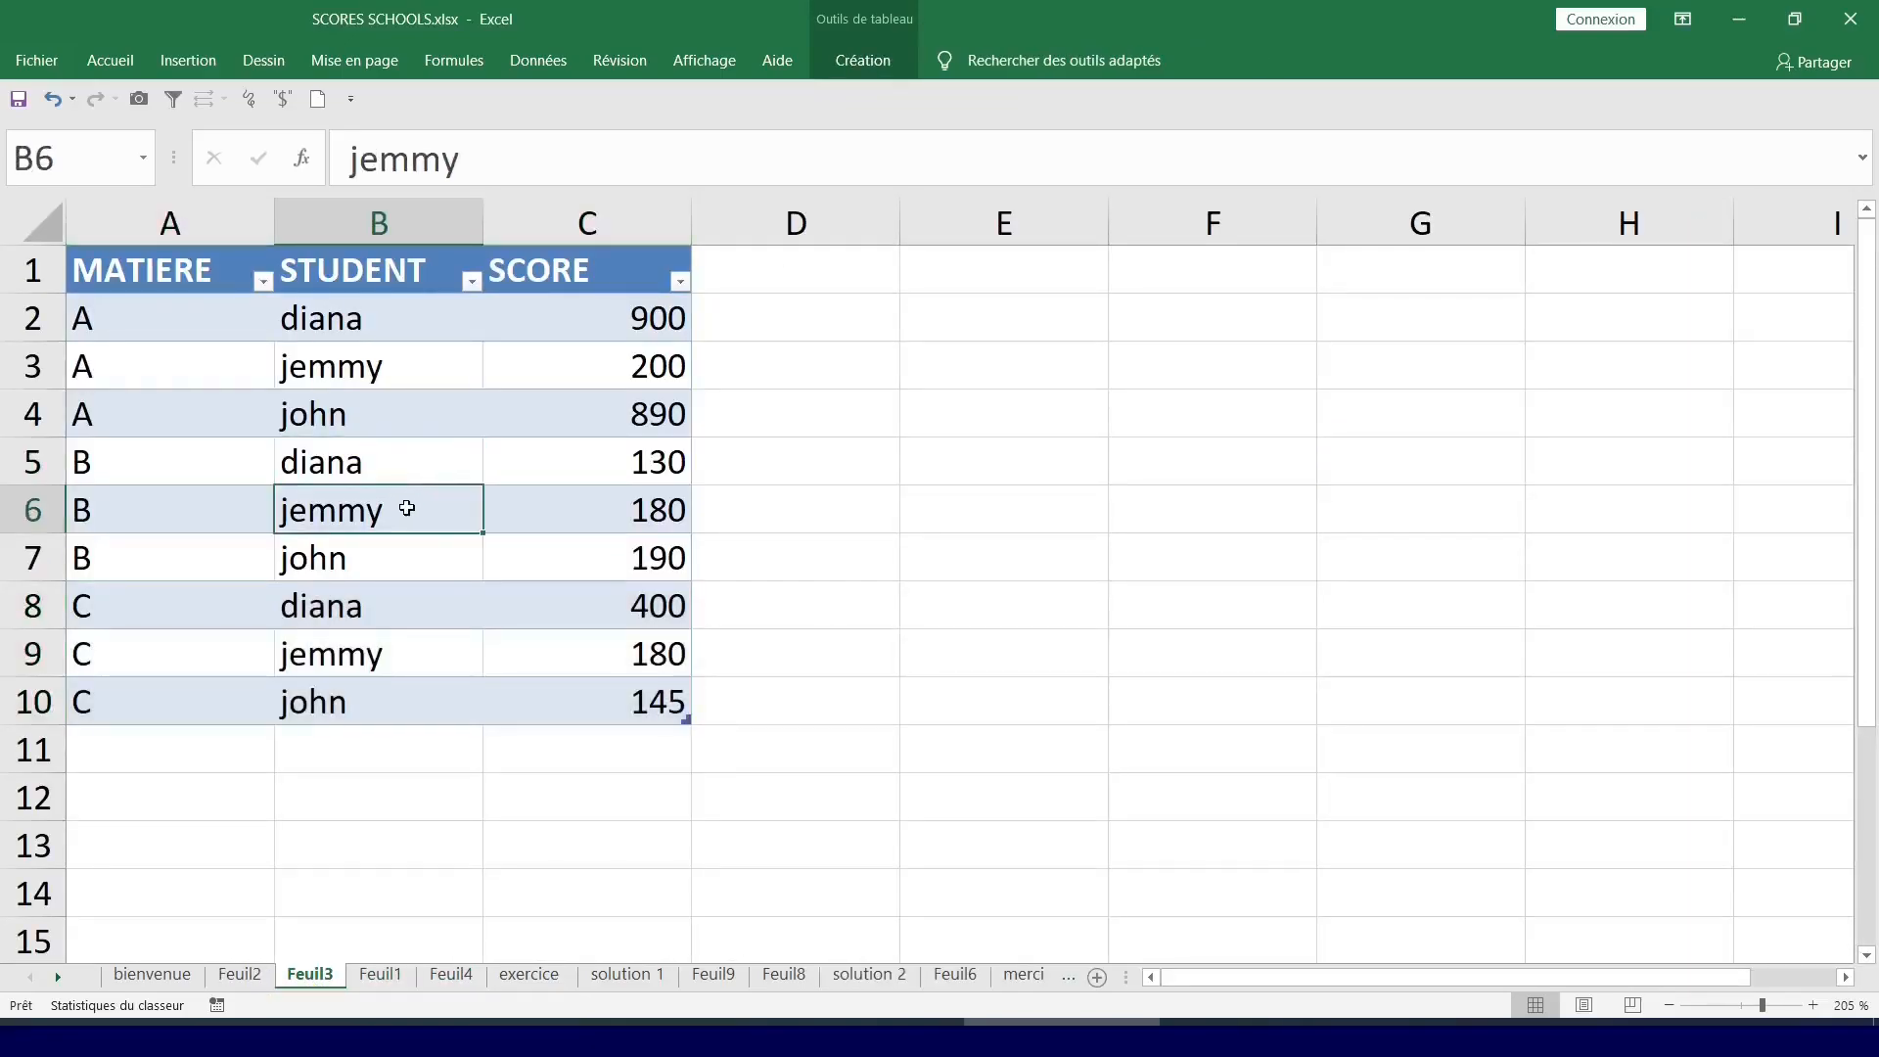